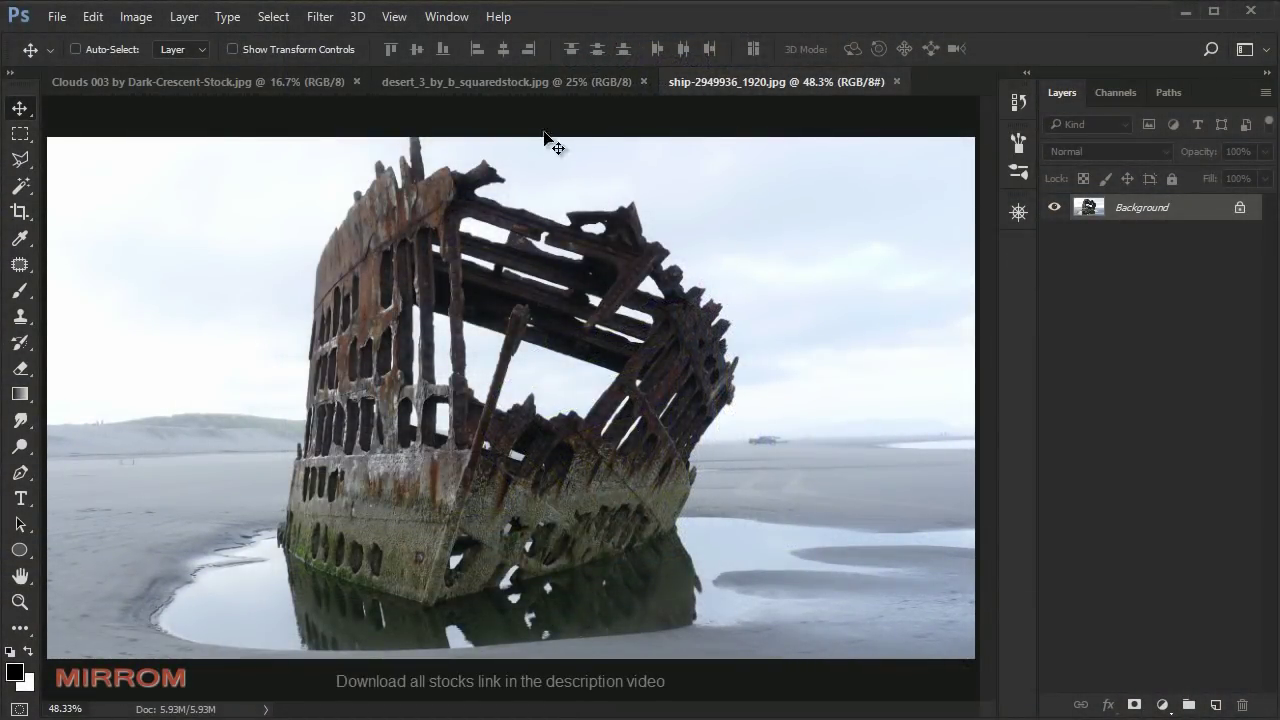
Step: Look over the desert, clouds and shipwreck source photos
click(533, 86)
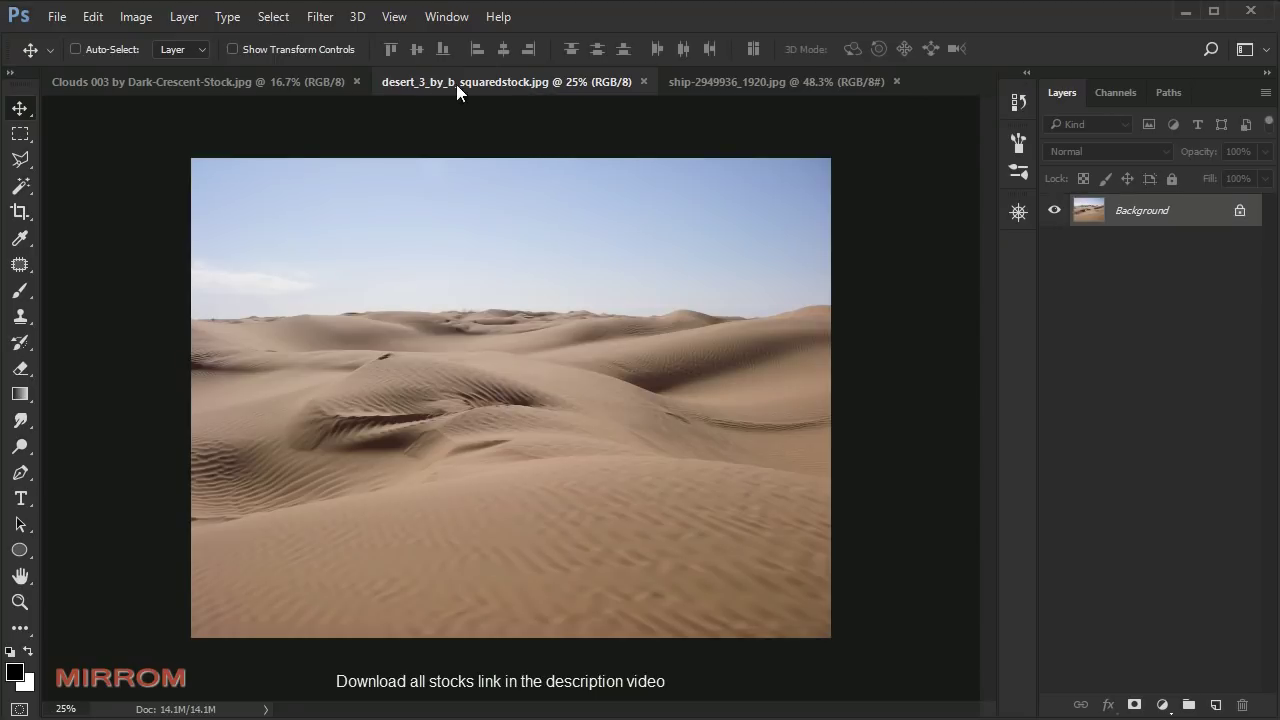
click(303, 88)
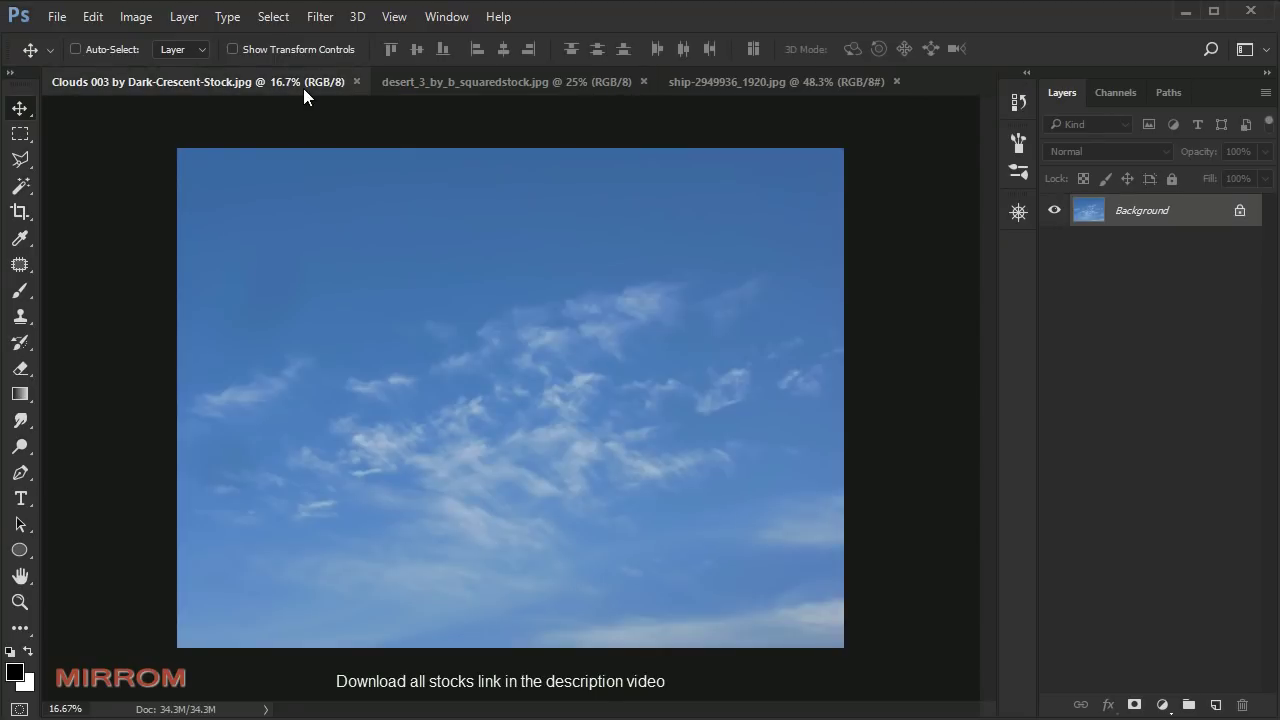
click(711, 86)
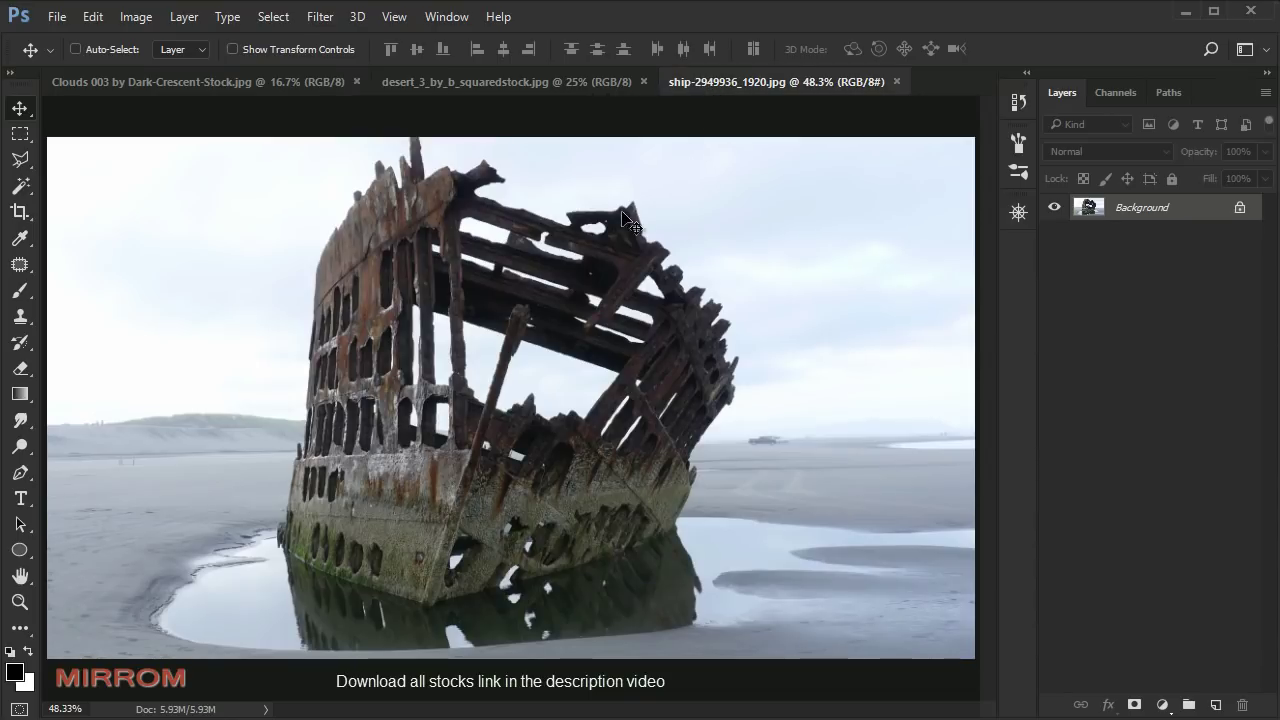
Step: Create a white 2000 × 2000 px document at 150 ppi
click(57, 20)
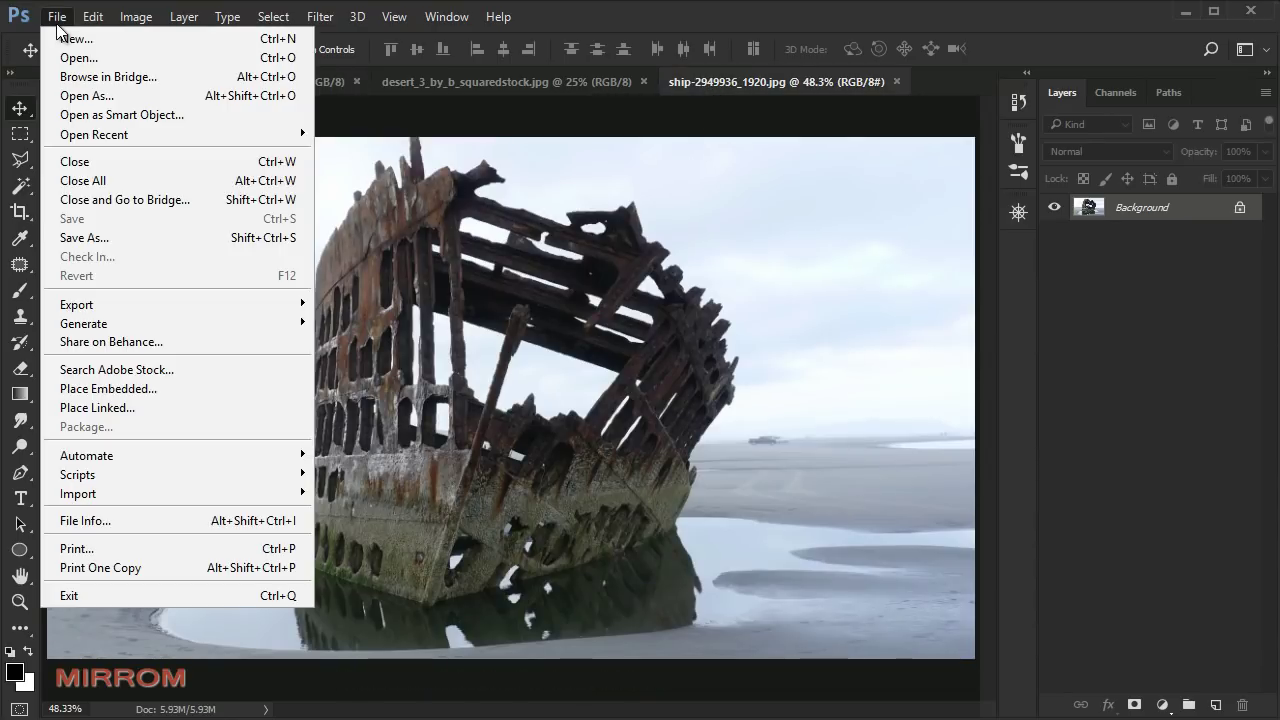
click(161, 47)
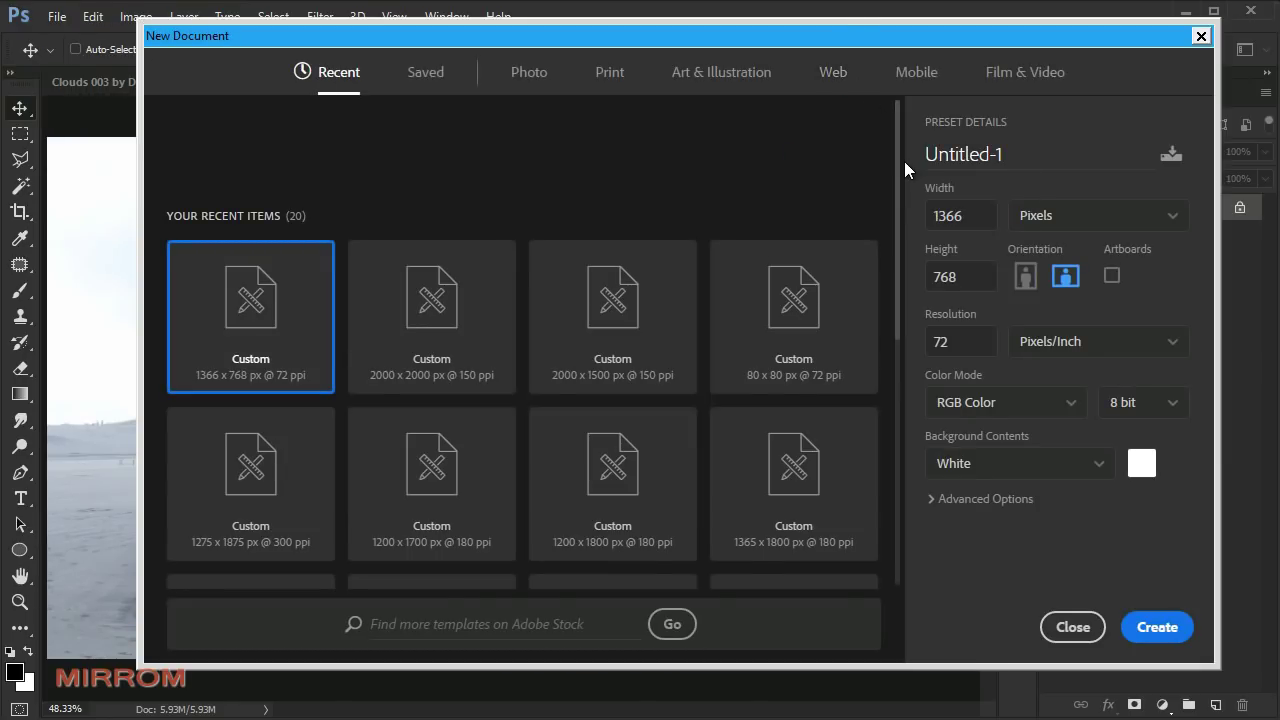
click(1034, 230)
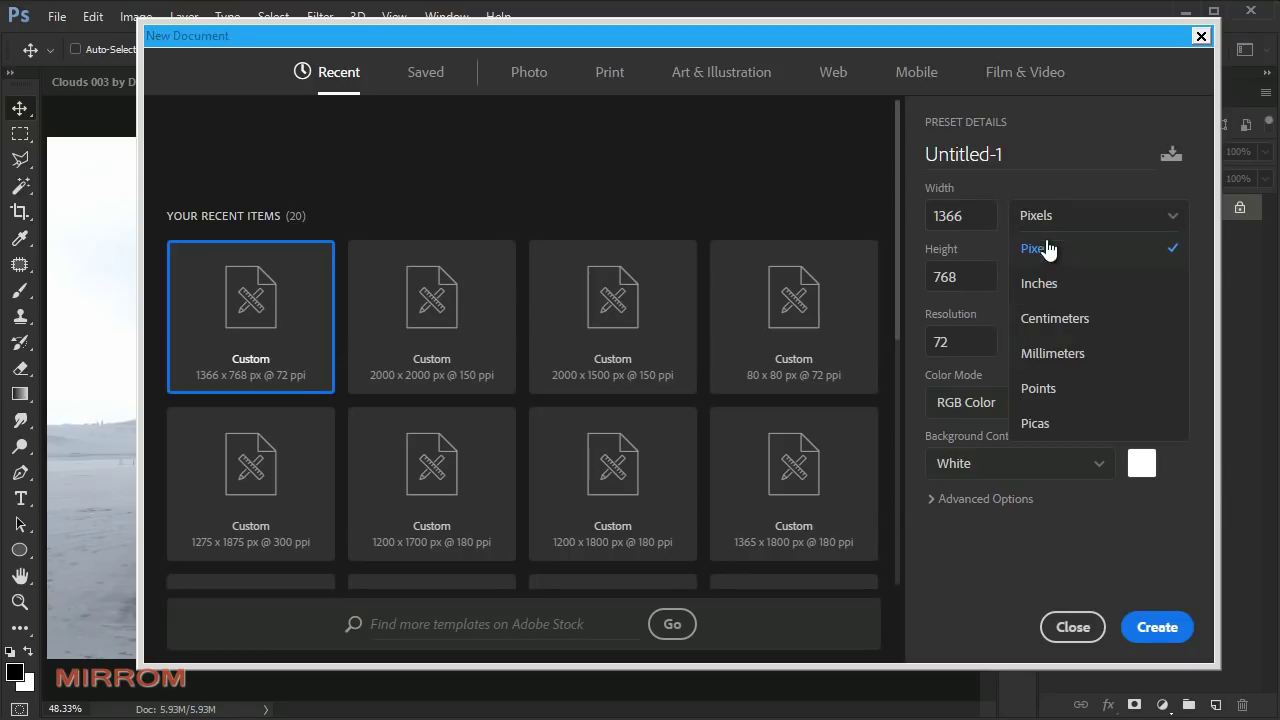
click(1050, 257)
drag(971, 214, 920, 219)
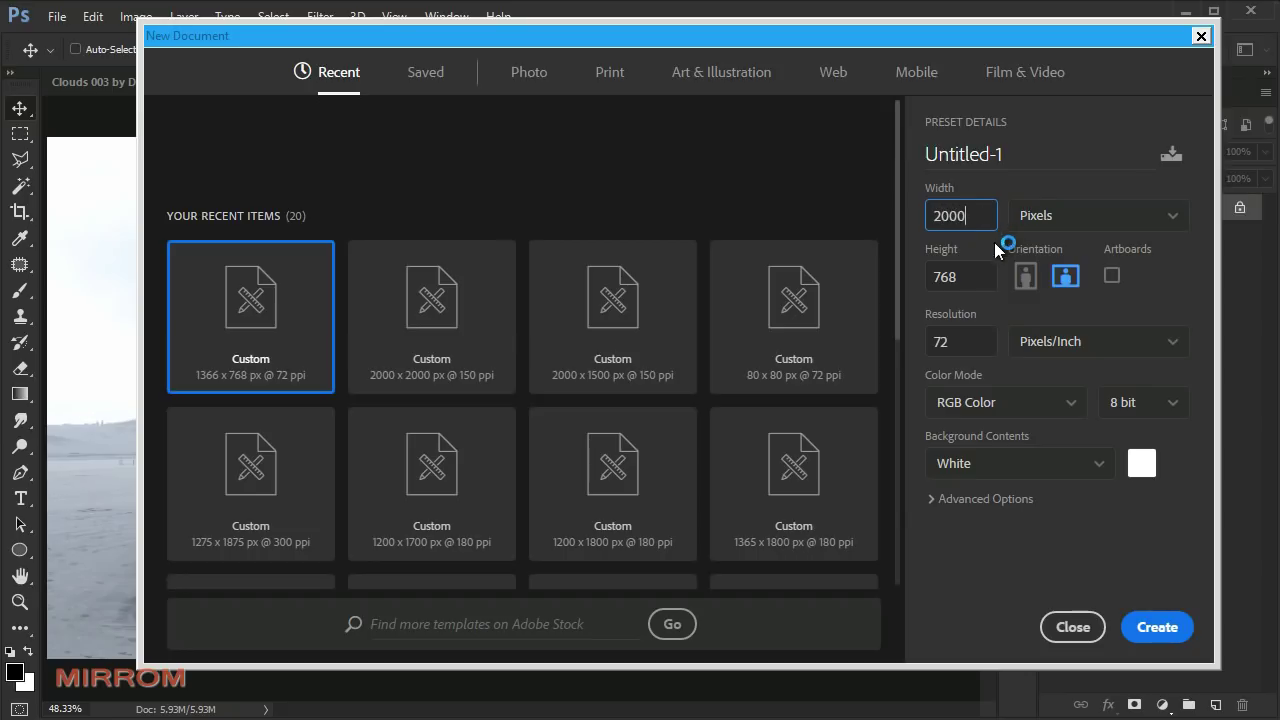
double_click(963, 276)
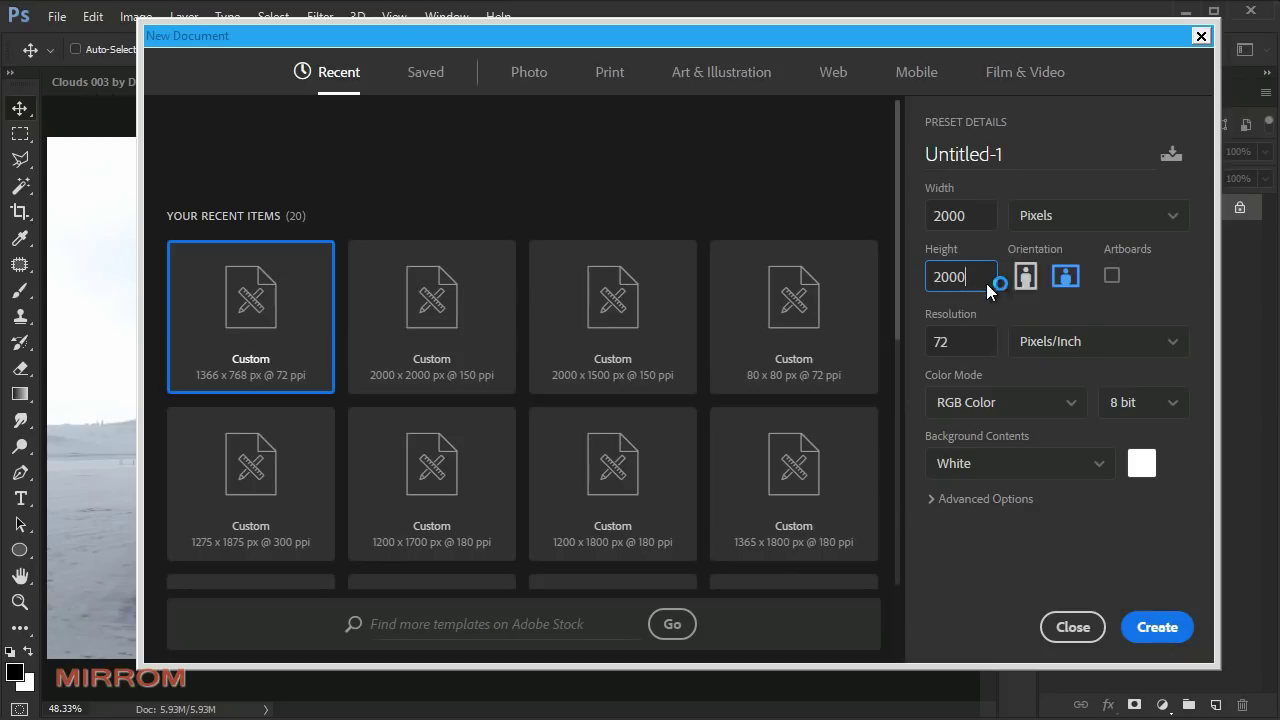
drag(965, 342, 925, 350)
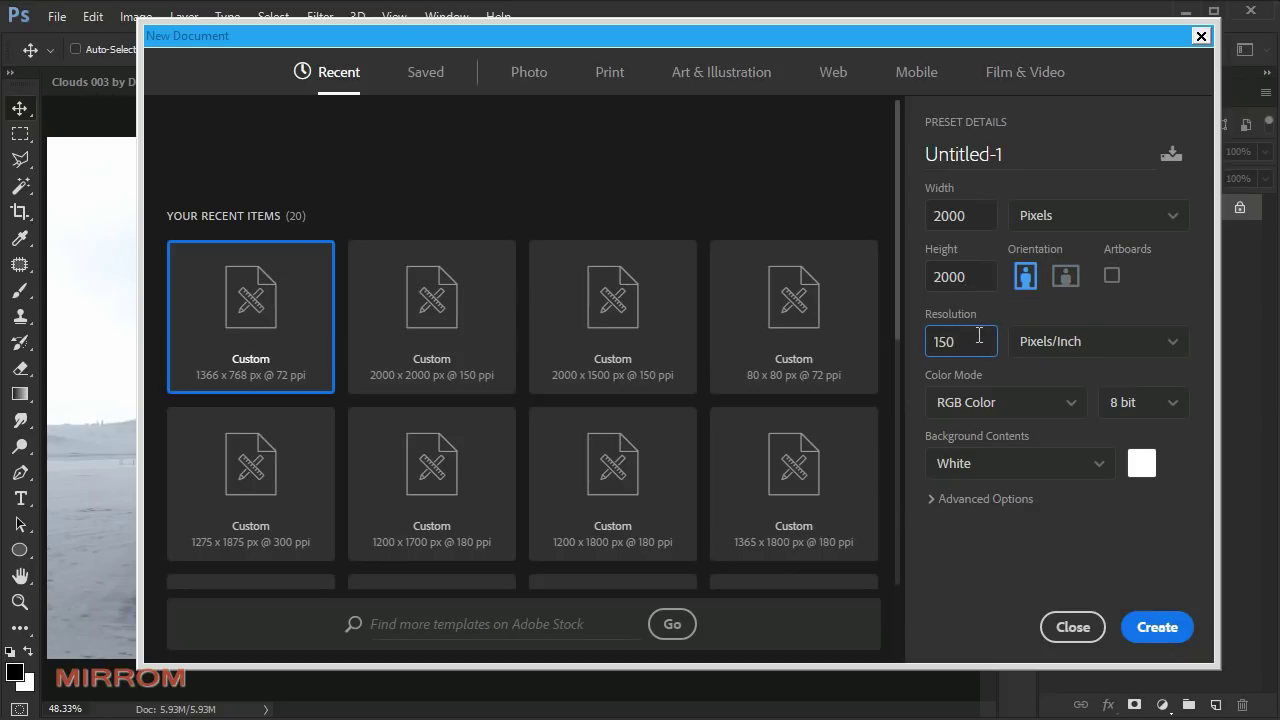
click(1160, 628)
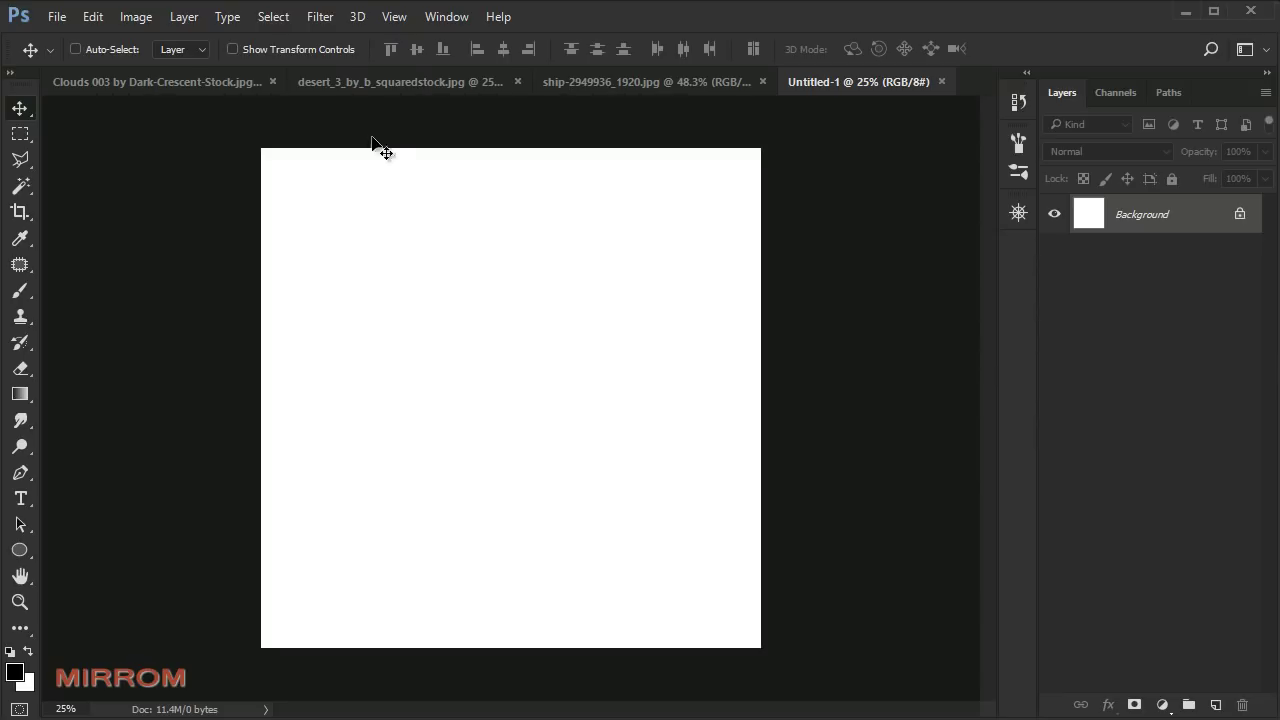
Step: Copy the desert photo into Untitled-1 as Layer 1 and nudge it down
click(409, 84)
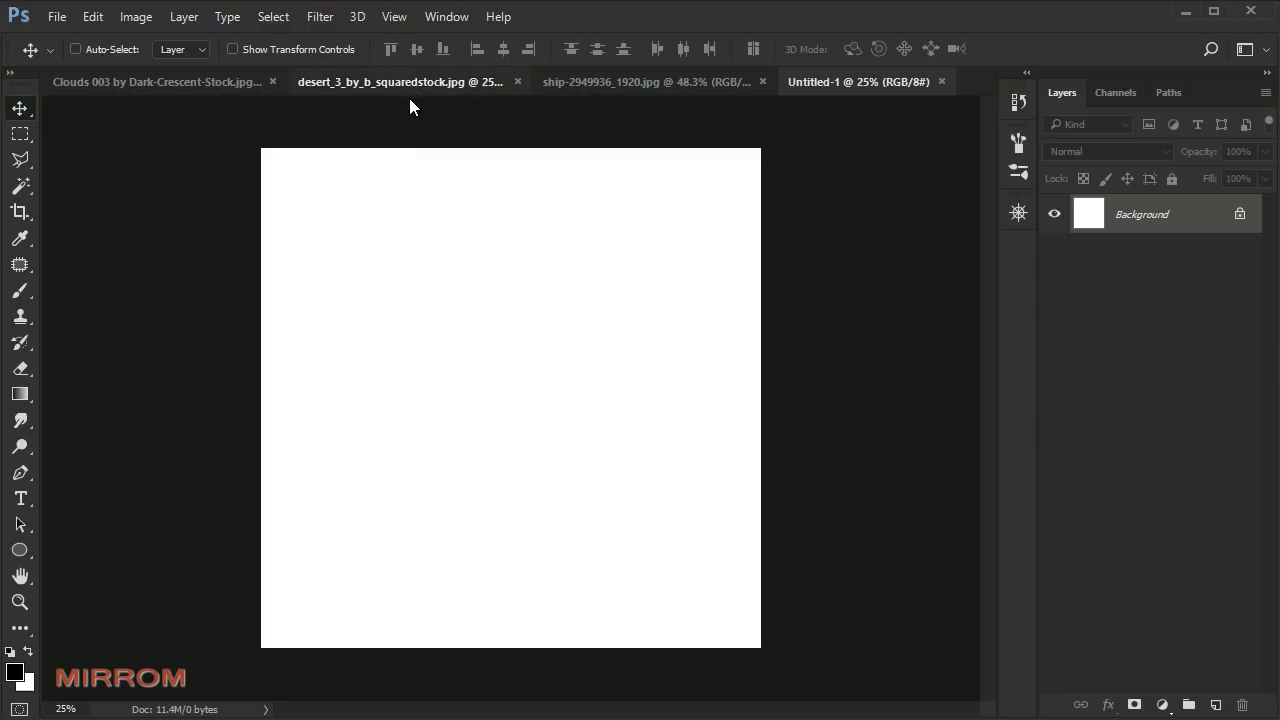
key(ctrl+w)
drag(449, 135, 577, 164)
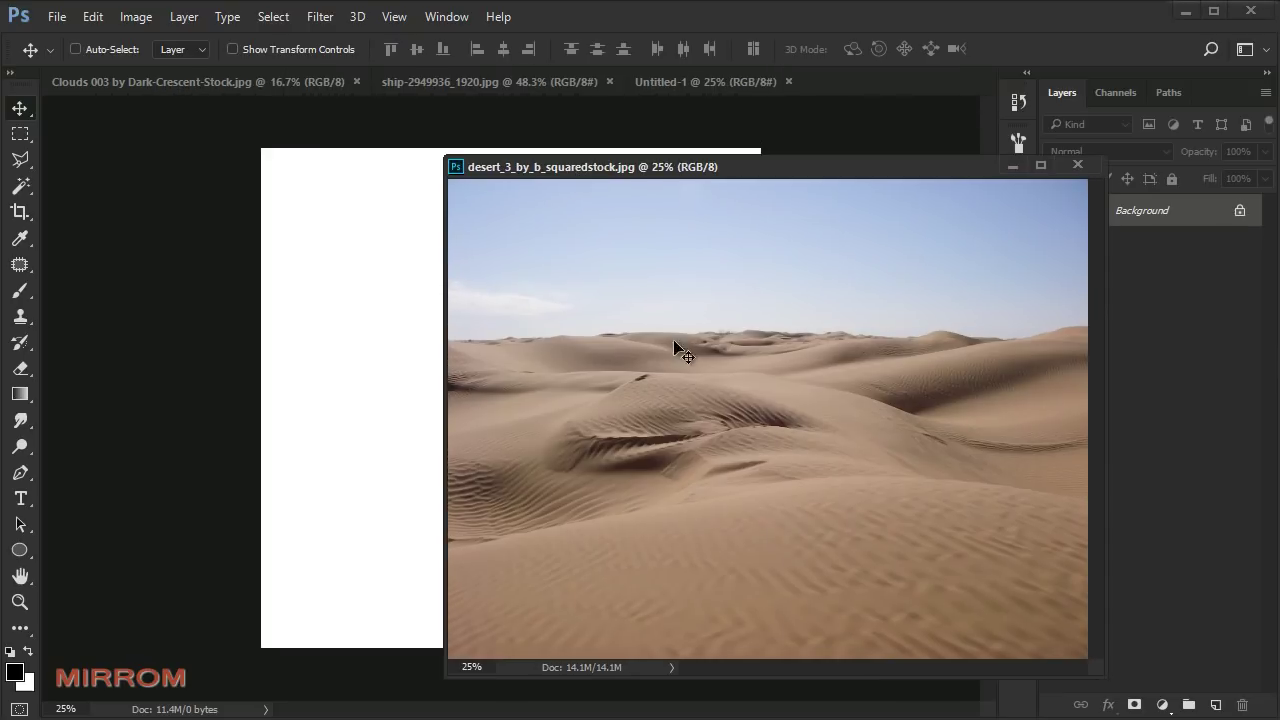
drag(696, 440, 403, 397)
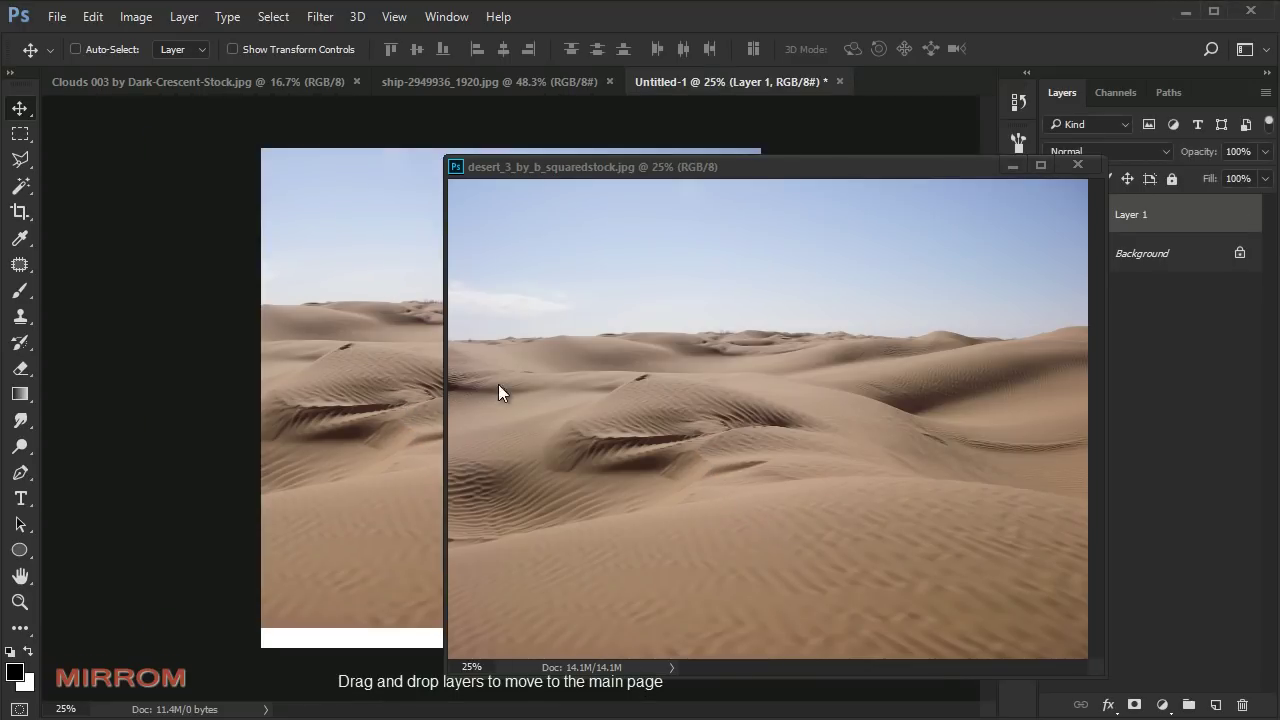
click(1077, 165)
drag(640, 401, 640, 426)
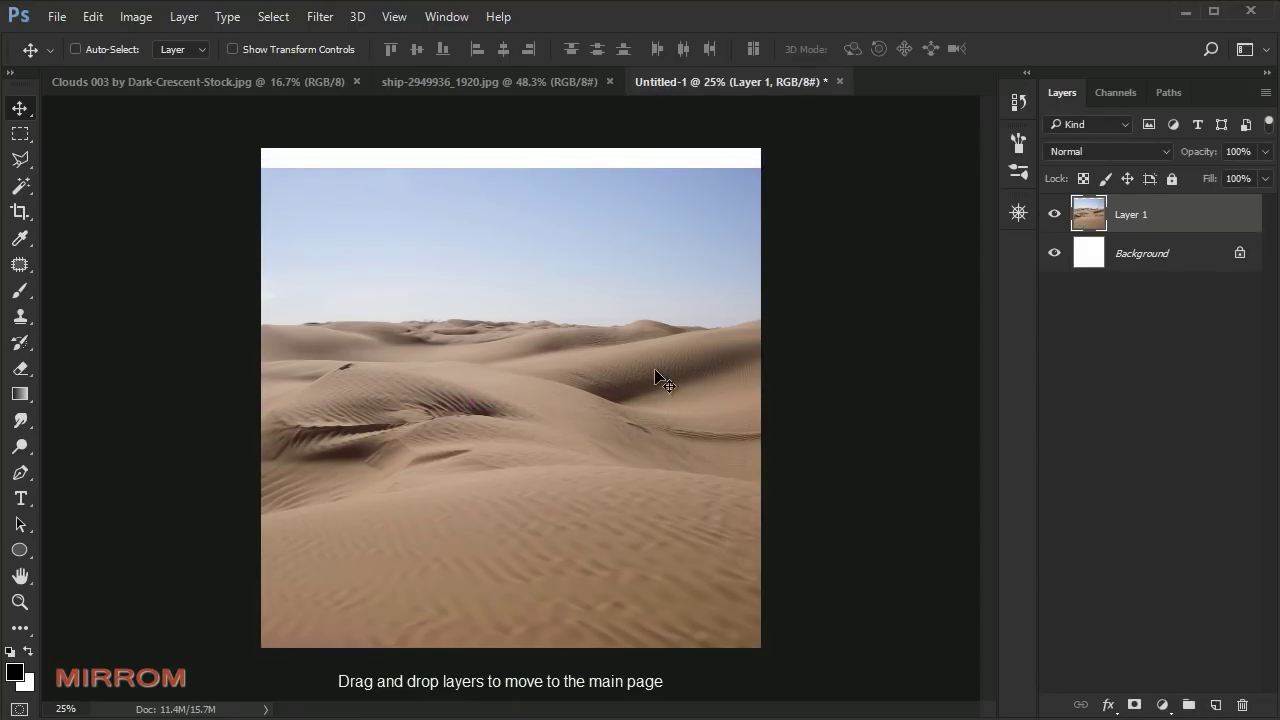
Step: Scale the desert layer down and squash it vertically toward the canvas bottom
key(ctrl+t)
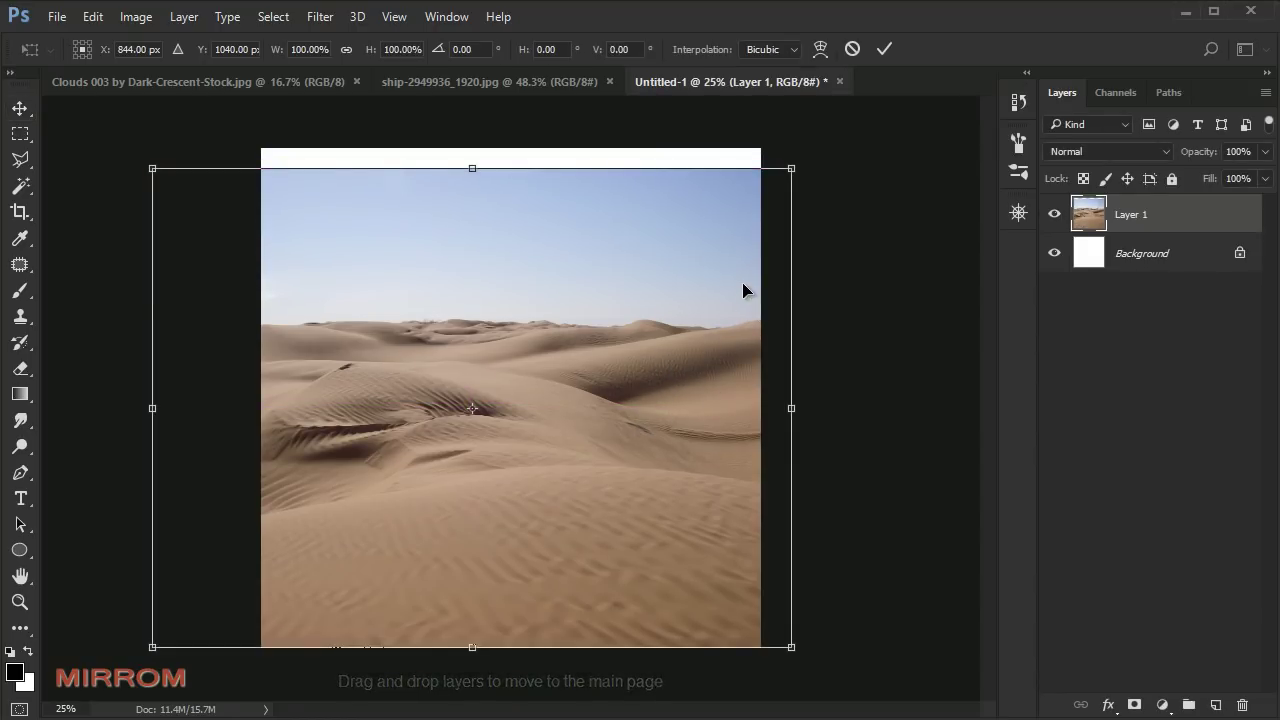
drag(148, 182, 238, 257)
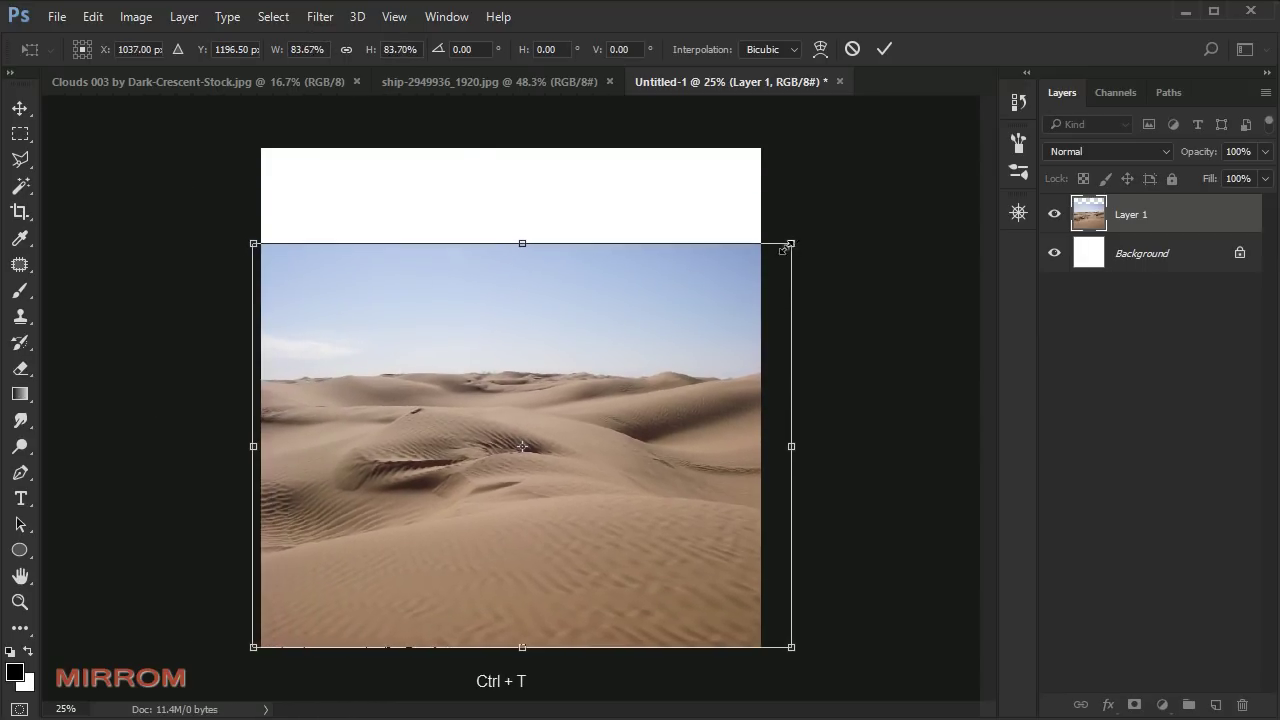
drag(792, 244, 778, 257)
drag(515, 259, 518, 339)
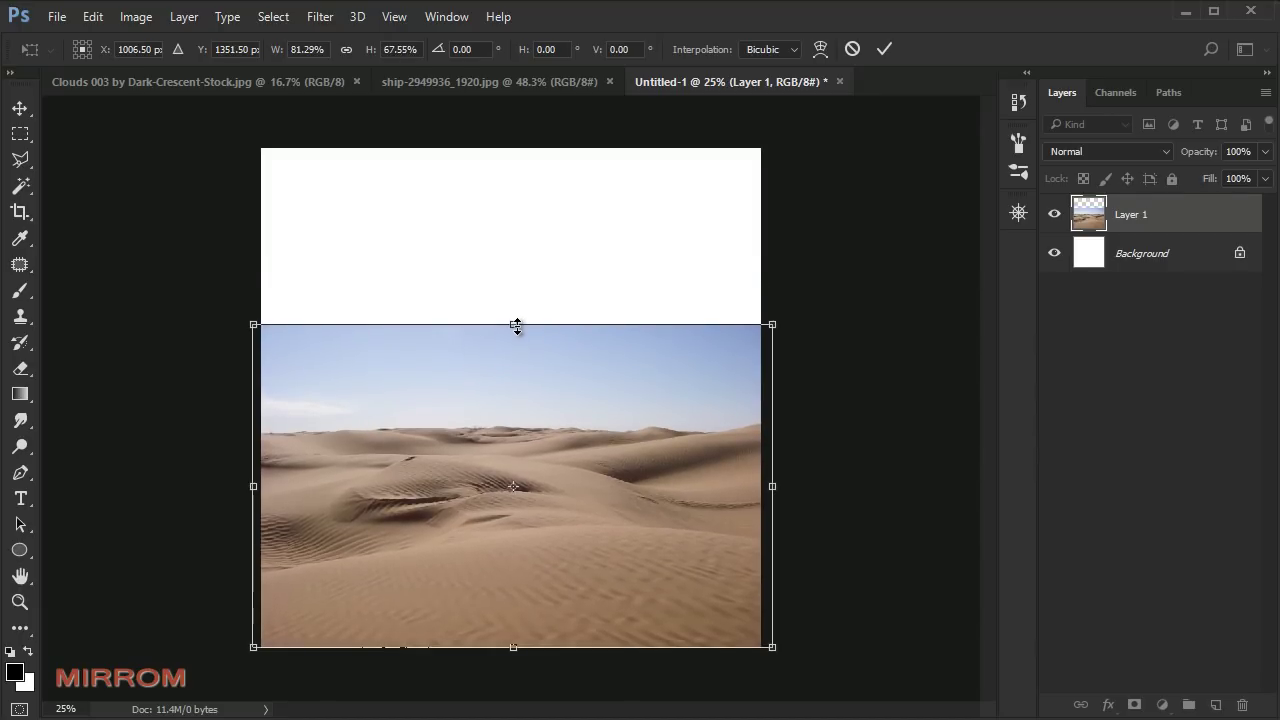
click(880, 58)
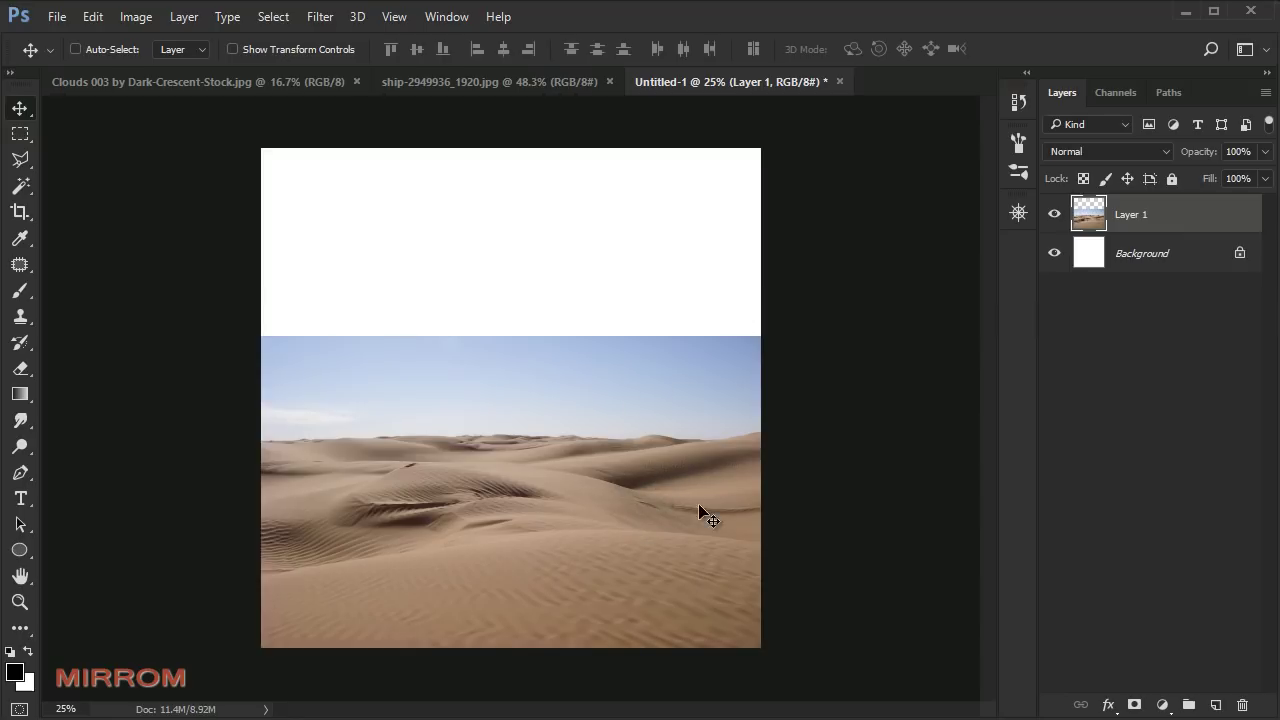
Step: Quick-select the desert sky and mask it out of Layer 1
click(31, 192)
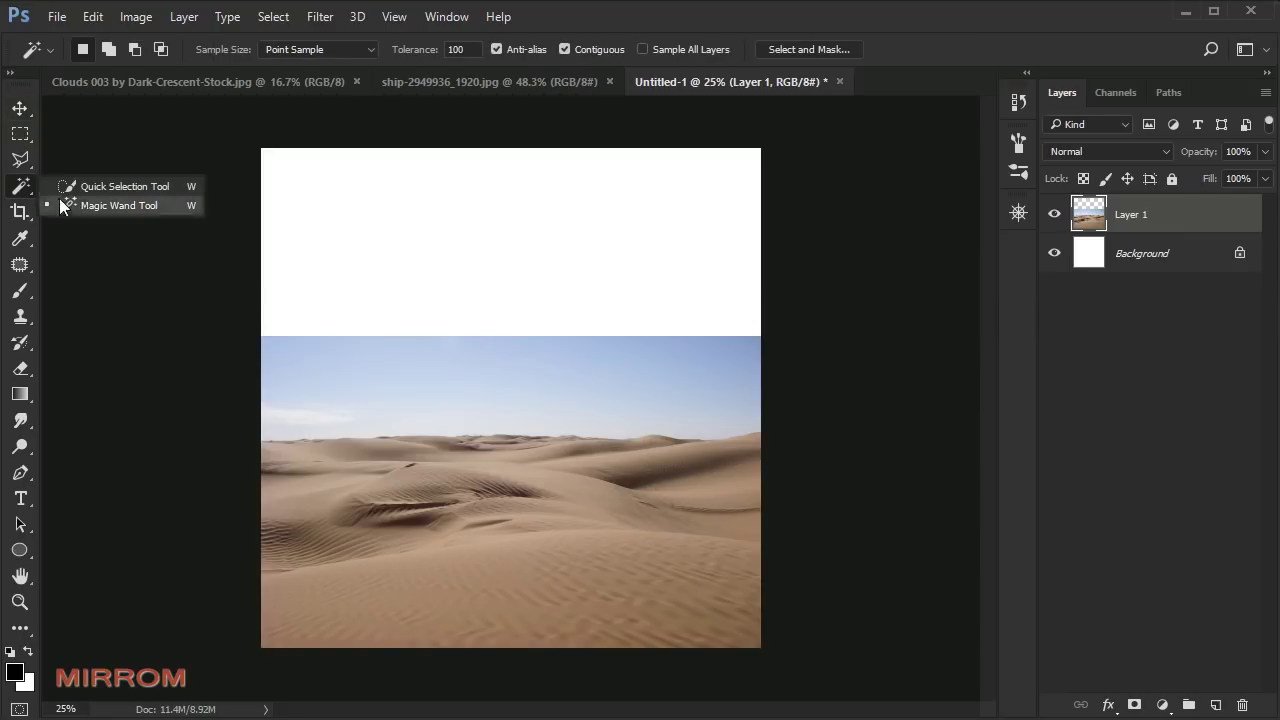
click(177, 191)
drag(289, 368, 630, 395)
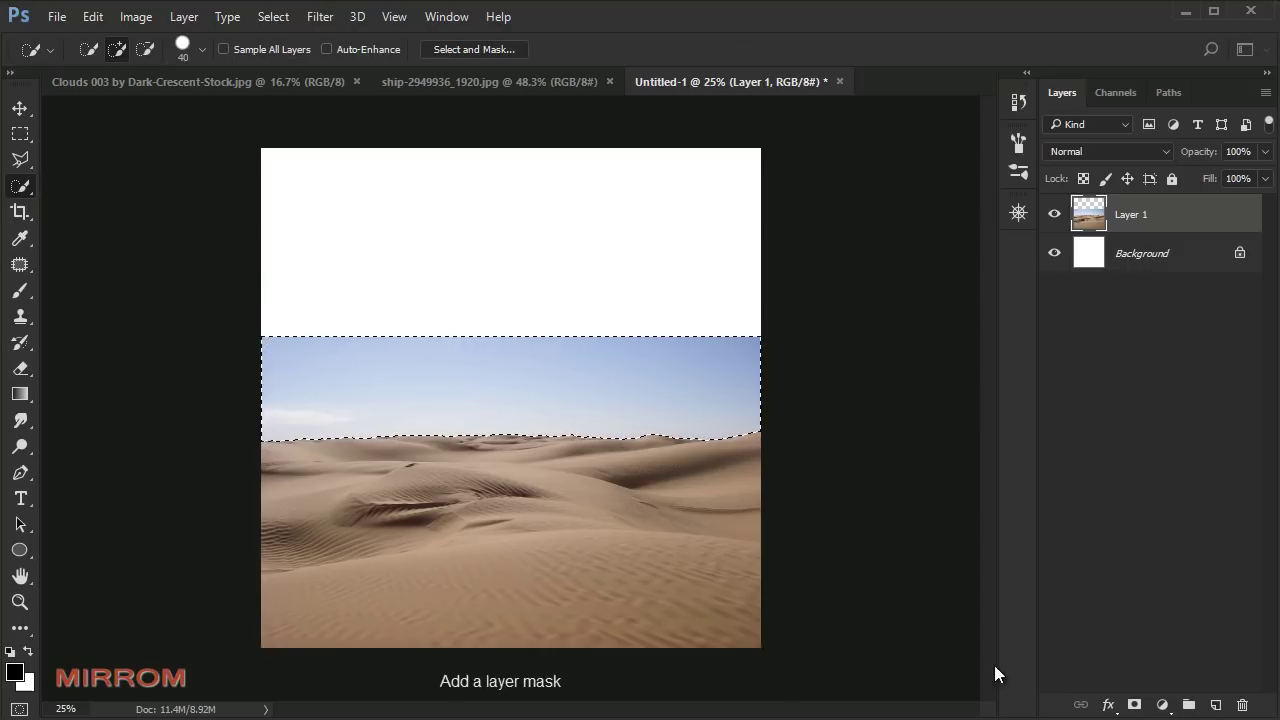
alt+click(1134, 704)
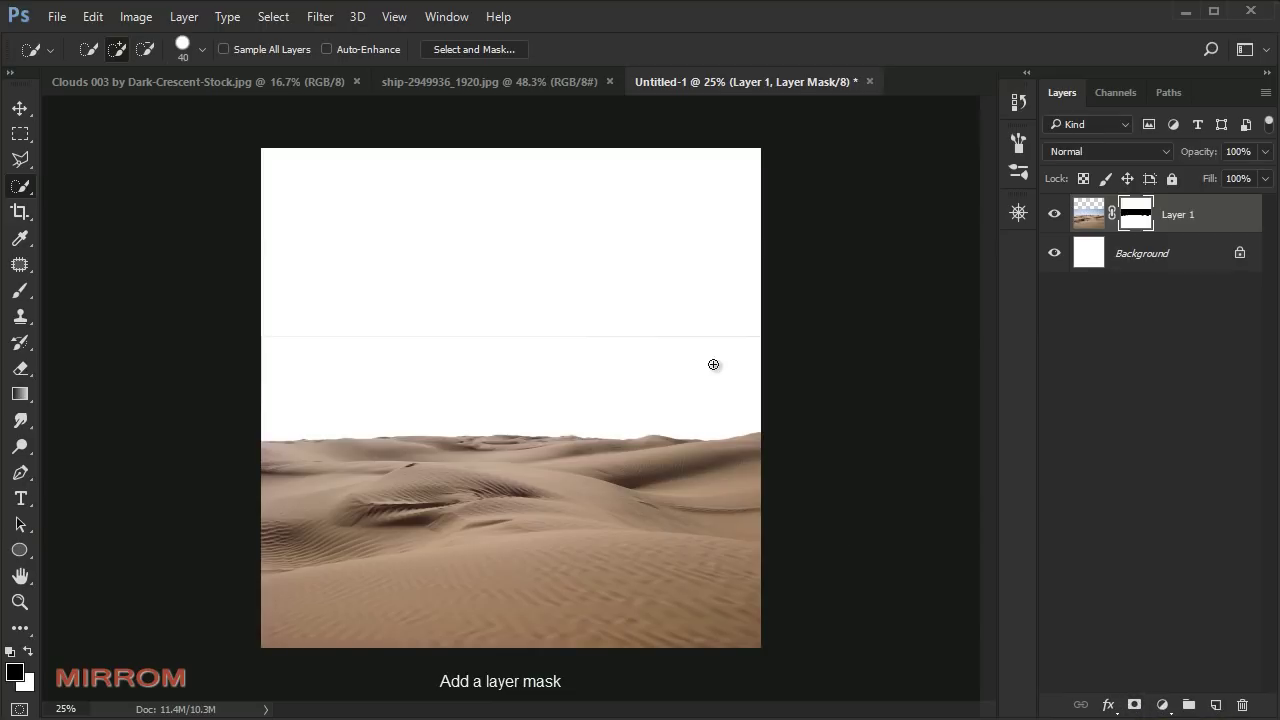
Step: Brush the mask at 100% opacity to clean the sky edge line and horizon
click(31, 301)
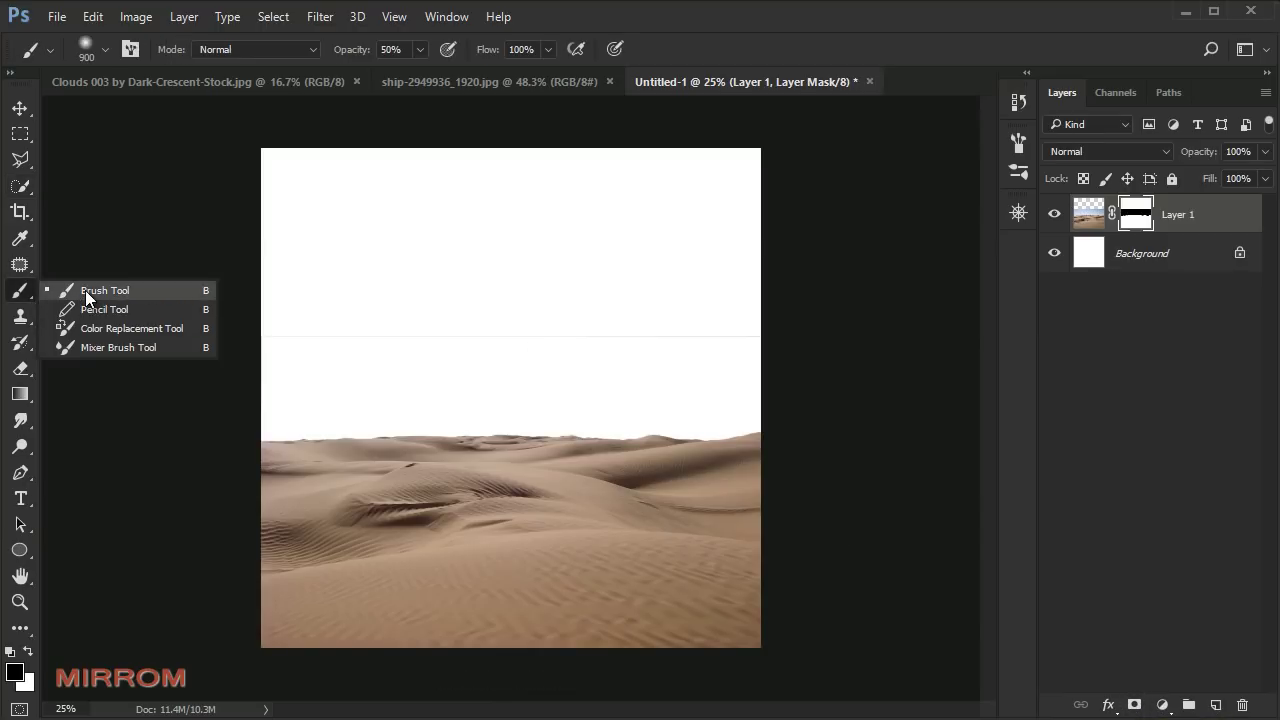
click(90, 290)
drag(463, 76, 480, 76)
click(450, 230)
key([)
key([)
key([)
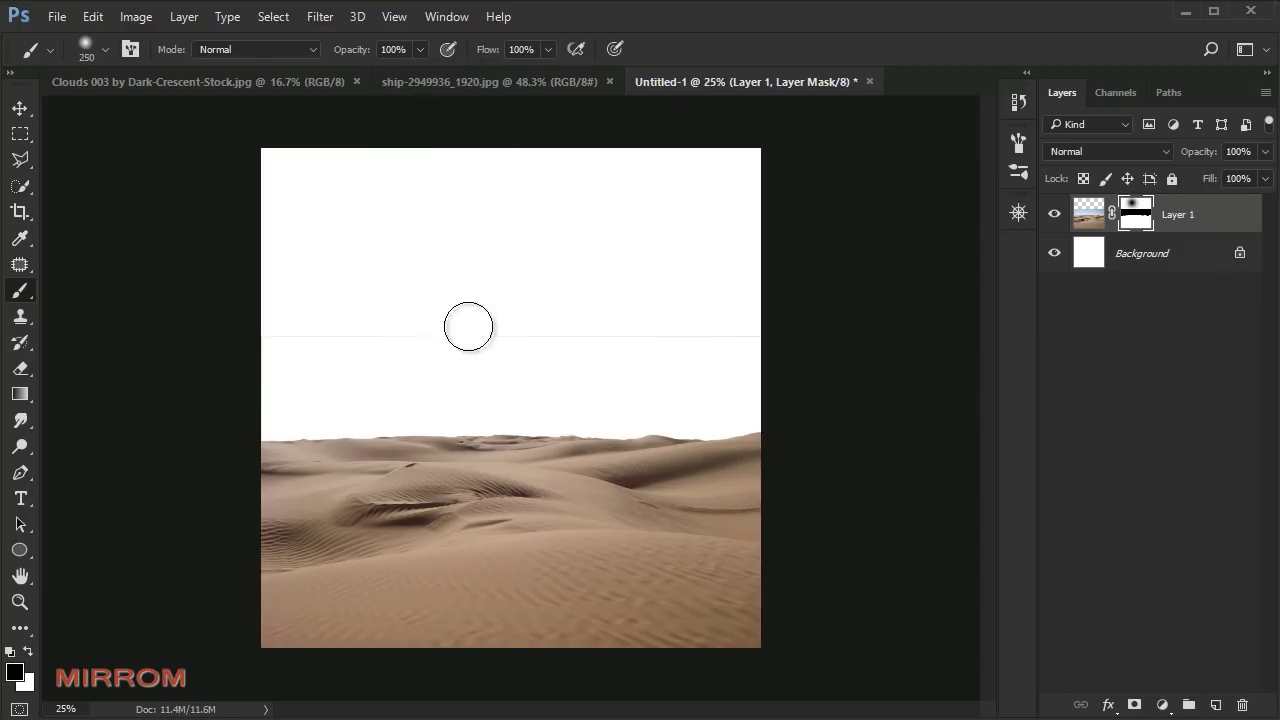
drag(291, 314, 635, 335)
key(bracketright)
key(bracketright)
mouse_move(709, 378)
mouse_down()
mouse_move(291, 384)
mouse_move(663, 377)
mouse_up()
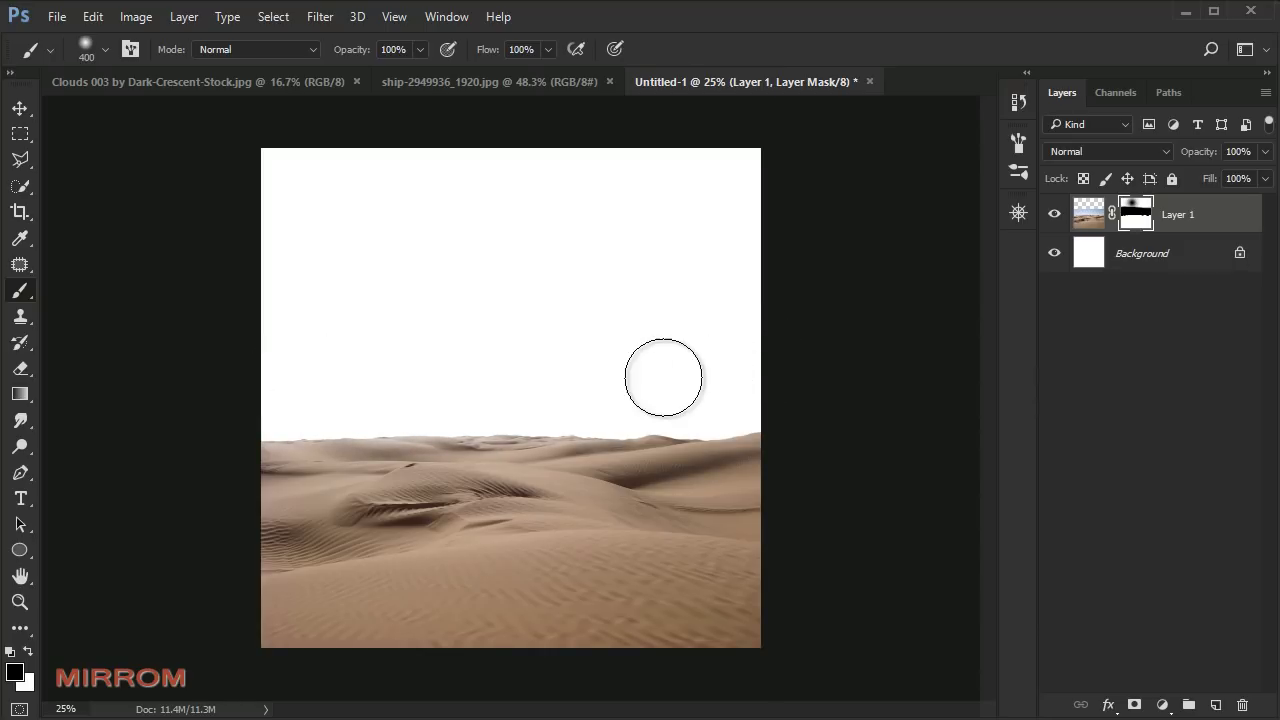
Step: Copy the clouds photo into the composite as Layer 2, below the desert layer
key(v)
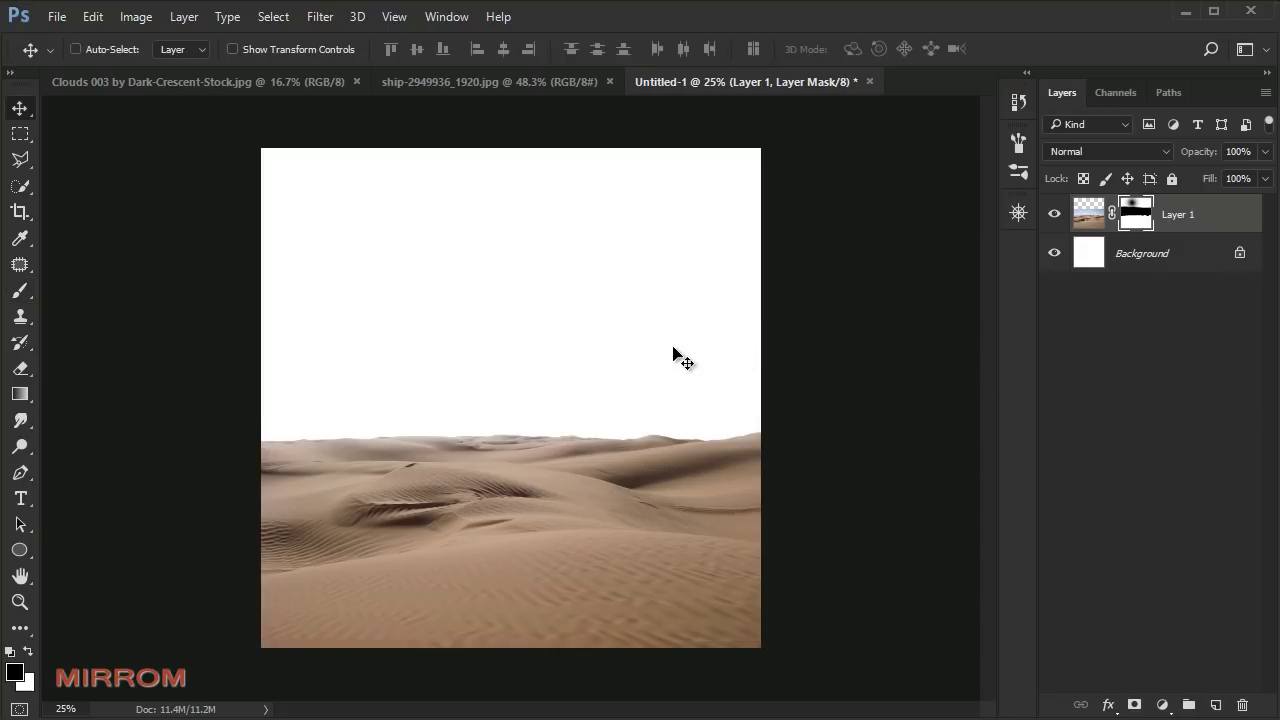
click(140, 87)
mouse_move(140, 87)
mouse_down()
mouse_move(336, 136)
mouse_move(646, 133)
mouse_up()
drag(480, 450, 413, 408)
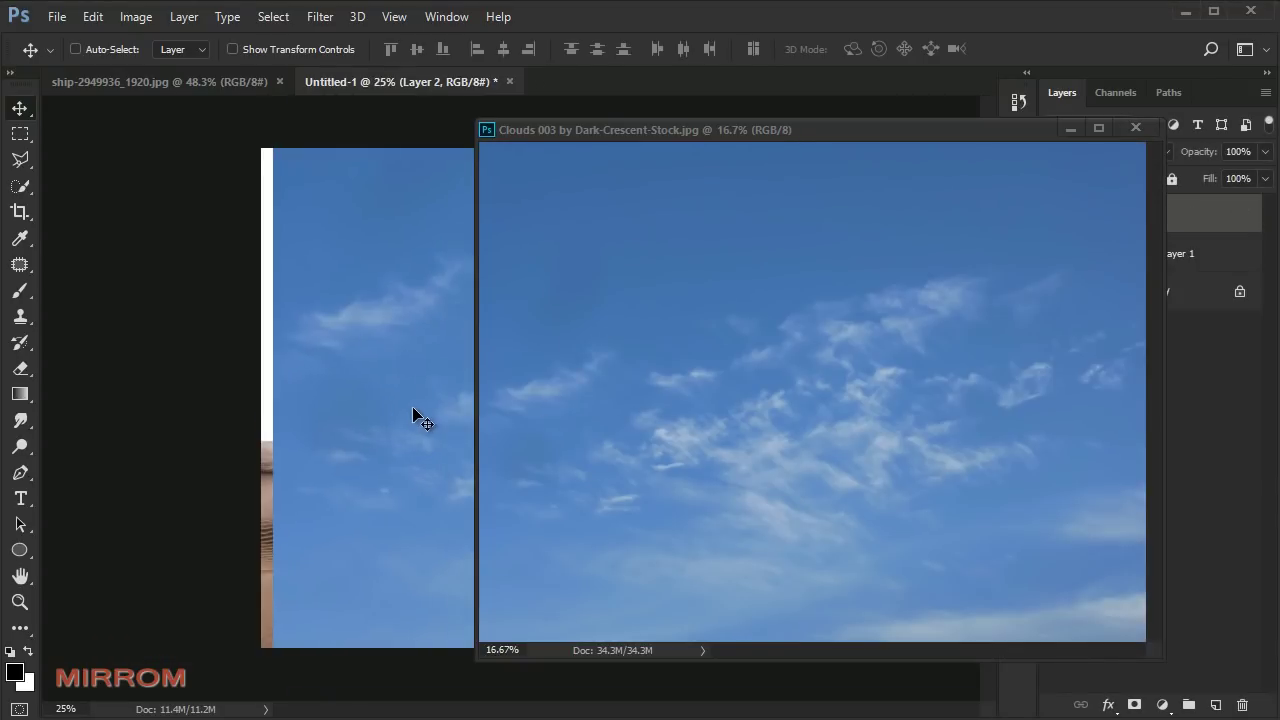
click(1135, 127)
key(shift+Left)
key(shift+Left)
key(shift+Left)
key(shift+Up)
key(shift+Up)
key(shift+Up)
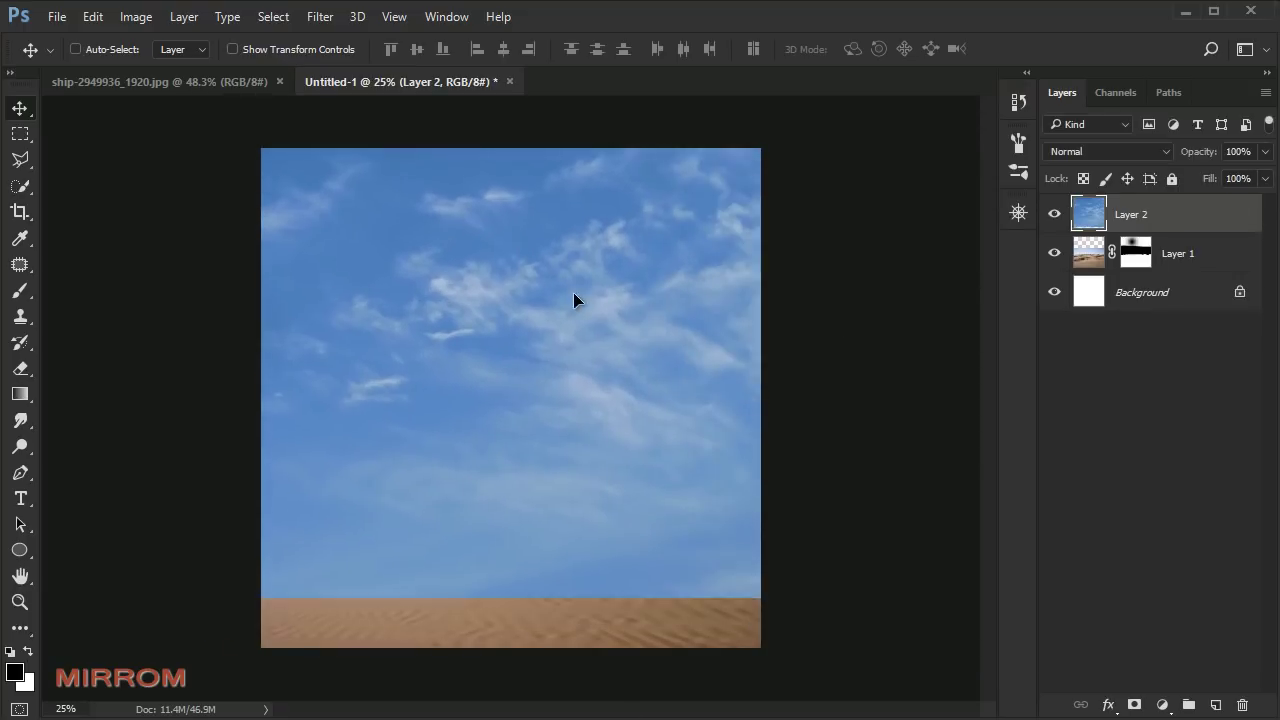
drag(1187, 232, 1187, 272)
Step: Scale the clouds layer to about 60% and place it above the horizon
key(ctrl+t)
drag(719, 303, 674, 274)
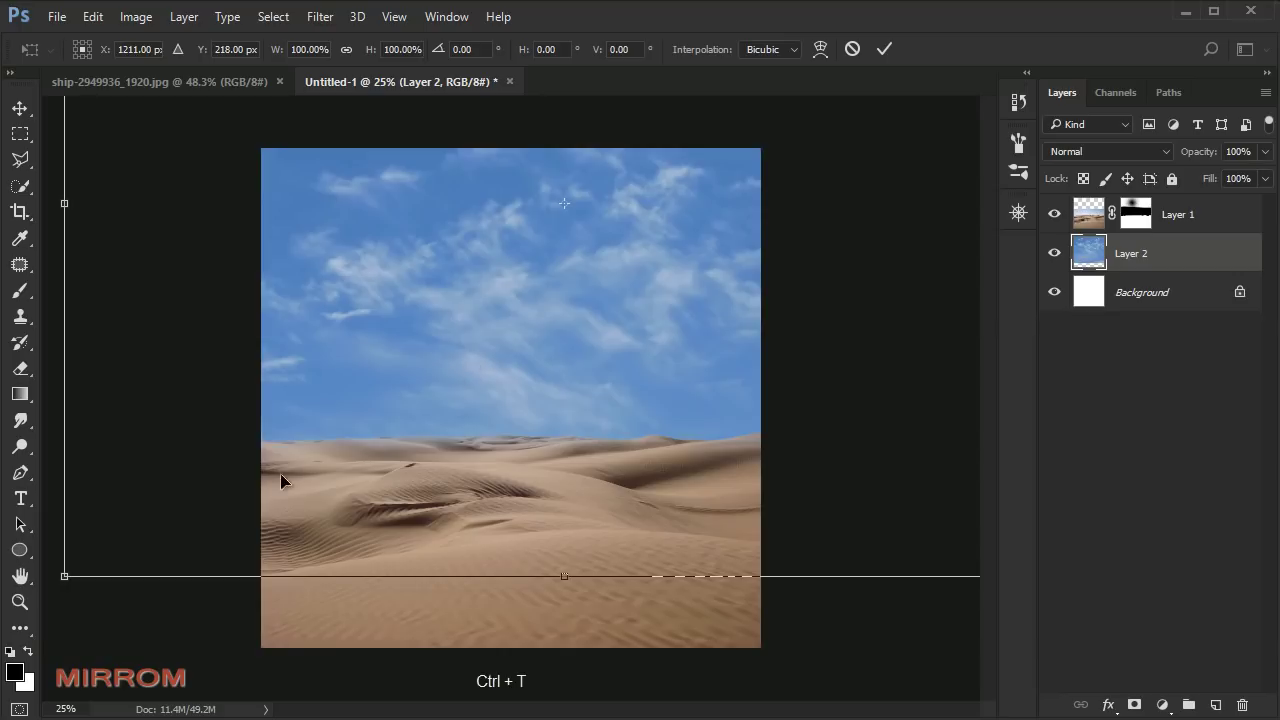
drag(66, 577, 190, 500)
mouse_move(586, 351)
mouse_down()
mouse_move(534, 404)
mouse_move(650, 362)
mouse_move(660, 342)
mouse_move(650, 412)
mouse_move(718, 349)
mouse_up()
drag(892, 124, 694, 274)
drag(517, 379, 661, 199)
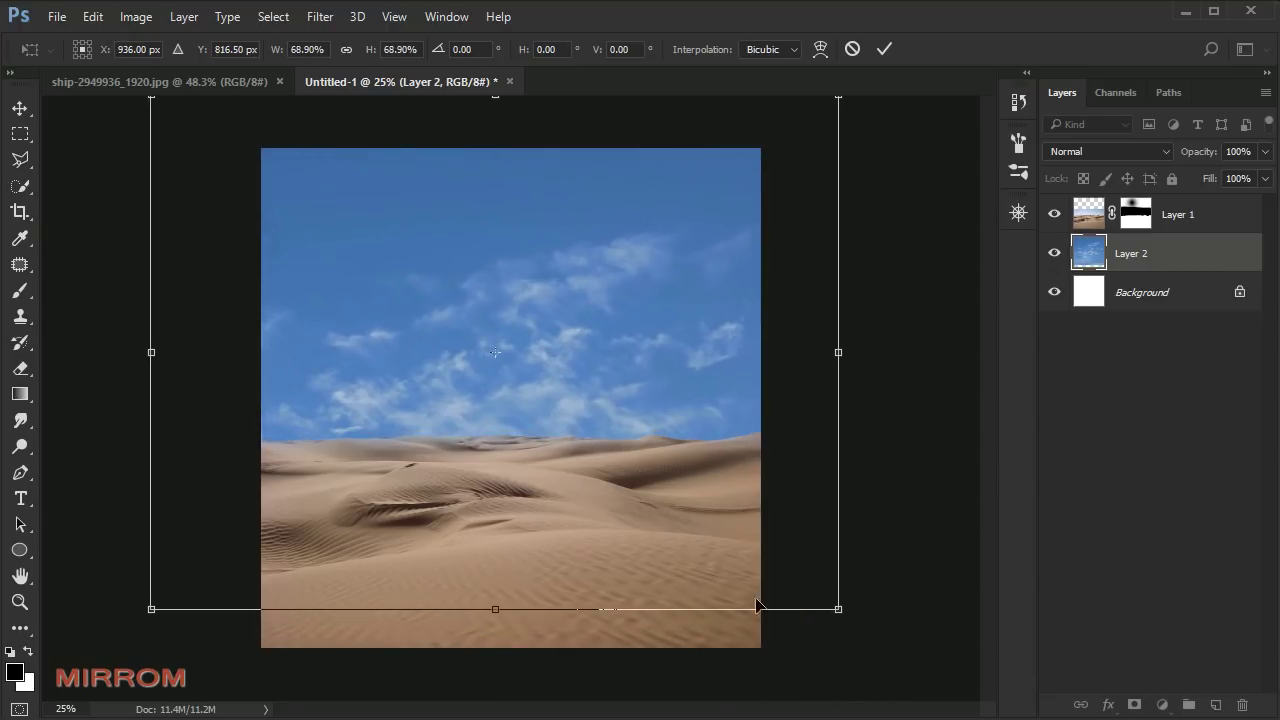
drag(828, 592, 787, 532)
drag(152, 563, 272, 513)
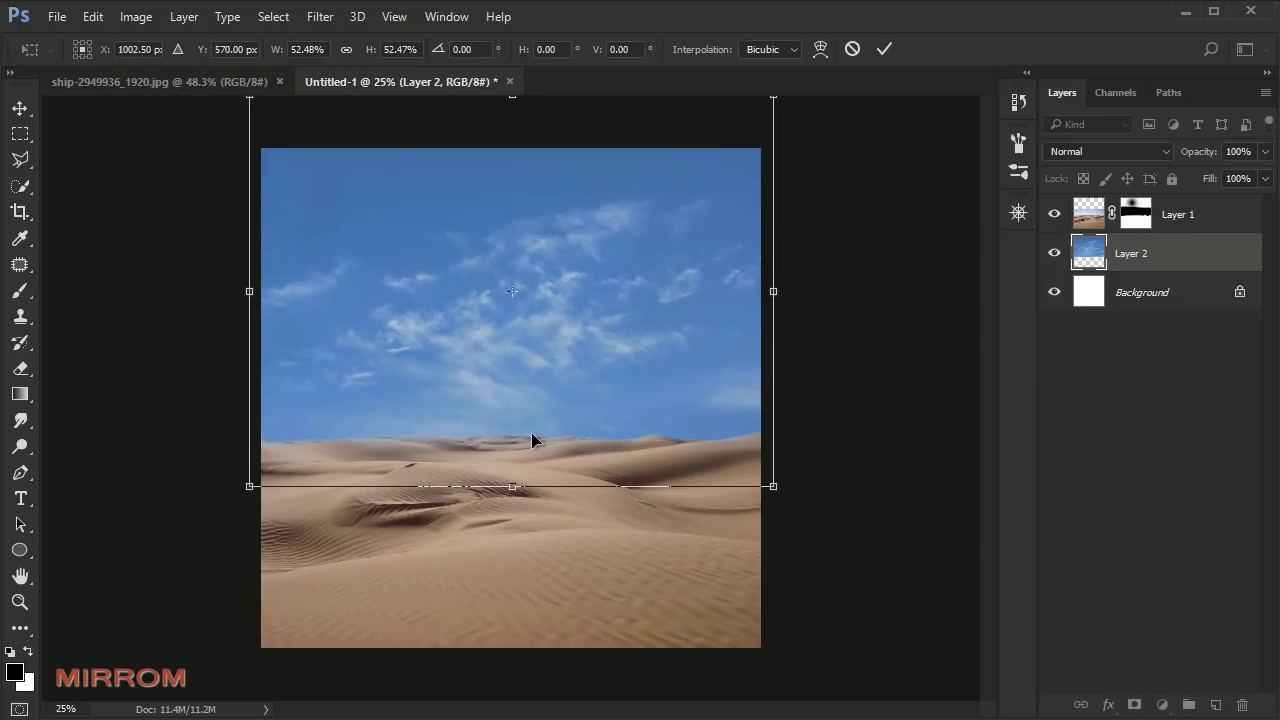
drag(531, 440, 532, 411)
drag(768, 452, 746, 418)
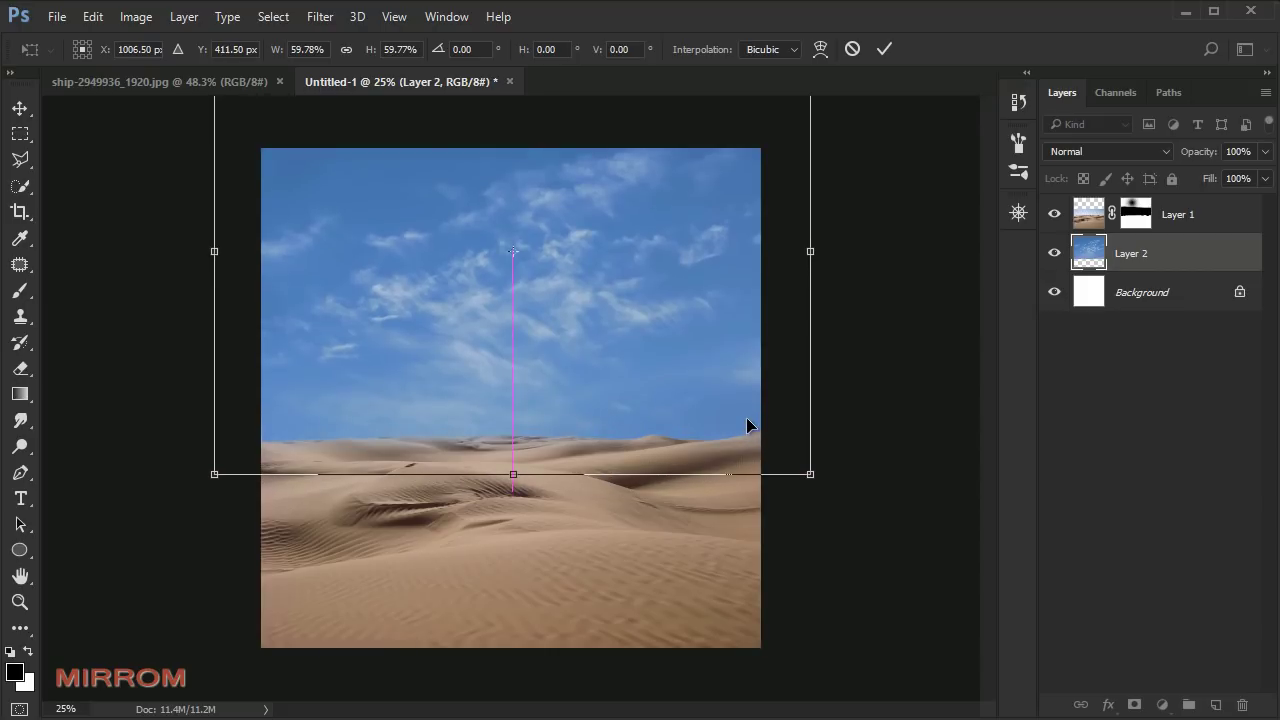
Step: Give the sky a perspective taper wider at the top and lower its top edge
right_click(653, 265)
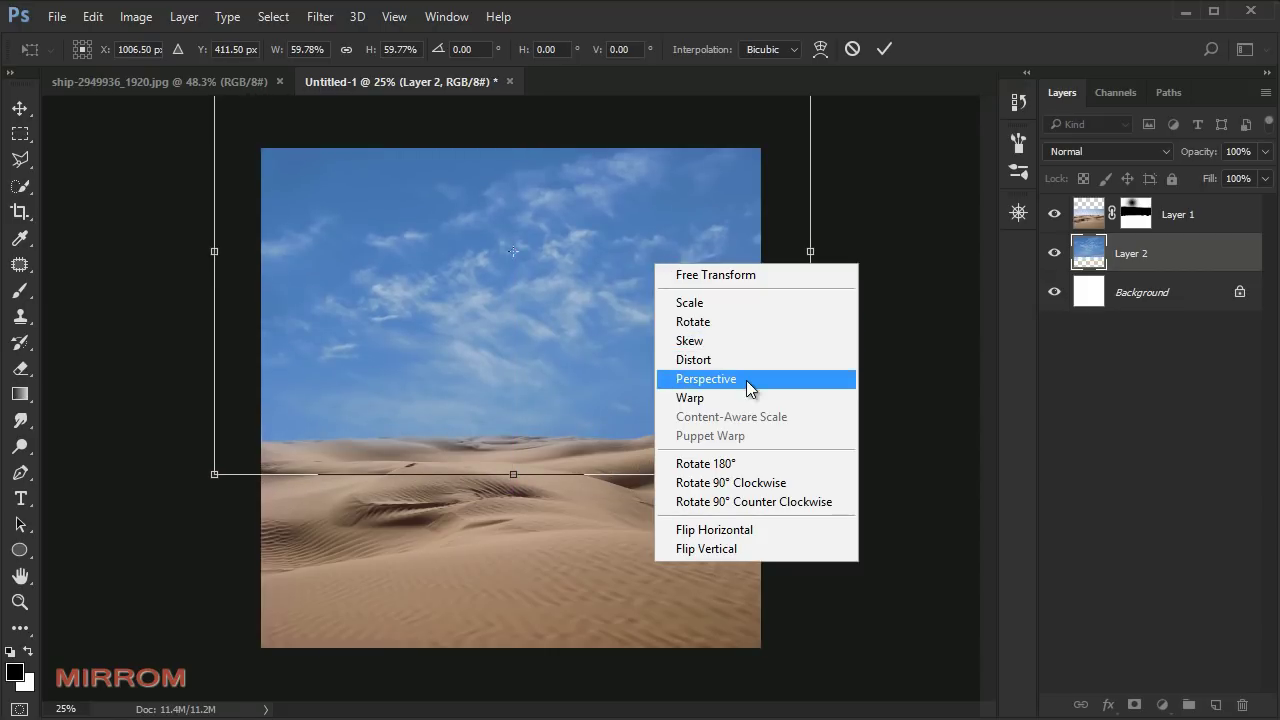
click(706, 379)
drag(810, 474, 770, 475)
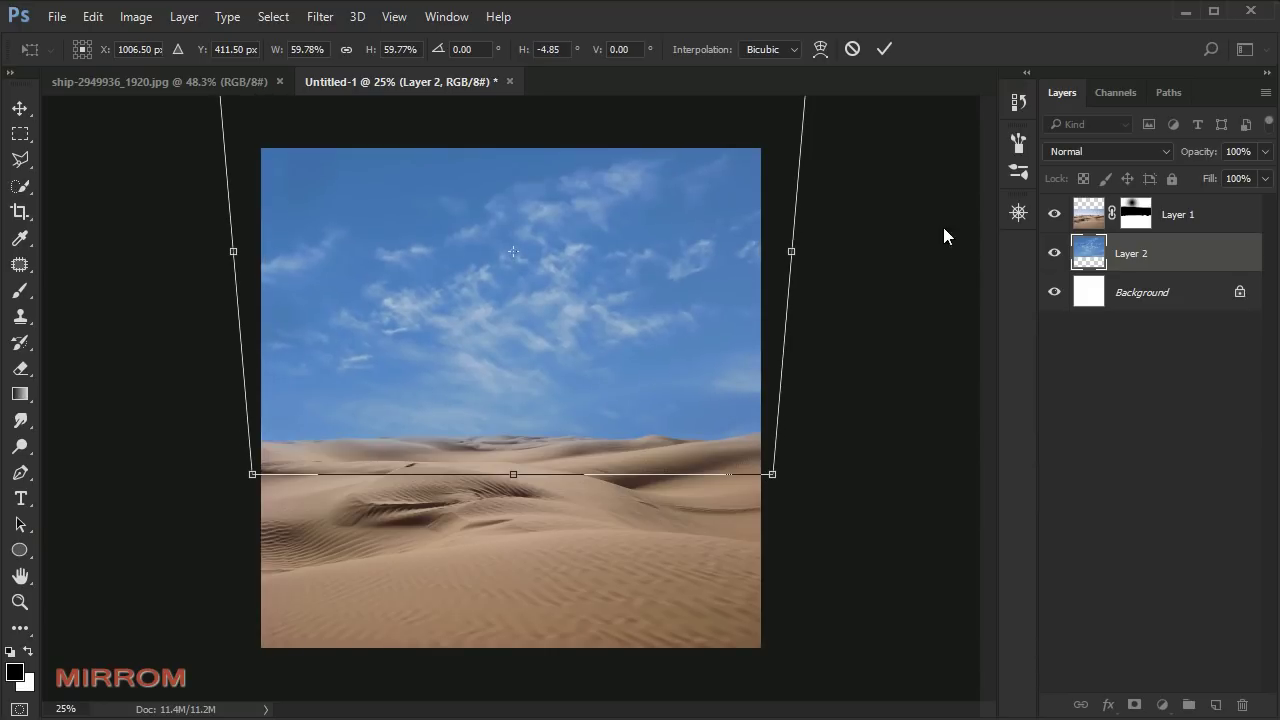
key(ctrl+minus)
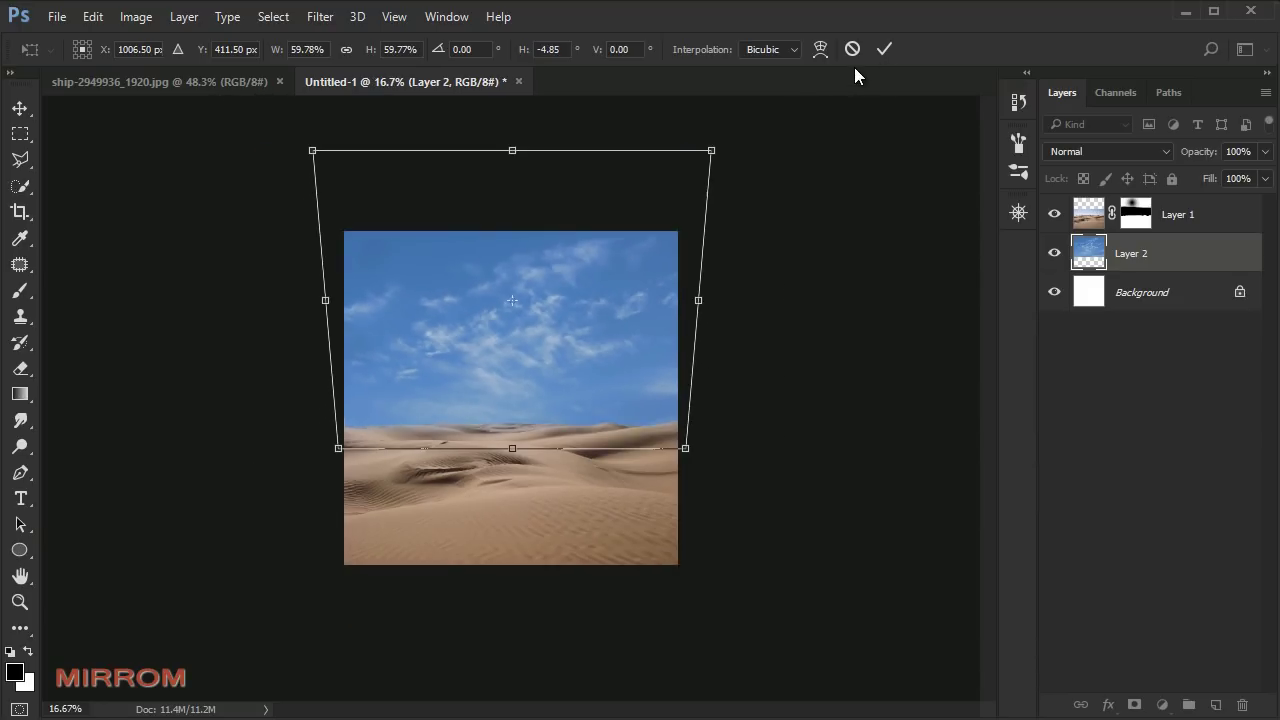
right_click(491, 279)
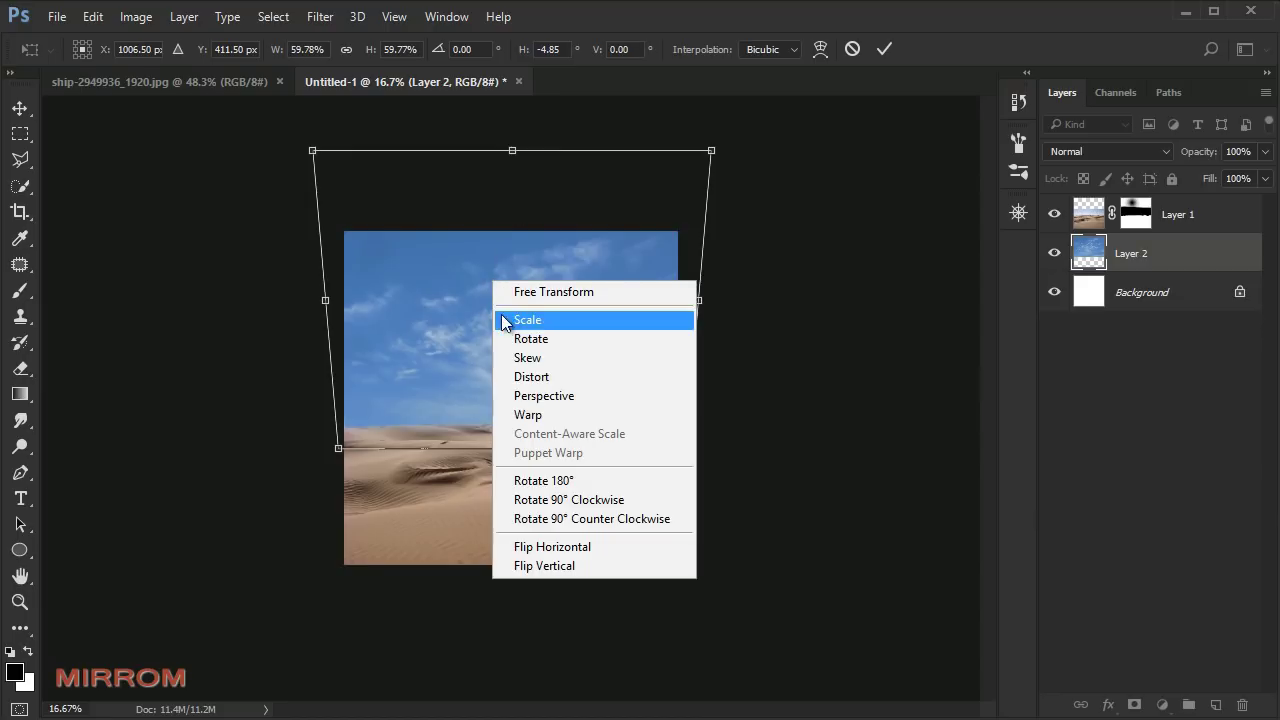
click(505, 317)
drag(512, 150, 510, 167)
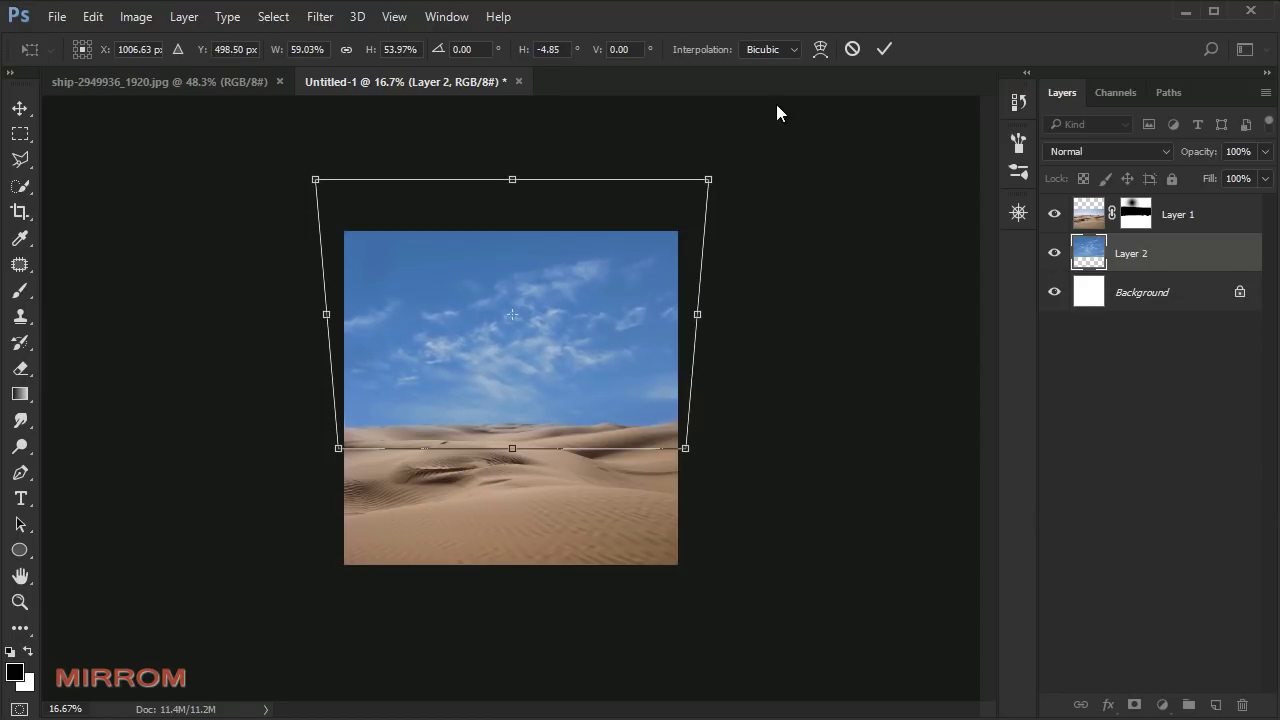
click(884, 49)
Step: Nudge the sky layer left and enlarge it slightly from its top-left corner
drag(577, 322, 566, 325)
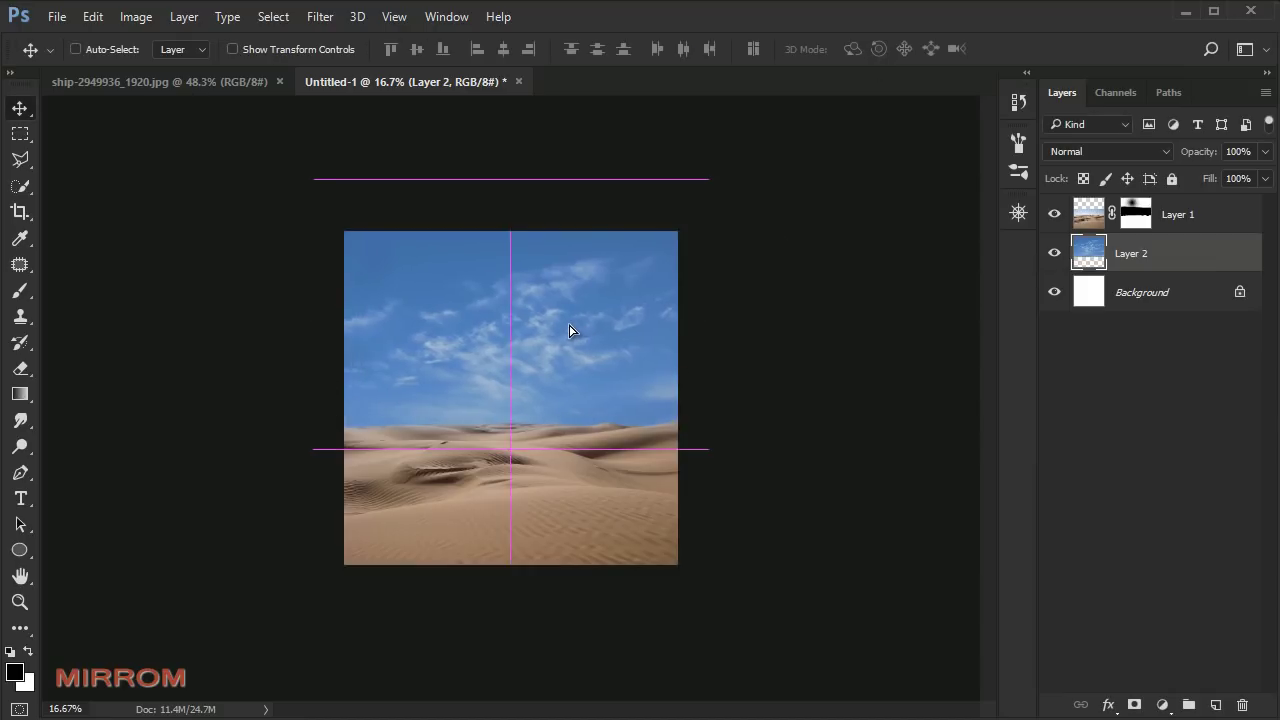
key(ctrl+t)
drag(303, 174, 295, 166)
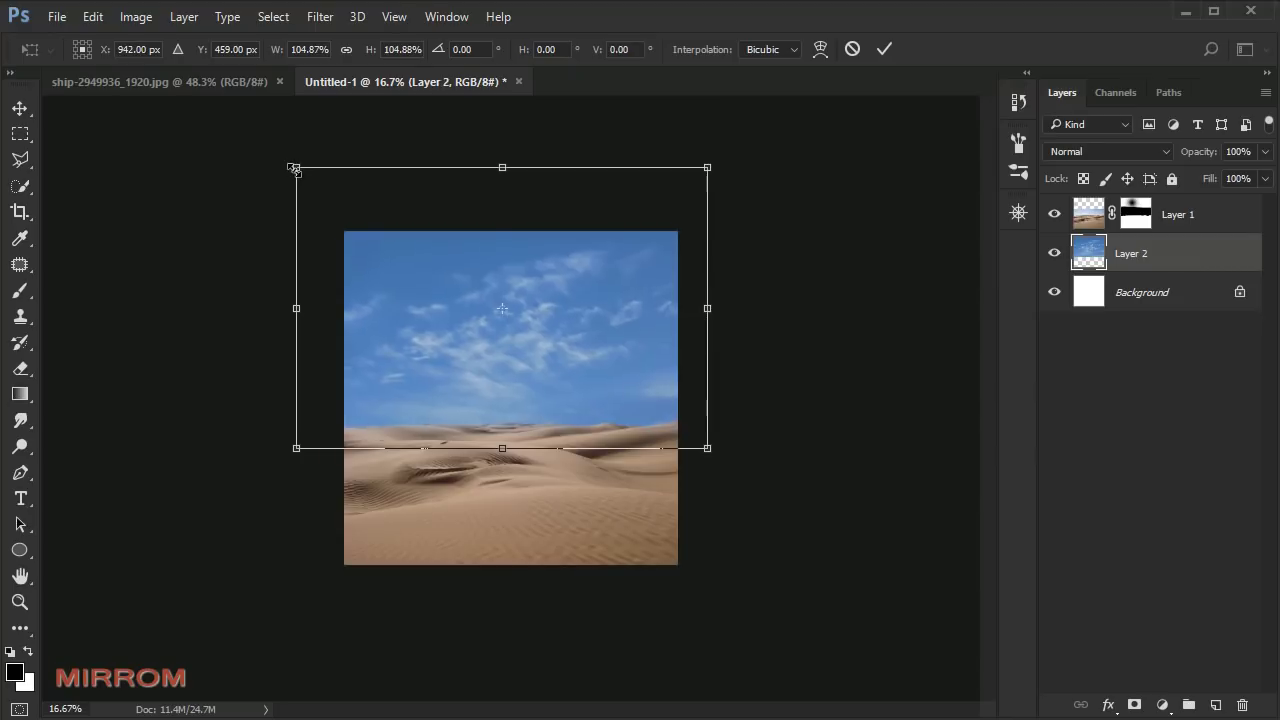
click(894, 52)
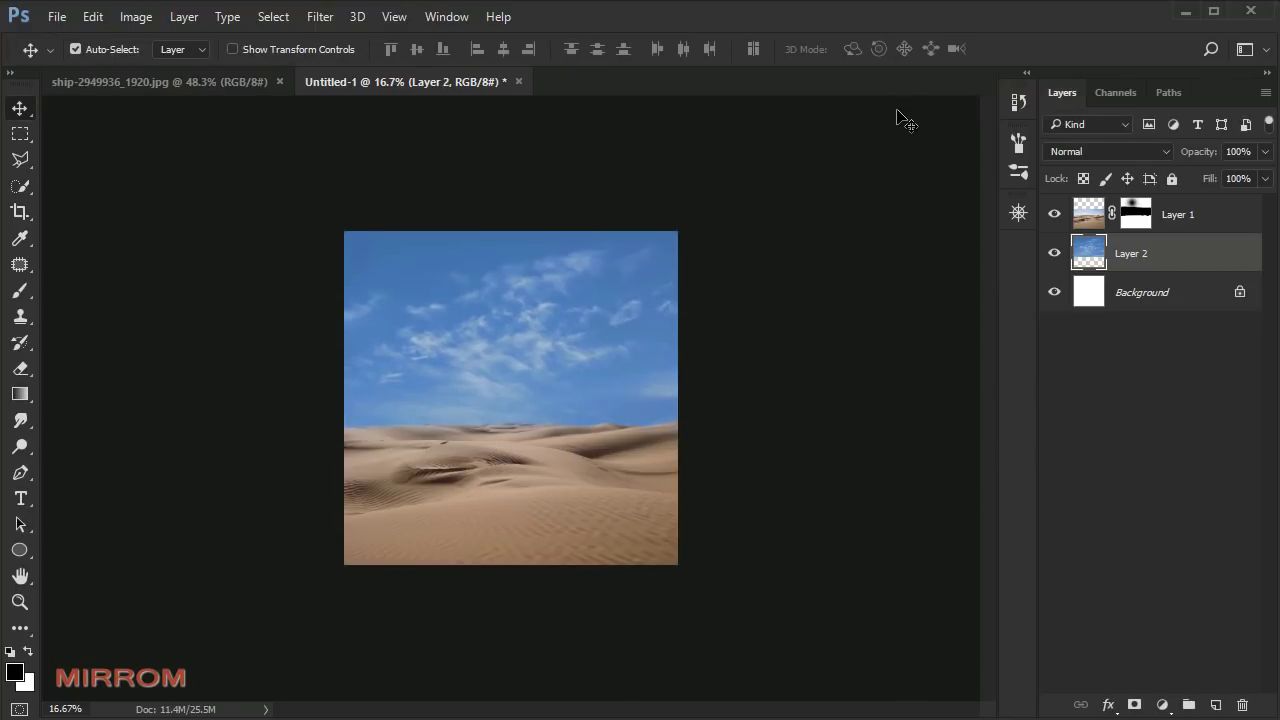
key(ctrl+plus)
Step: Squash the desert layer from its top edge to about 92.6% height
click(1054, 214)
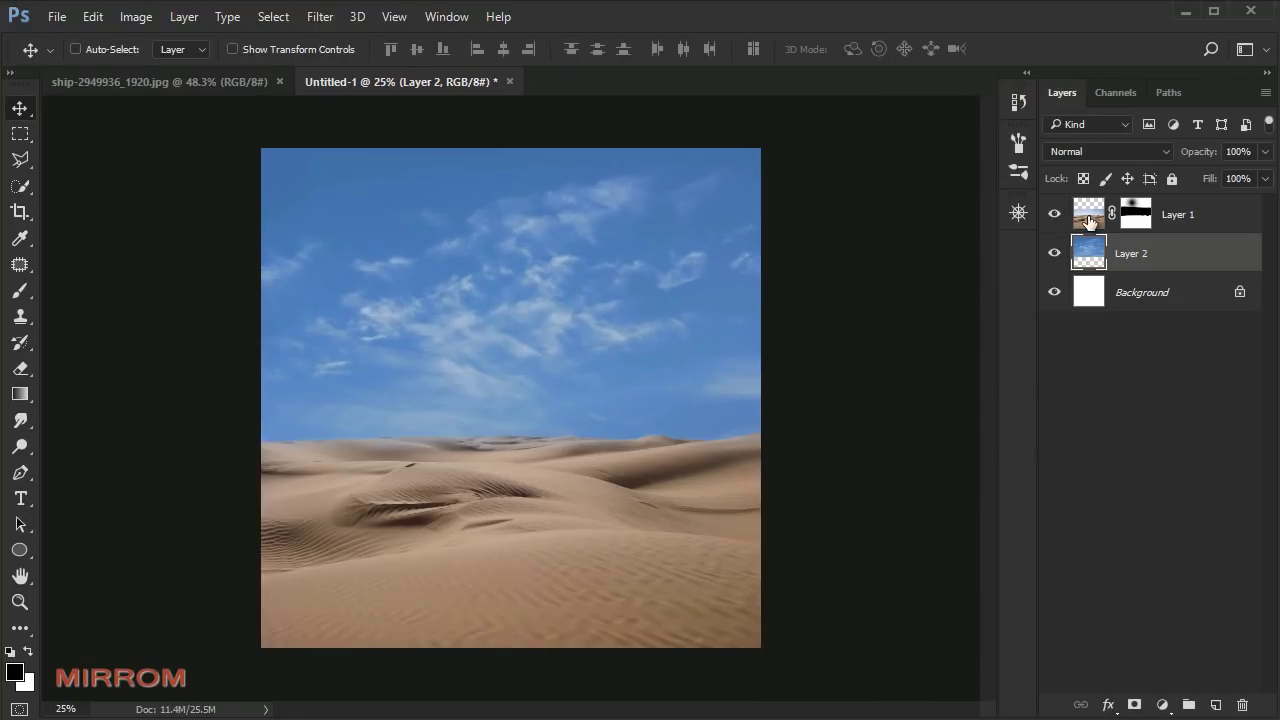
click(1089, 220)
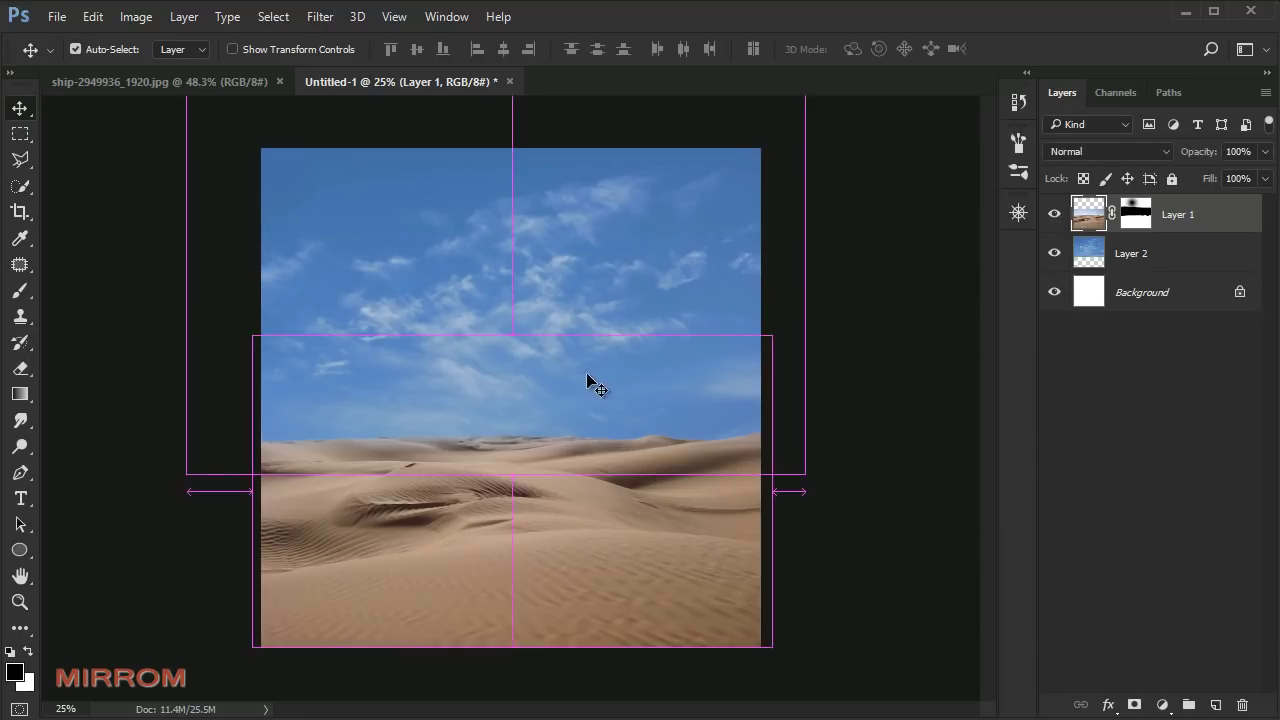
key(ctrl+t)
drag(510, 336, 513, 360)
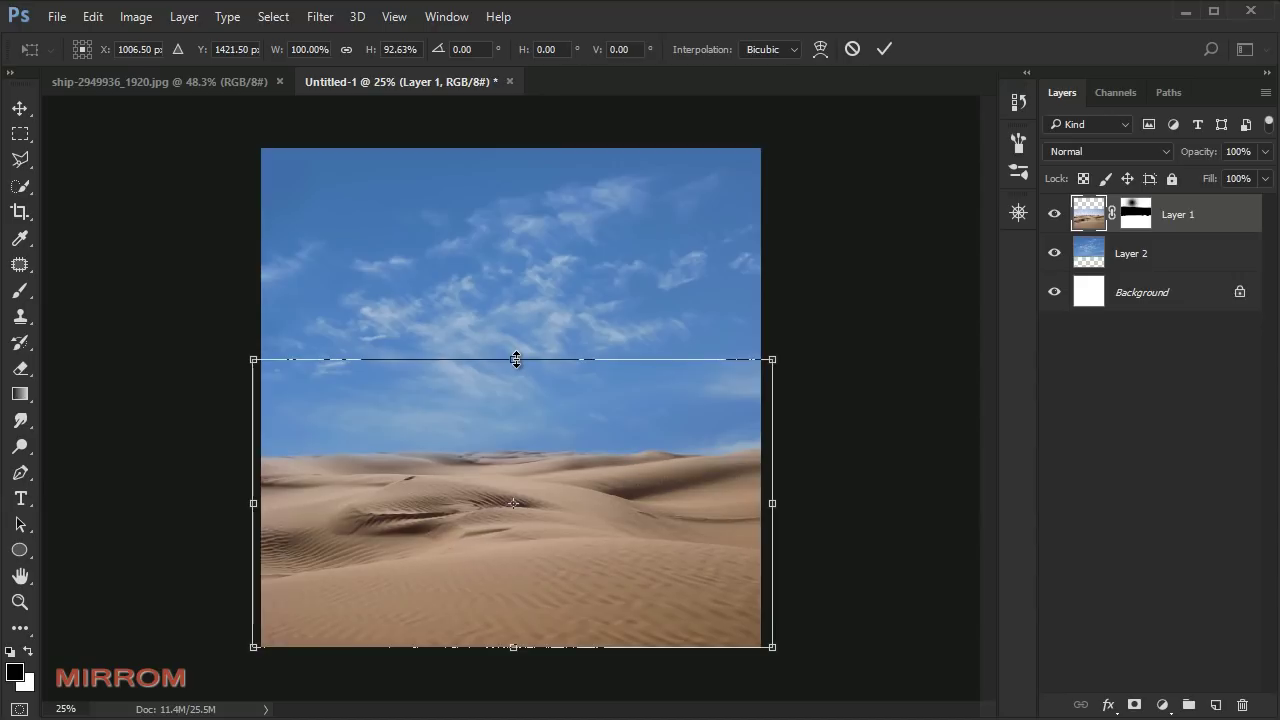
click(884, 50)
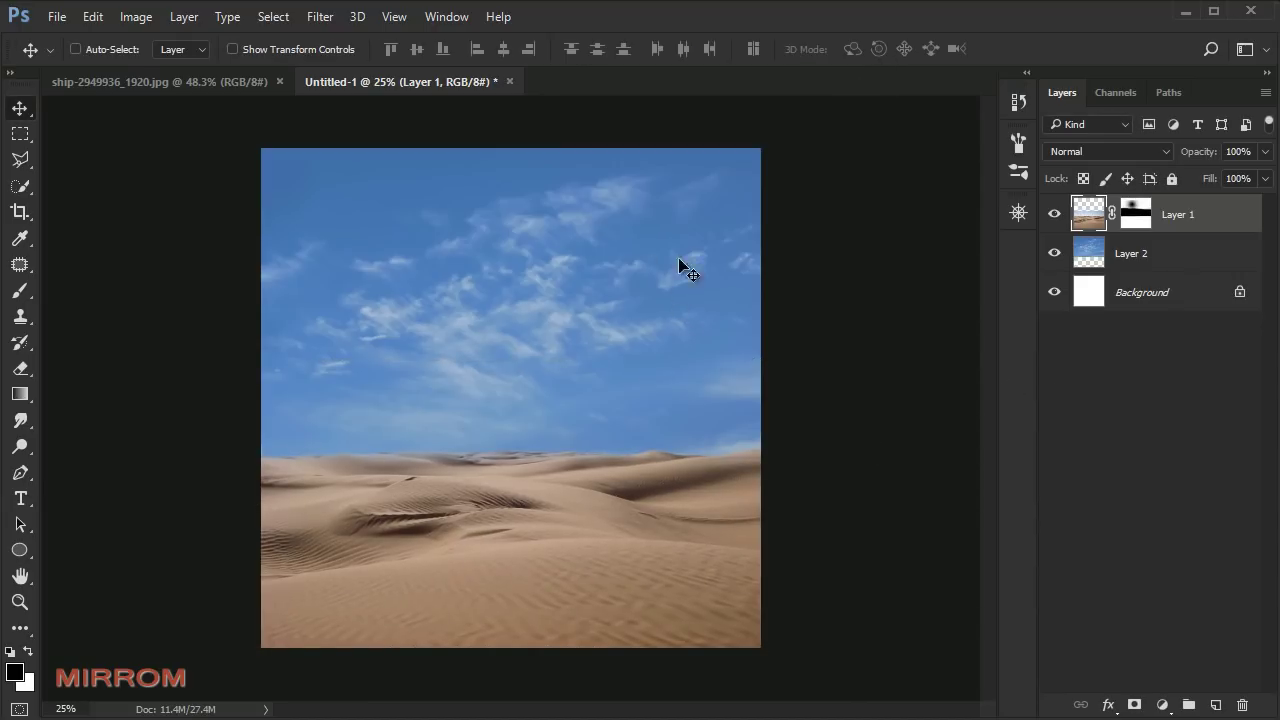
click(1127, 261)
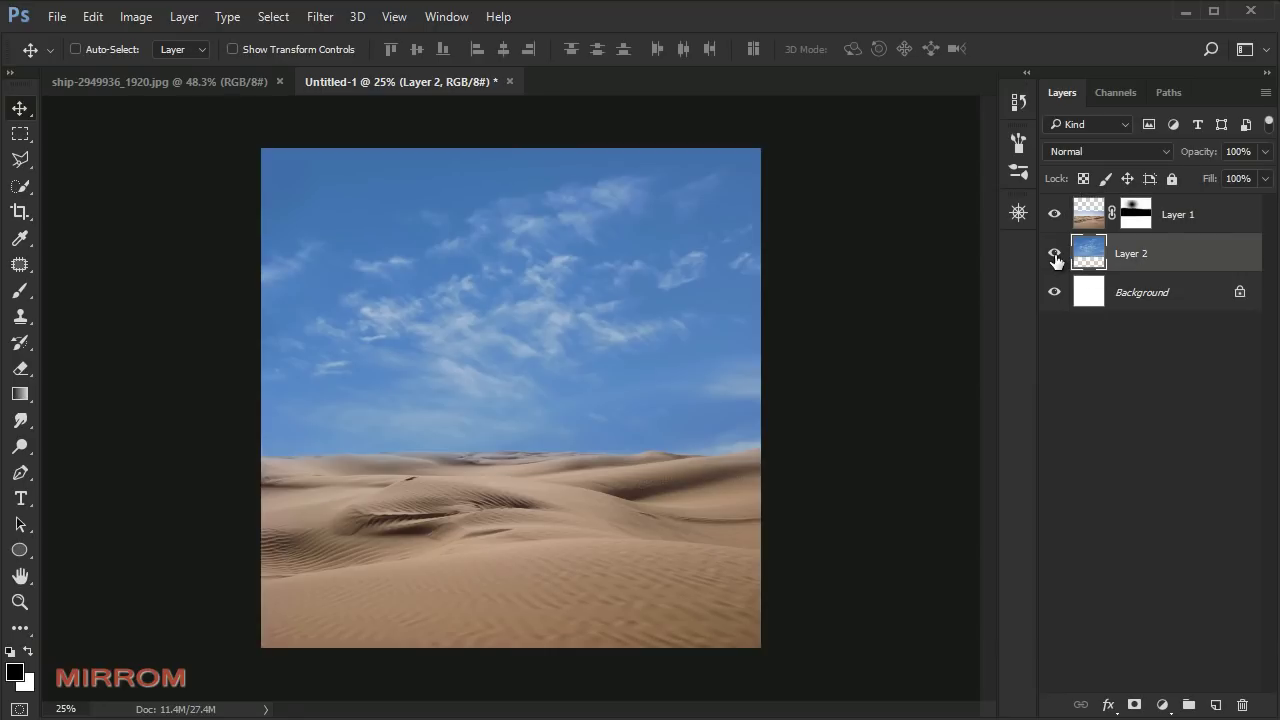
Step: Rename Layer 2 to Sky and Layer 1 to Desert
double_click(1132, 255)
text(Sky)
double_click(1176, 215)
text(Desert)
key(Return)
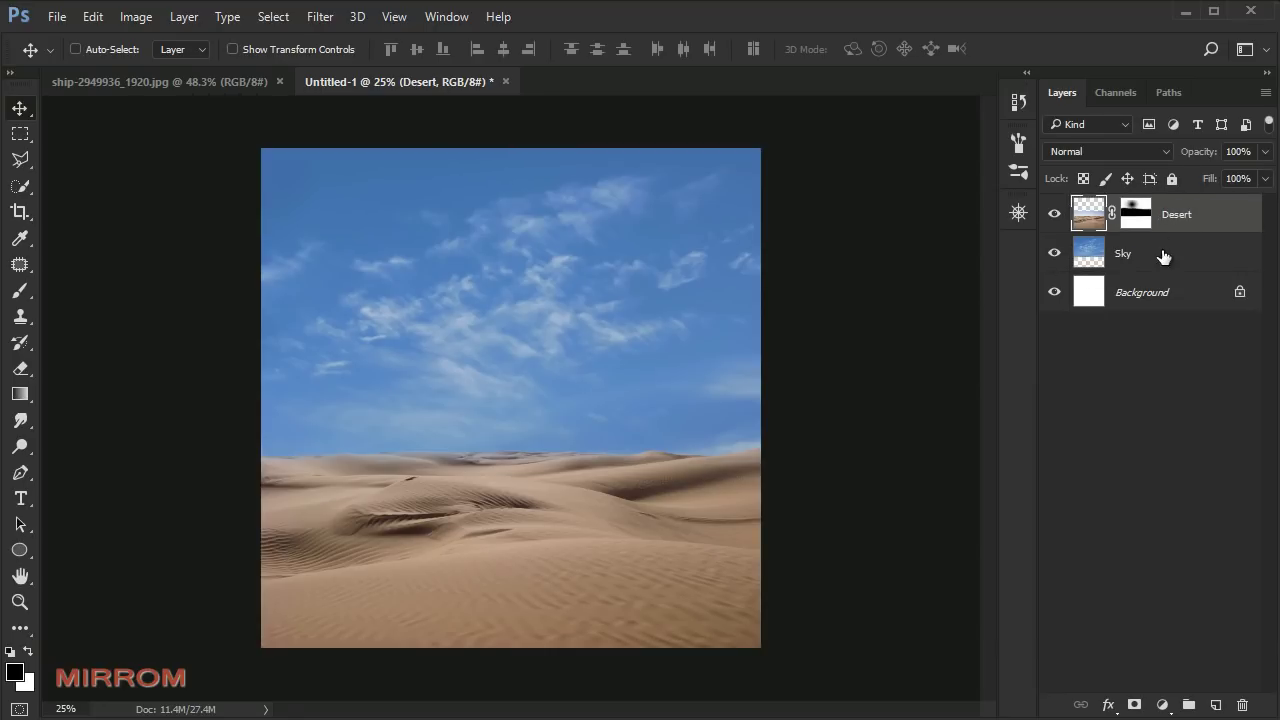
click(1163, 255)
Step: Clip a Vibrance adjustment to Sky with vibrance −60 and saturation −22
click(1162, 705)
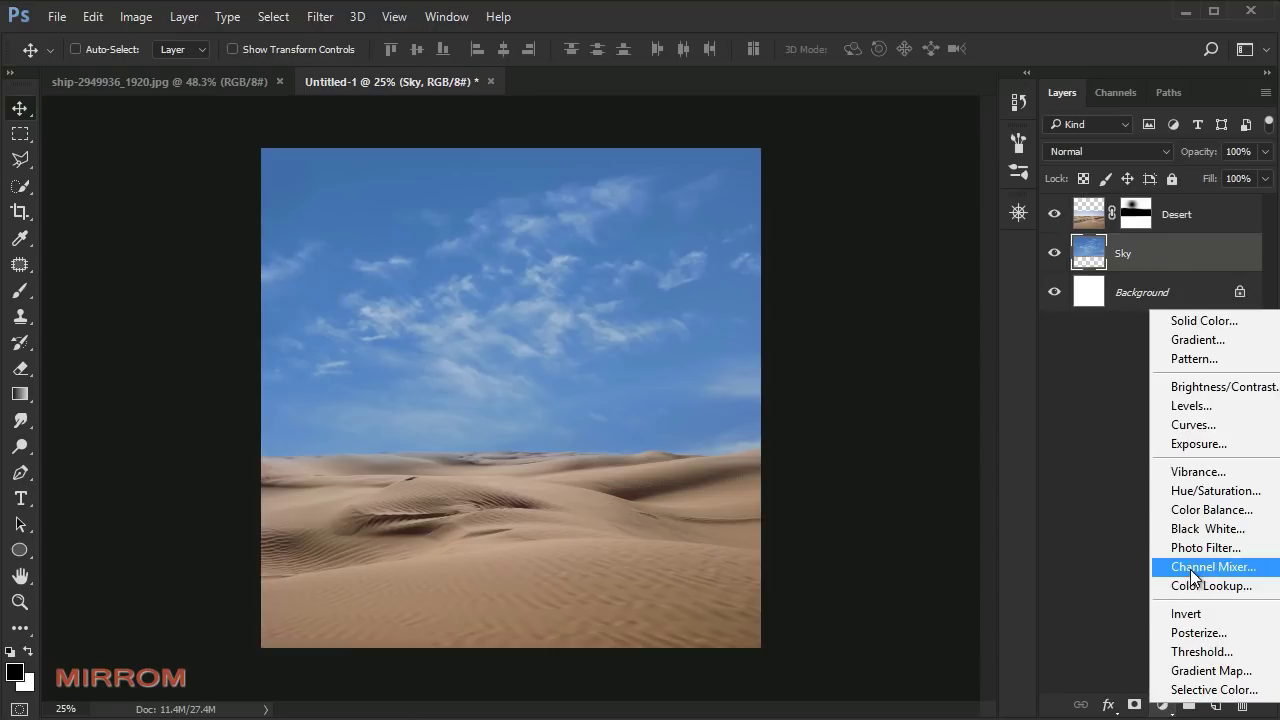
click(1216, 484)
mouse_move(1085, 355)
mouse_down()
mouse_move(895, 262)
mouse_move(878, 288)
mouse_up()
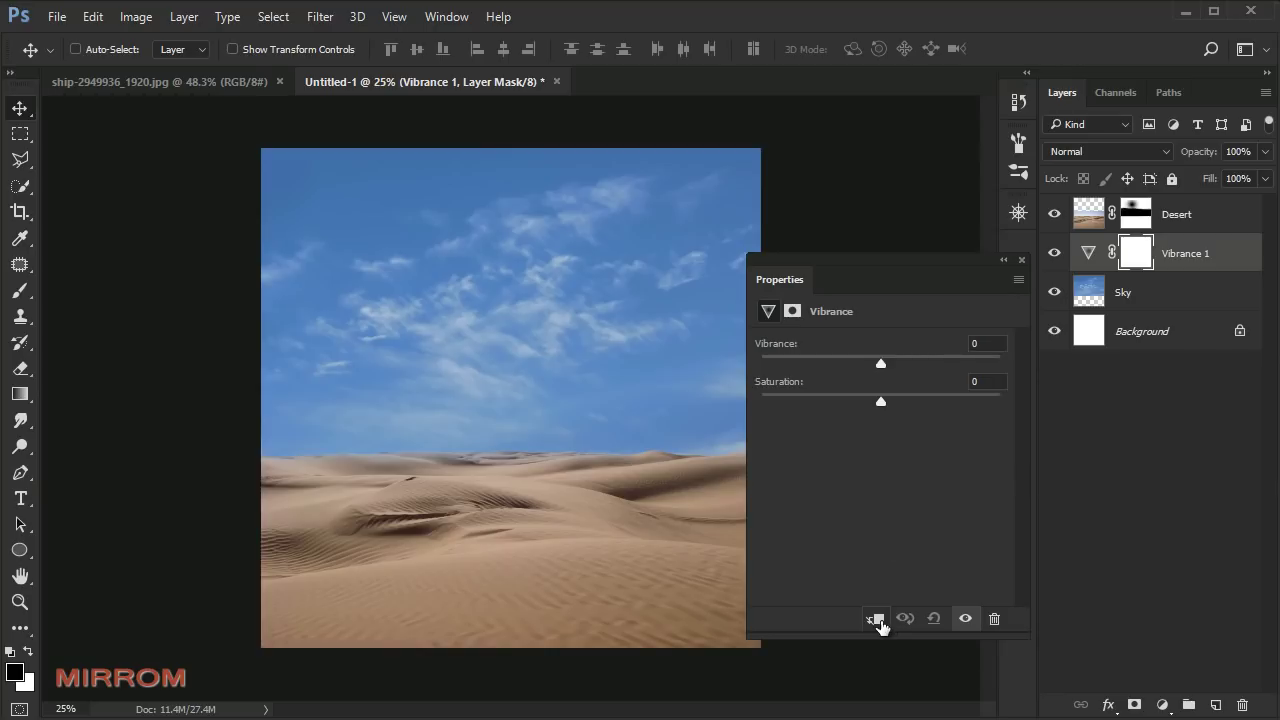
click(877, 620)
drag(881, 361, 837, 362)
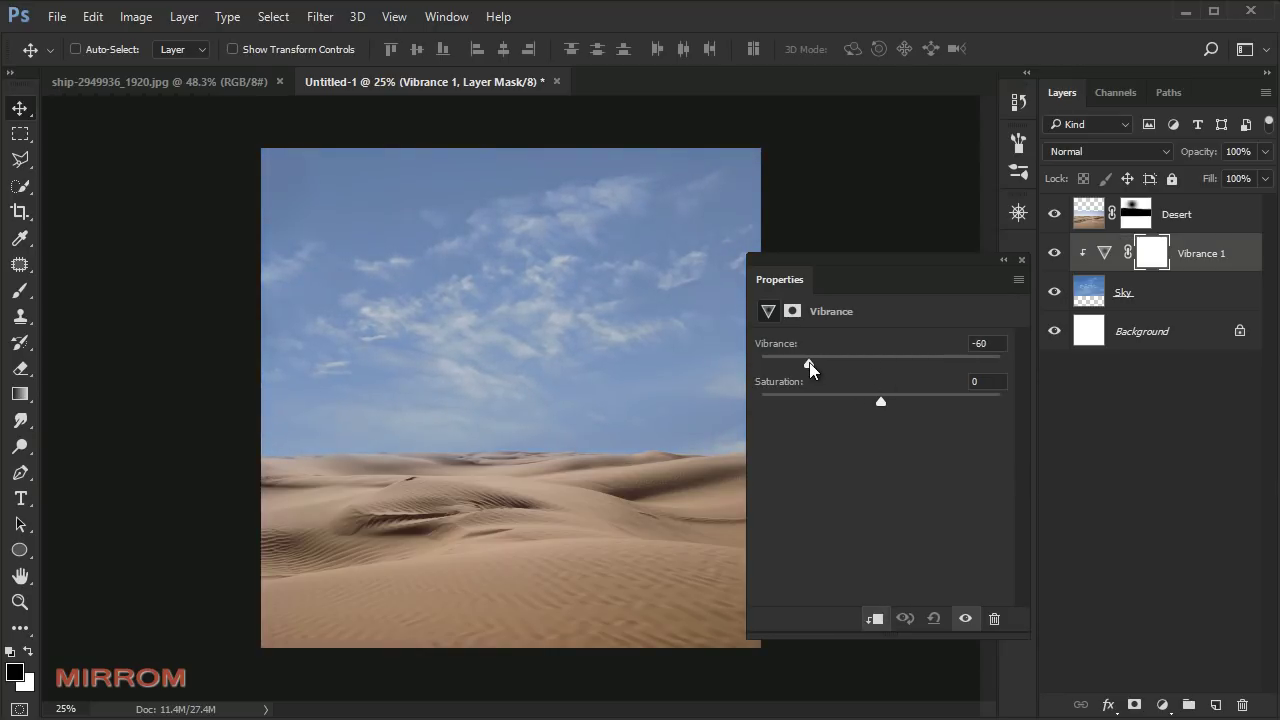
drag(880, 402, 842, 400)
click(1021, 260)
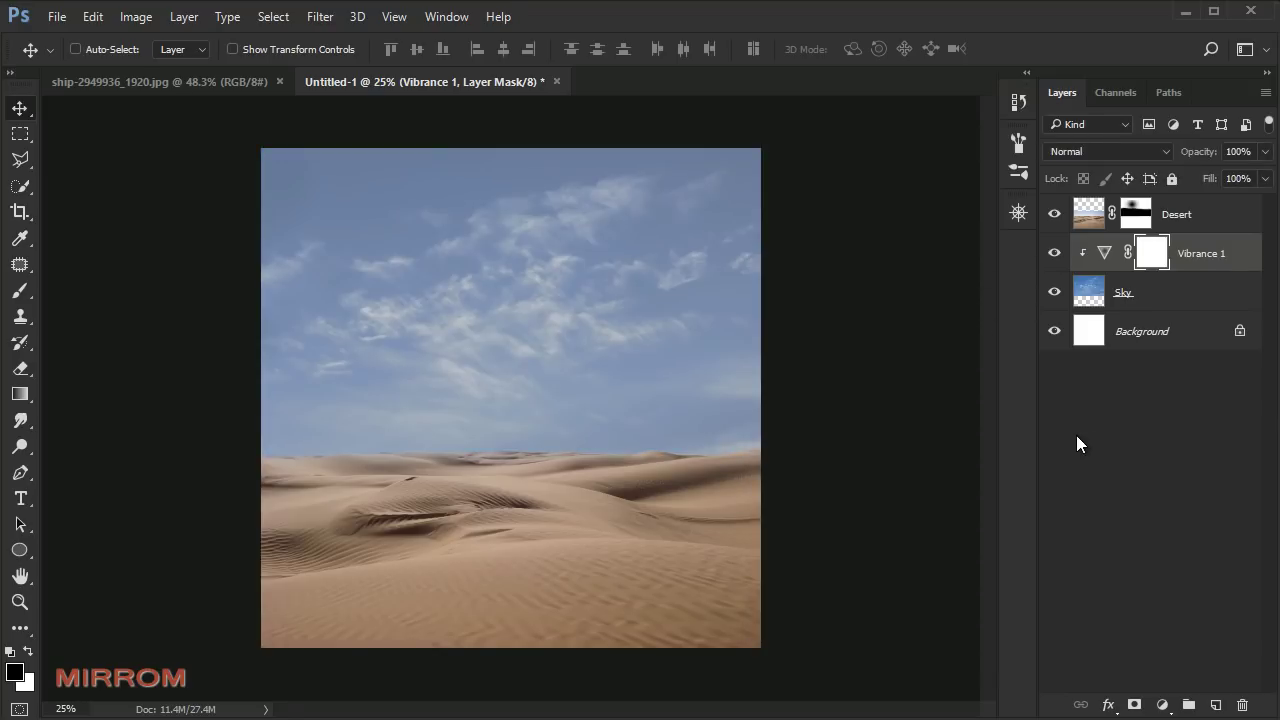
click(1216, 215)
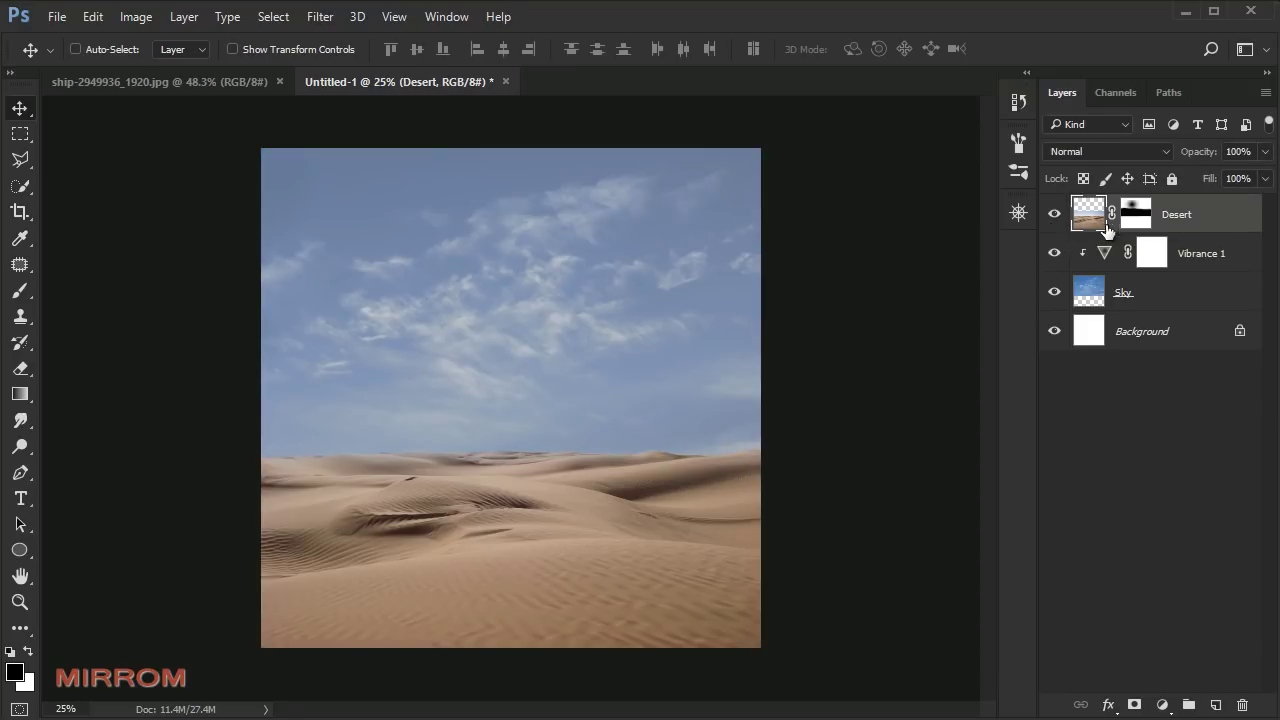
Step: Clip a Hue/Saturation adjustment to Desert with Reds saturation at about −65
click(1159, 705)
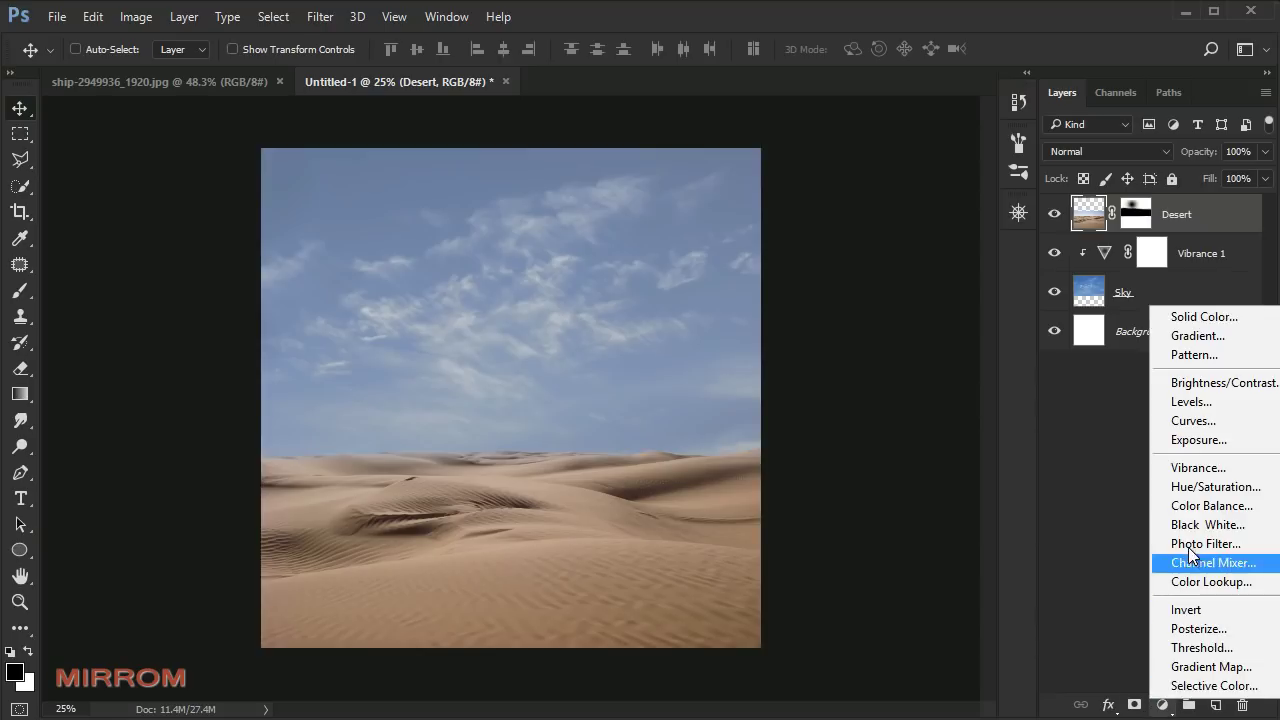
click(1201, 488)
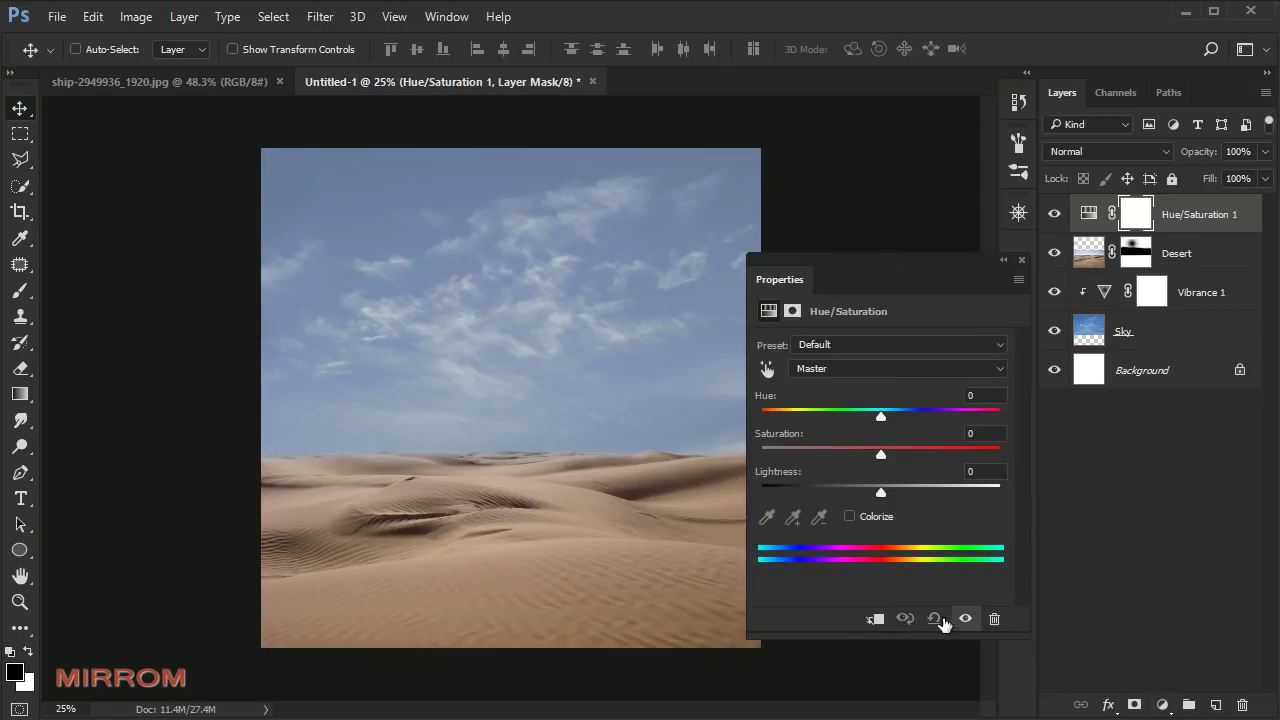
click(876, 619)
click(928, 369)
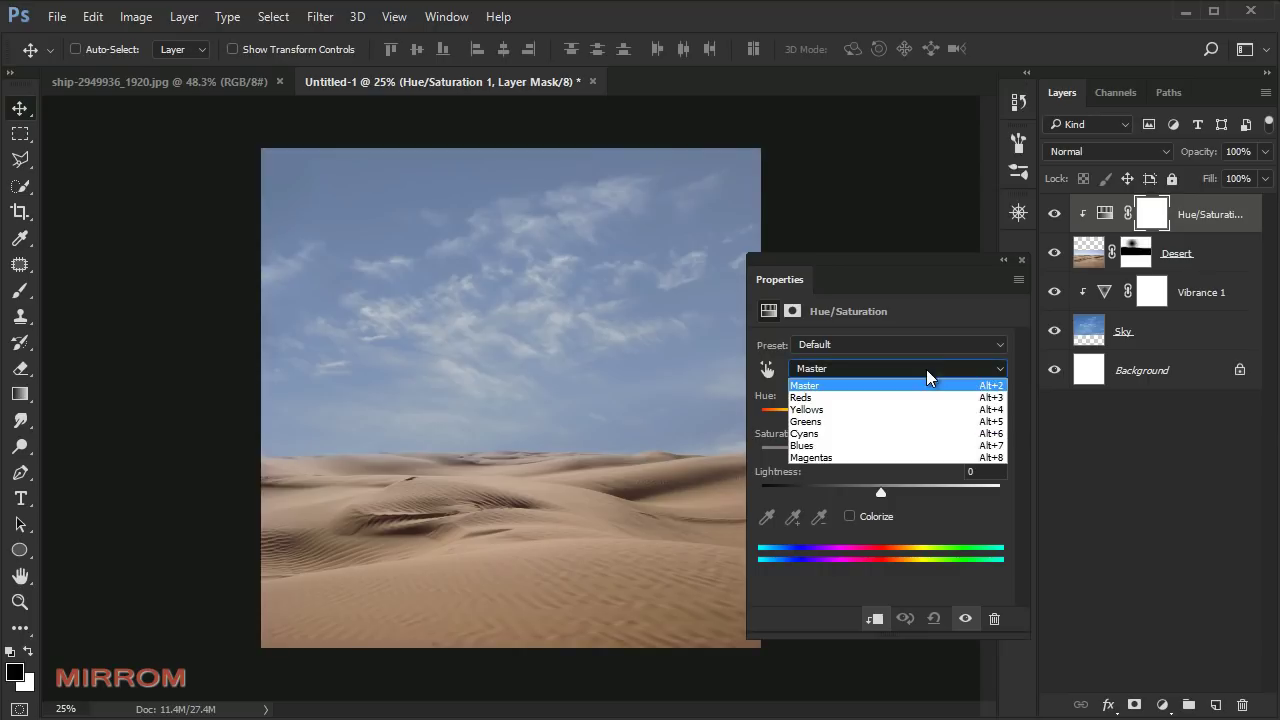
click(916, 408)
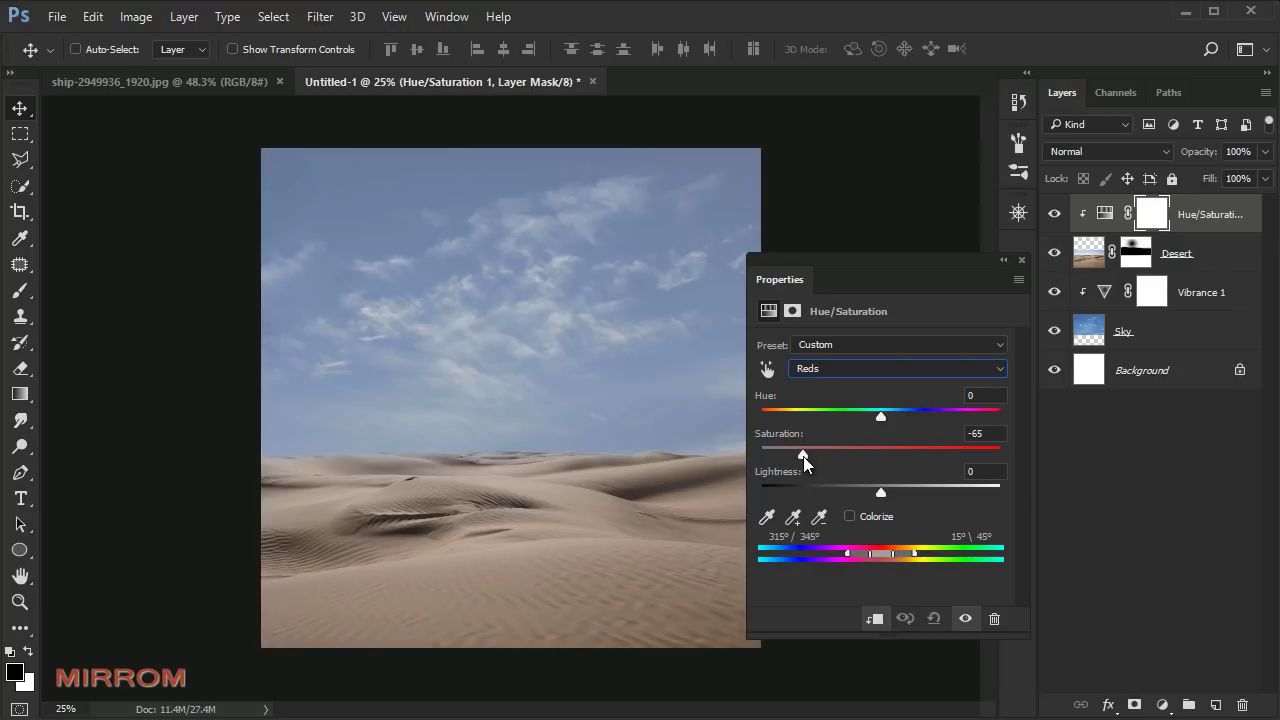
click(965, 620)
click(1021, 260)
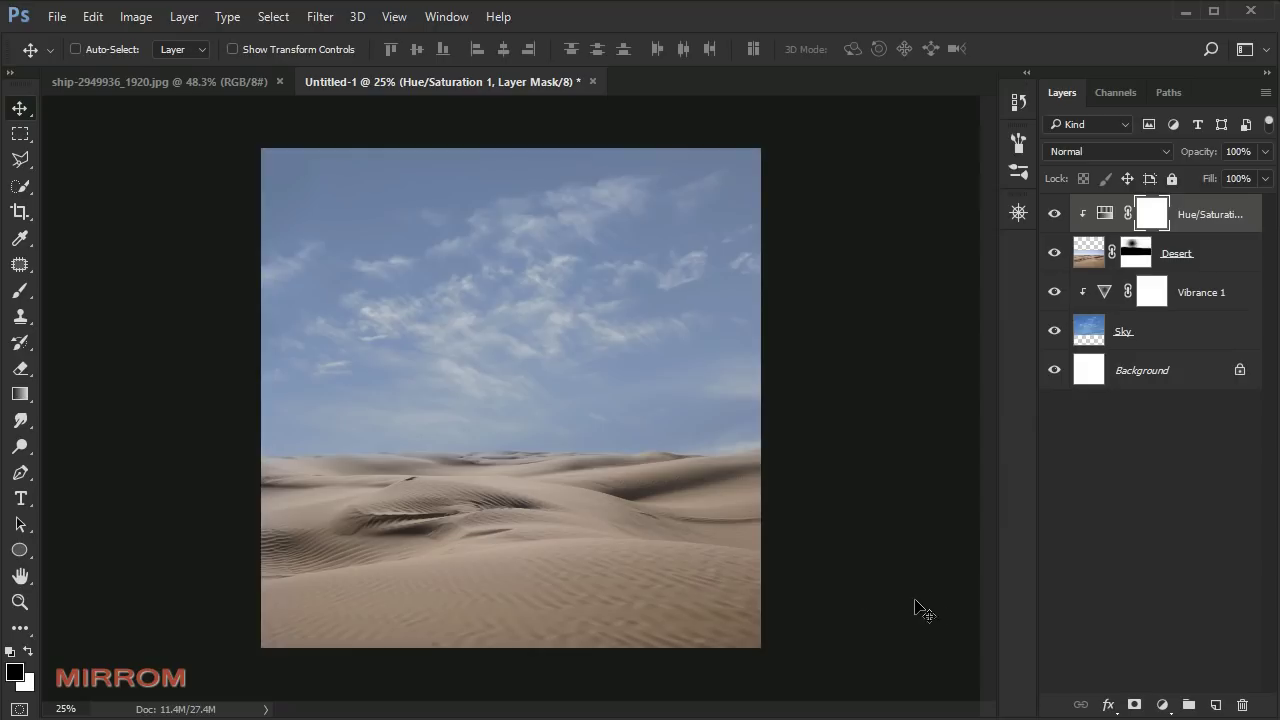
click(1162, 704)
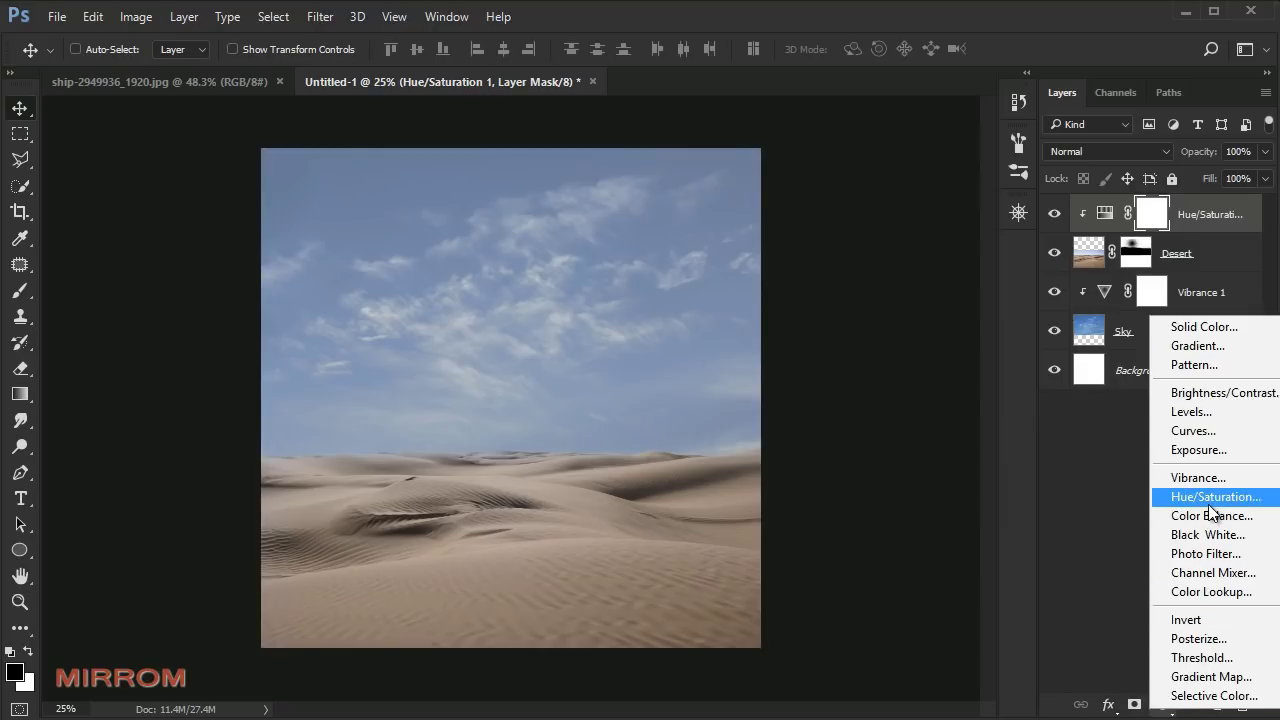
Step: Add Hue/Saturation 2 at +100 Lightness, Soft Light blend, with its mask inverted to black
click(1213, 497)
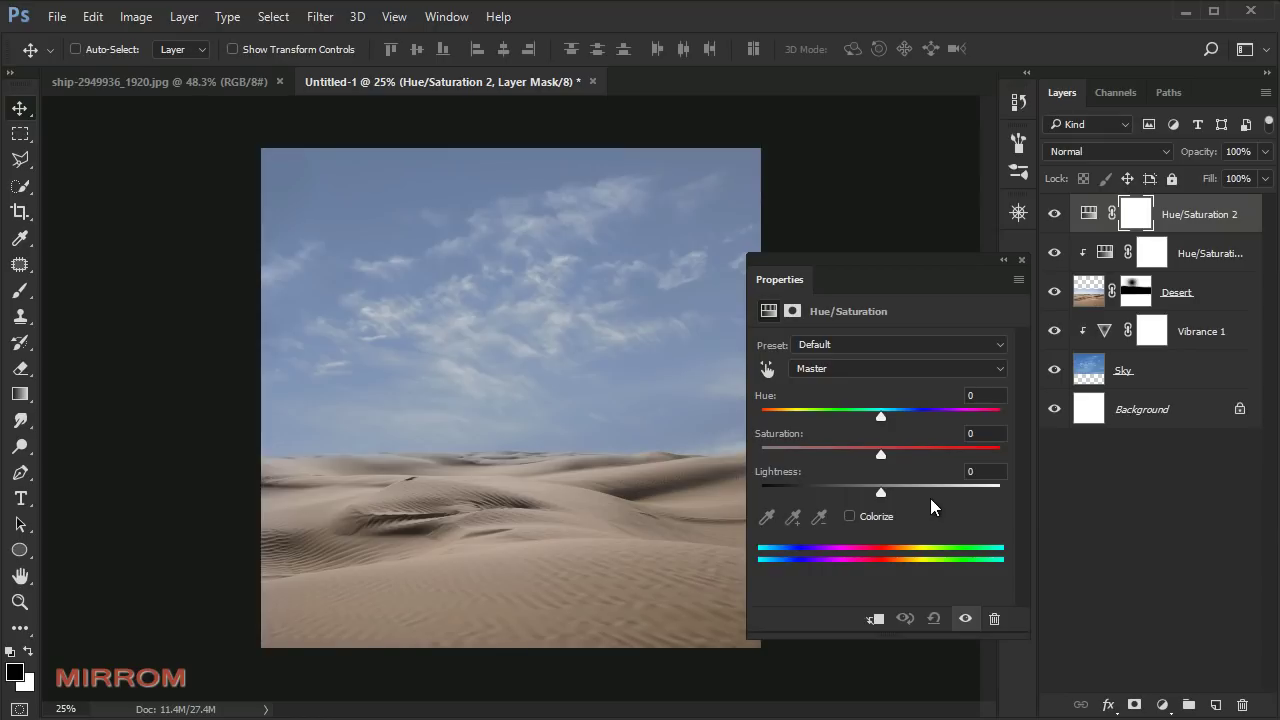
drag(881, 492, 1029, 517)
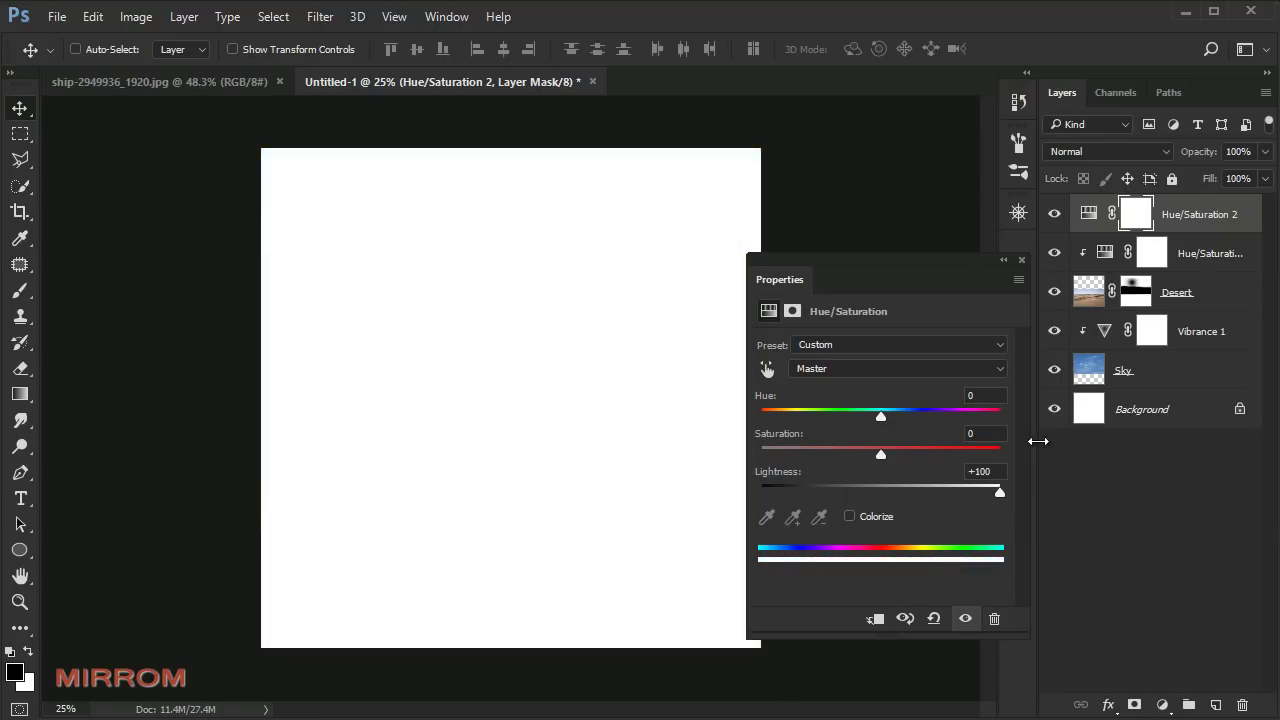
click(1021, 260)
click(1091, 155)
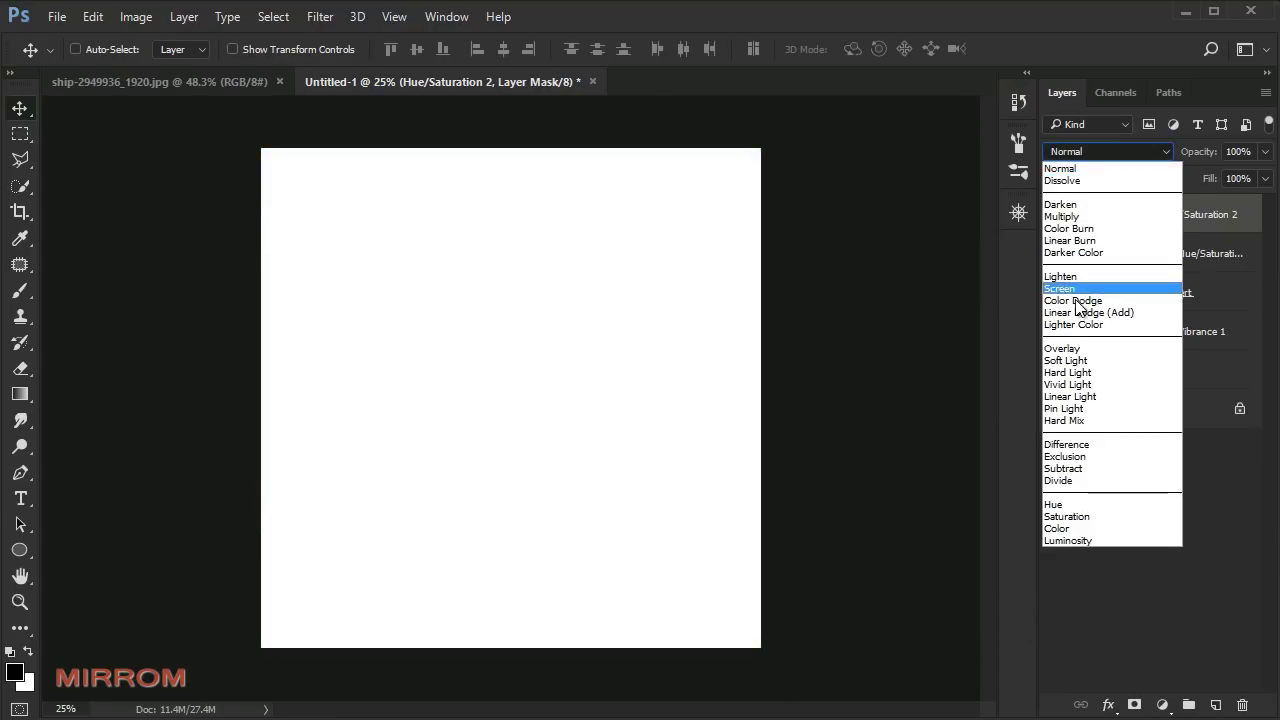
click(1114, 360)
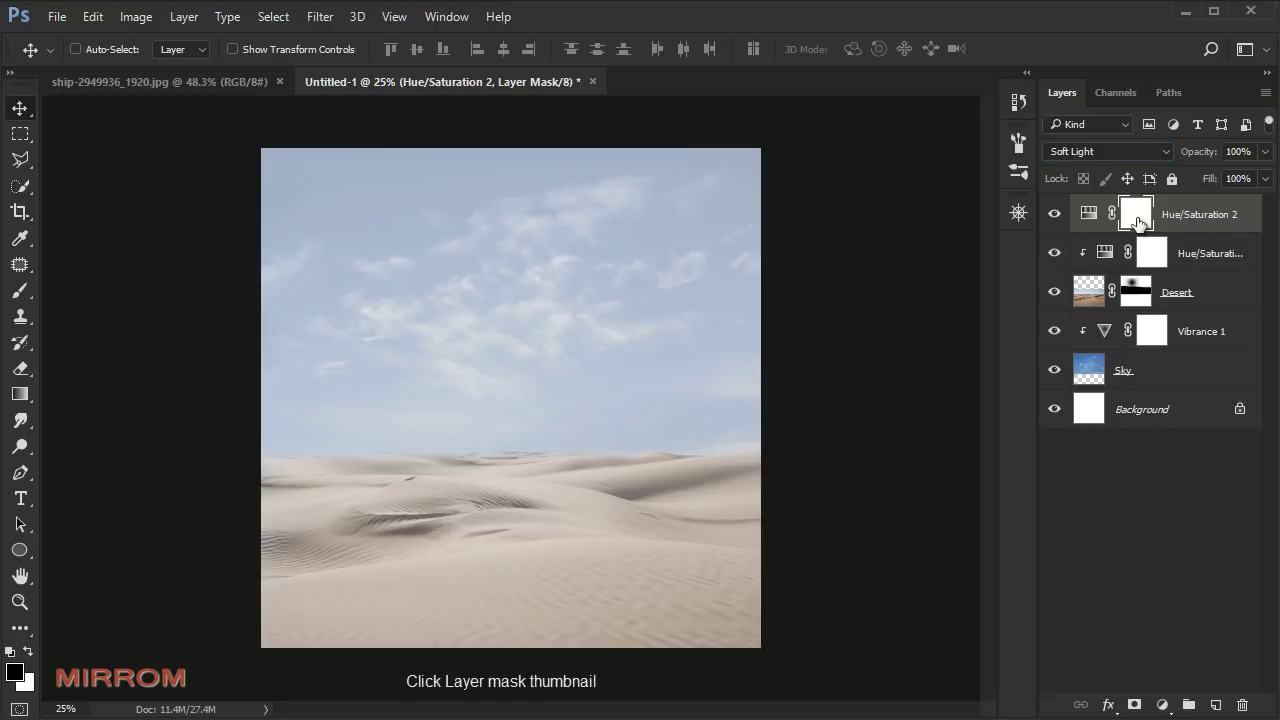
click(1137, 222)
key(ctrl+i)
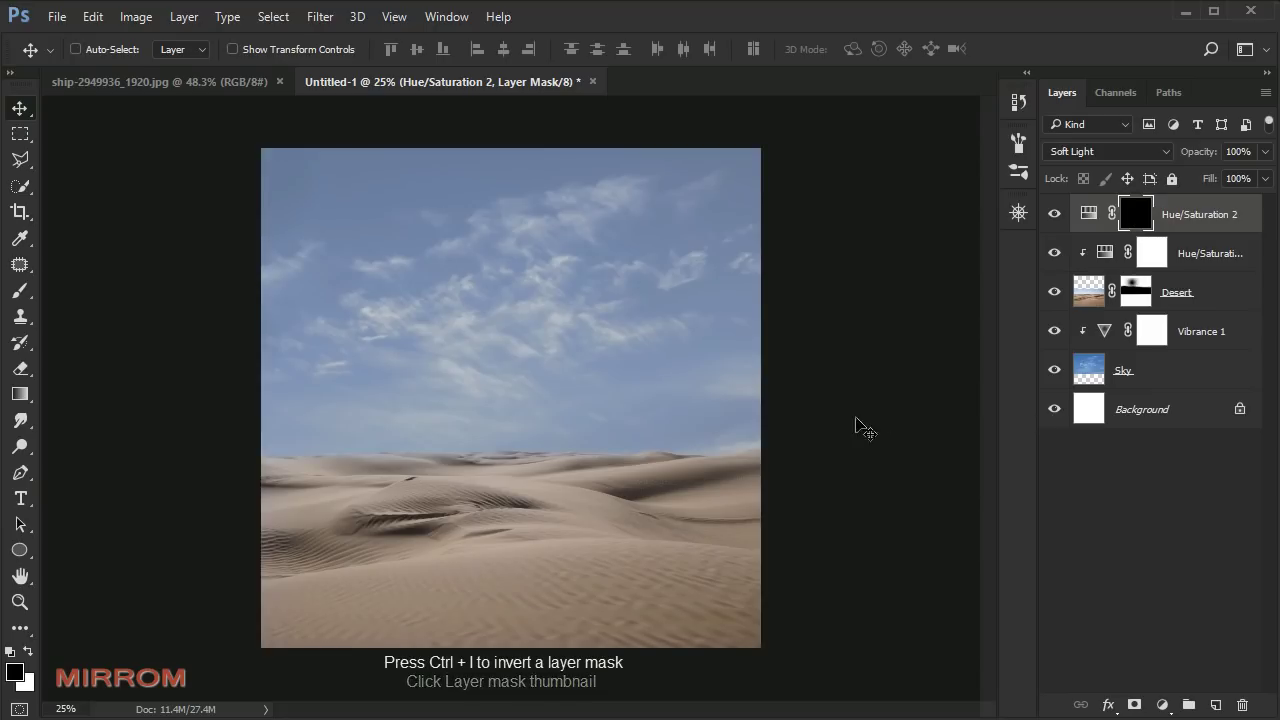
Step: Paint white haze into the mask at 54% brush opacity along the right horizon
click(23, 299)
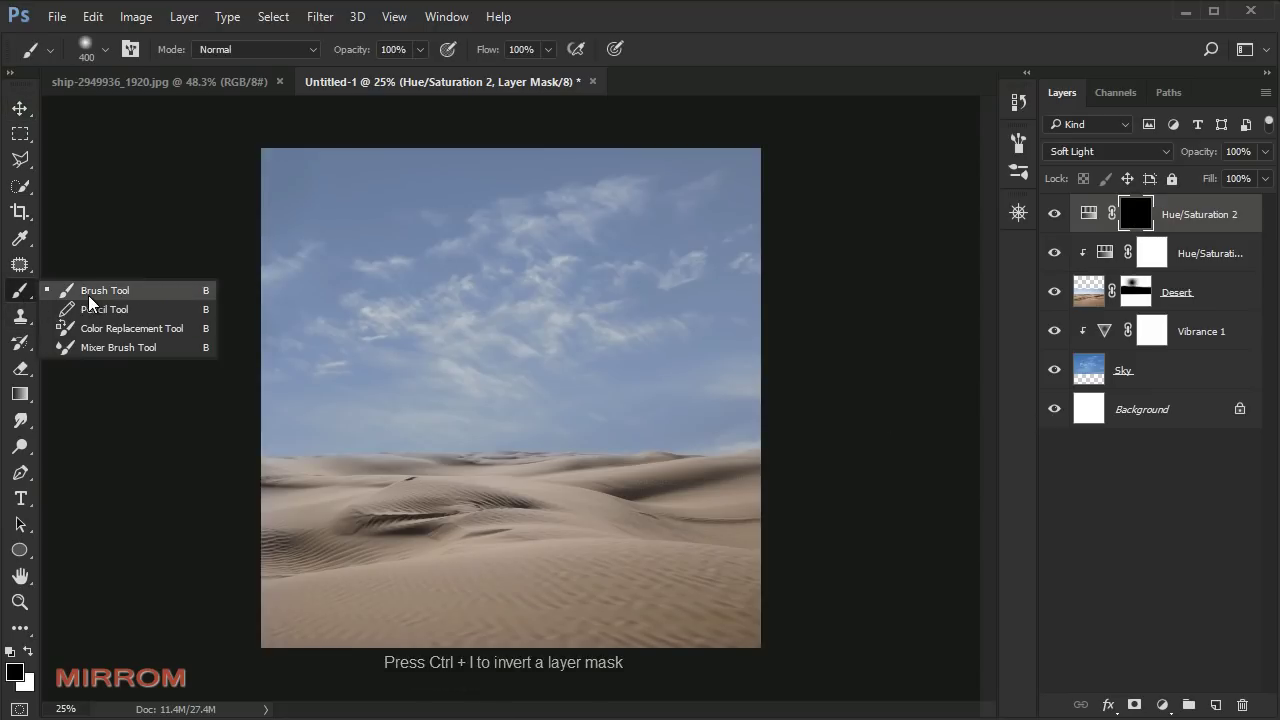
click(95, 287)
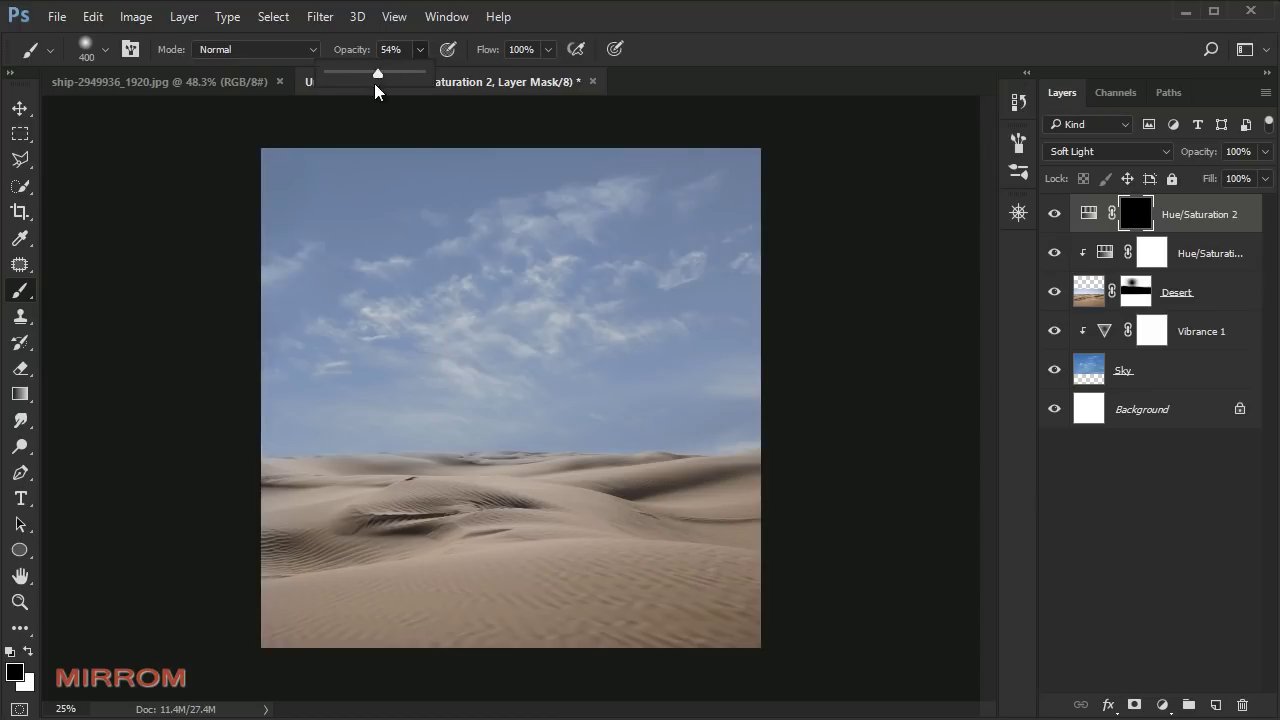
click(354, 474)
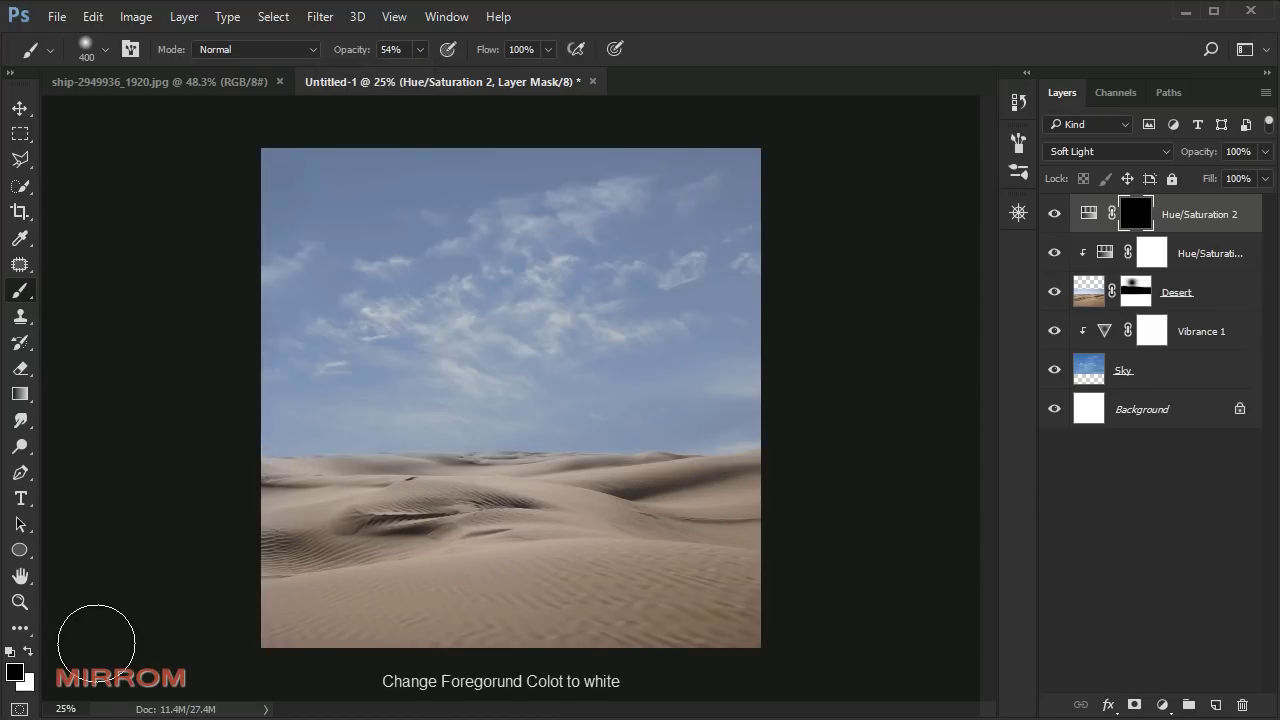
drag(201, 514, 800, 457)
key(ctrl+z)
key(bracketright)
key(bracketright)
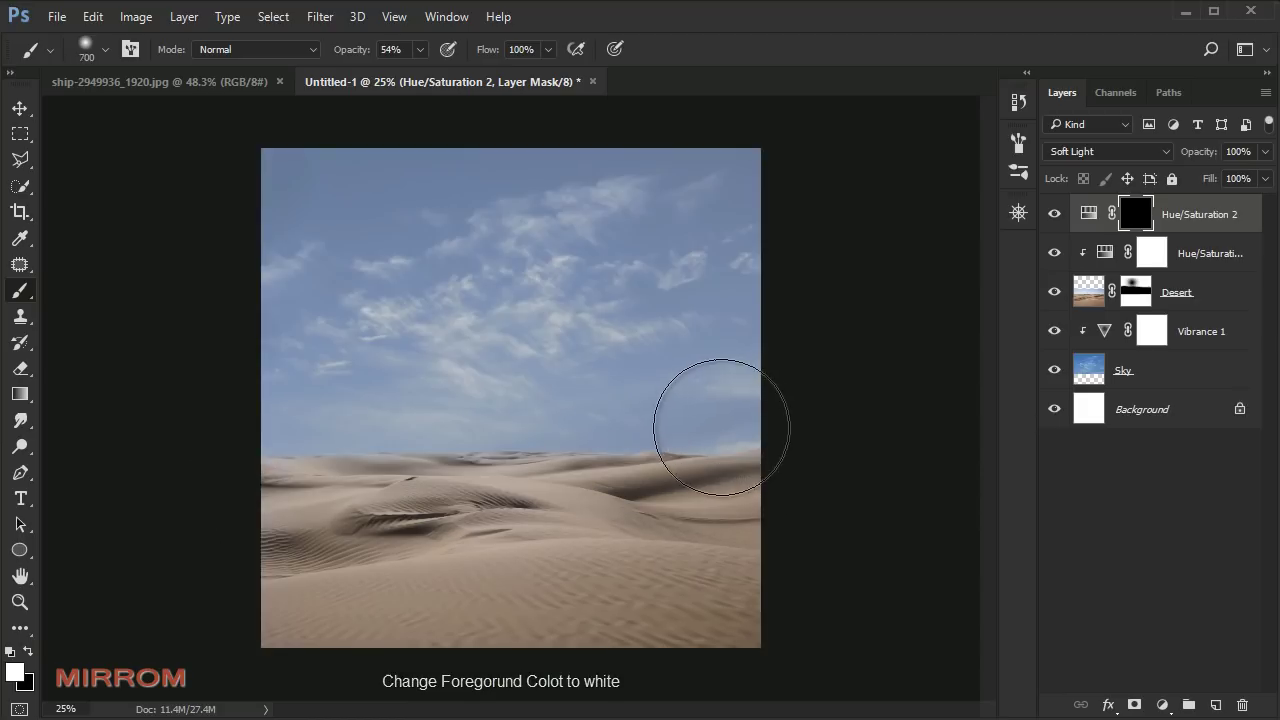
key(bracketright)
mouse_move(743, 443)
mouse_down()
mouse_move(229, 443)
mouse_move(868, 439)
mouse_up()
Step: Paint more soft horizon haze at 34% brush opacity and compare the result
key(bracketleft)
key(bracketleft)
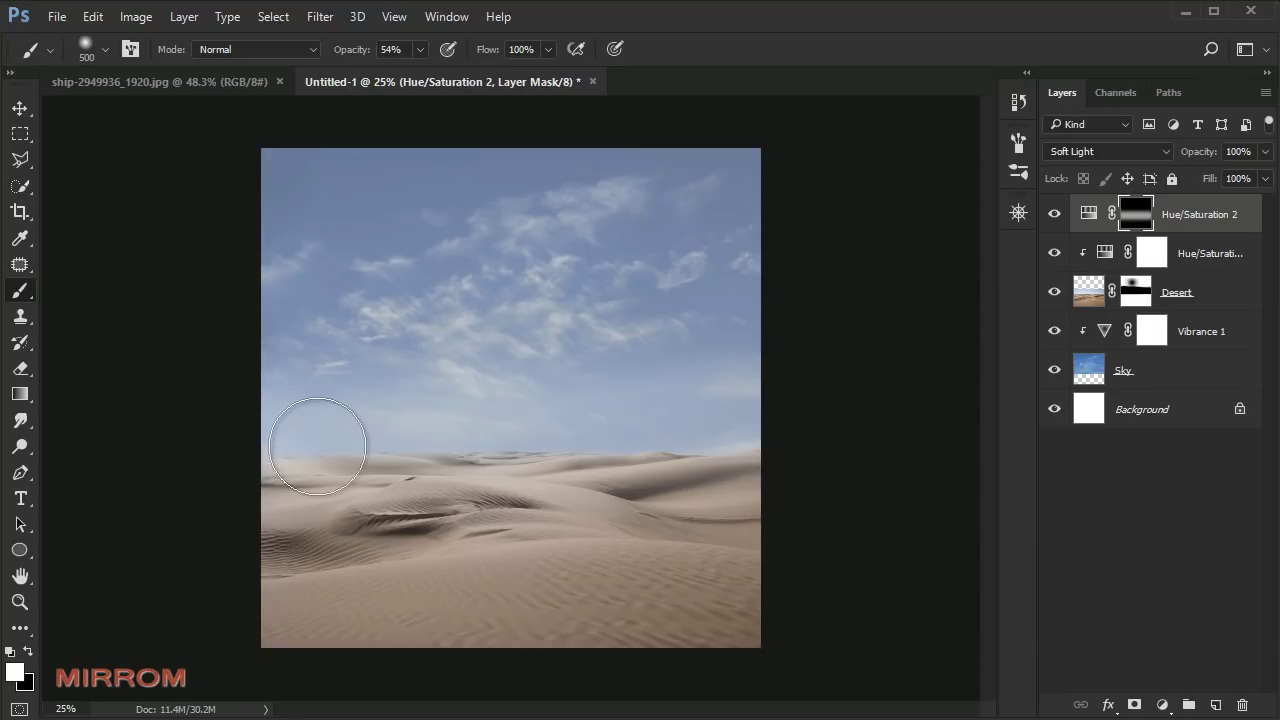
key(bracketleft)
key(bracketleft)
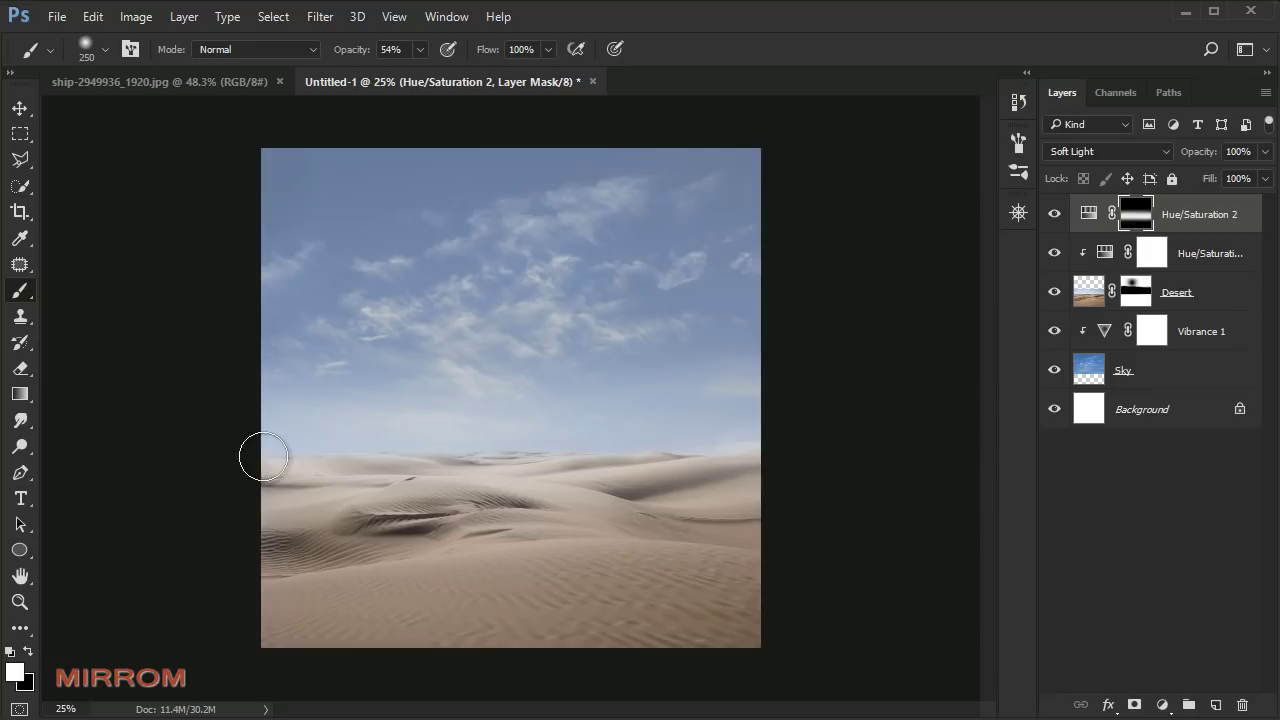
key(bracketleft)
drag(402, 70, 399, 70)
key(bracketright)
key(bracketright)
key(bracketright)
key(bracketright)
drag(514, 398, 291, 423)
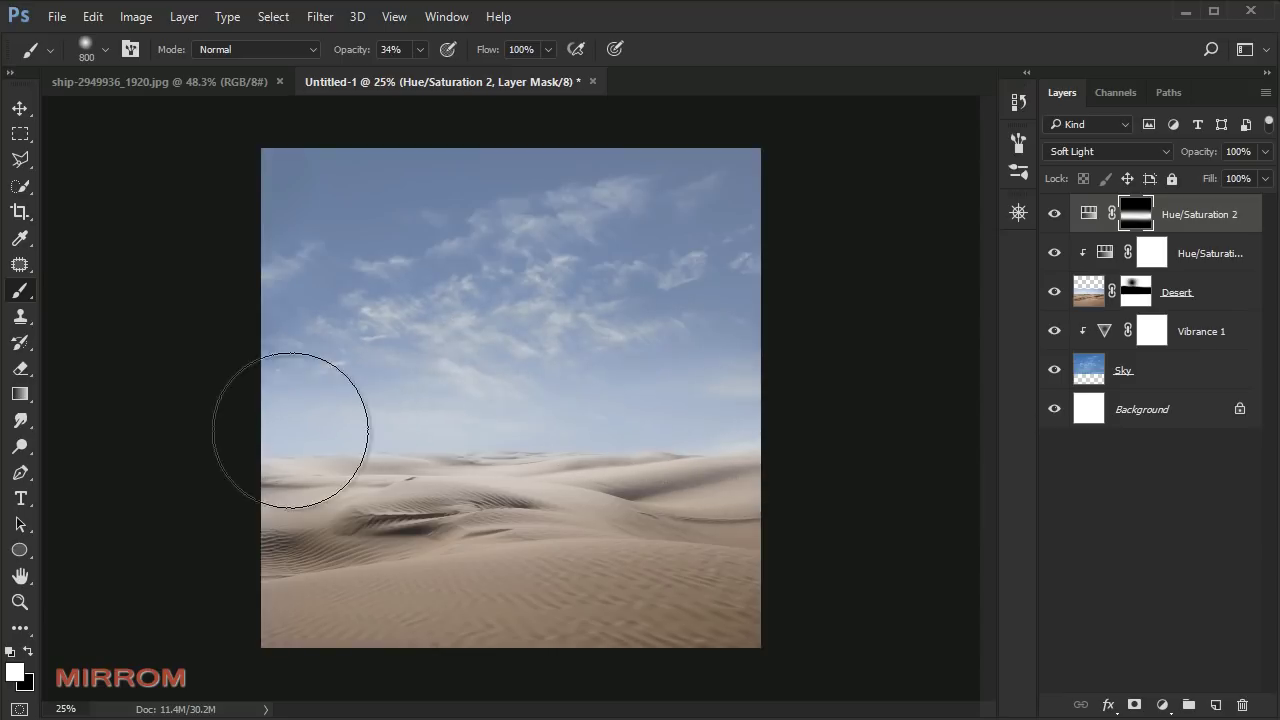
key(bracketleft)
key(bracketleft)
drag(743, 449, 437, 457)
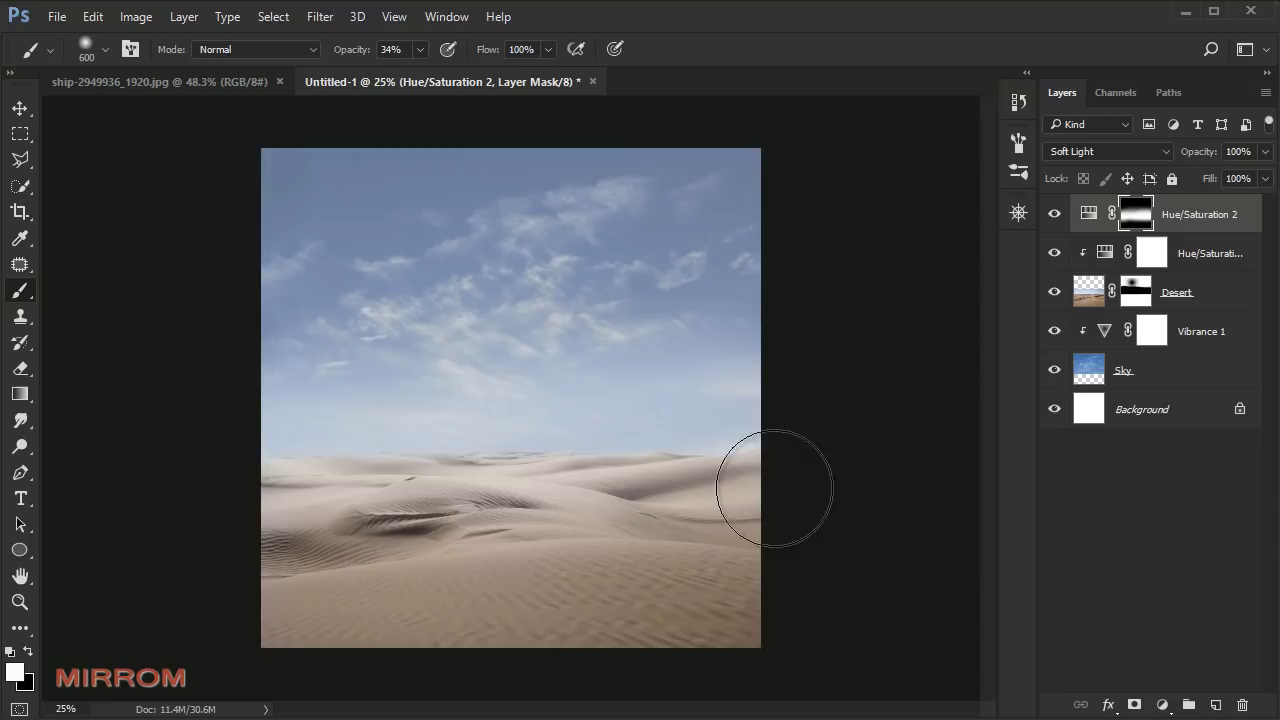
click(1053, 216)
click(1053, 216)
Step: Add a new layer above Hue/Saturation 2 and stamp white haze with the 1205 brush (100%, size 1800)
key(v)
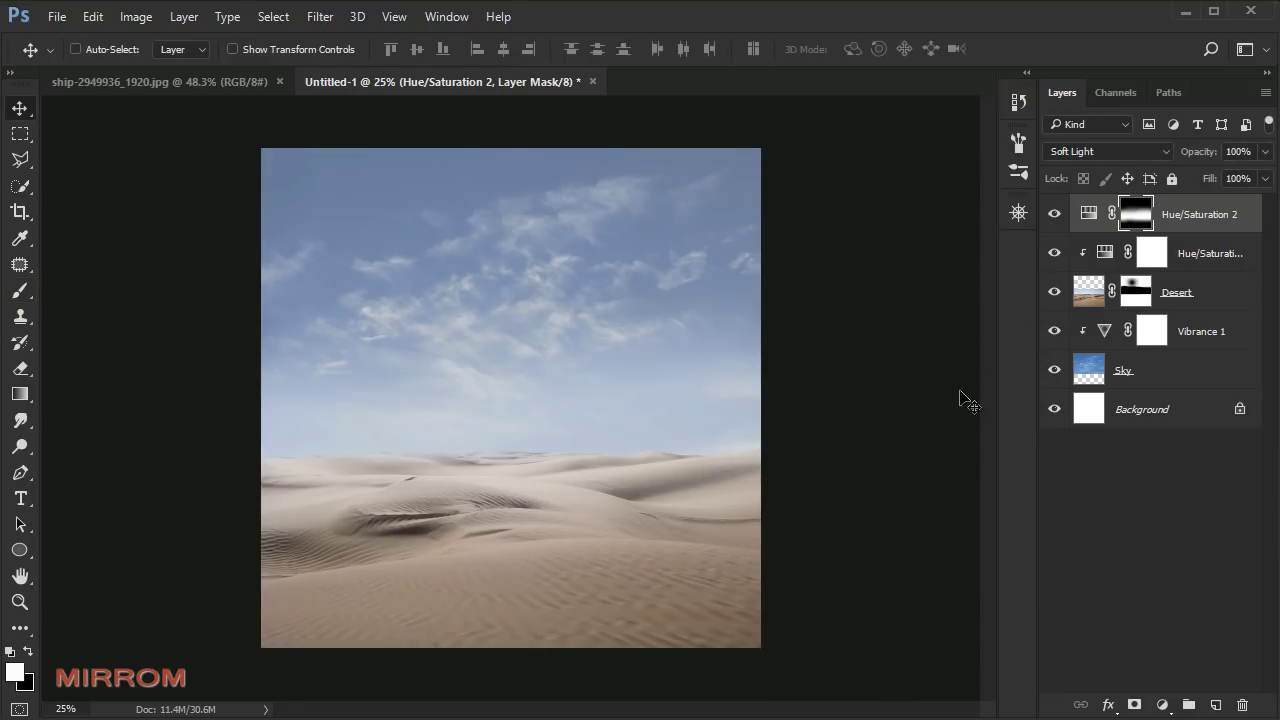
click(1230, 214)
click(1214, 704)
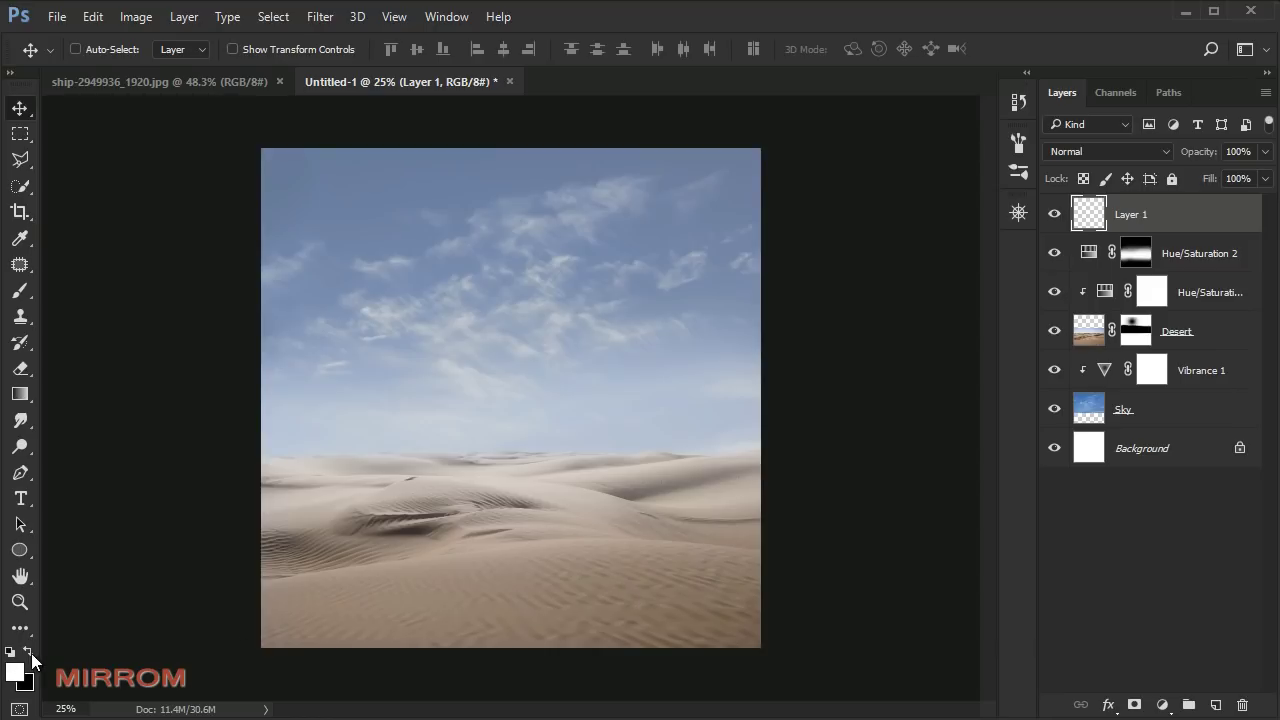
right_click(20, 298)
click(100, 289)
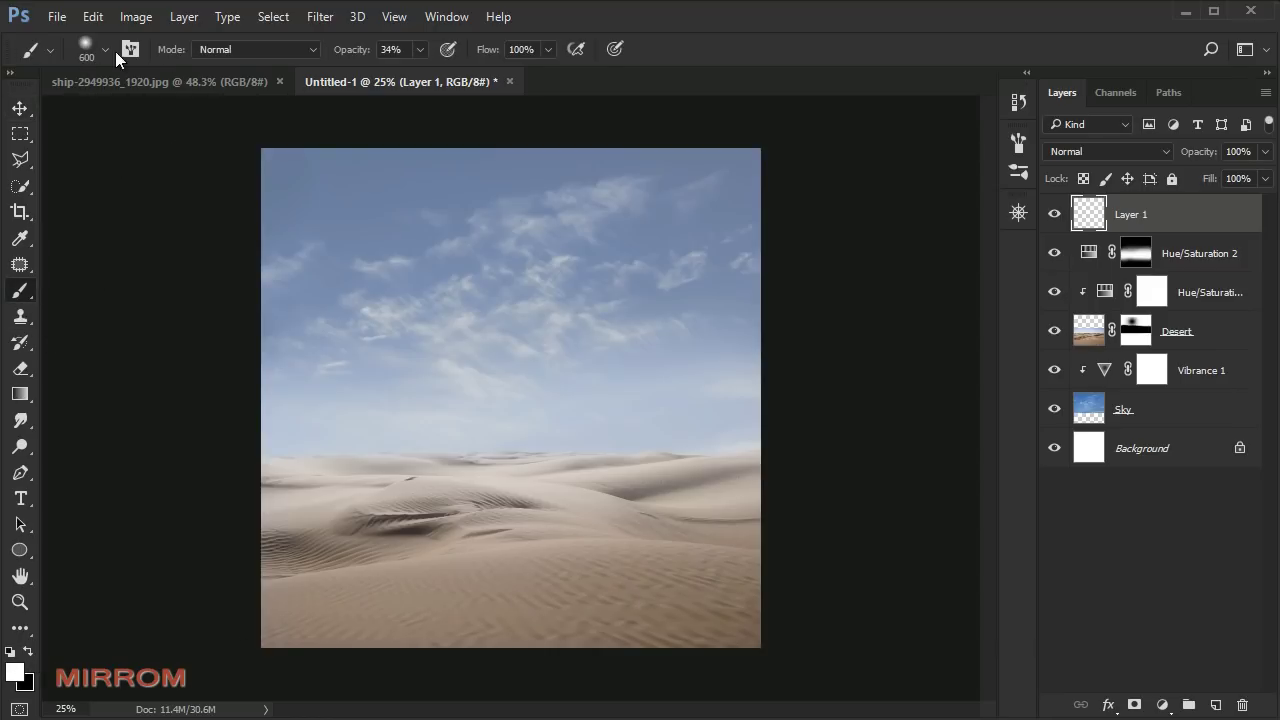
click(105, 49)
drag(463, 250, 466, 290)
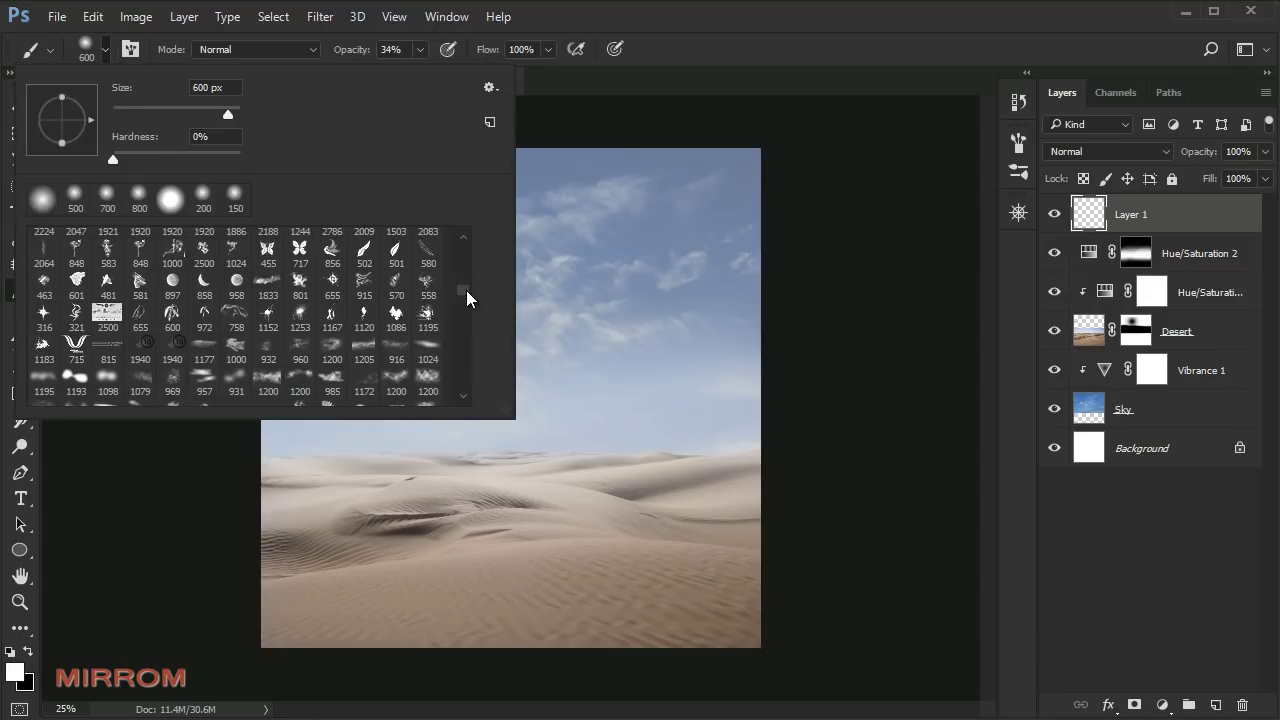
click(363, 364)
click(480, 458)
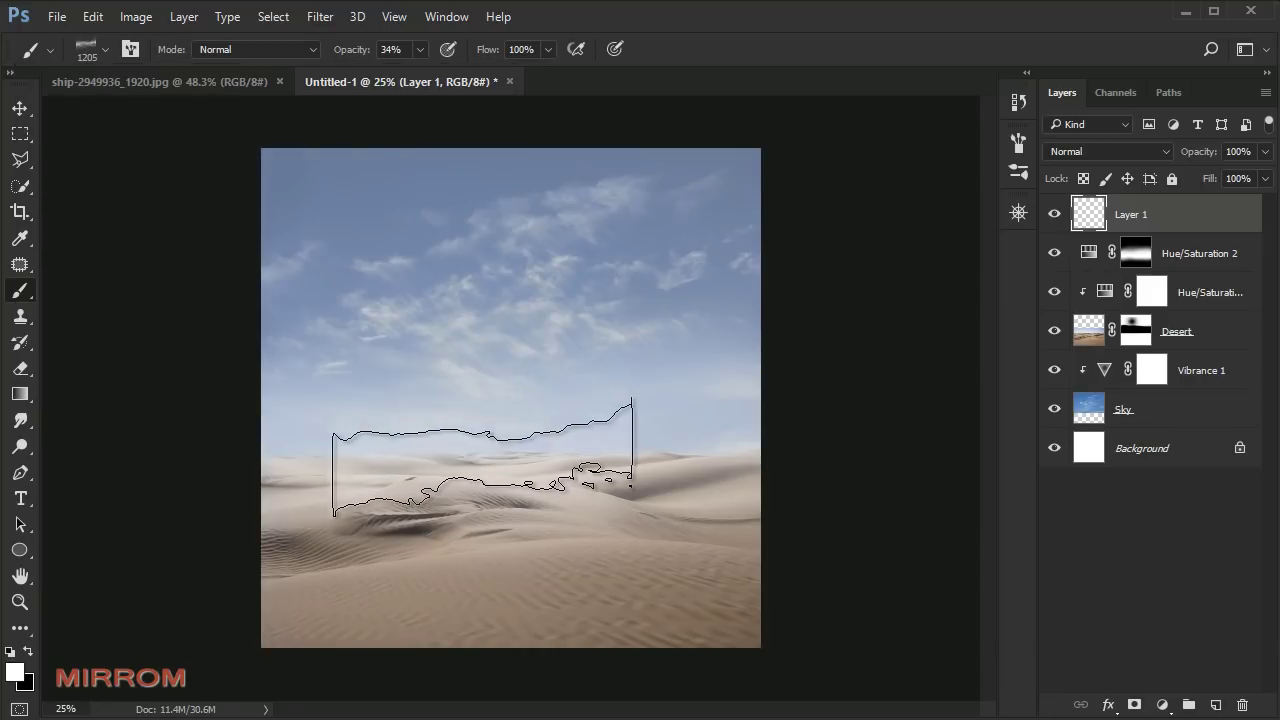
key(0)
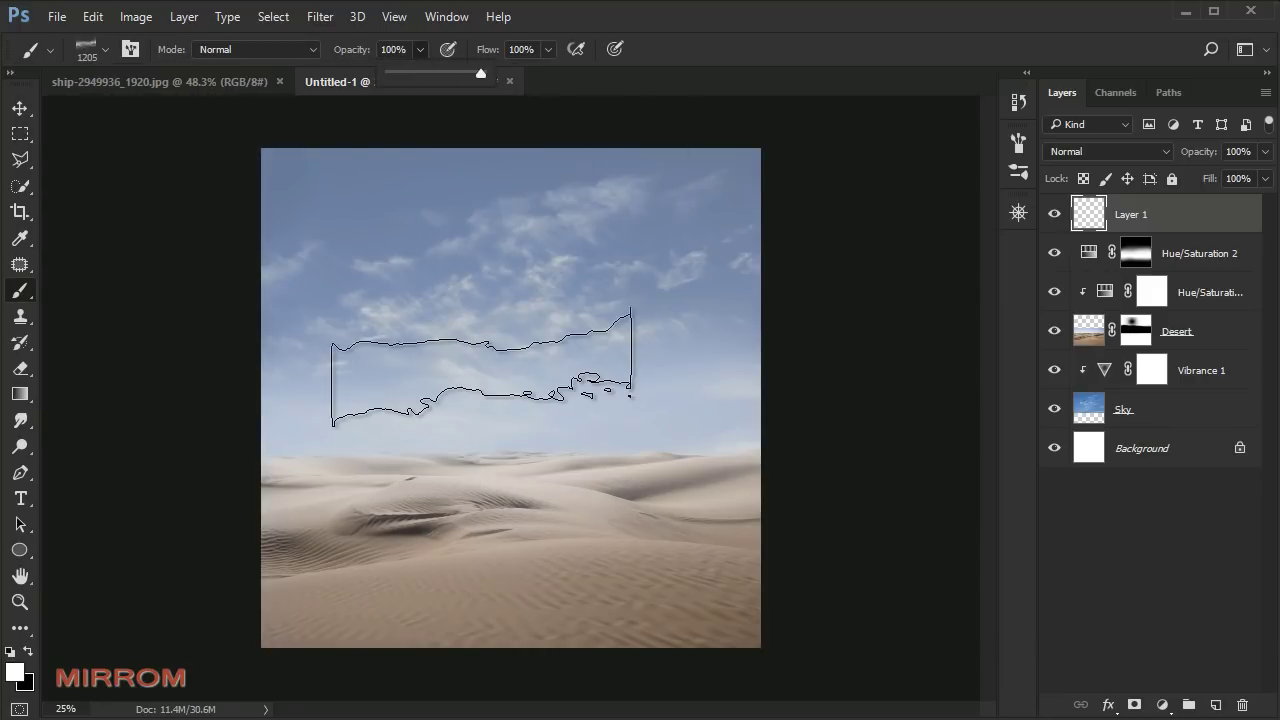
key(bracketright)
key(bracketright)
key(bracketright)
key(bracketright)
key(bracketright)
key(bracketright)
key(bracketright)
key(bracketright)
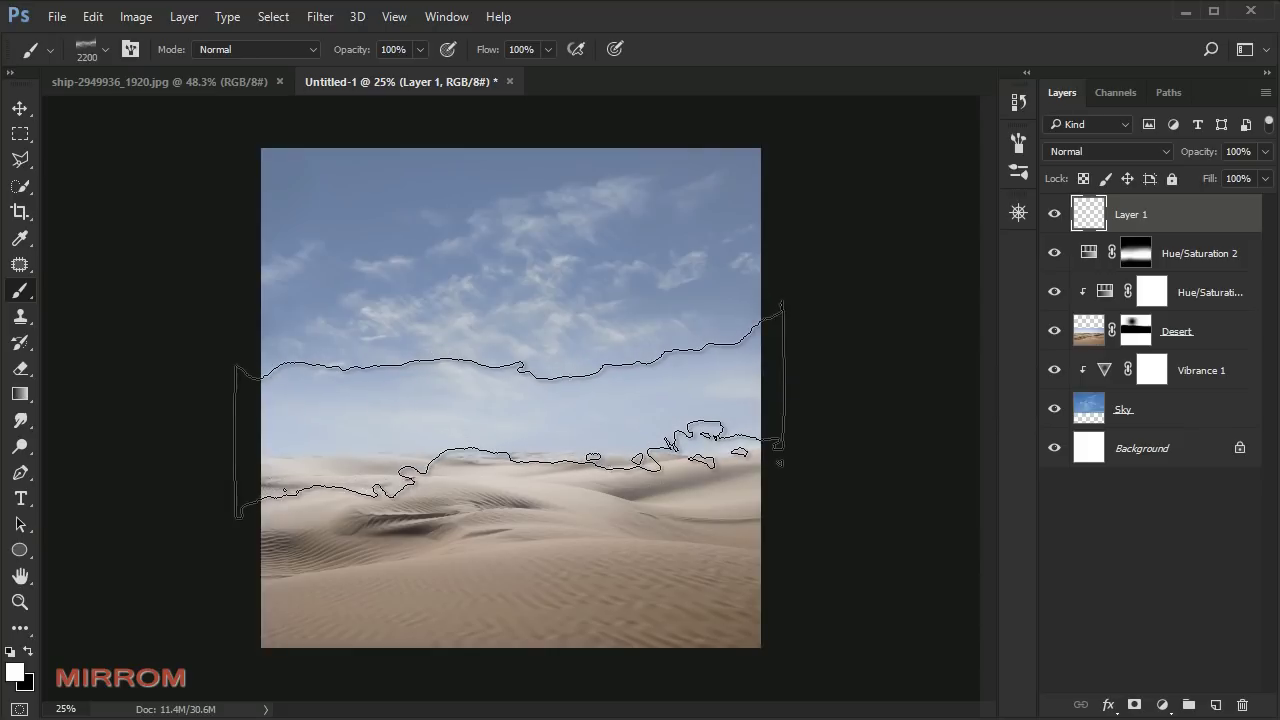
click(509, 415)
Step: Squash the haze into a wide, thin band over the horizon, about 110% width and 52% height
key(v)
drag(526, 417, 543, 429)
key(ctrl+t)
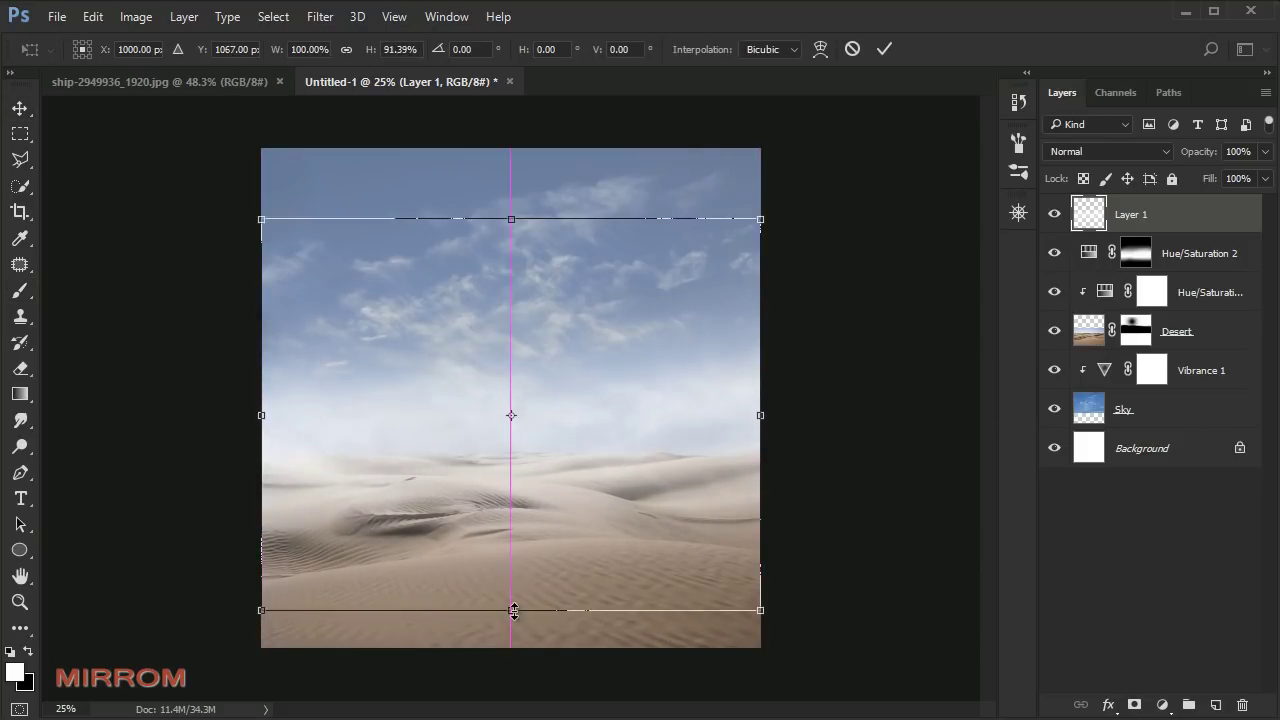
drag(513, 646, 512, 600)
drag(511, 219, 494, 356)
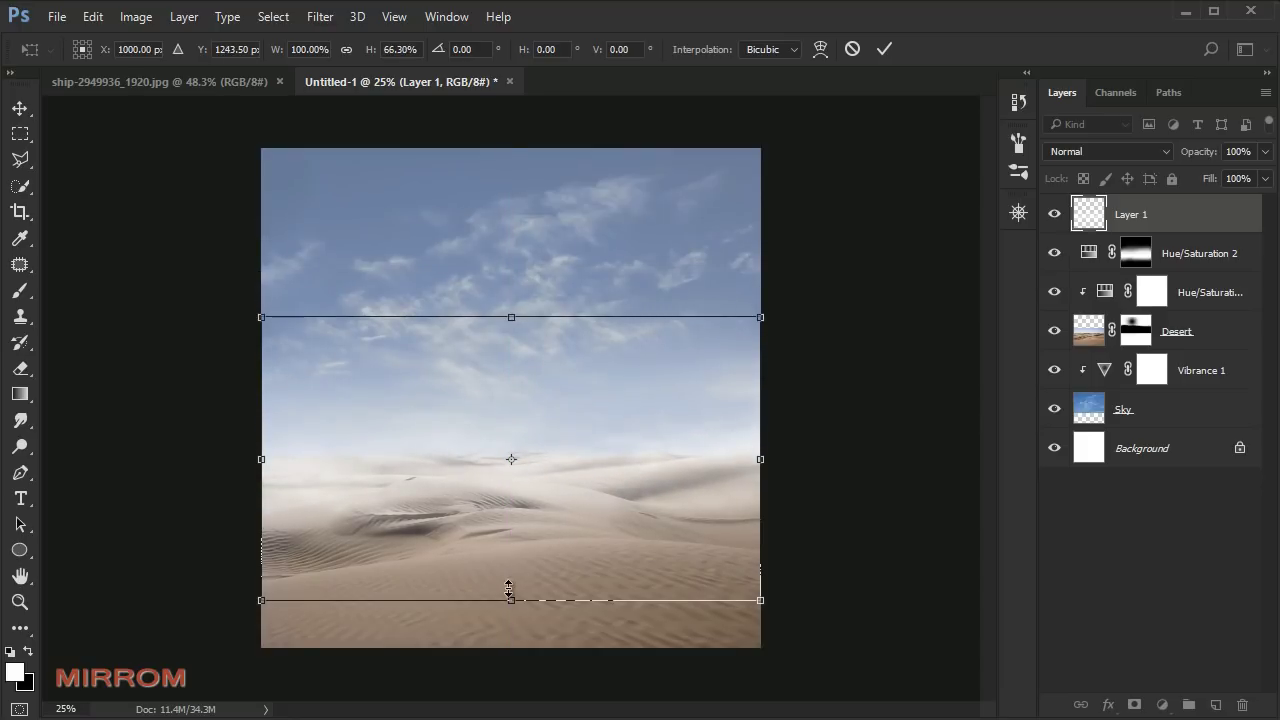
drag(509, 590, 511, 564)
drag(256, 316, 237, 317)
mouse_move(761, 317)
mouse_down()
mouse_move(777, 300)
mouse_move(788, 316)
mouse_up()
drag(510, 318, 509, 336)
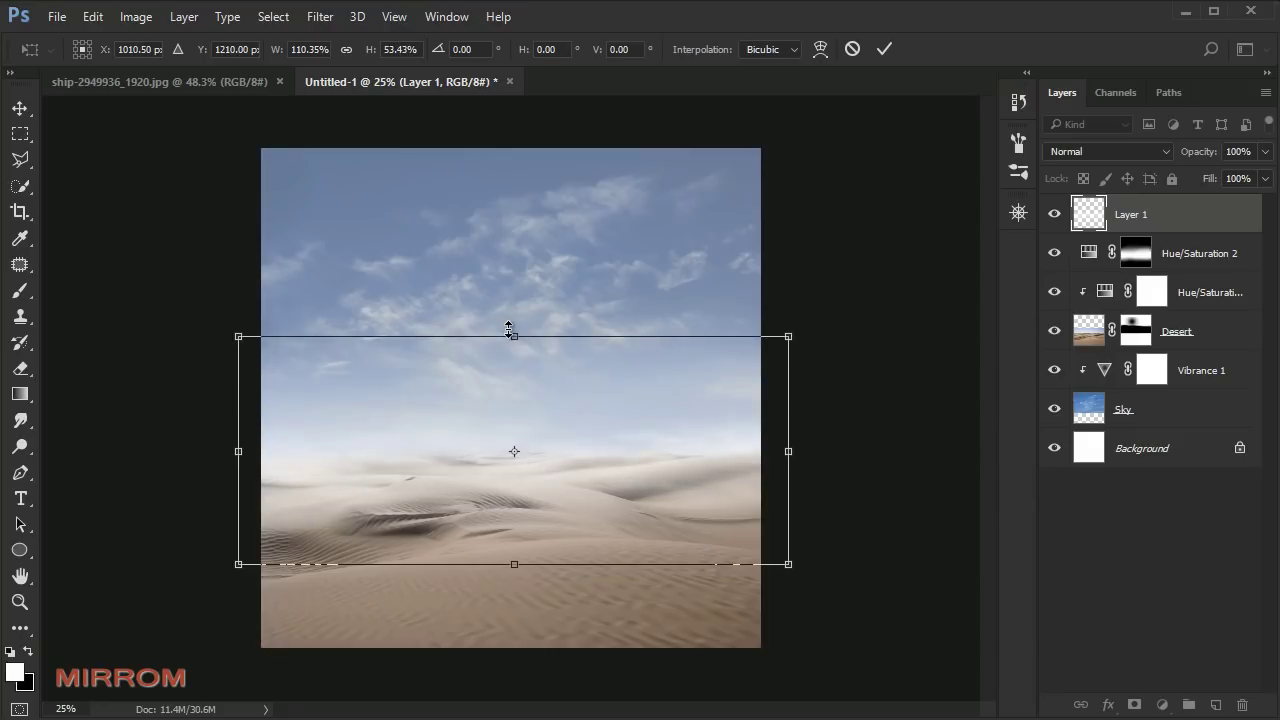
drag(522, 566, 522, 558)
drag(849, 448, 852, 446)
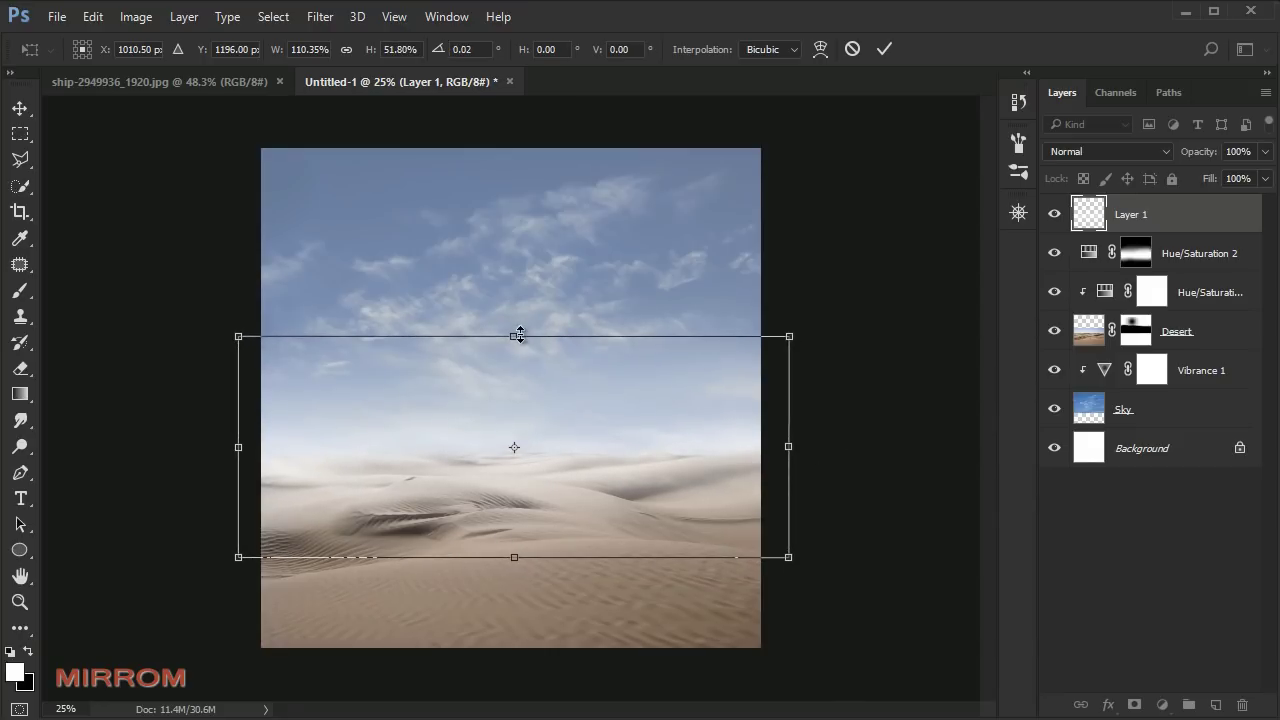
key(Return)
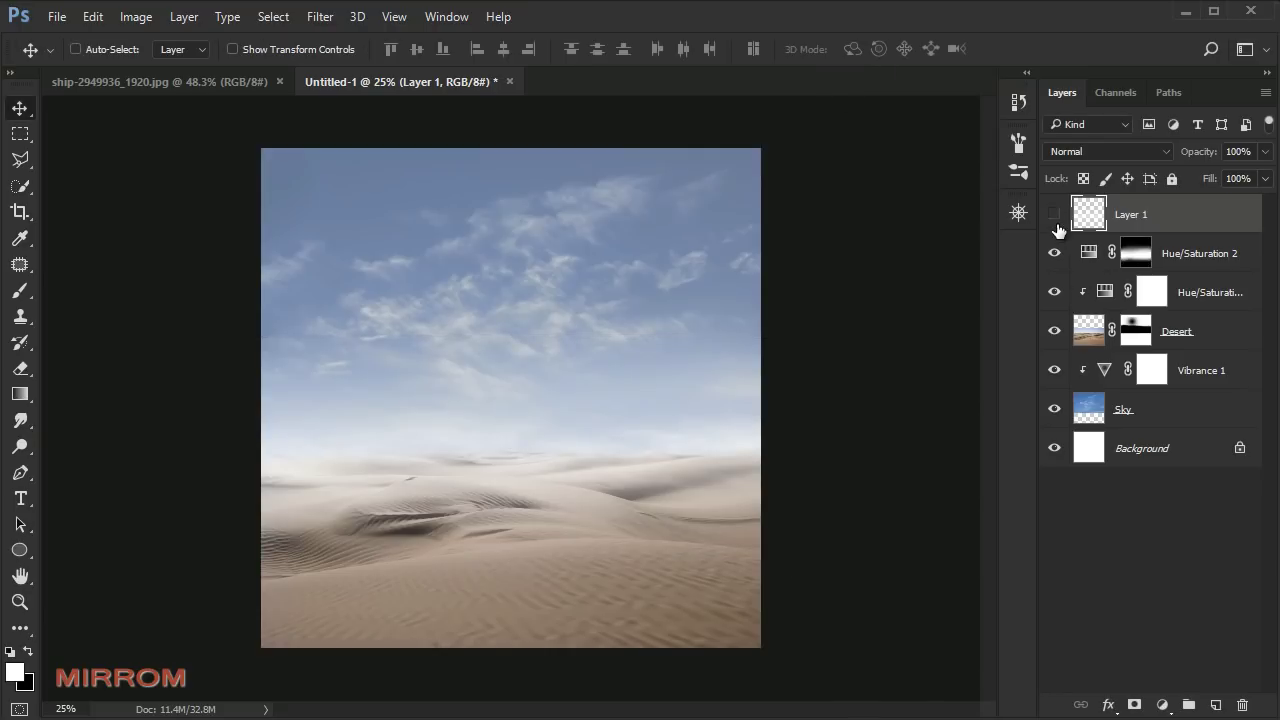
Step: Rename Layer 1 to Fog and save the composite as Untitled-1.psd
double_click(1130, 215)
text(Fog)
key(Return)
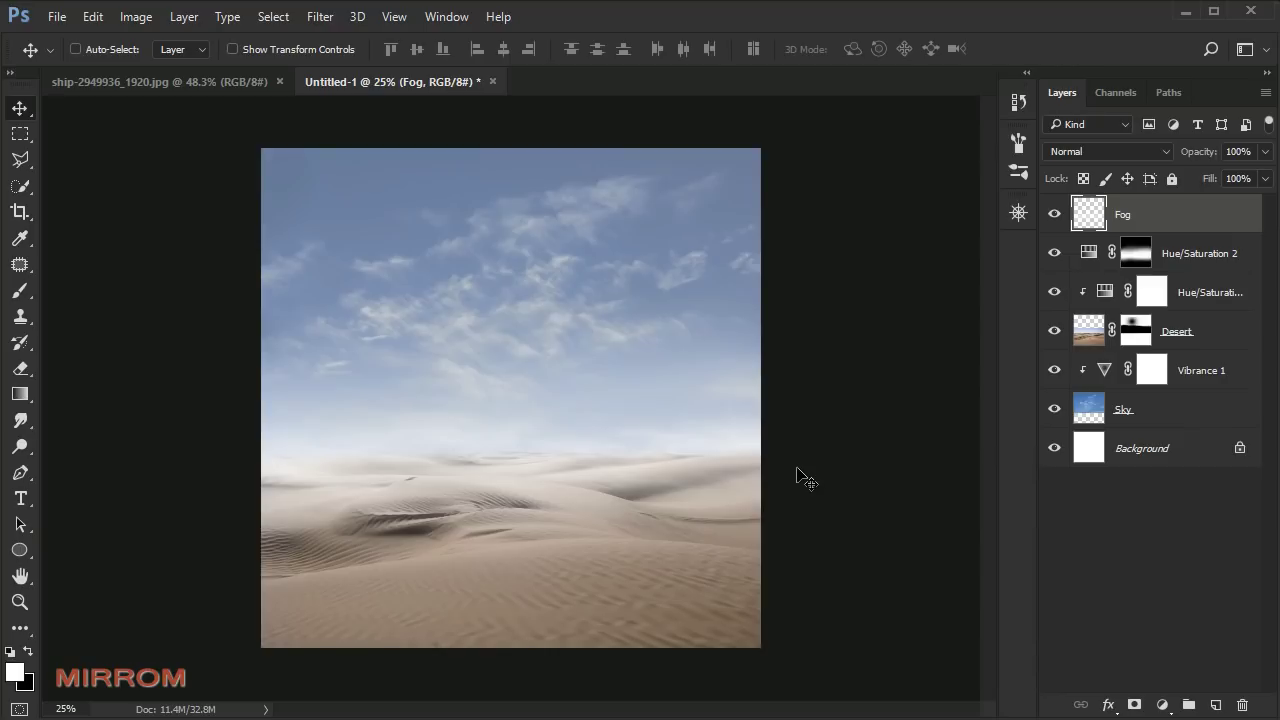
key(ctrl+plus)
scroll(391, 354, down, 2)
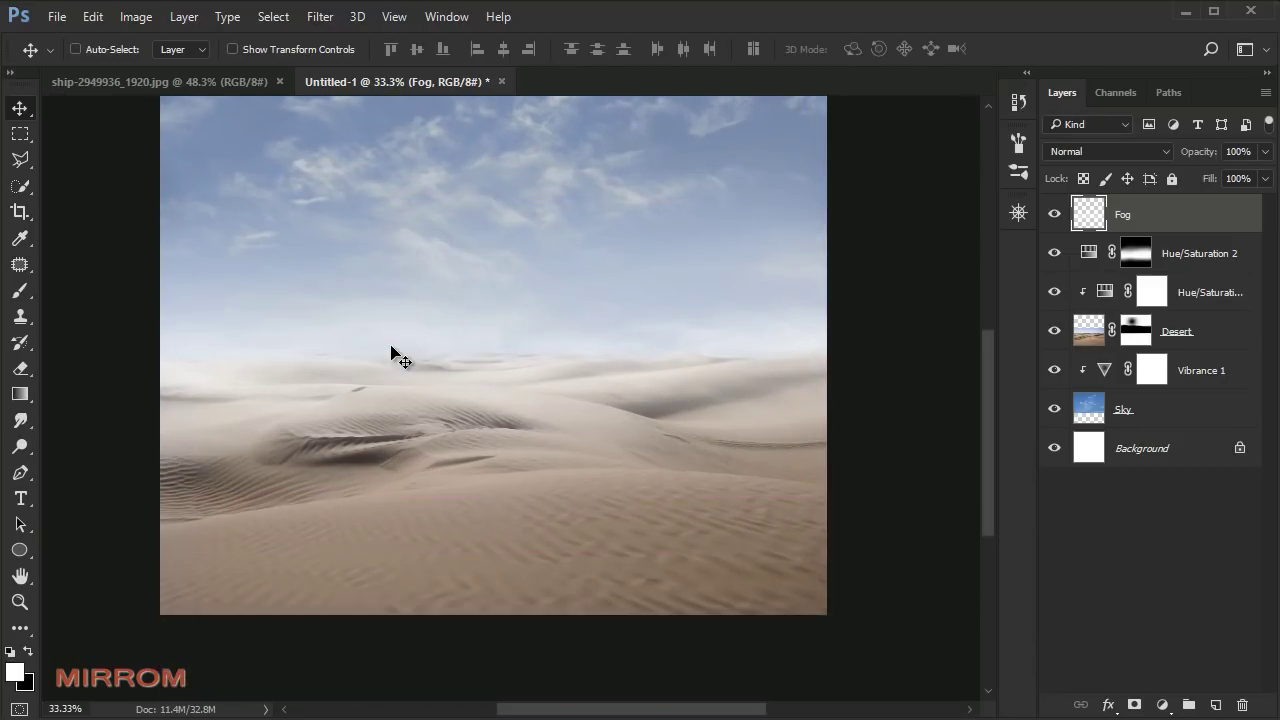
scroll(391, 354, up, 2)
key(ctrl+minus)
key(ctrl+s)
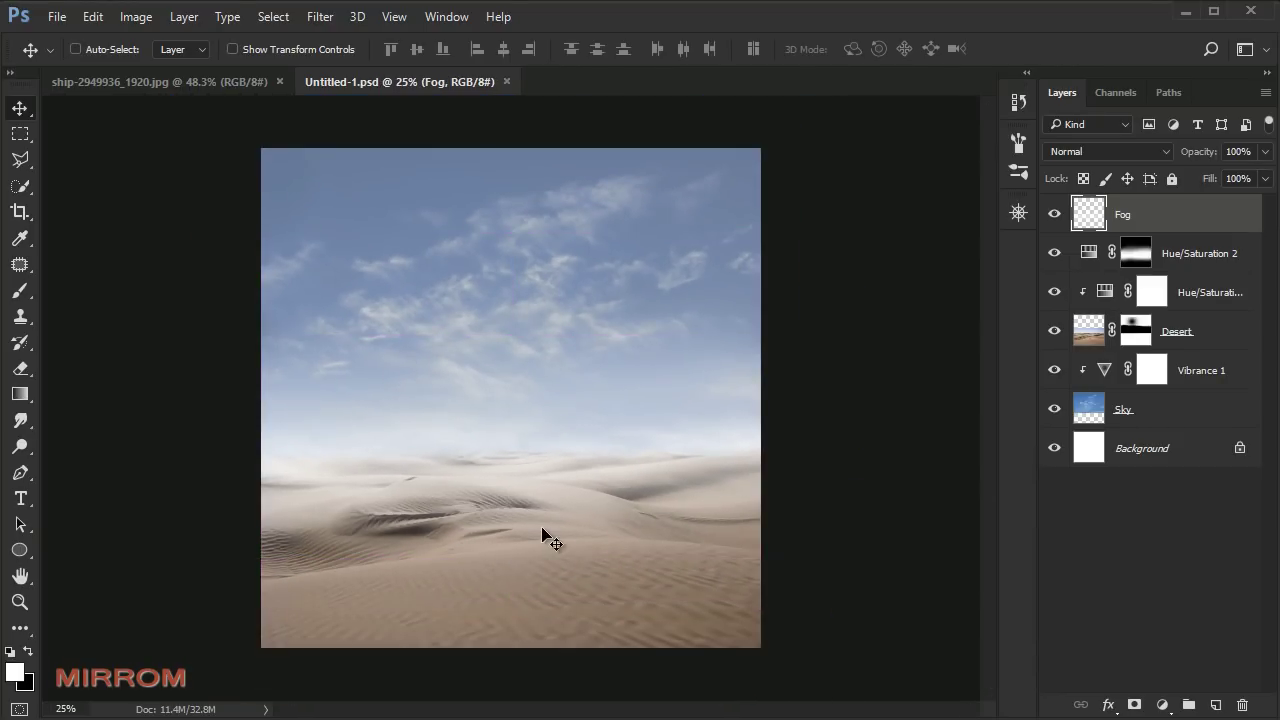
Step: On the ship photo, make a first Quick Selection sweep across the scene around the wreck
click(223, 88)
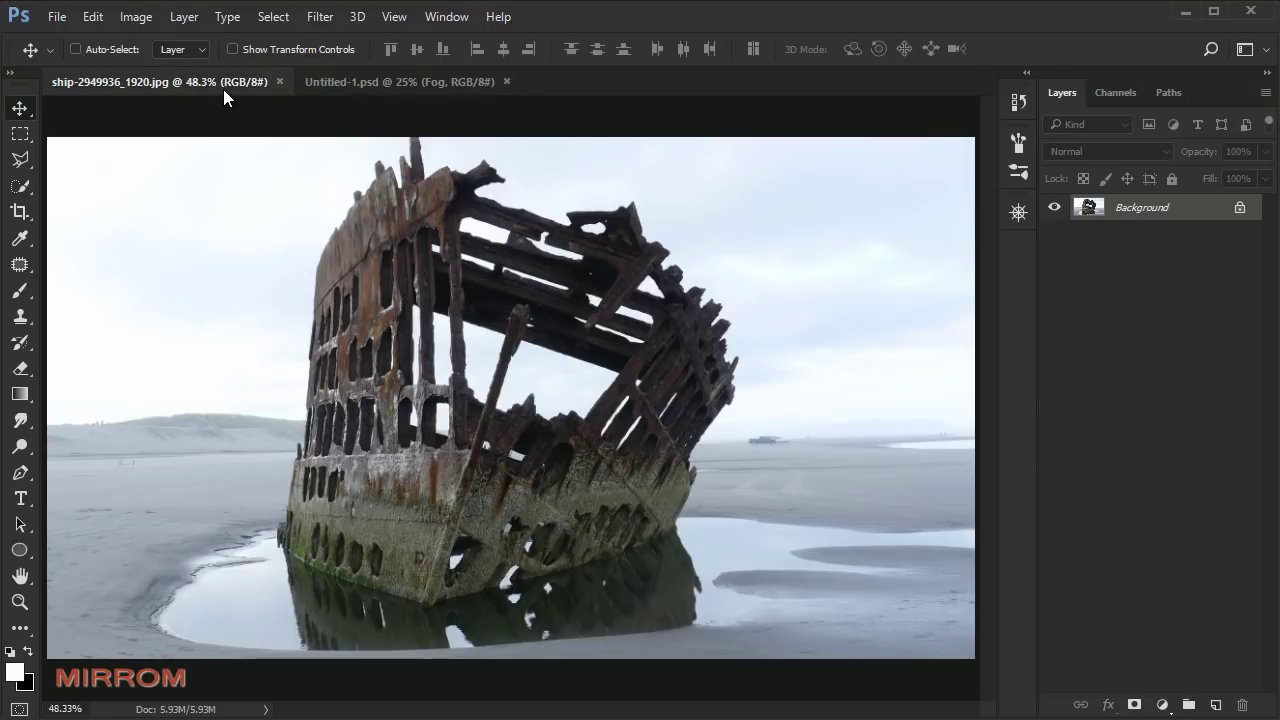
click(20, 186)
click(82, 186)
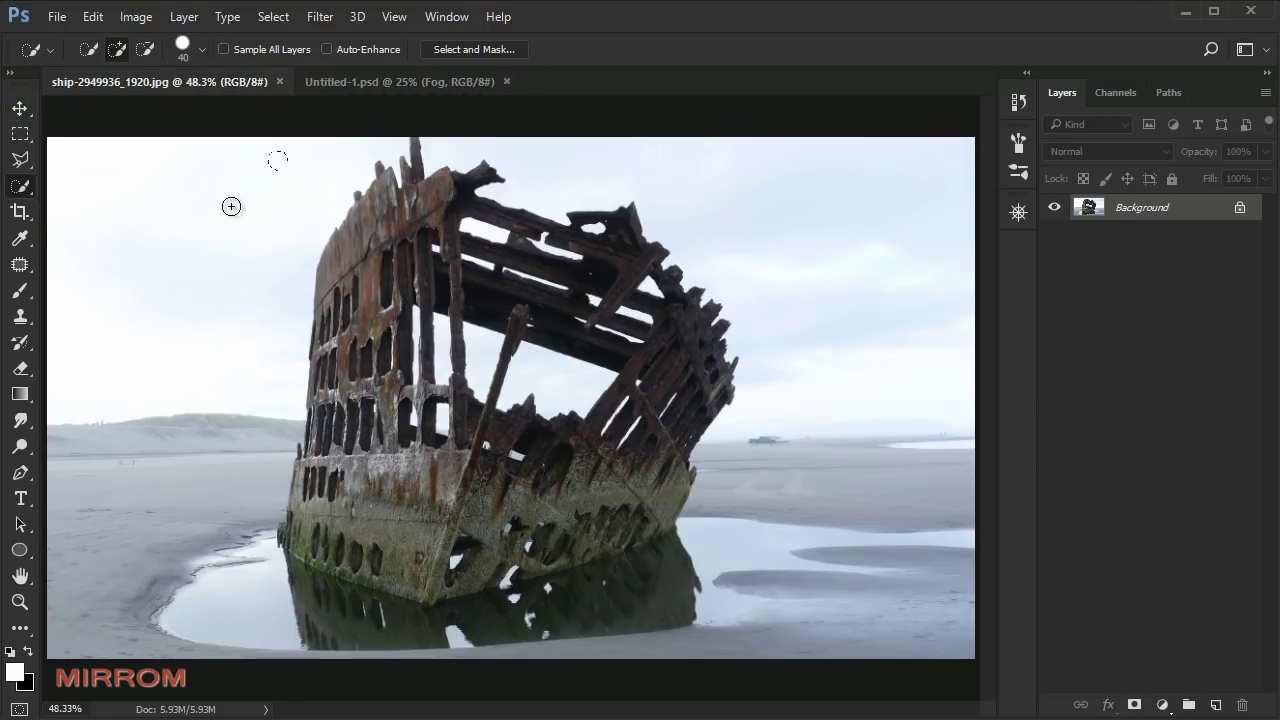
mouse_move(191, 522)
mouse_down()
mouse_move(577, 602)
mouse_move(794, 531)
mouse_move(883, 377)
mouse_move(860, 229)
mouse_move(735, 422)
mouse_up()
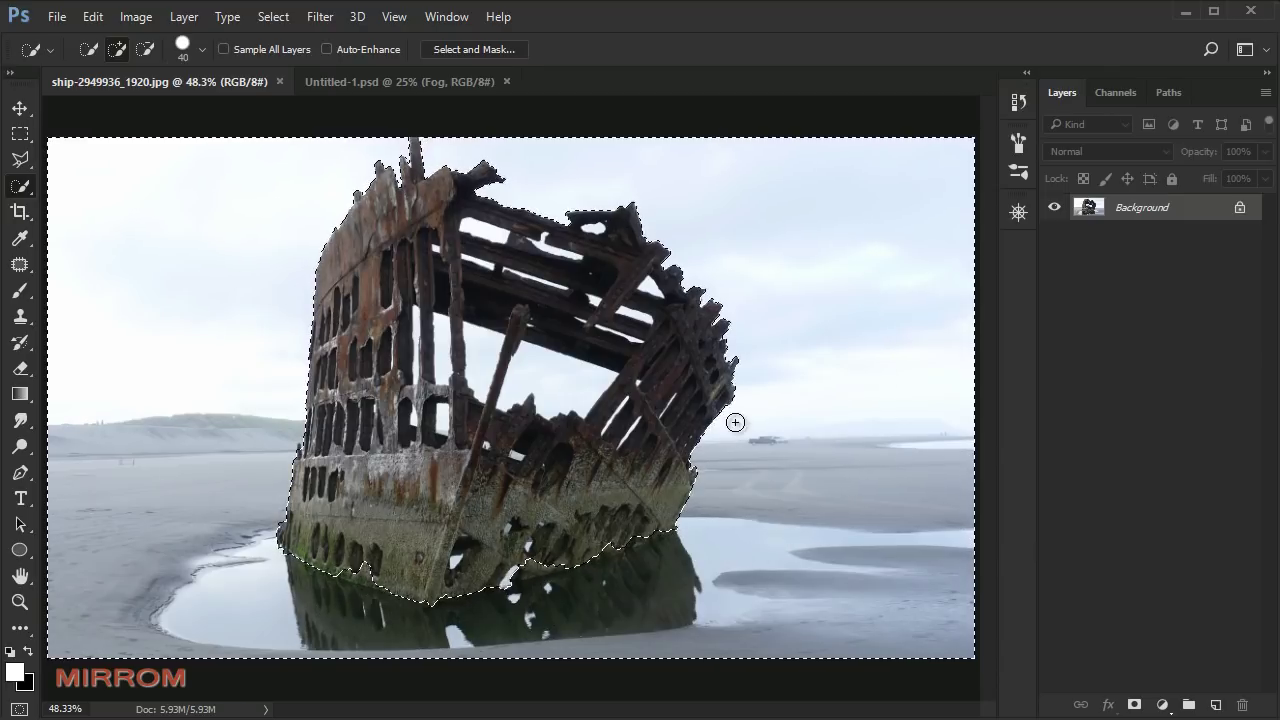
scroll(360, 520, up, 1)
scroll(350, 505, up, 1)
scroll(338, 500, up, 1)
Step: With a smaller brush, trim the selection along the lower hull and refine it near the small post
key(bracketleft)
key(bracketleft)
scroll(350, 530, down, 1)
key(alt)
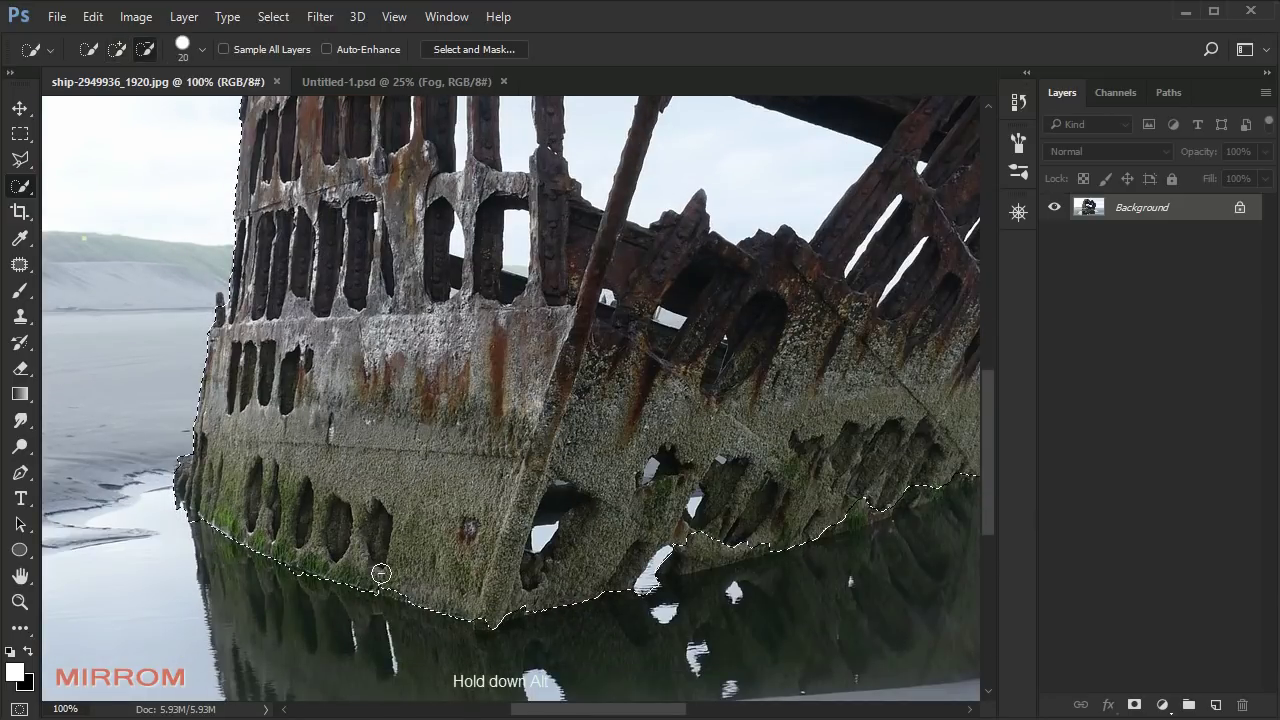
drag(390, 581, 528, 600)
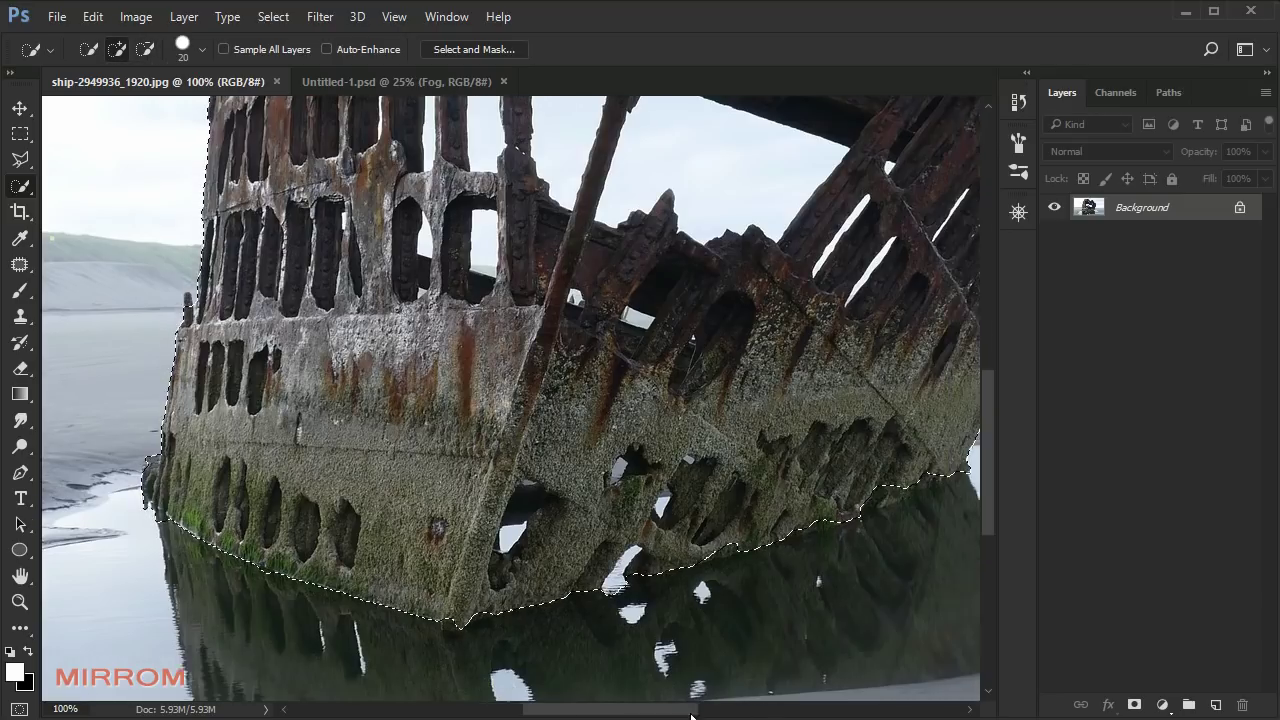
scroll(699, 544, right, 1)
scroll(670, 500, right, 5)
scroll(700, 450, up, 1)
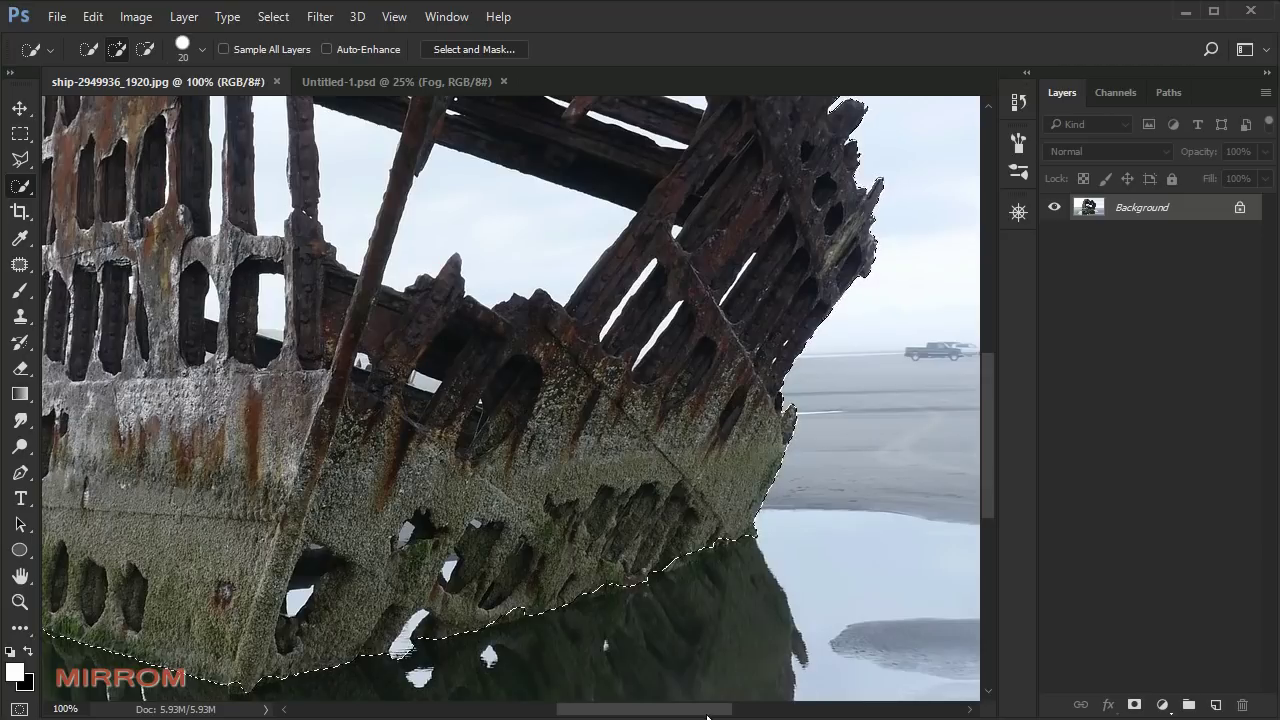
scroll(450, 440, left, 3)
scroll(236, 437, left, 2)
alt+click(212, 418)
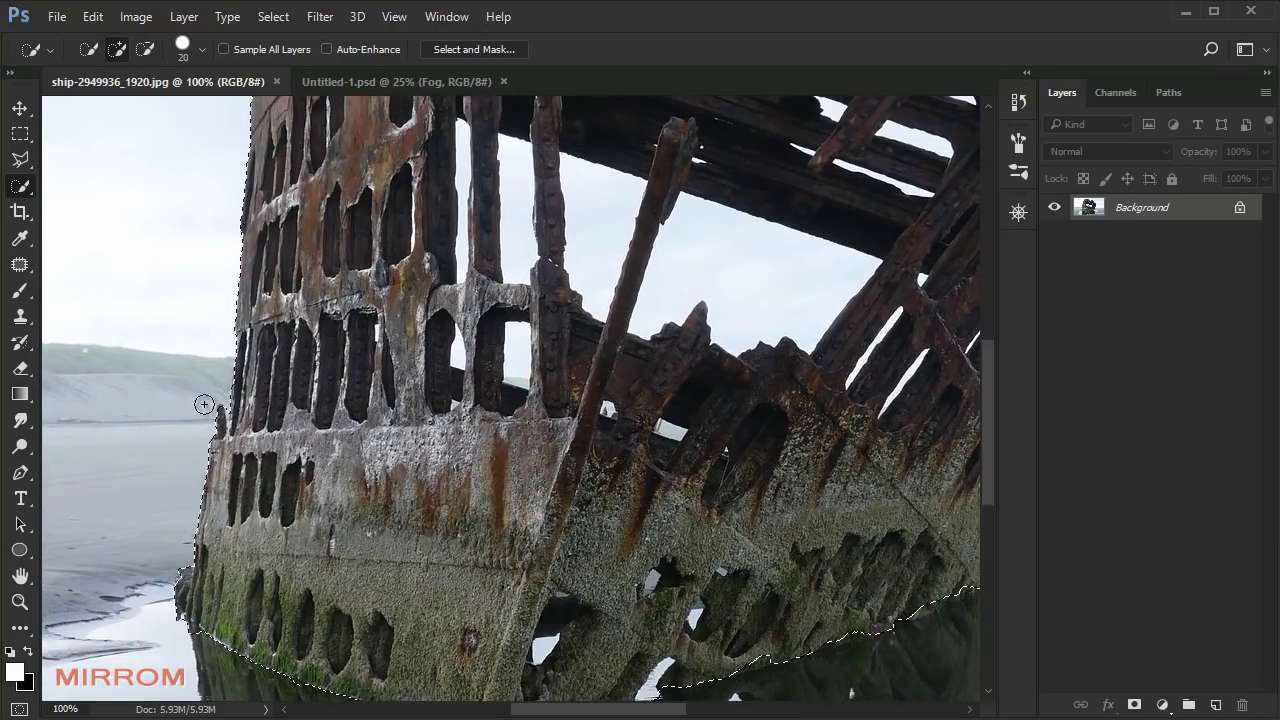
scroll(208, 410, up, 1)
scroll(230, 390, up, 2)
scroll(254, 374, up, 2)
scroll(254, 372, up, 1)
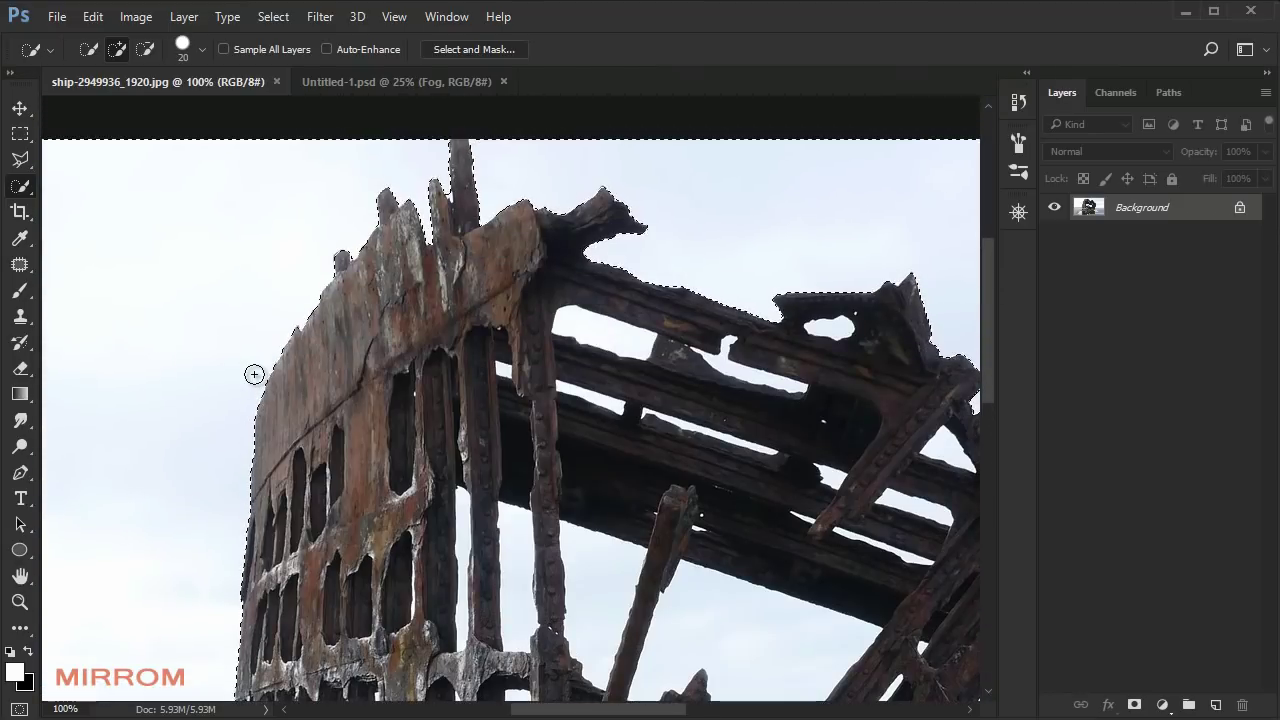
scroll(400, 340, down, 1)
scroll(525, 285, down, 1)
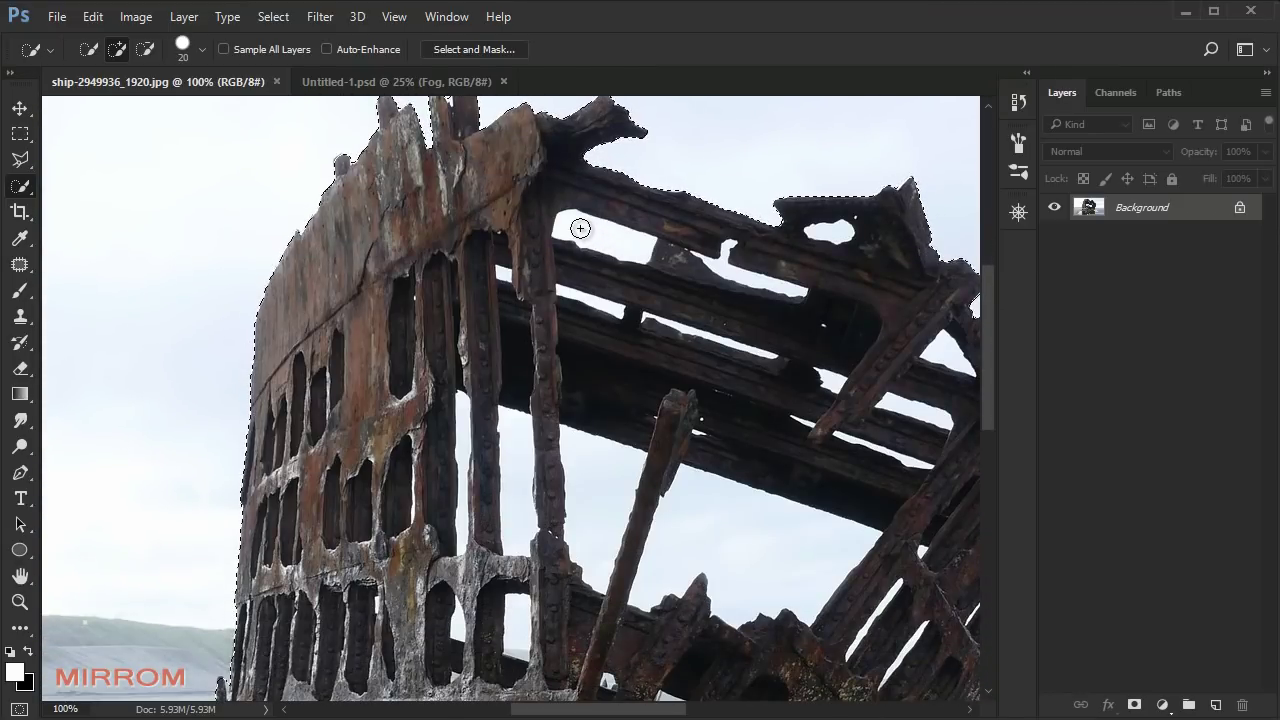
Step: Add the sky under the top beam and beside the vertical post to complete the ship selection
click(605, 245)
drag(715, 524, 515, 462)
key(bracketleft)
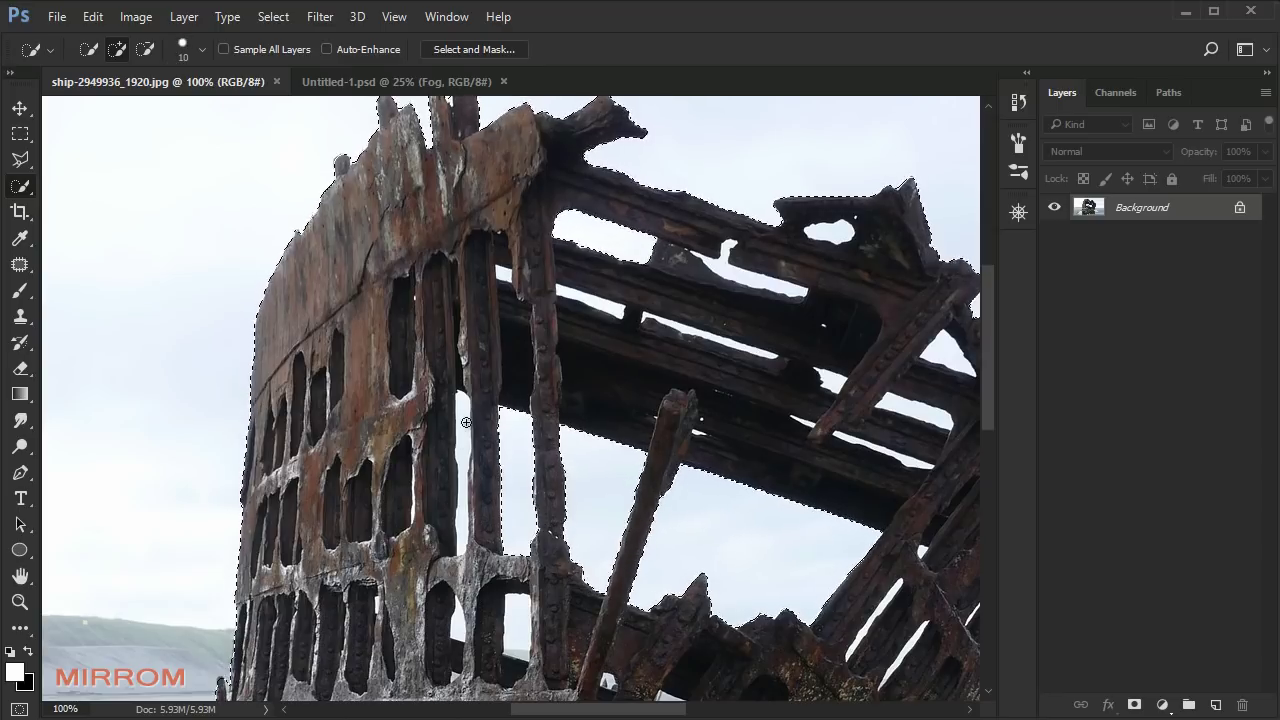
scroll(600, 495, down, 1)
scroll(697, 531, down, 2)
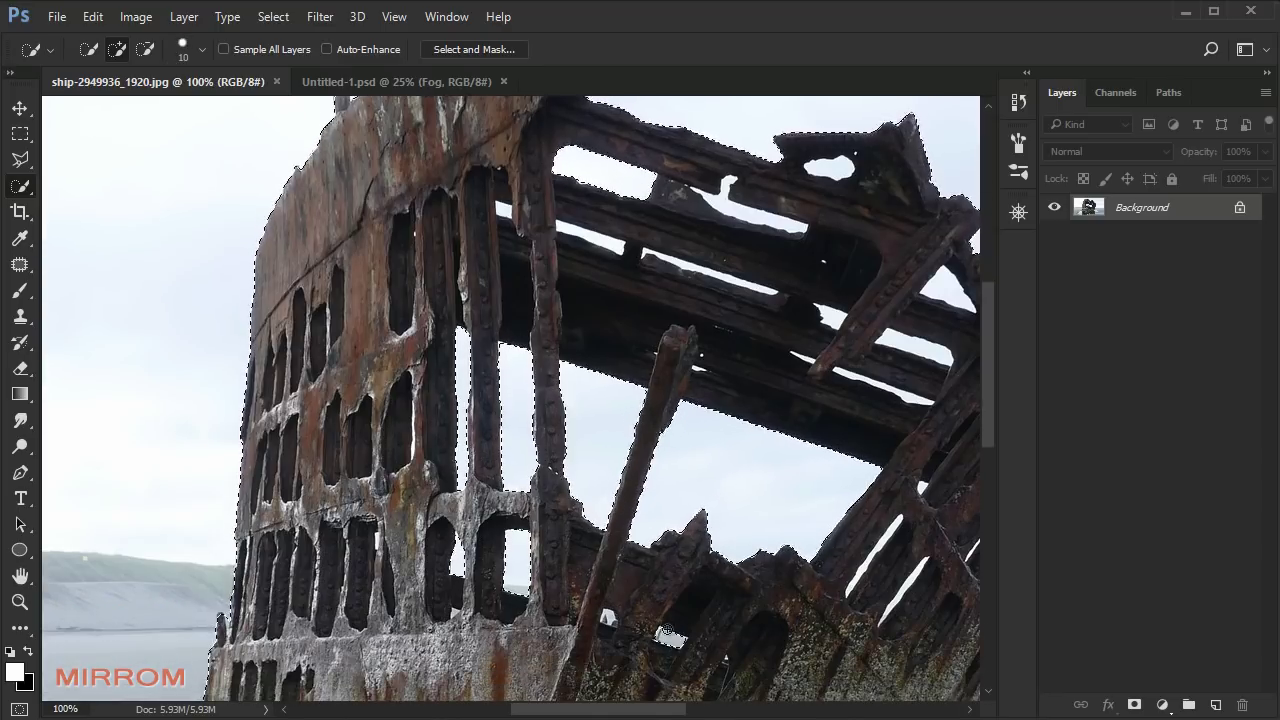
key(bracketleft)
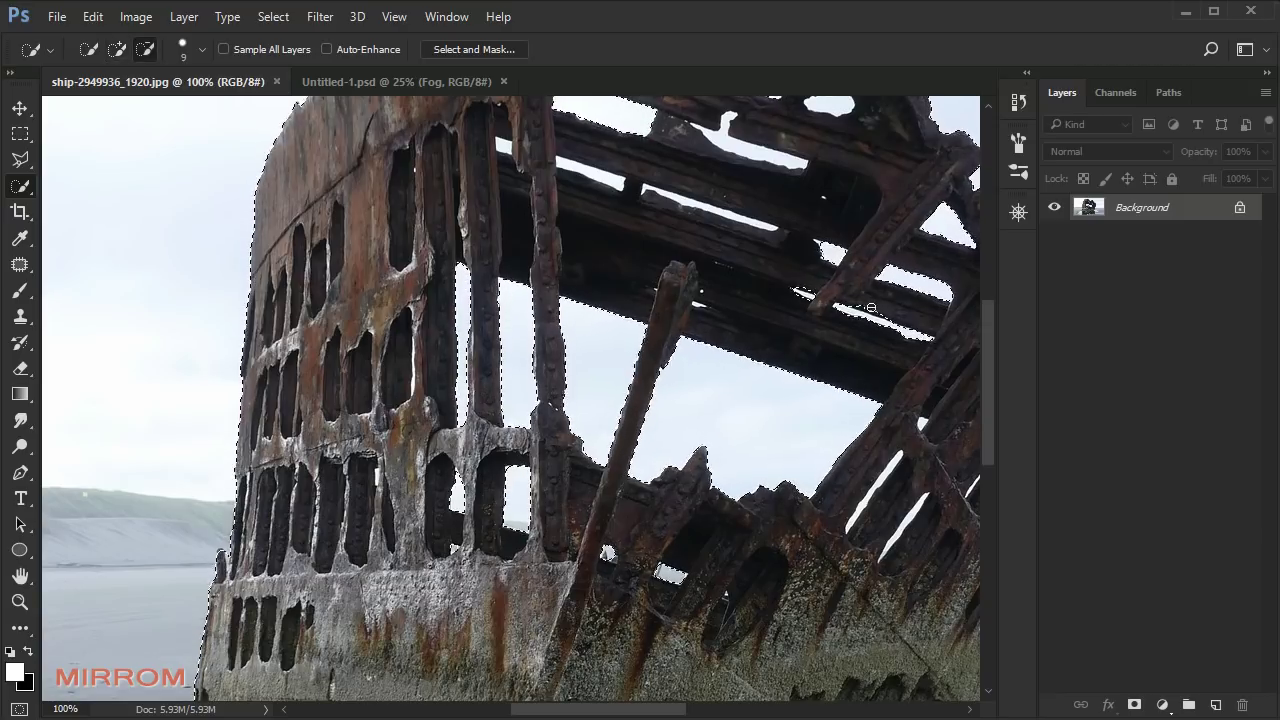
key(ctrl+0)
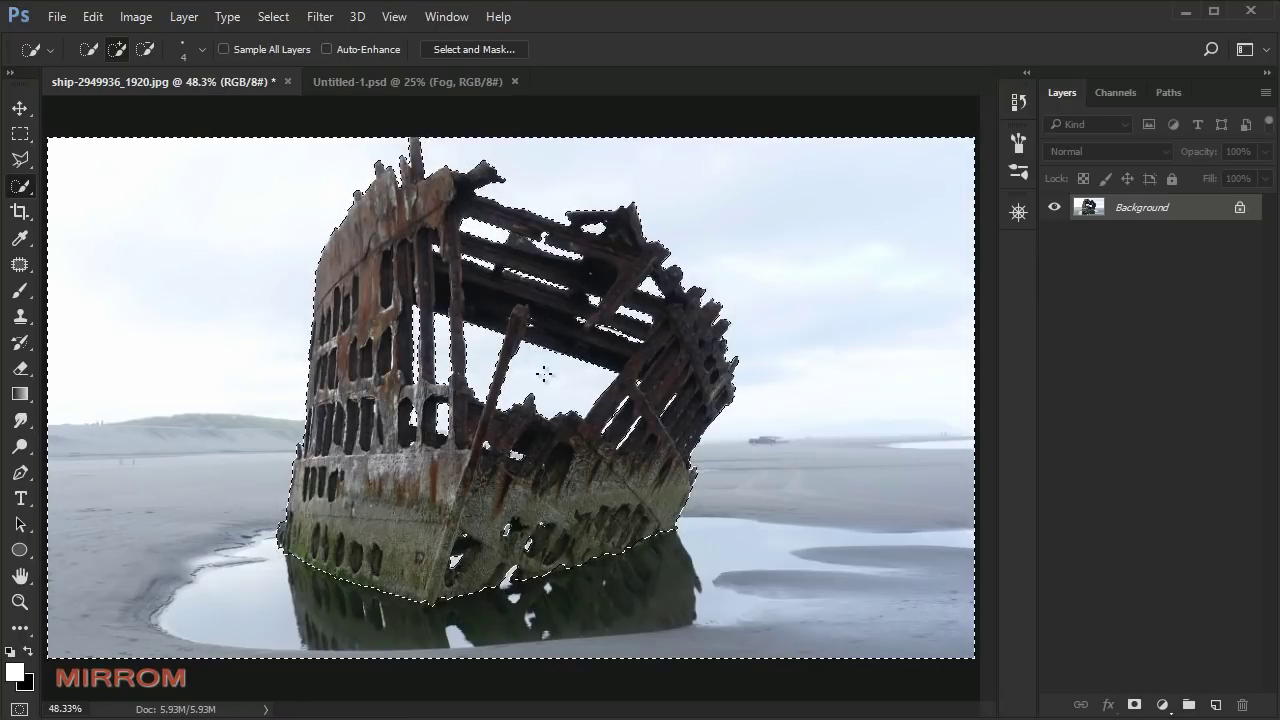
Step: Turn the ship selection into a layer mask so only the ship shows
click(1133, 709)
key(ctrl+i)
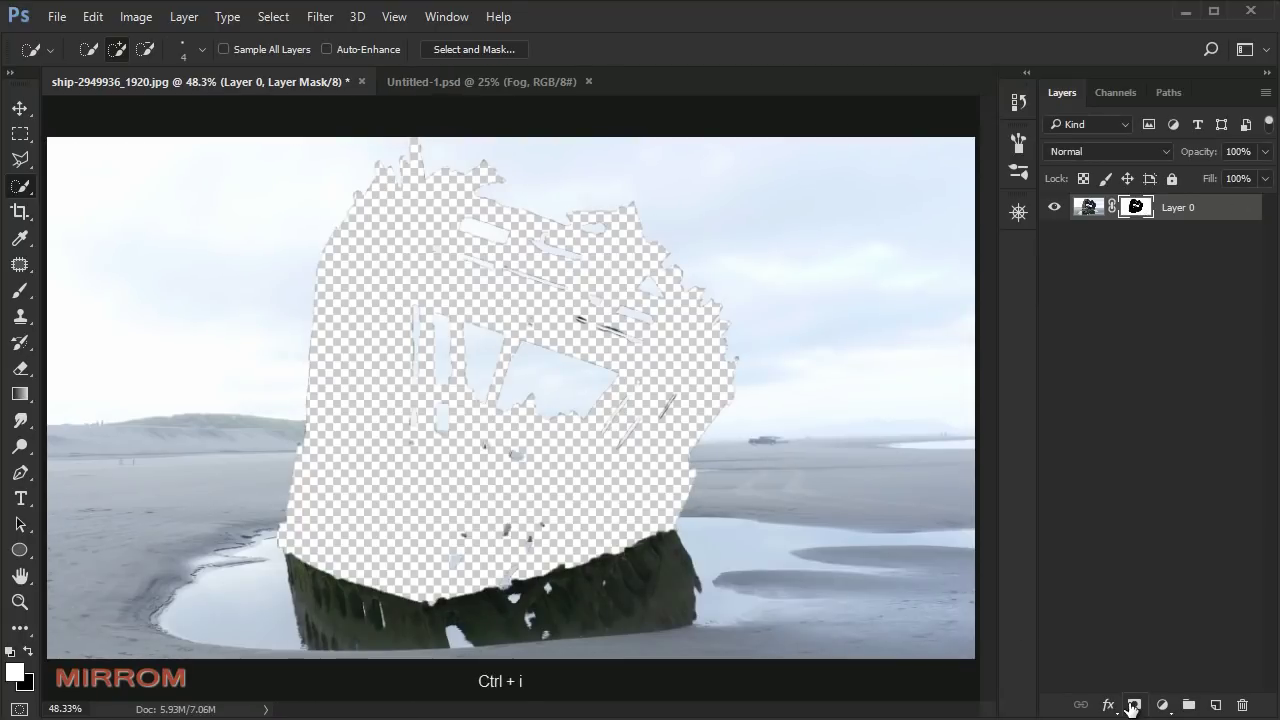
key(ctrl+i)
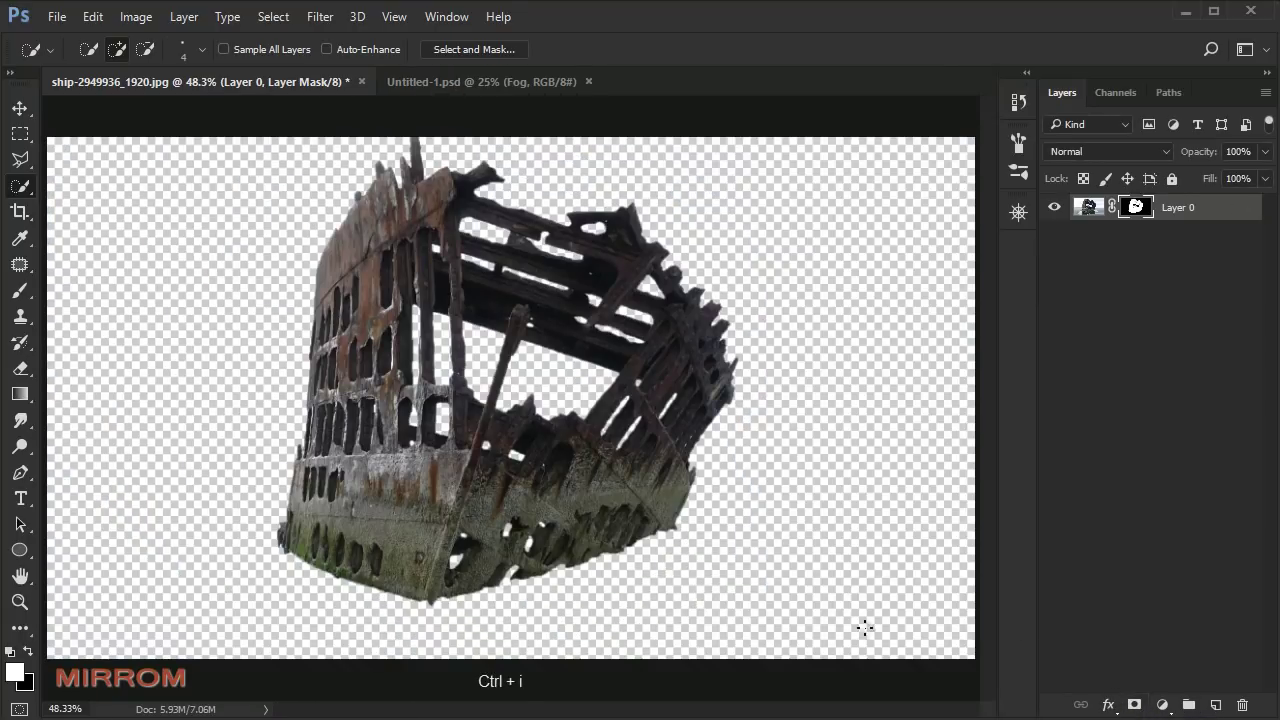
Step: Refine the mask edge: Smart Radius 4 px, Smooth 3, Feather 0.6 px, Shift Edge -4%
right_click(1135, 208)
click(1167, 357)
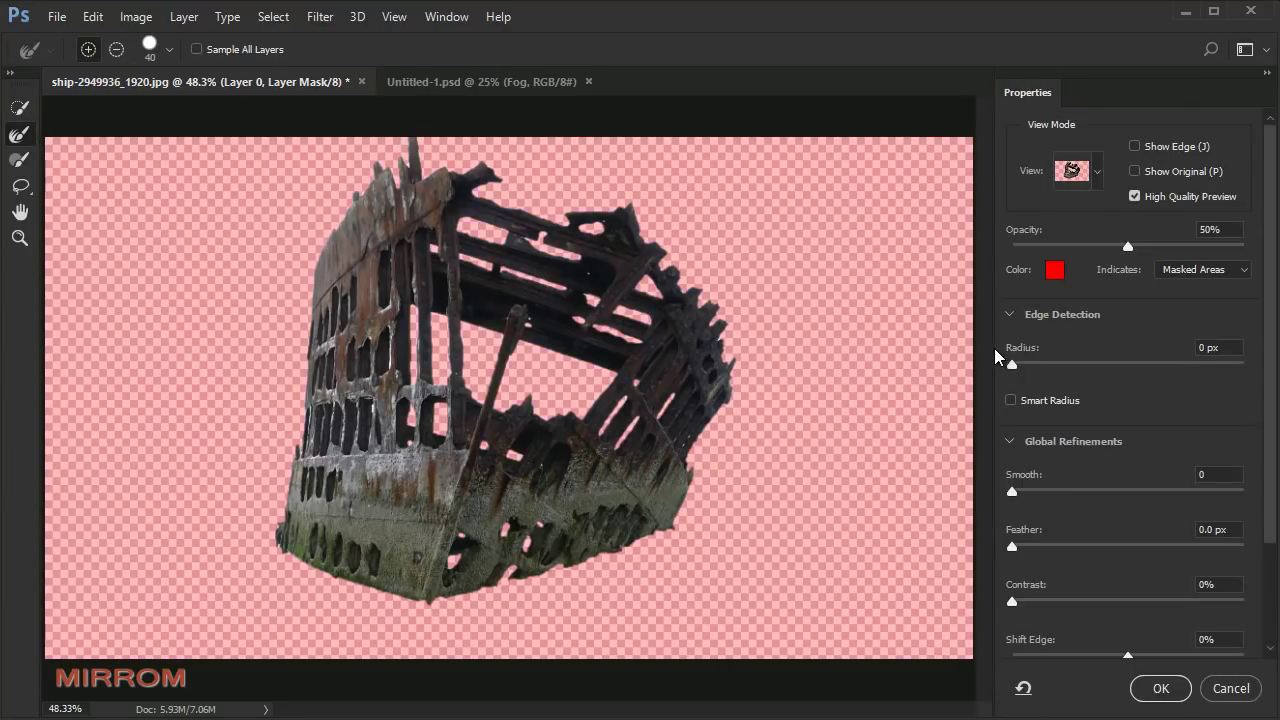
click(1010, 400)
drag(1012, 364, 1027, 366)
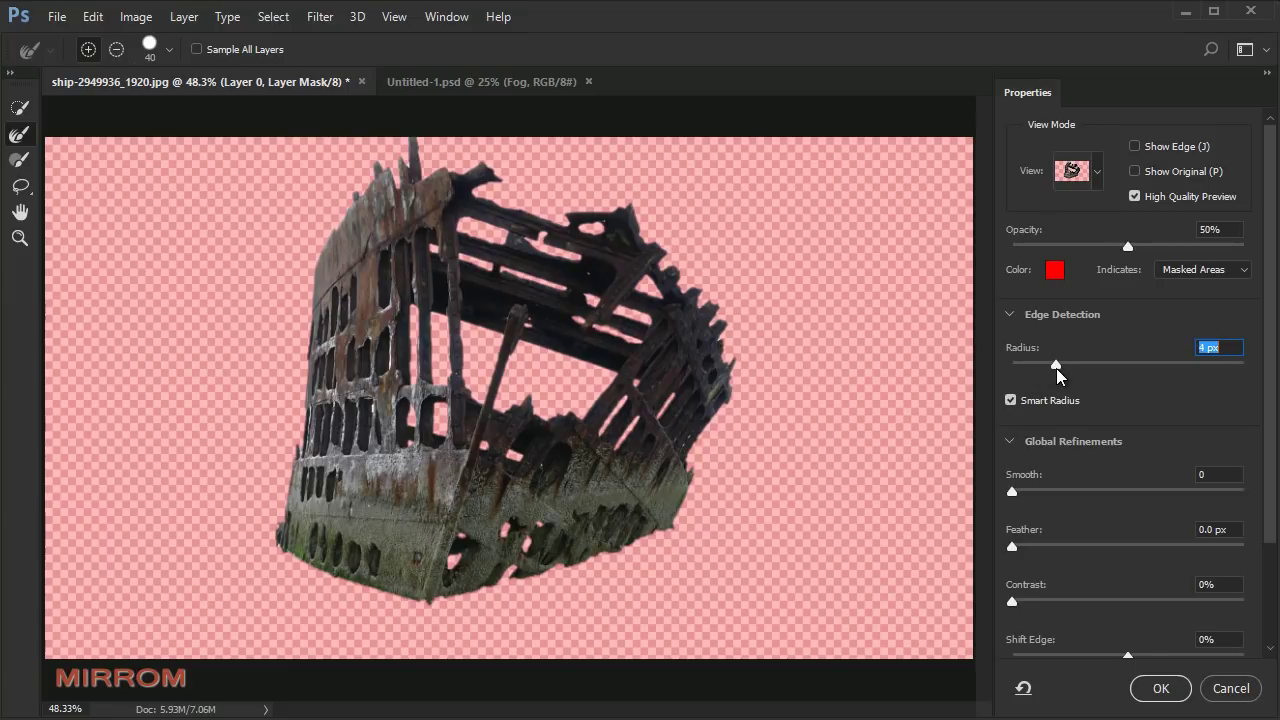
click(1013, 491)
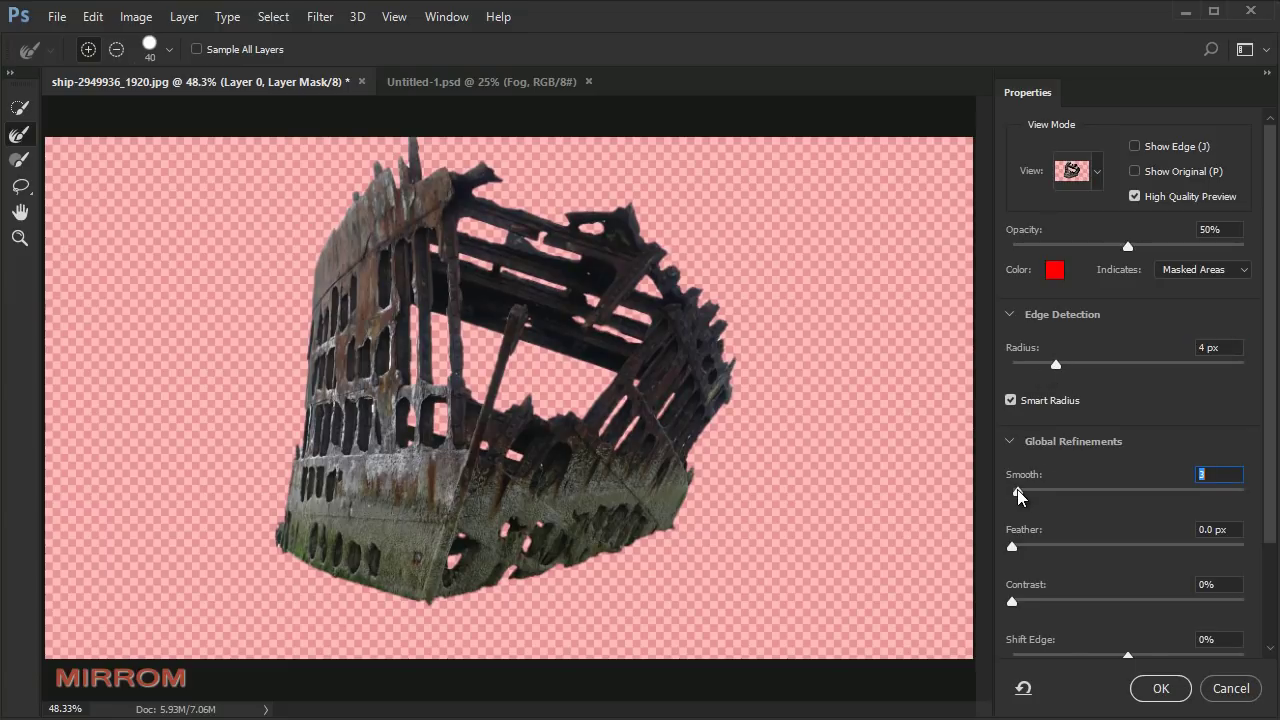
scroll(1165, 615, down, 1)
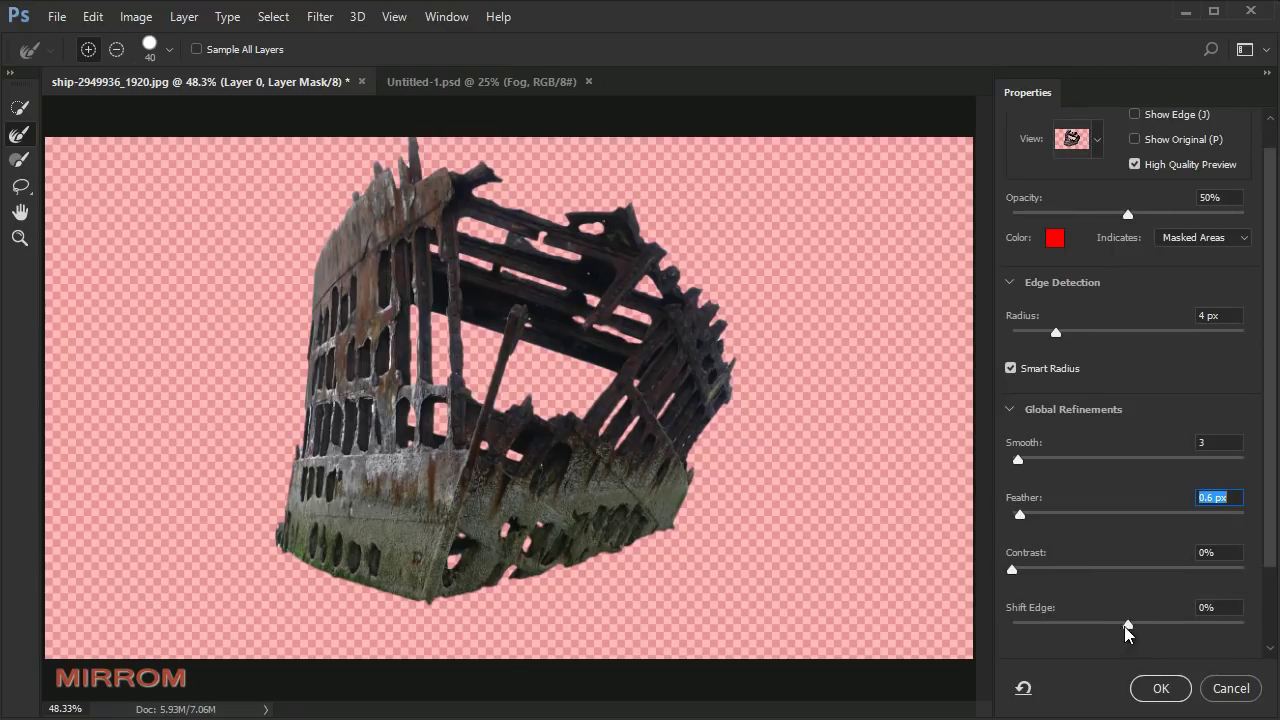
scroll(1127, 630, down, 1)
scroll(1127, 600, down, 2)
drag(1128, 533, 1125, 537)
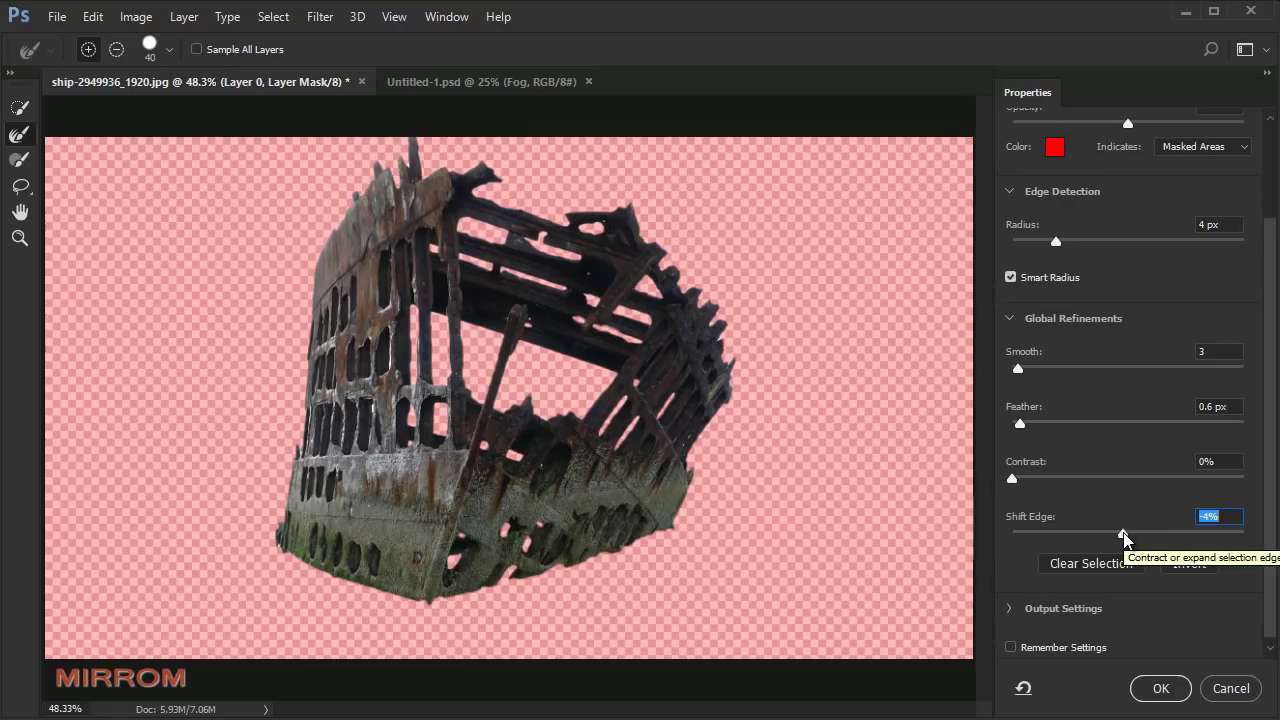
Step: Apply the refined mask, move the ship into the desert composite and close the ship photo
click(1160, 688)
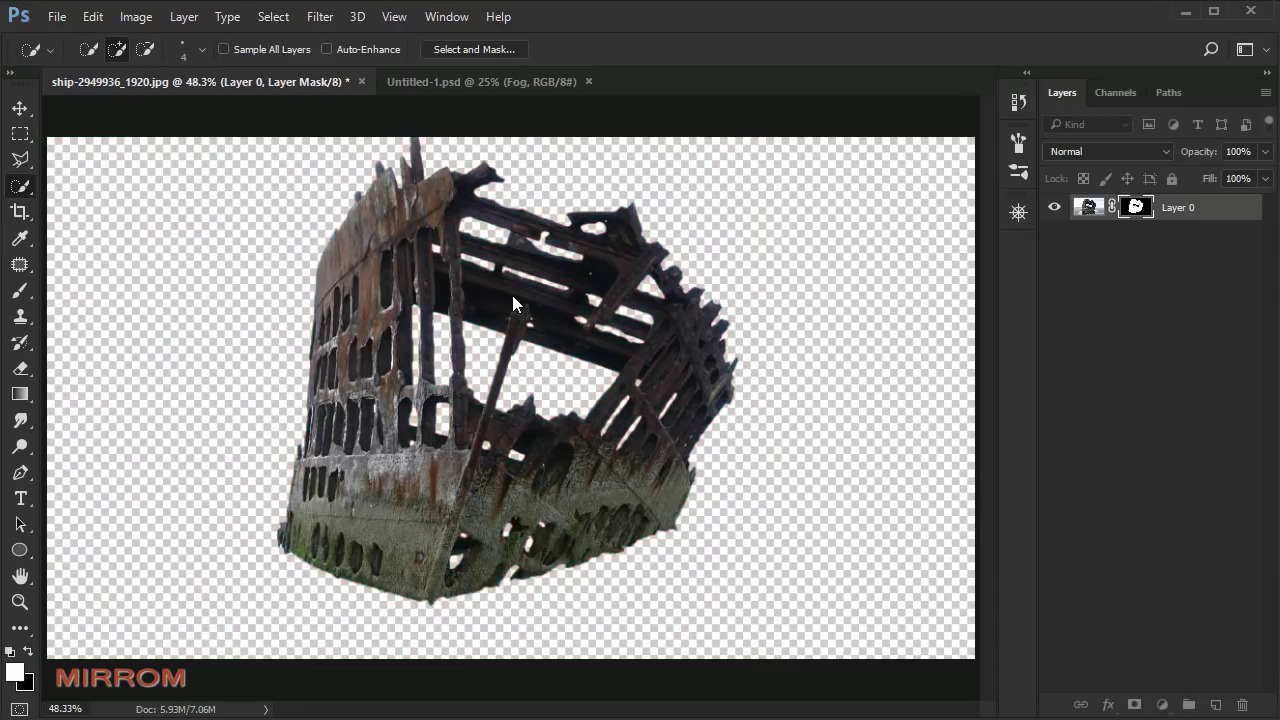
key(v)
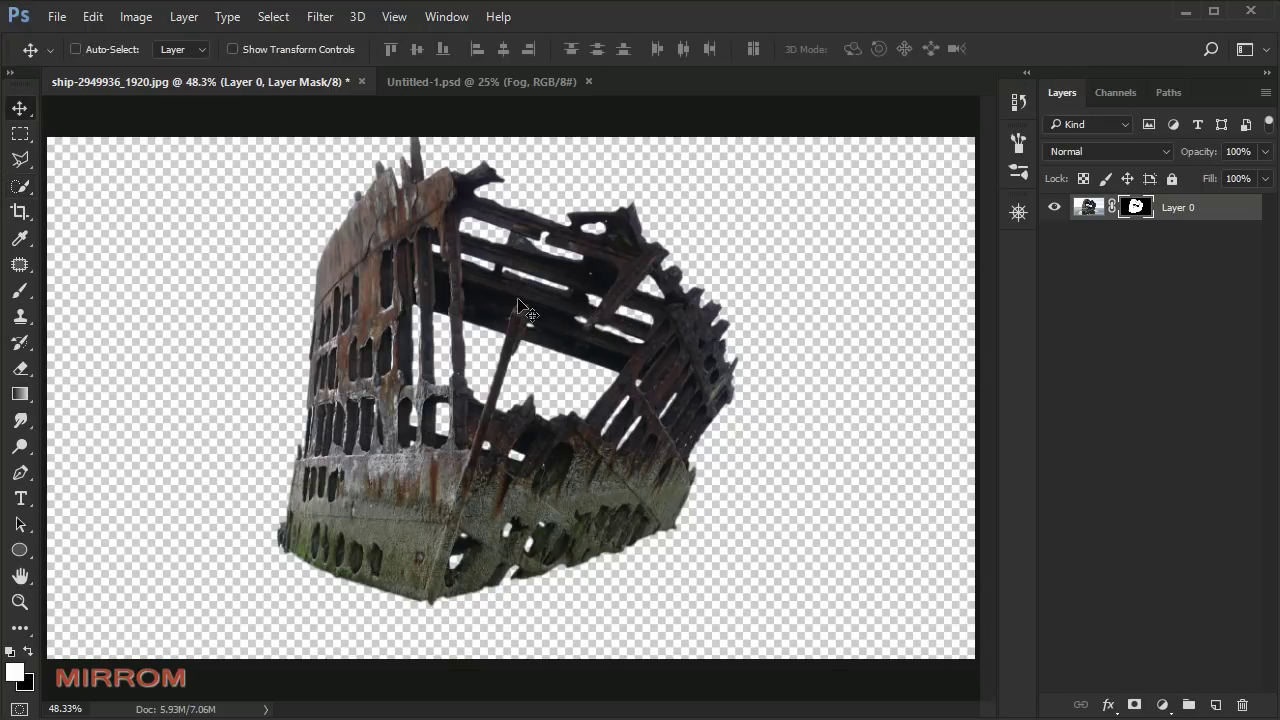
drag(463, 259, 517, 270)
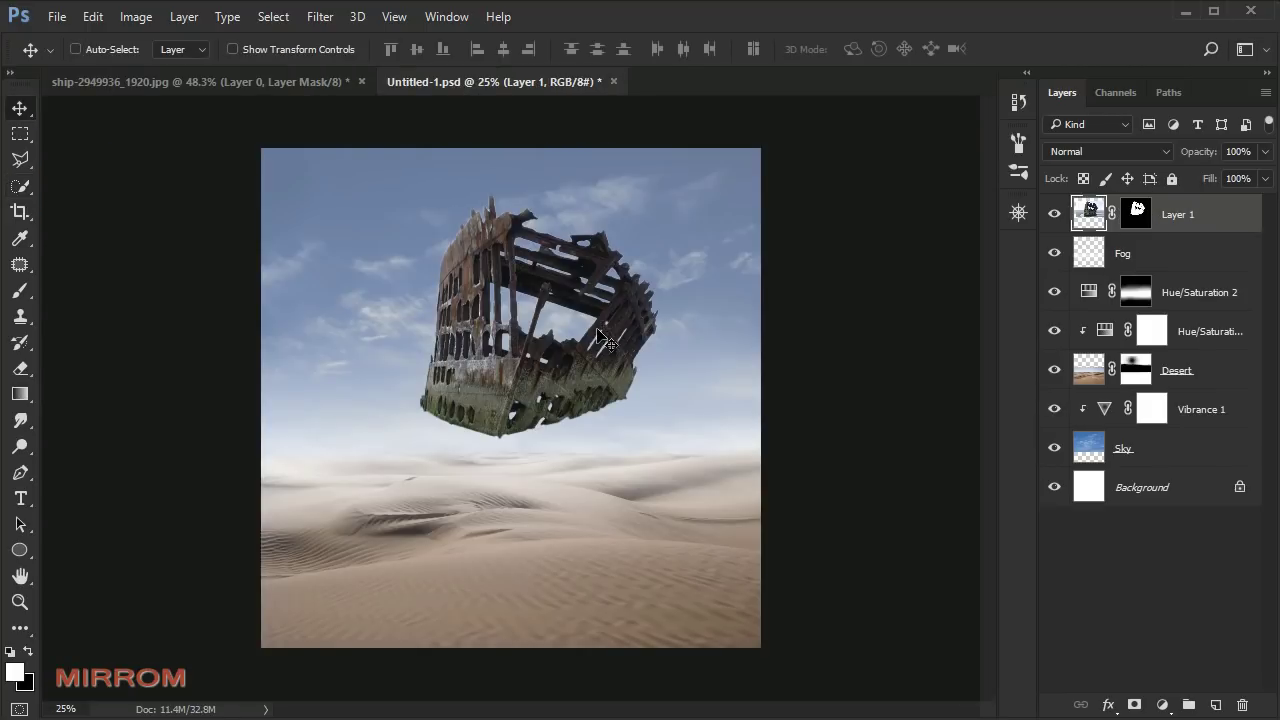
drag(597, 333, 597, 398)
click(362, 82)
click(644, 294)
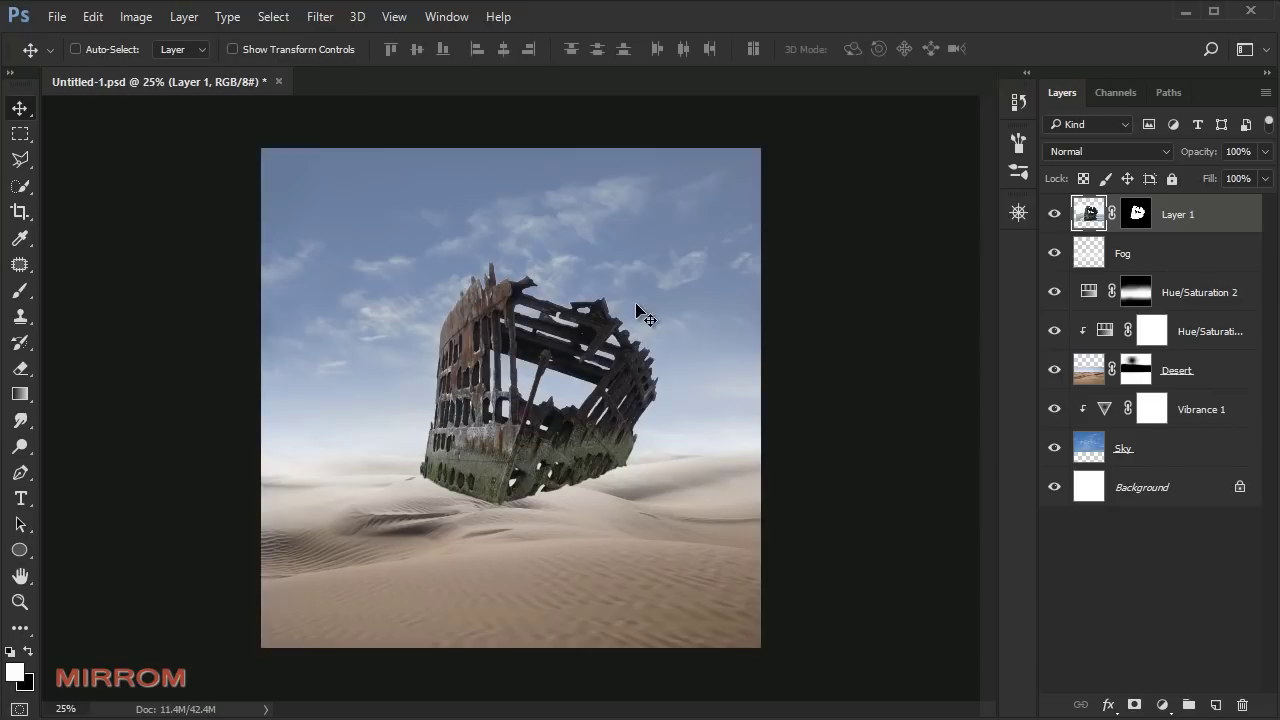
mouse_move(636, 303)
mouse_down()
mouse_move(651, 383)
mouse_move(665, 362)
mouse_up()
Step: Mirror the ship horizontally and scale it to about 96%, positioned low in the dunes
key(ctrl+t)
drag(755, 326, 749, 330)
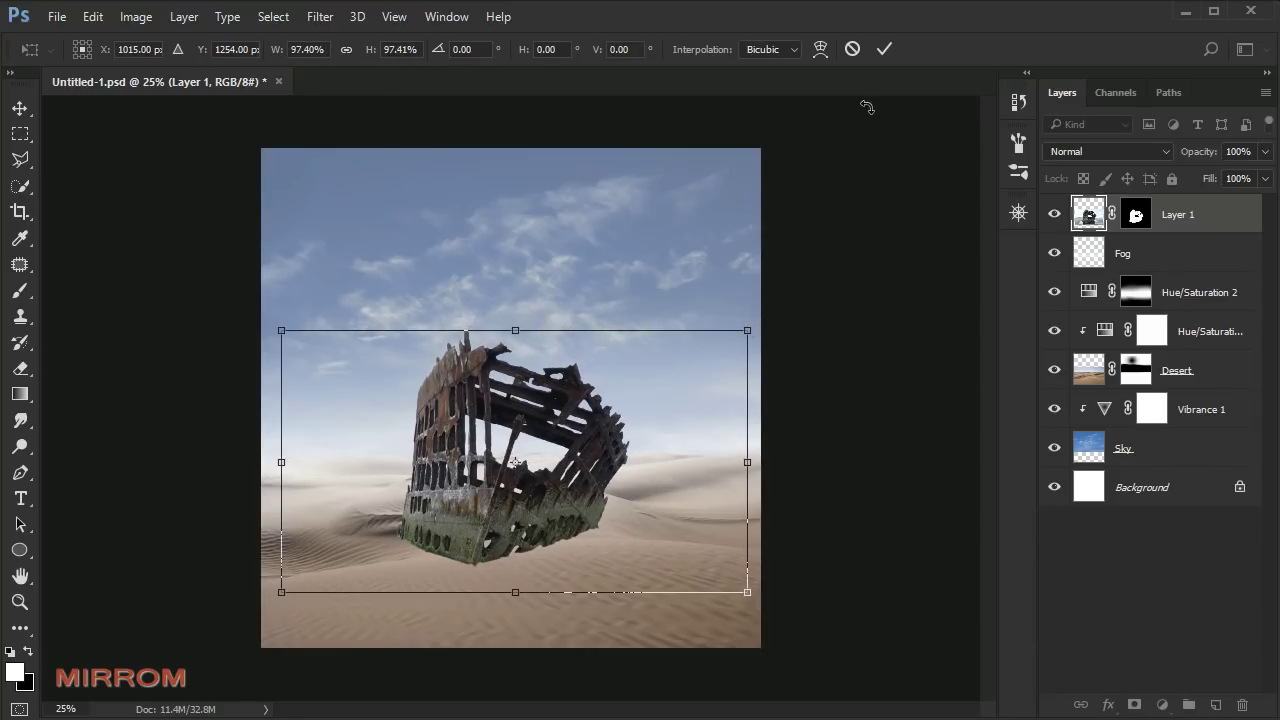
click(884, 48)
drag(538, 466, 542, 466)
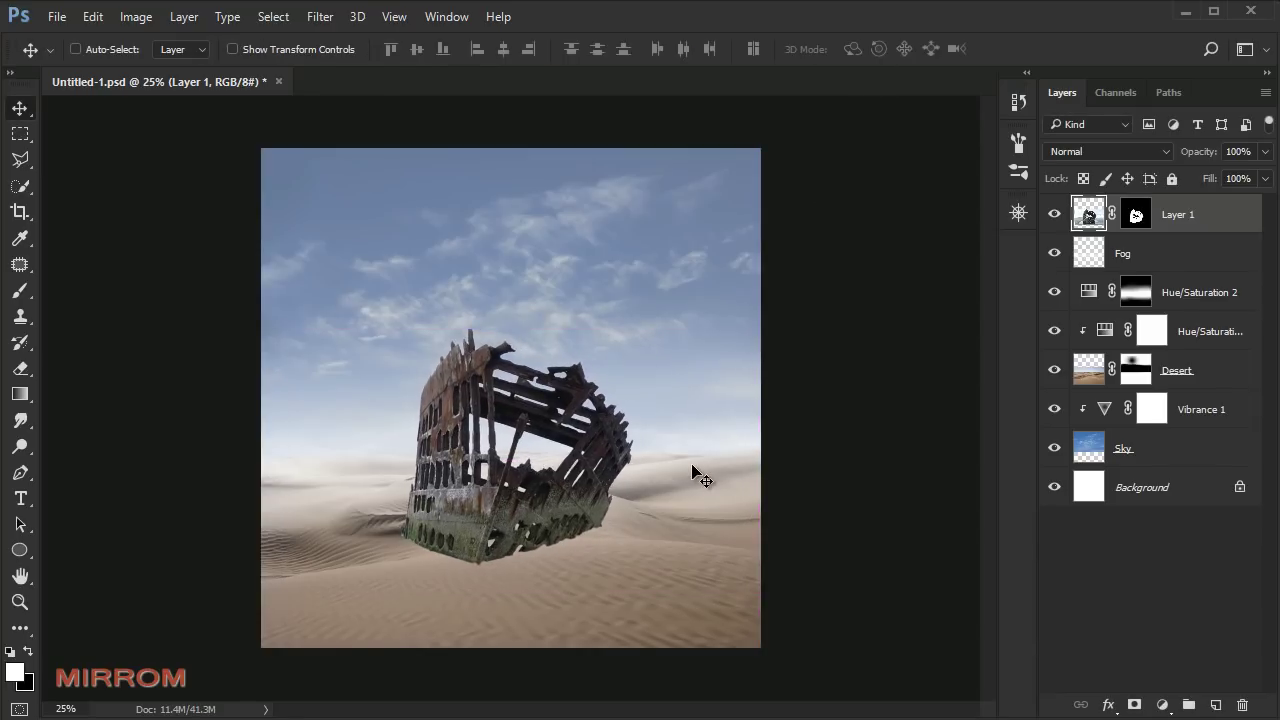
key(ctrl+t)
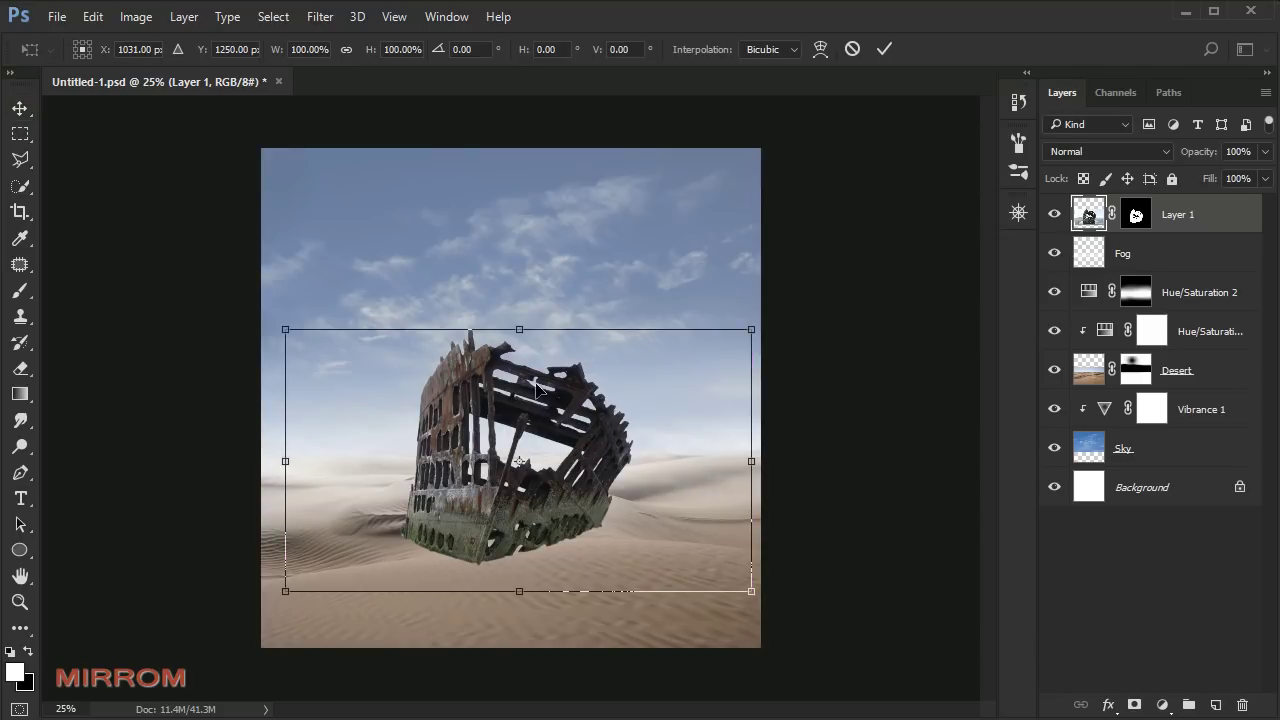
right_click(541, 360)
click(574, 625)
drag(597, 460, 575, 466)
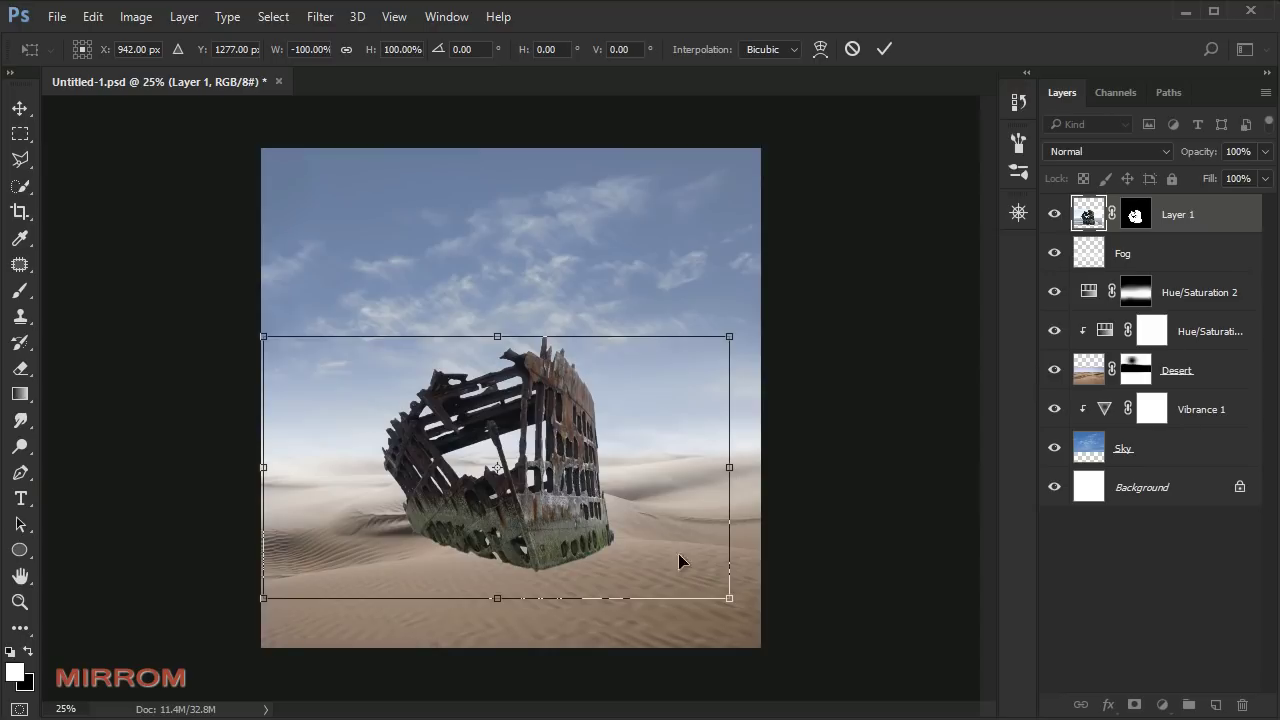
drag(731, 599, 710, 589)
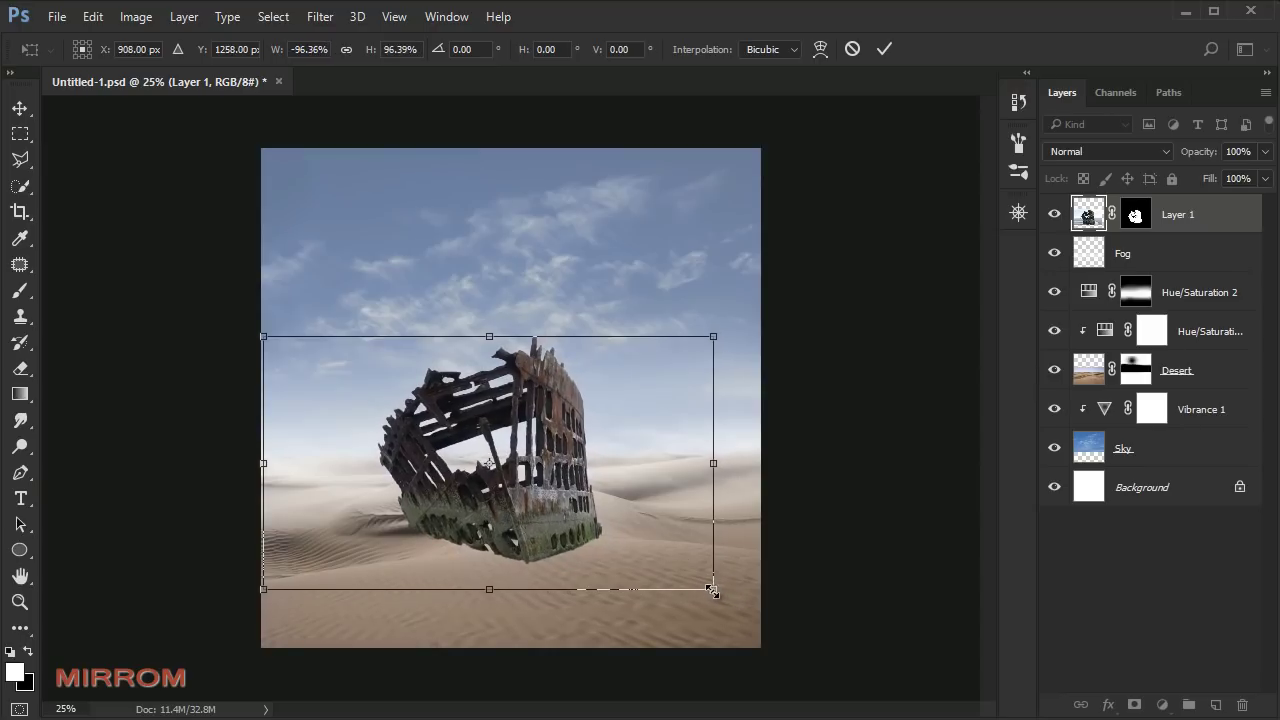
drag(590, 526, 600, 537)
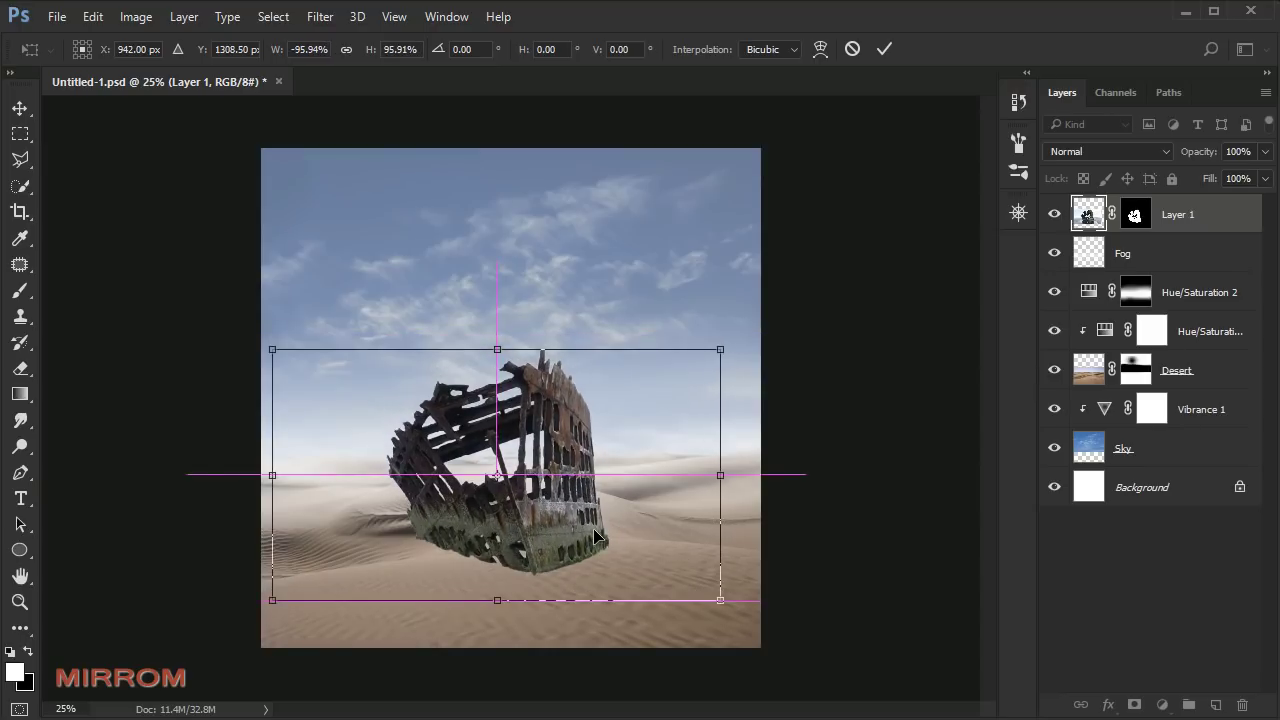
key(Return)
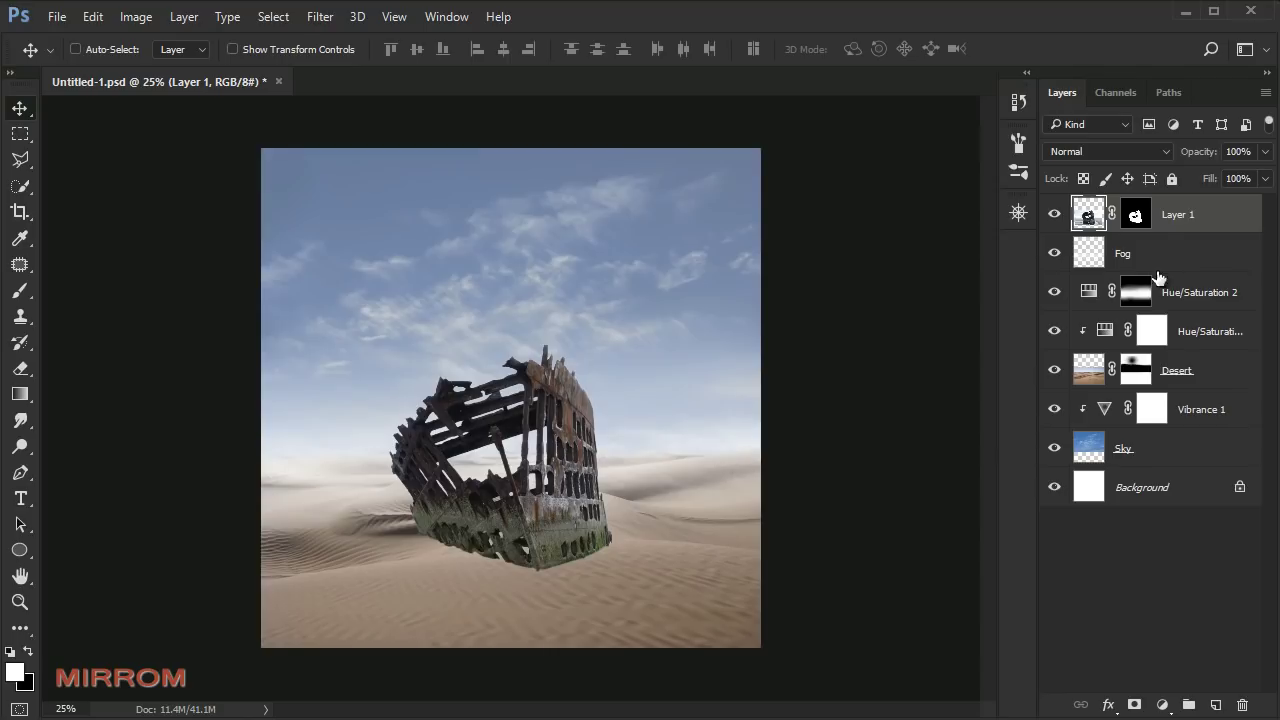
Step: Name the layer Ship and shrink it a few more percent
double_click(1180, 216)
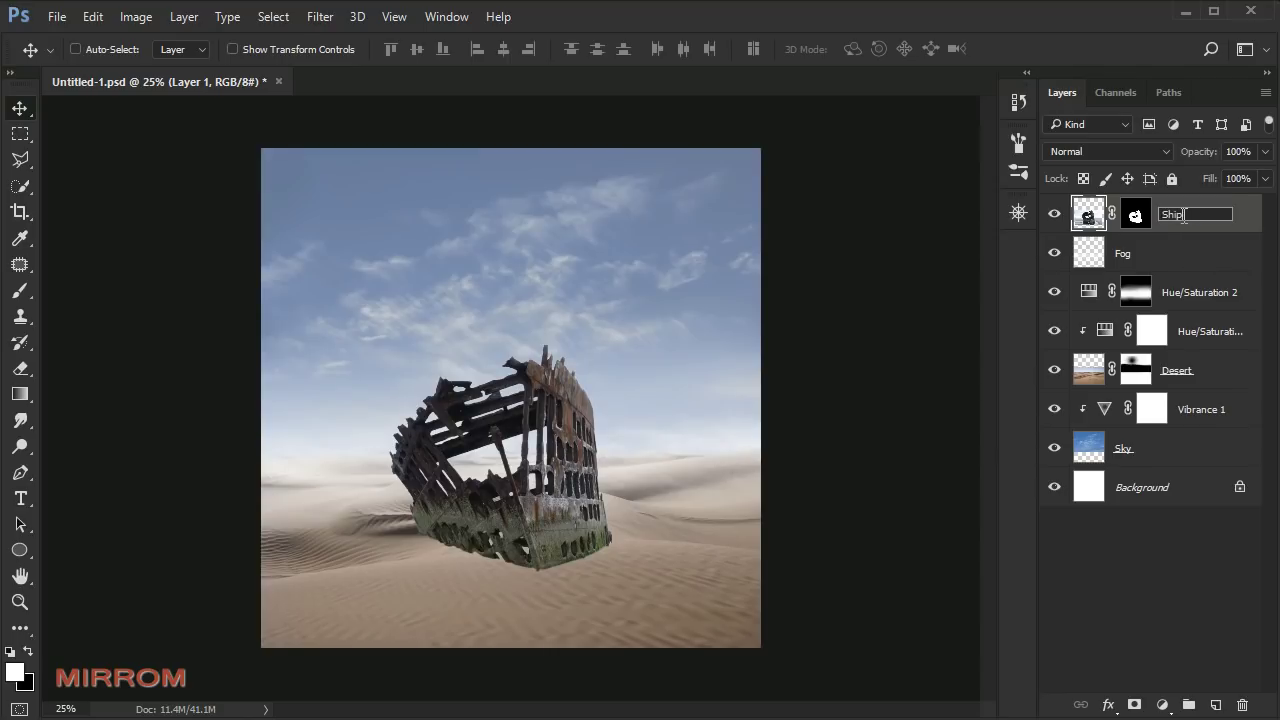
key(Return)
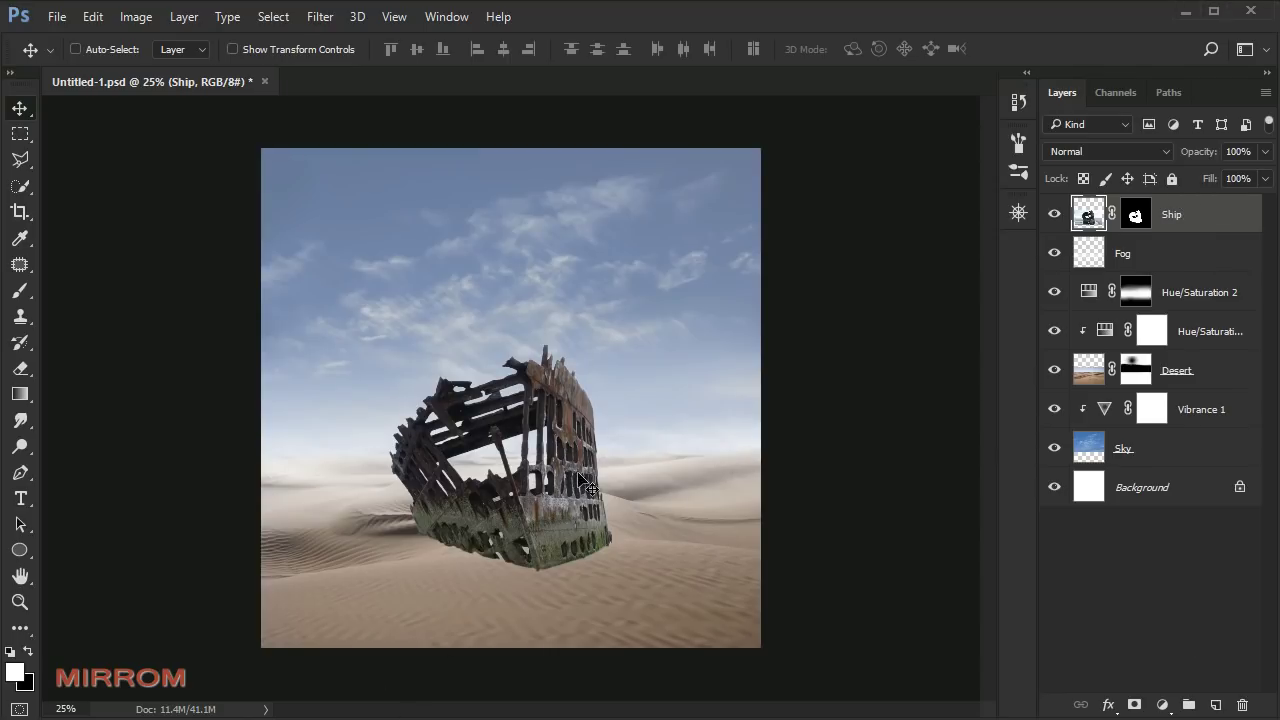
key(ctrl+t)
key(Down)
key(Down)
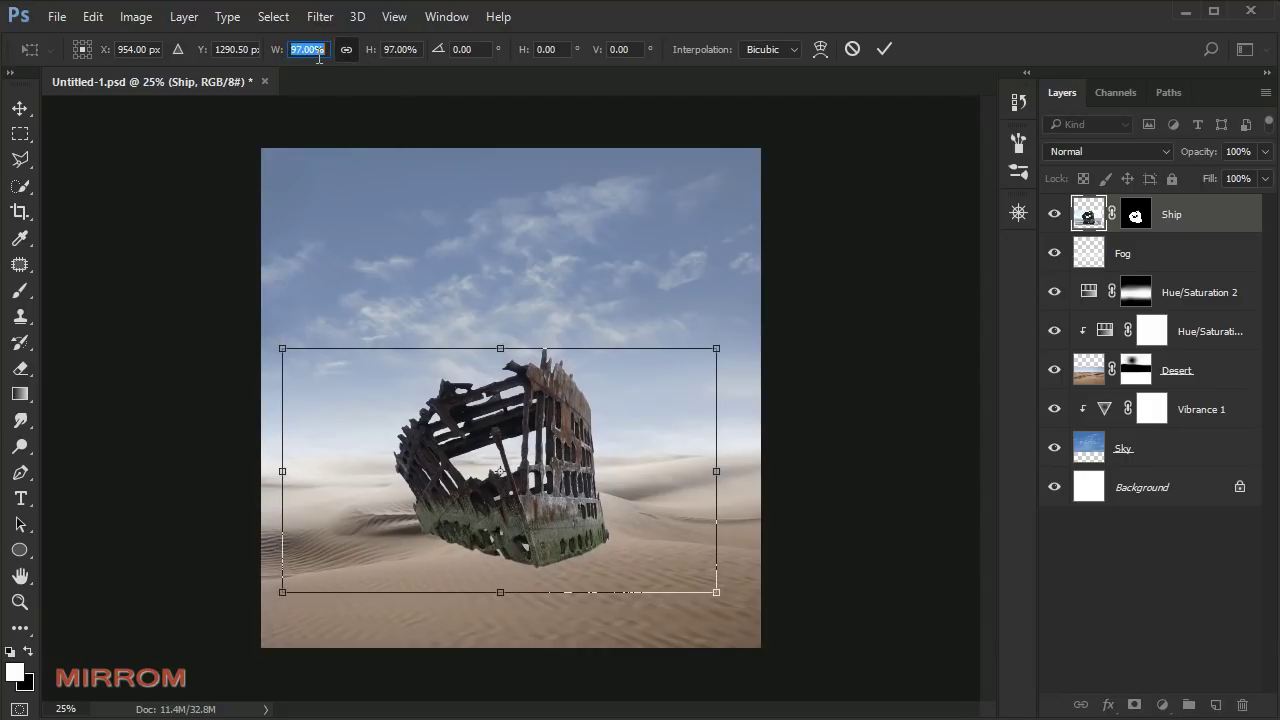
key(Down)
key(Down)
key(Down)
key(Return)
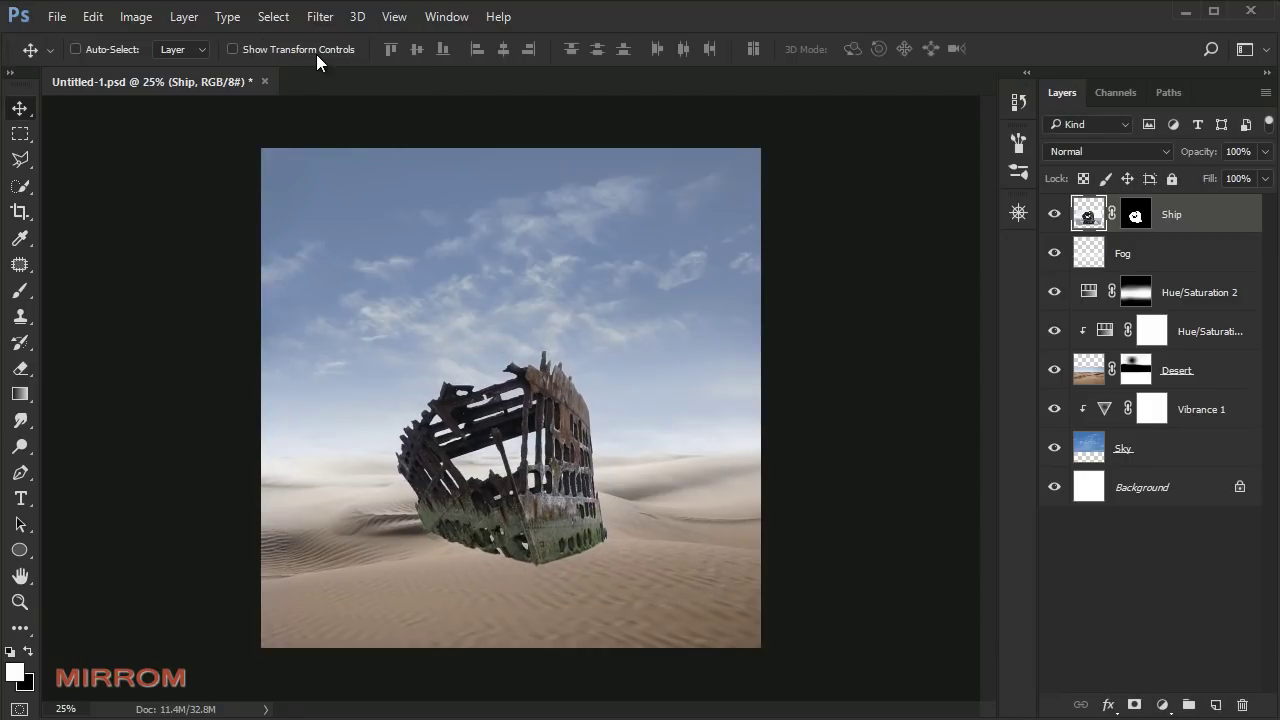
Step: Pick the Pen tool and fade the Ship layer to about 64% opacity to see the dunes
scroll(500, 571, up, 1)
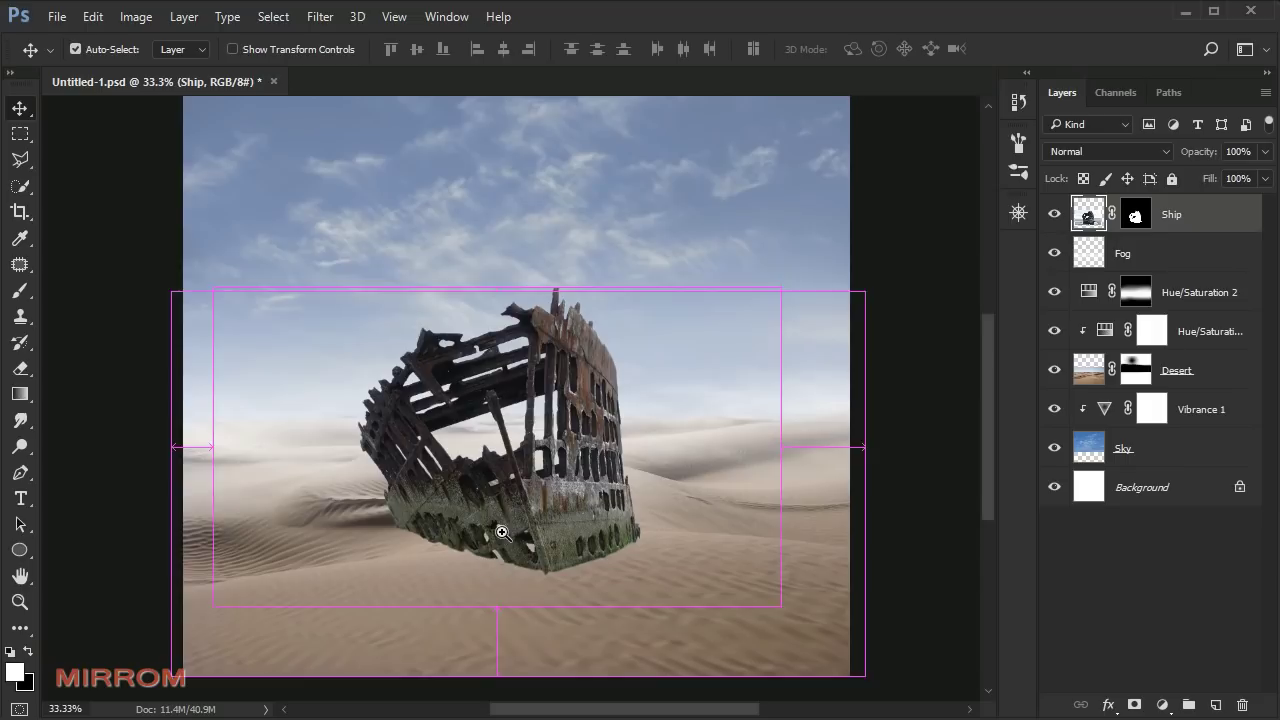
scroll(500, 528, down, 1)
scroll(737, 343, down, 1)
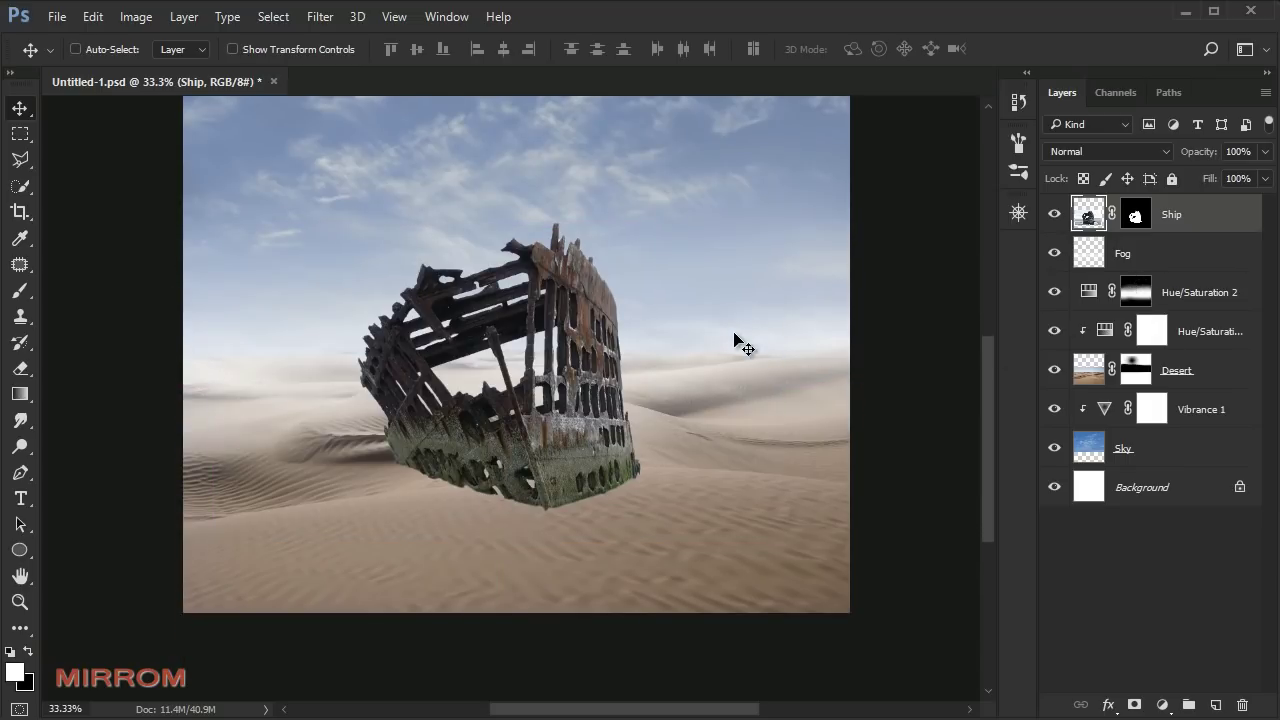
click(1054, 214)
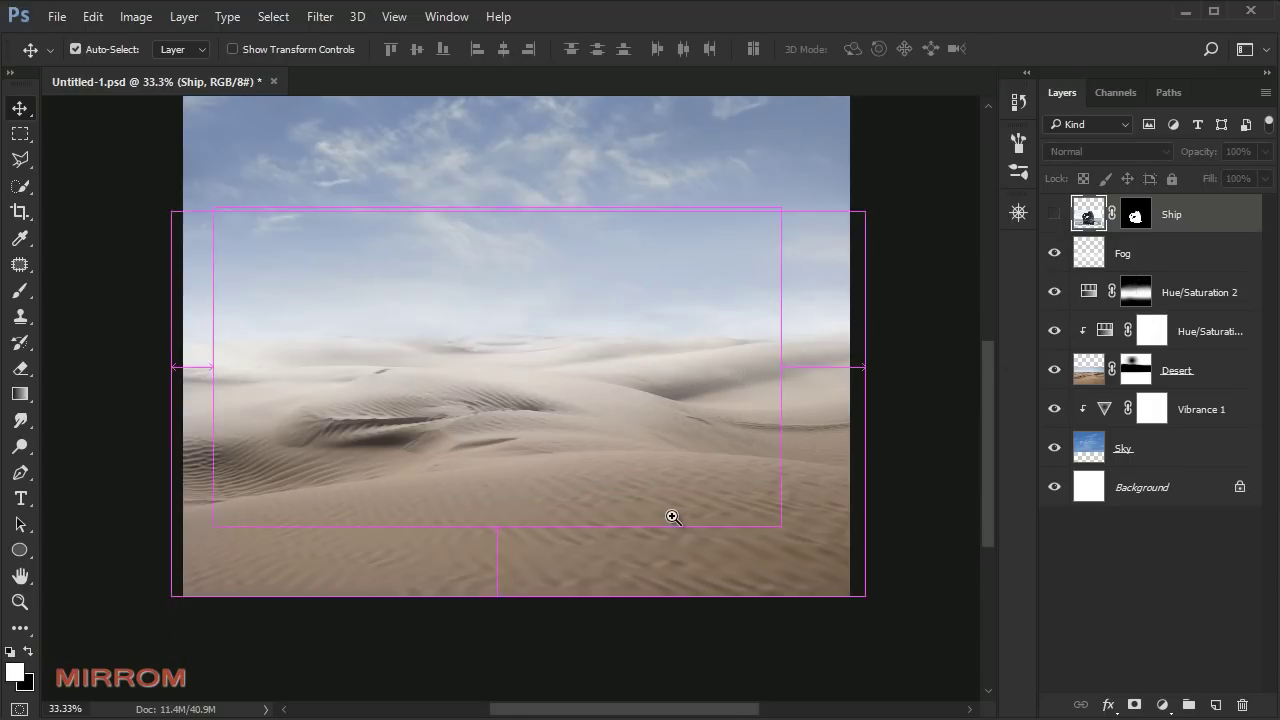
scroll(671, 514, up, 1)
right_click(20, 473)
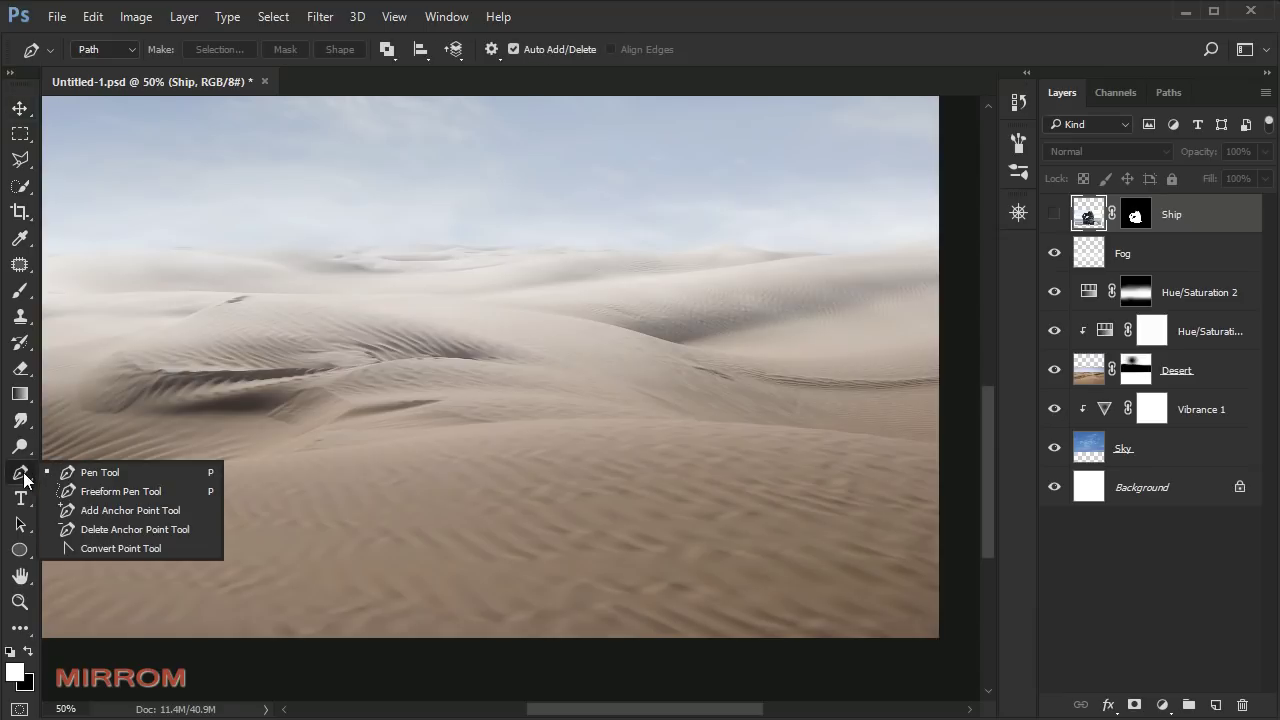
click(90, 476)
scroll(160, 480, up, 1)
scroll(160, 480, up, 1)
click(1054, 214)
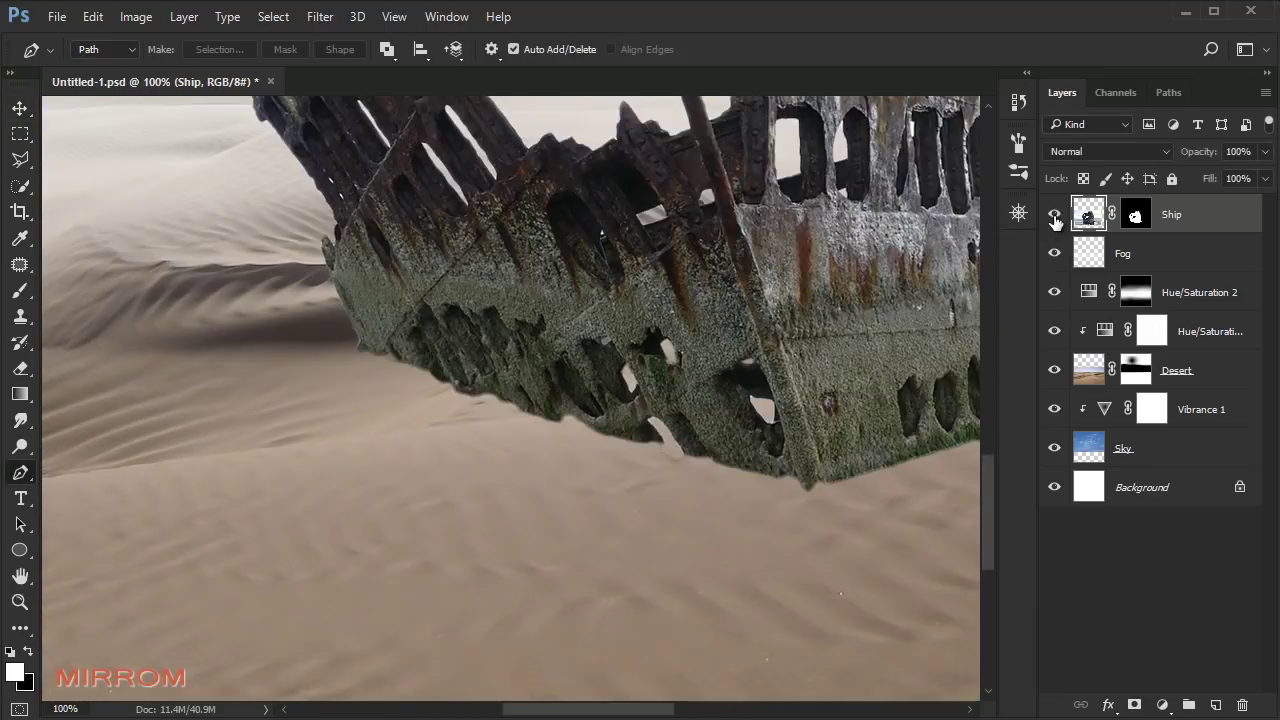
click(1054, 214)
drag(1212, 160, 1177, 167)
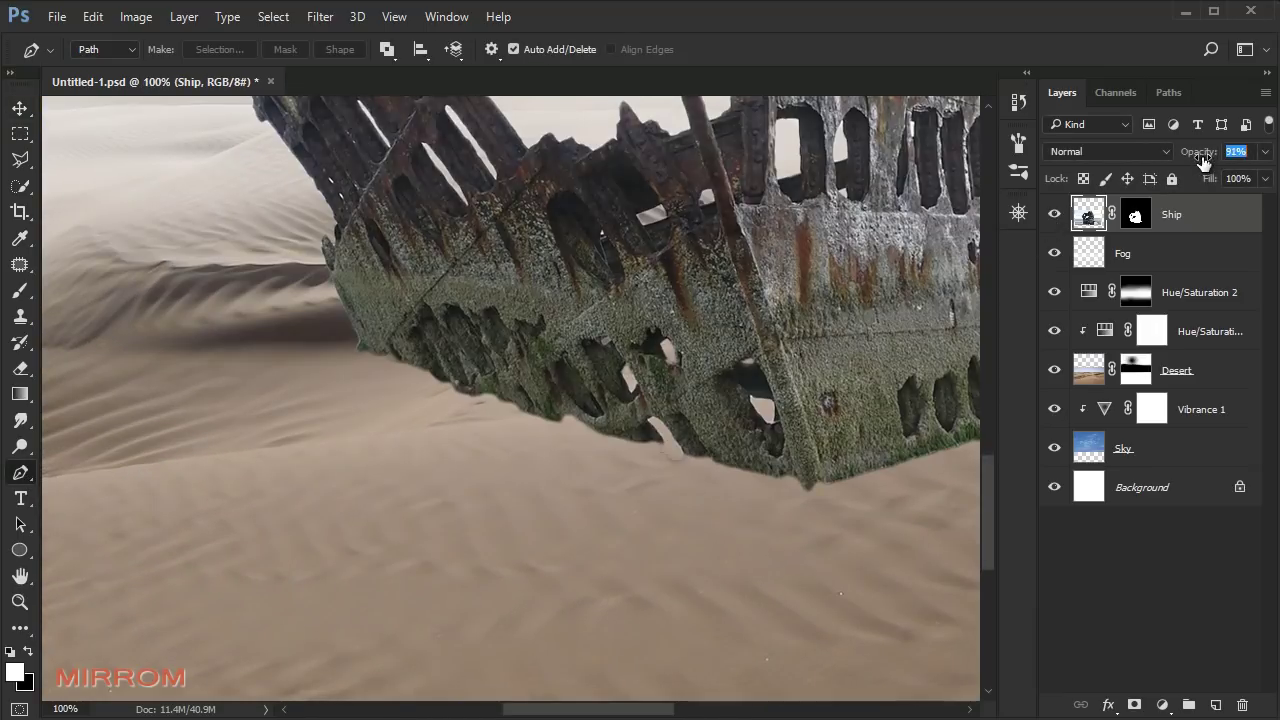
Step: Trace a closed path along the dune crest in front of the ship
drag(604, 716, 651, 712)
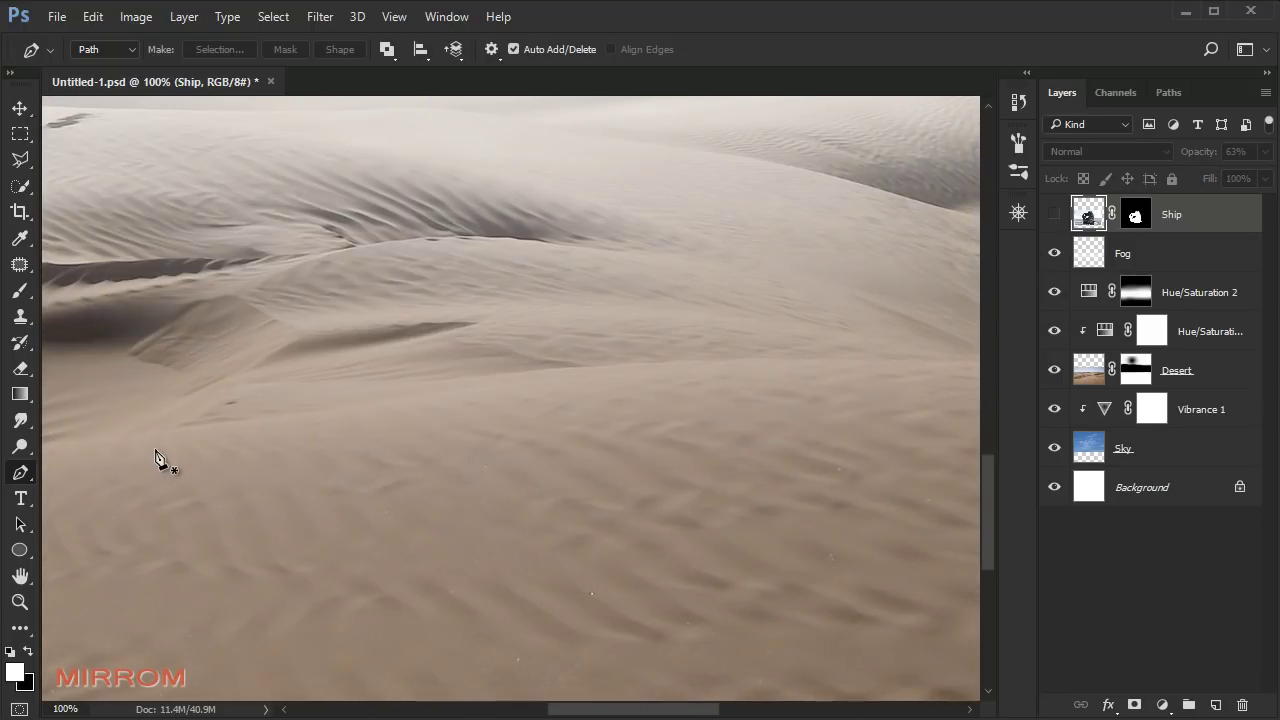
click(141, 432)
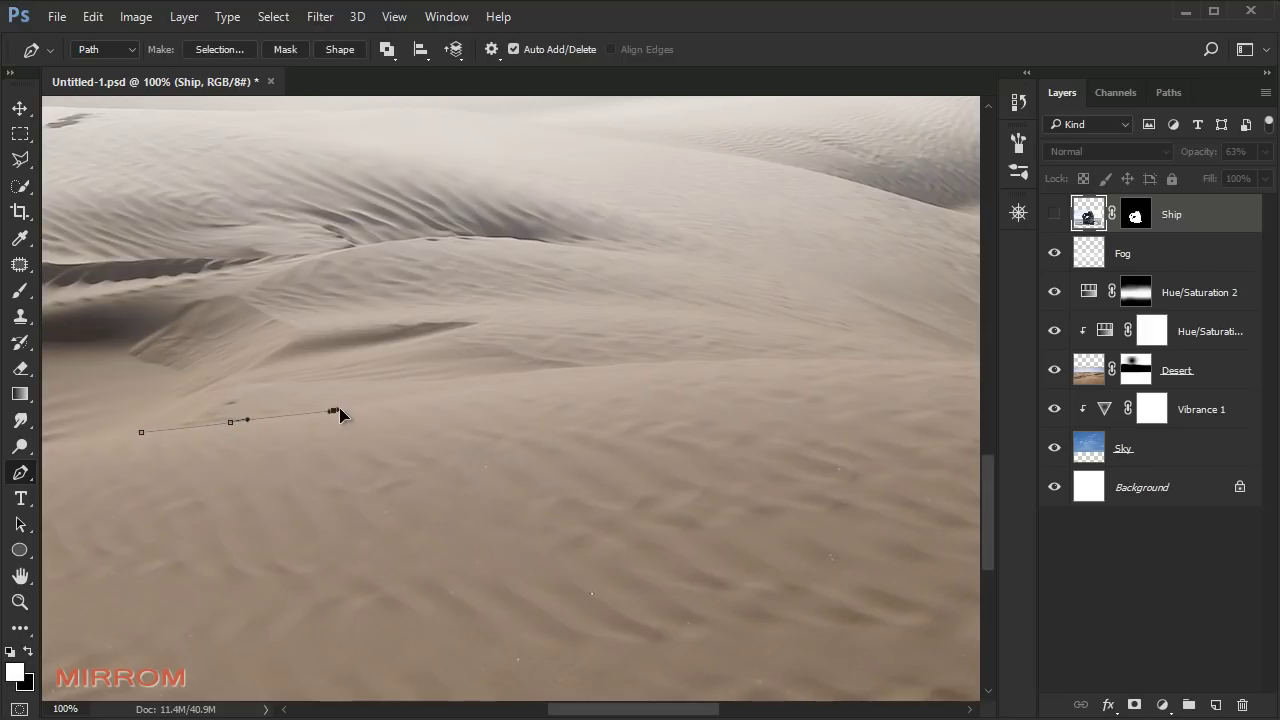
drag(617, 374, 634, 373)
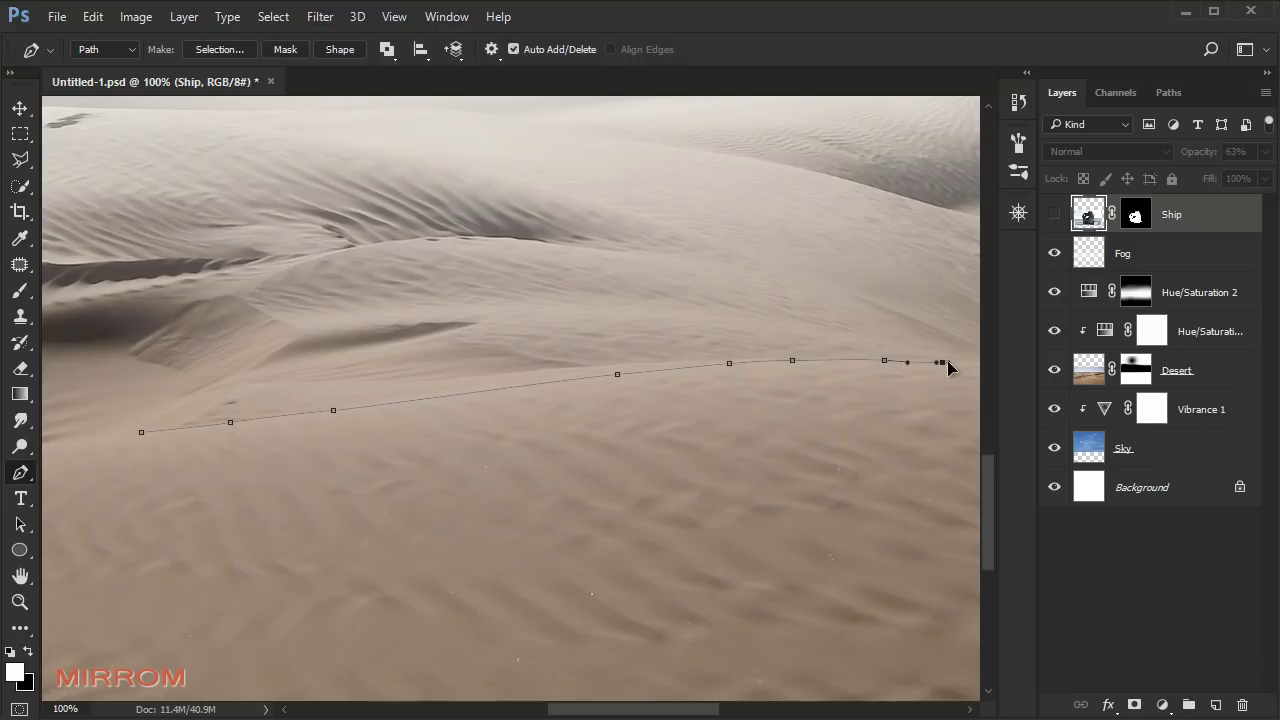
drag(686, 710, 732, 710)
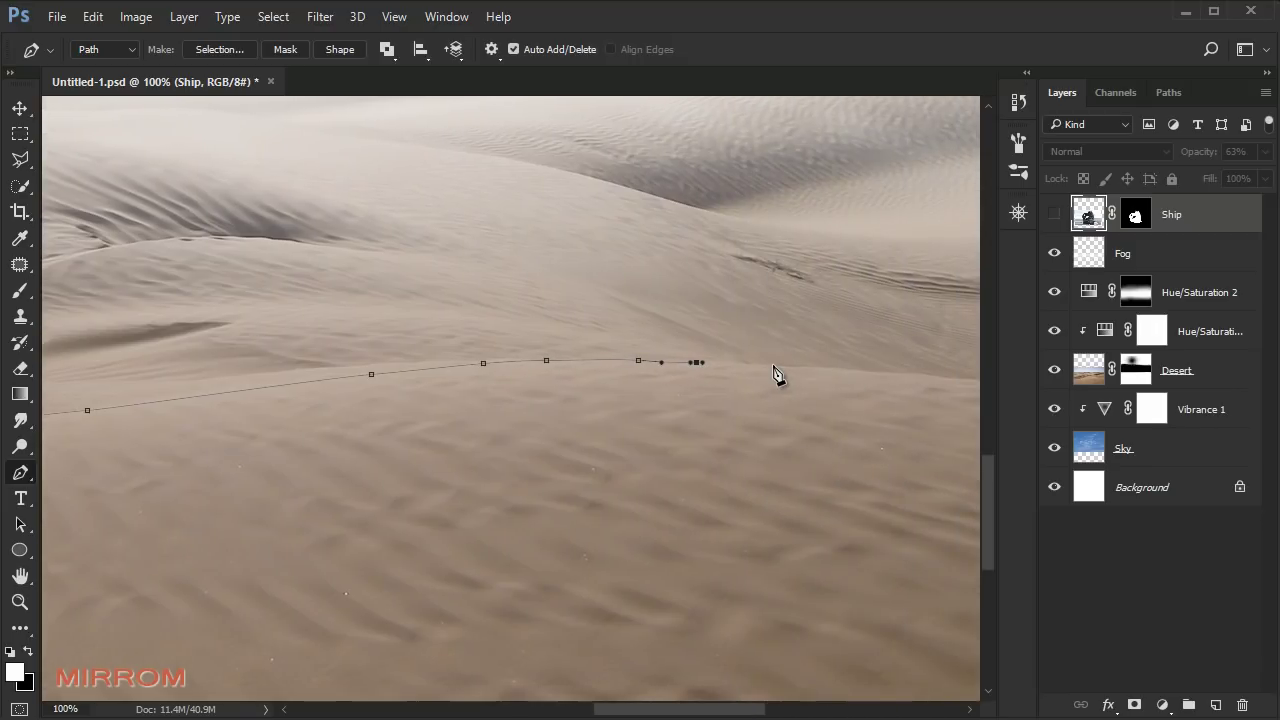
click(1054, 213)
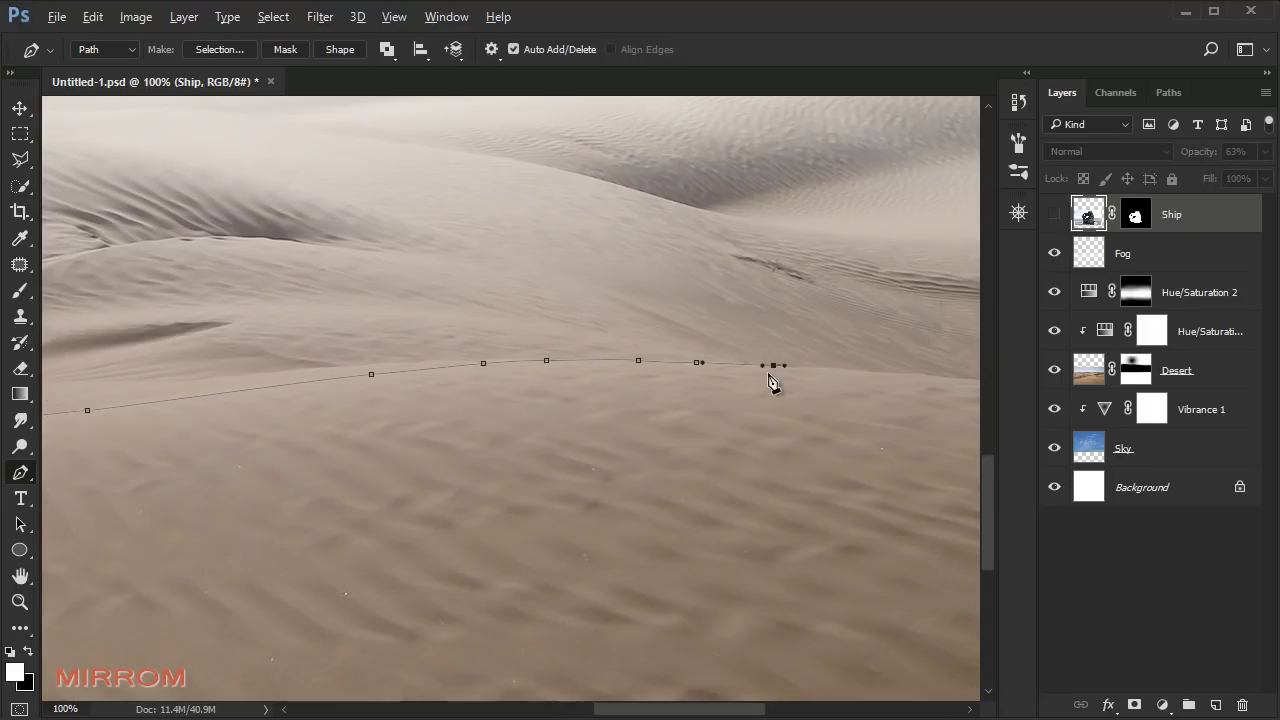
key(ctrl+minus)
key(ctrl+minus)
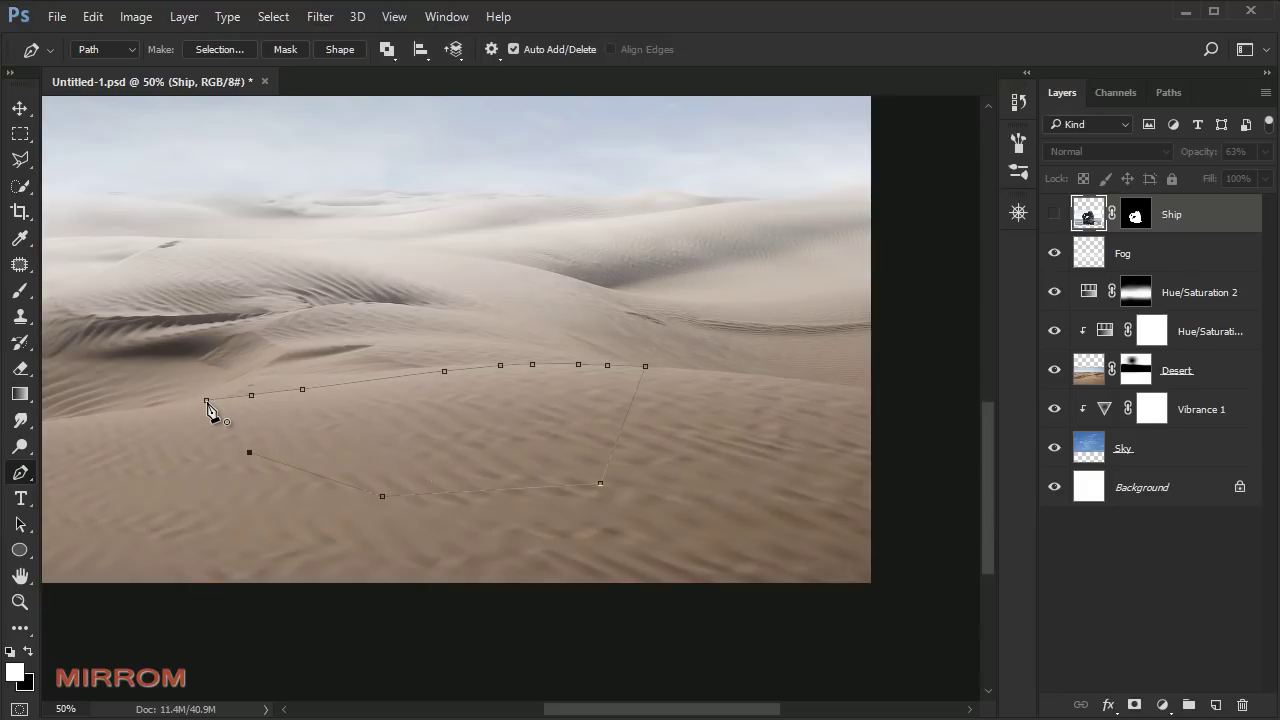
right_click(432, 440)
Step: Convert the path to a selection, show Ship at 100% opacity and target its mask
click(492, 357)
click(864, 215)
click(1054, 213)
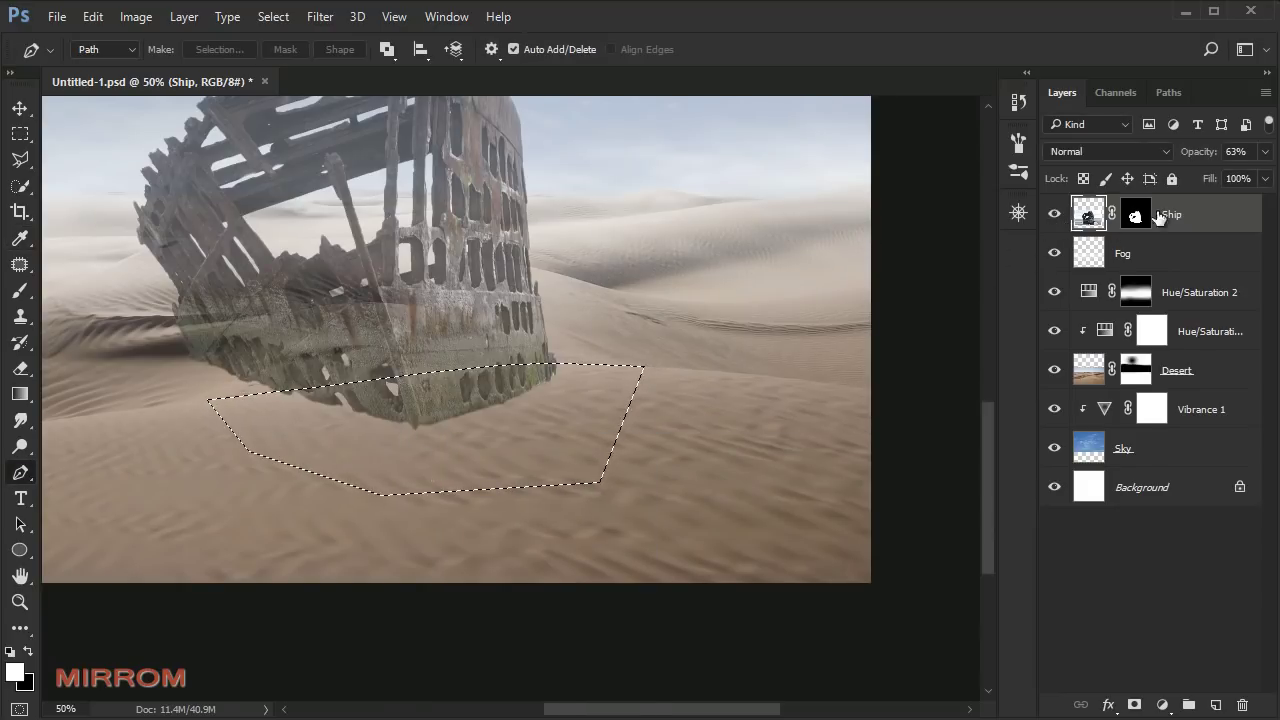
drag(1214, 158, 1243, 158)
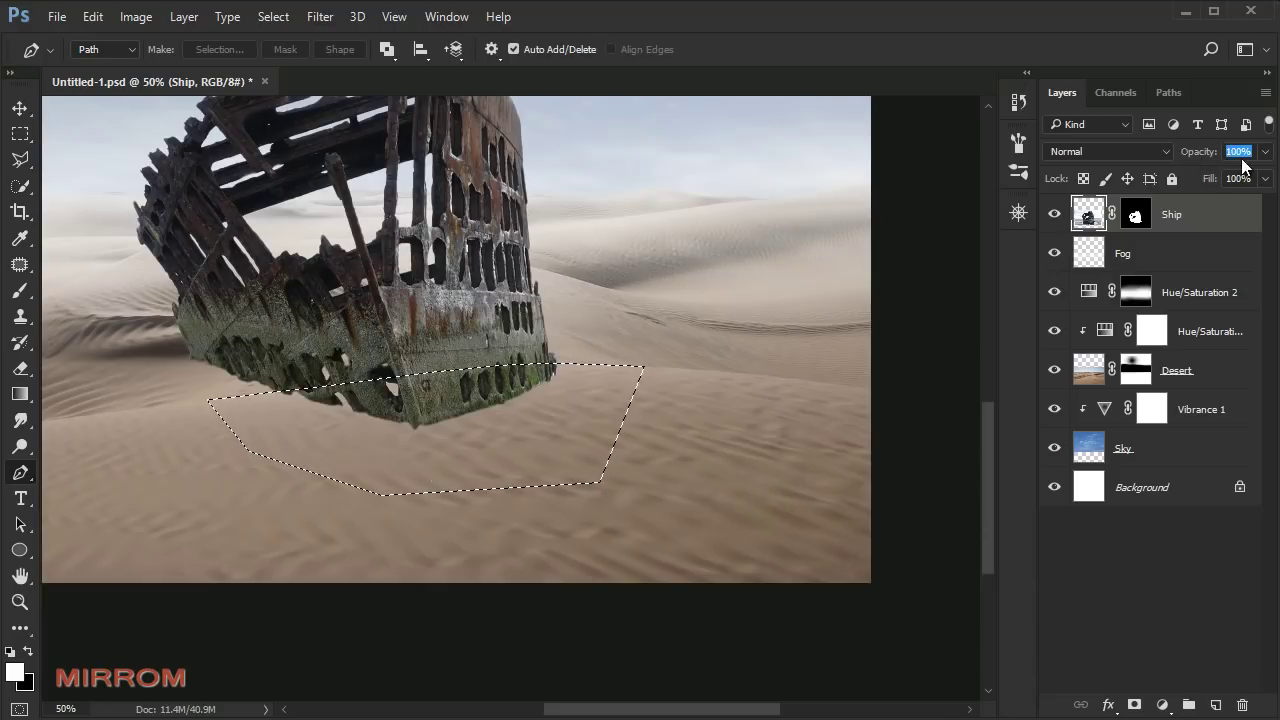
click(1136, 226)
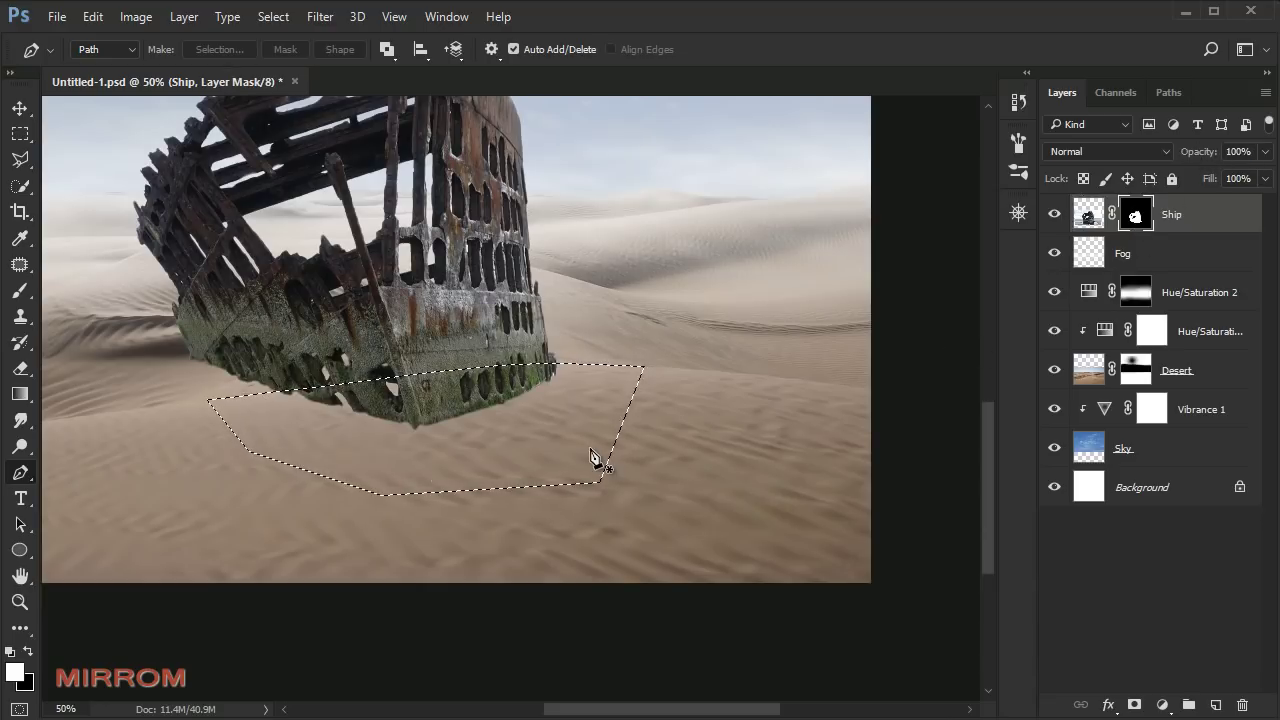
Step: Paint black with a soft 190 px brush inside the selection to bury the lower hull, then deselect
key(b)
click(106, 50)
click(106, 197)
double_click(215, 87)
text(190)
key(Return)
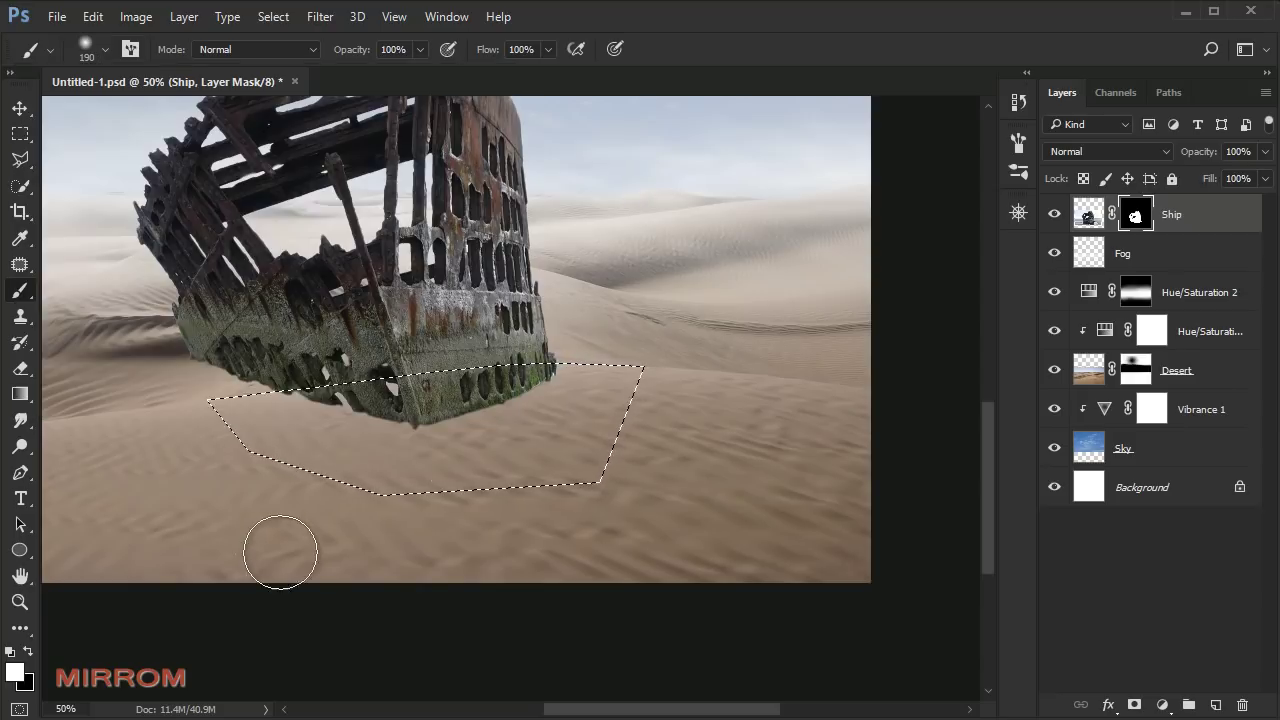
mouse_move(429, 451)
mouse_down()
mouse_move(465, 462)
mouse_move(517, 417)
mouse_move(466, 391)
mouse_move(403, 431)
mouse_move(372, 415)
mouse_up()
key(ctrl+z)
key(x)
key(ctrl+d)
key(v)
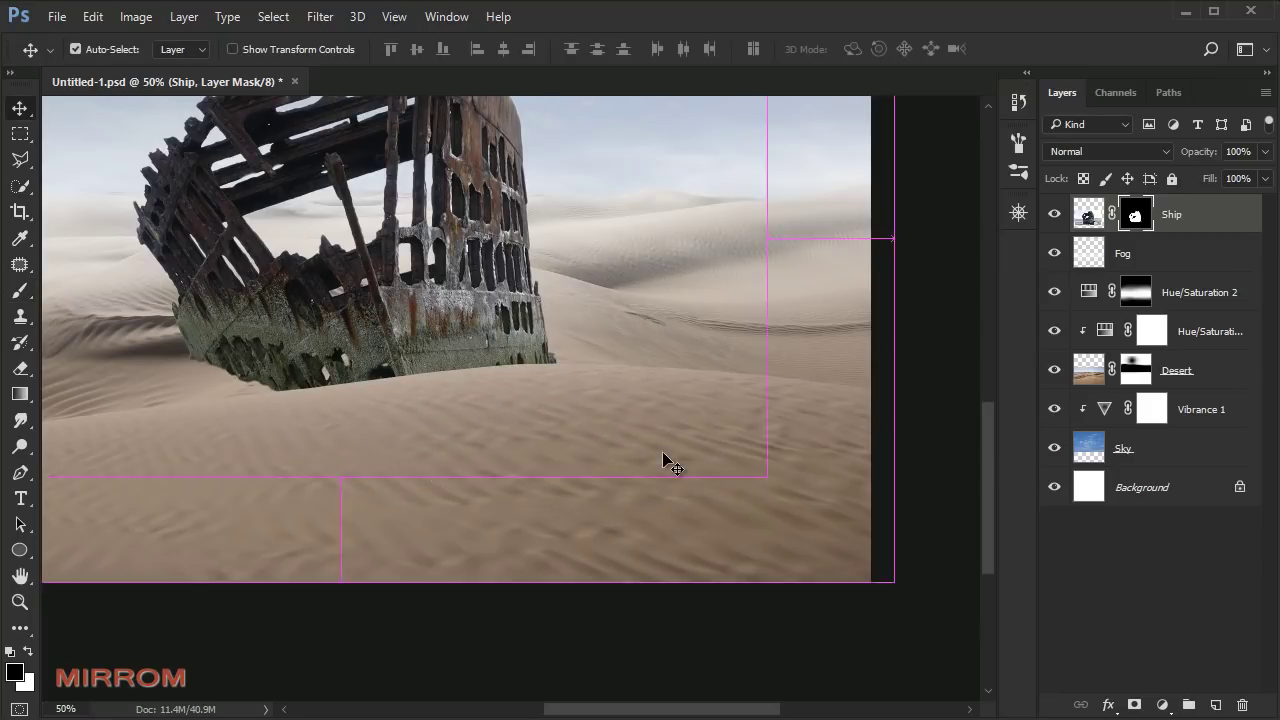
key(ctrl+minus)
key(ctrl+minus)
Step: Set the brush to about 52% opacity and paint along the hull's lower edge on the Ship mask
scroll(437, 560, up, 1)
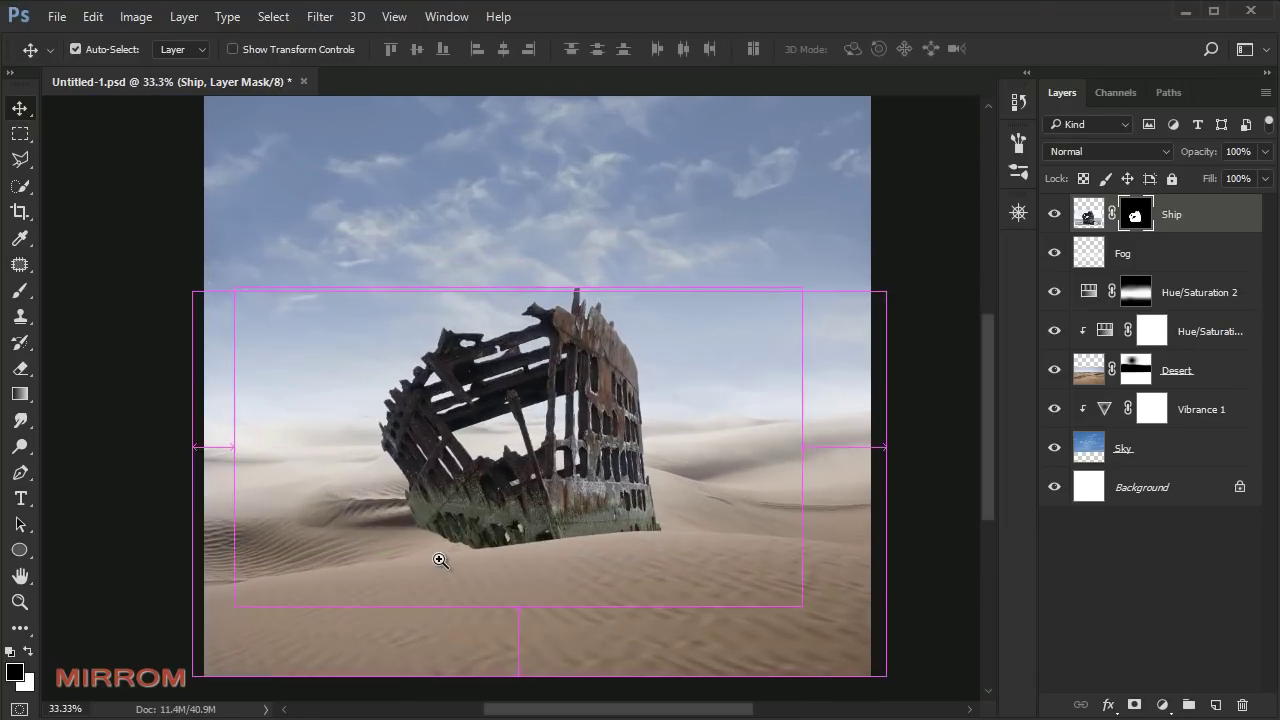
scroll(450, 545, up, 1)
scroll(472, 520, up, 1)
scroll(472, 520, down, 1)
key(b)
click(420, 50)
drag(381, 80, 423, 80)
right_click(451, 463)
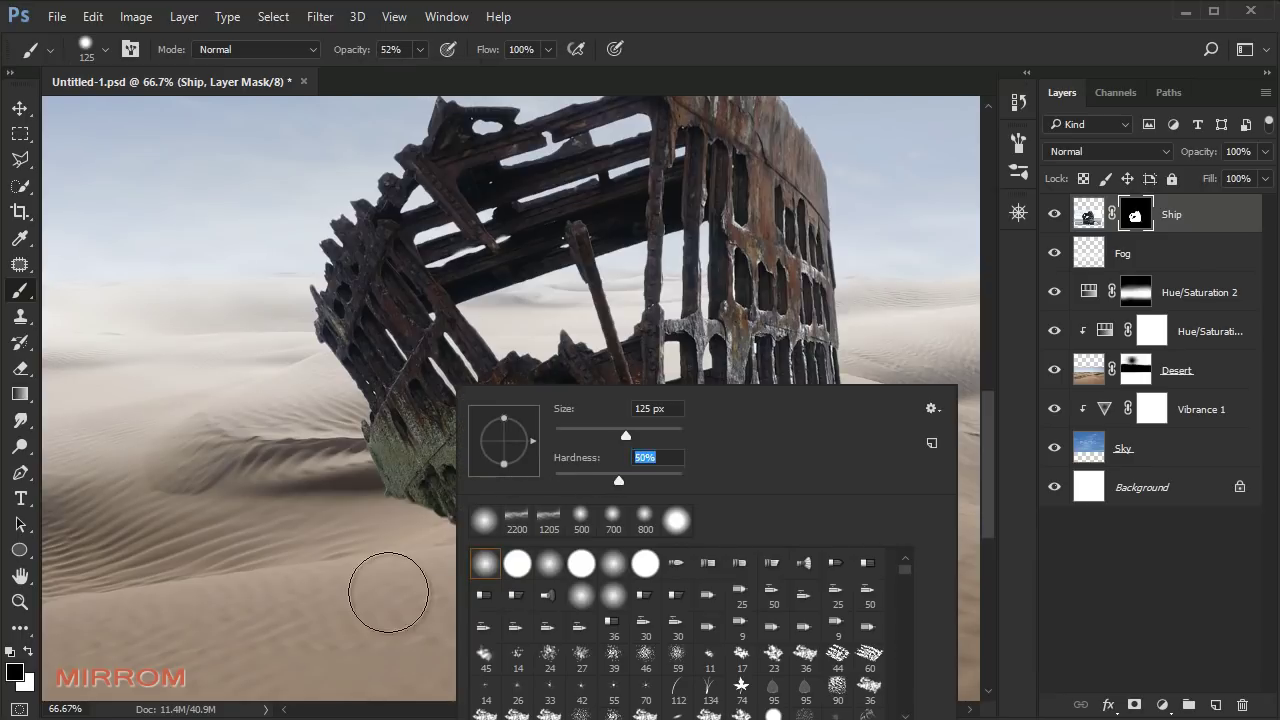
key(Return)
mouse_move(465, 567)
mouse_down()
mouse_move(357, 523)
mouse_move(465, 570)
mouse_move(500, 566)
mouse_move(444, 562)
mouse_move(366, 529)
mouse_move(417, 537)
mouse_move(503, 586)
mouse_move(429, 606)
mouse_move(387, 580)
mouse_up()
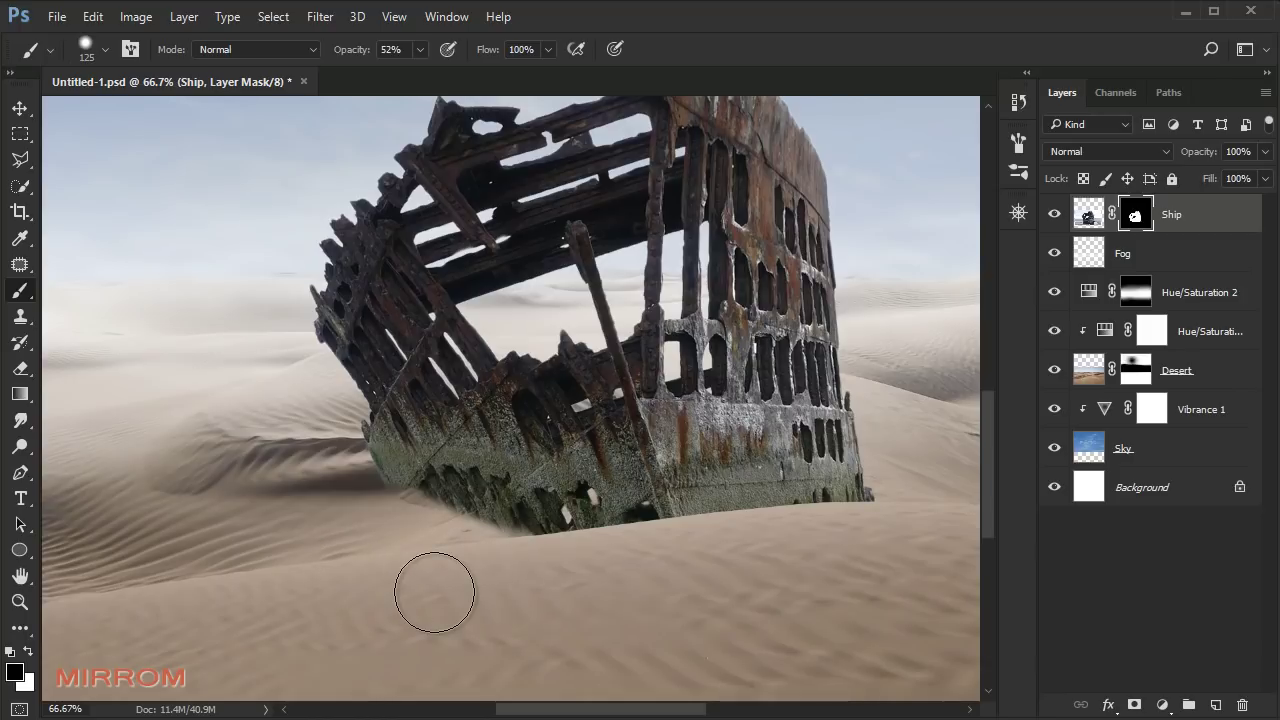
Step: Toggle the Ship layer to compare the blend, then enlarge the brush to 200 px
click(1054, 214)
click(1054, 214)
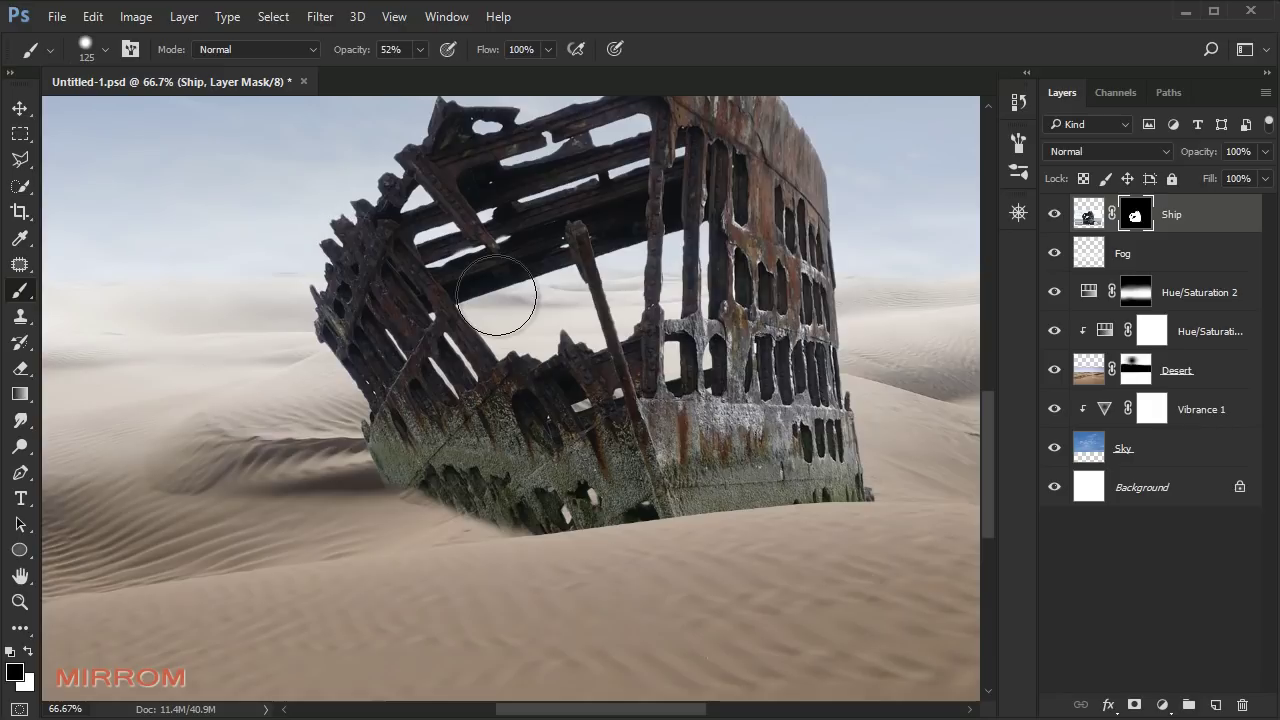
right_click(498, 296)
key(Return)
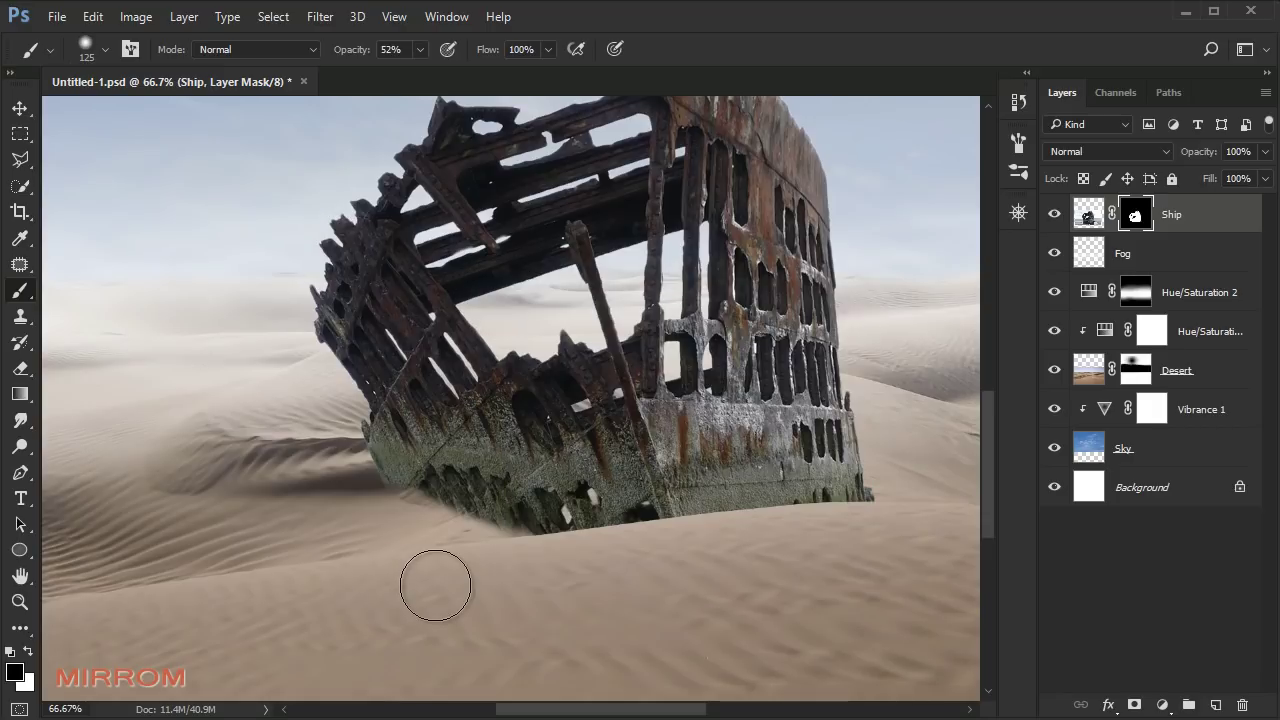
key(bracketright)
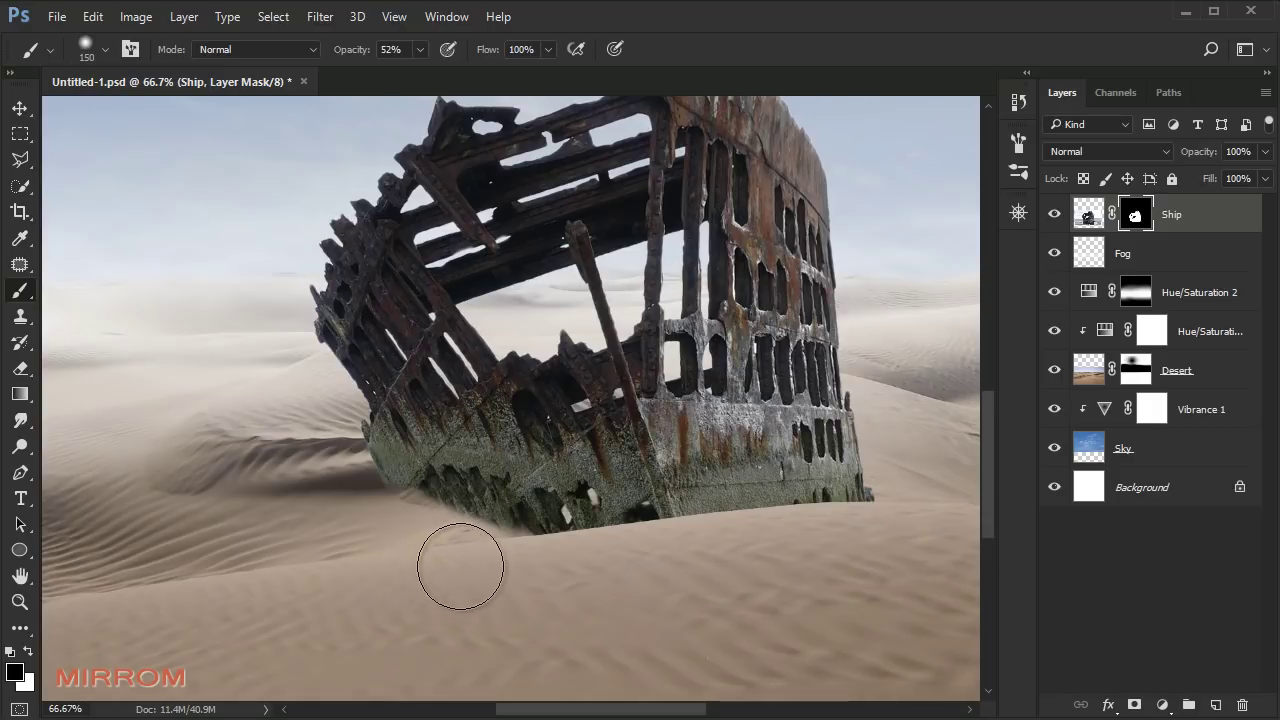
key(bracketright)
key(bracketright)
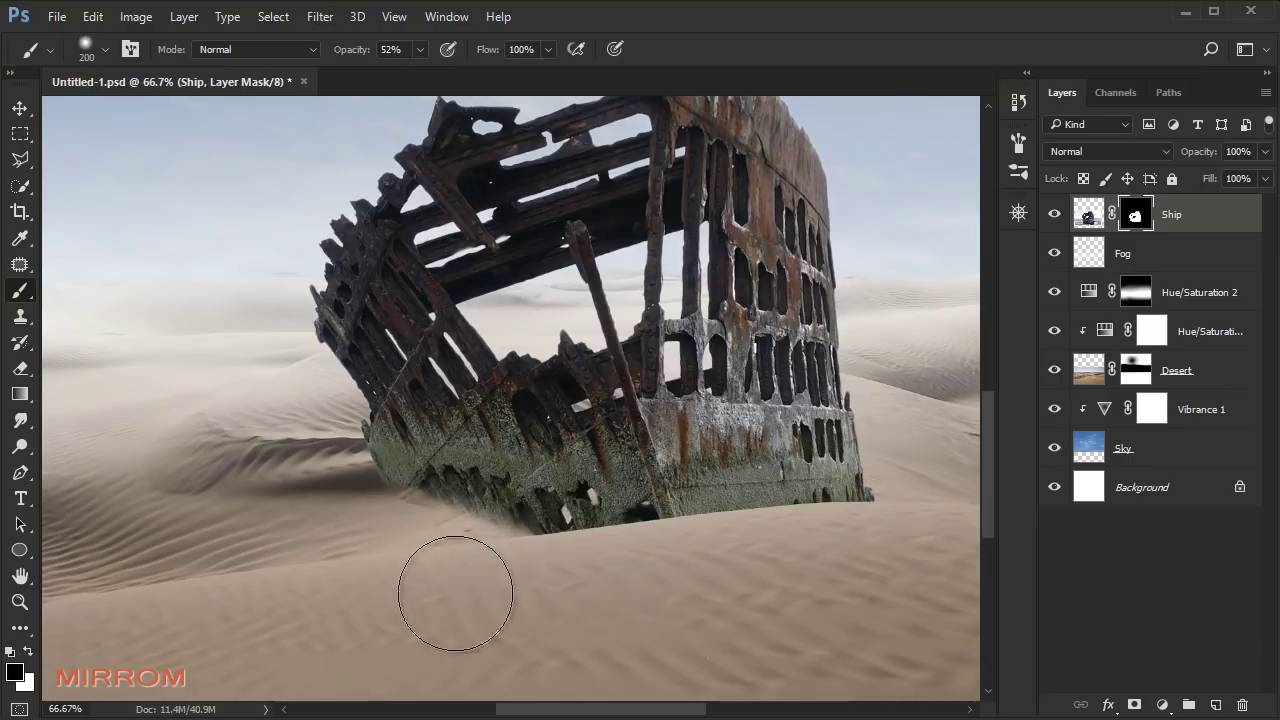
Step: Hide the Ship layer and select the Desert layer
key(v)
click(1054, 214)
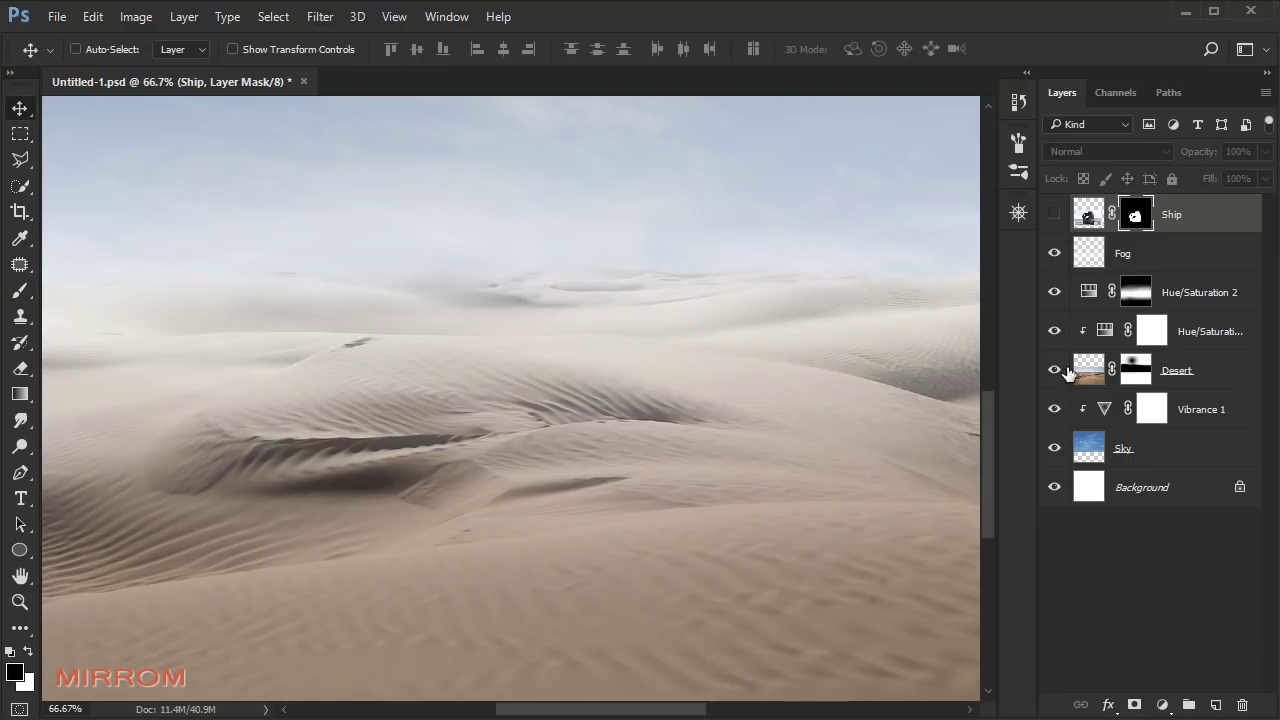
click(1068, 372)
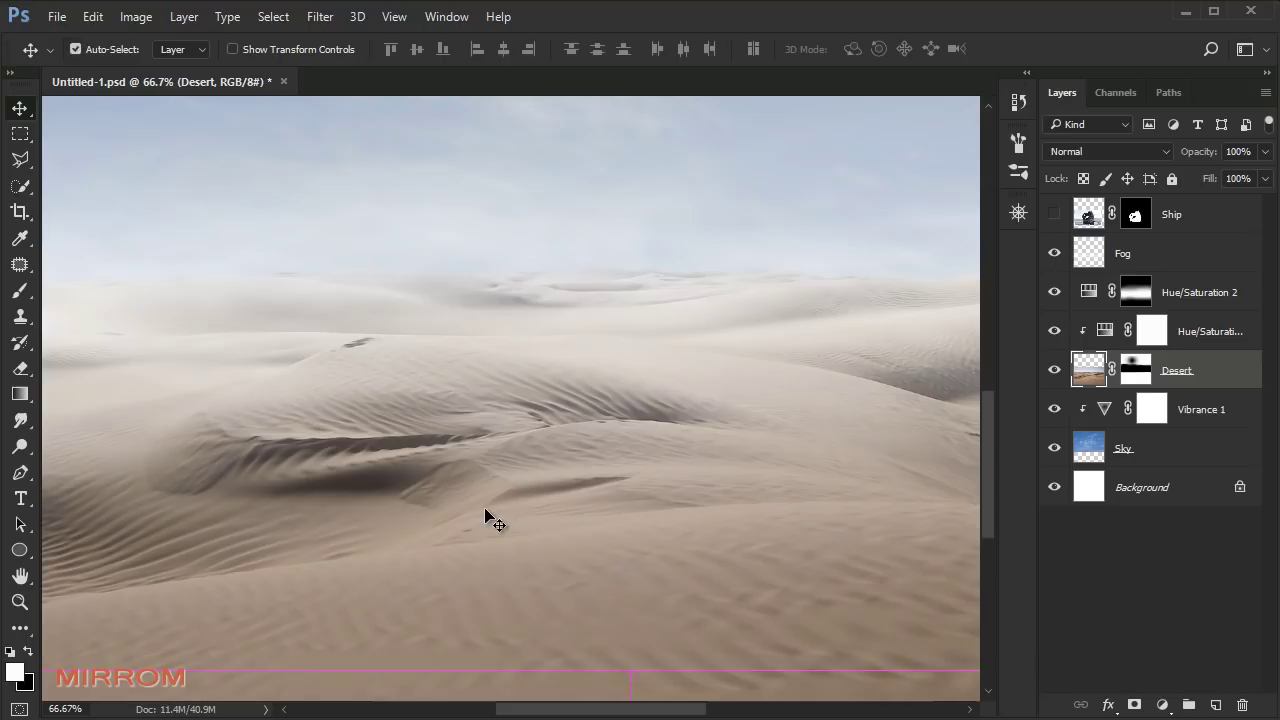
scroll(488, 512, up, 1)
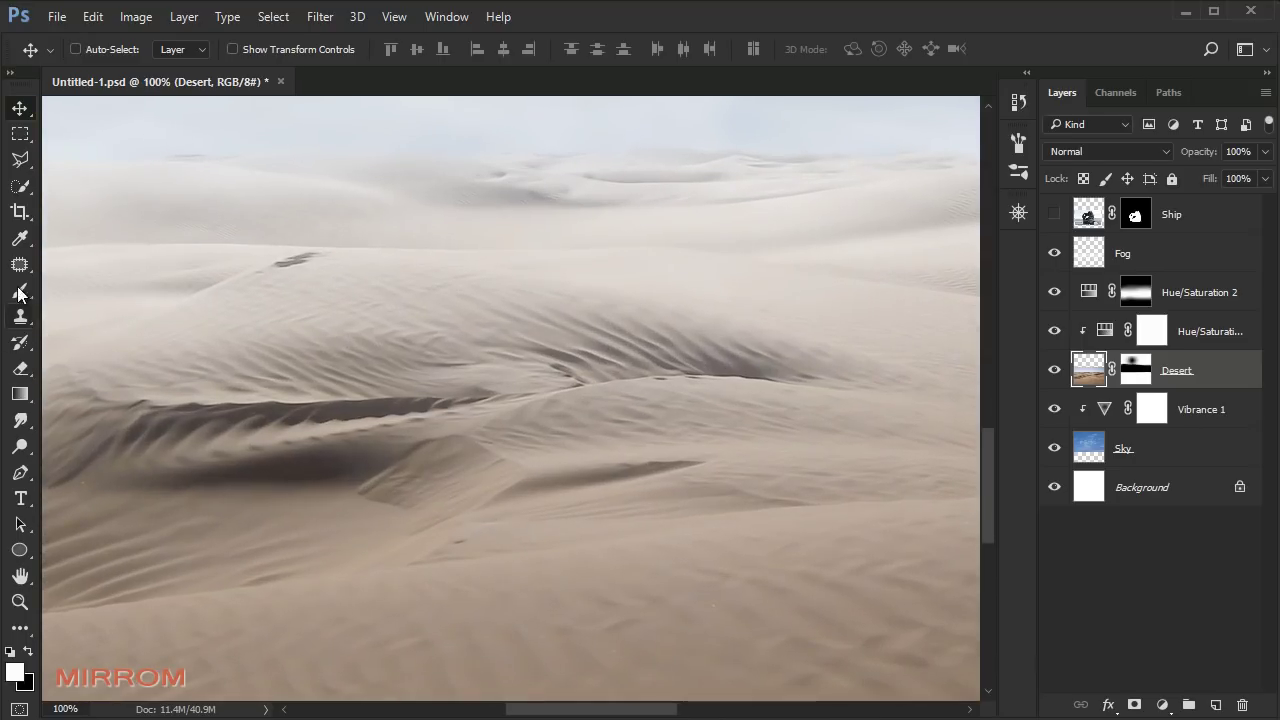
Step: Patch the dark ridge in the dunes with nearby clean sand using the Patch tool
right_click(20, 264)
click(95, 303)
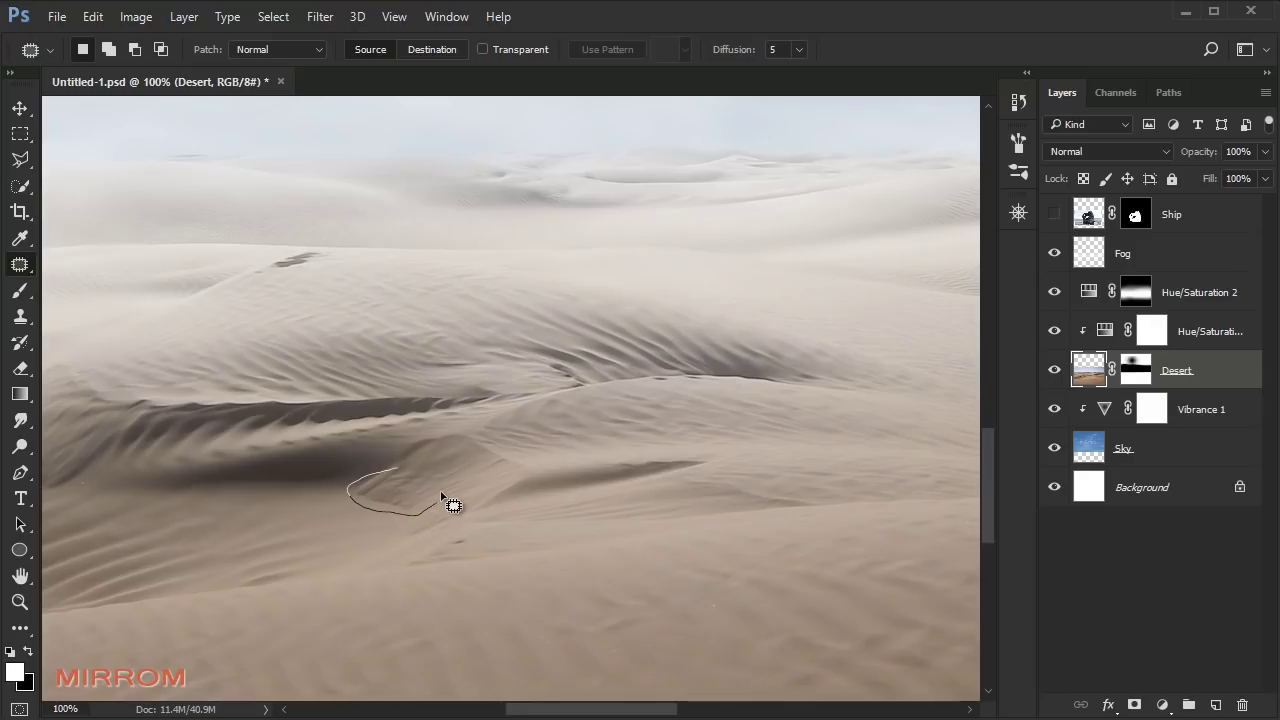
drag(400, 514, 392, 472)
mouse_move(410, 516)
mouse_down()
mouse_move(346, 531)
mouse_move(412, 545)
mouse_up()
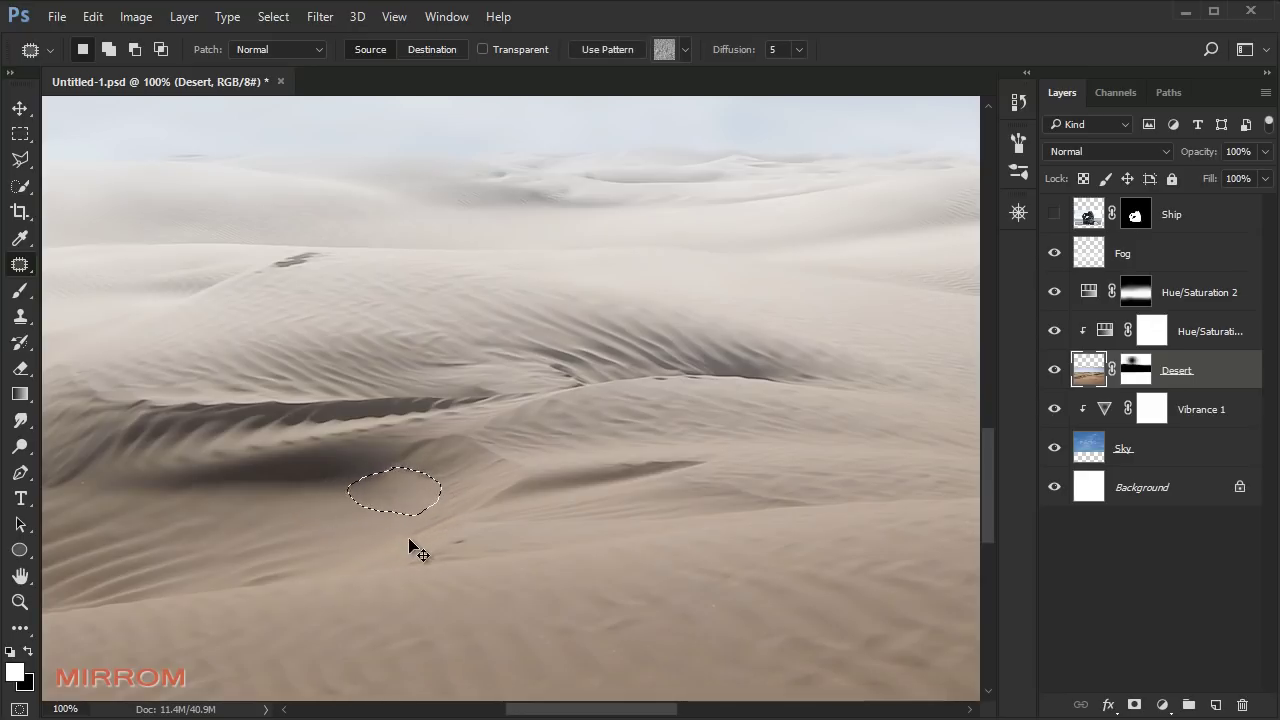
key(ctrl+d)
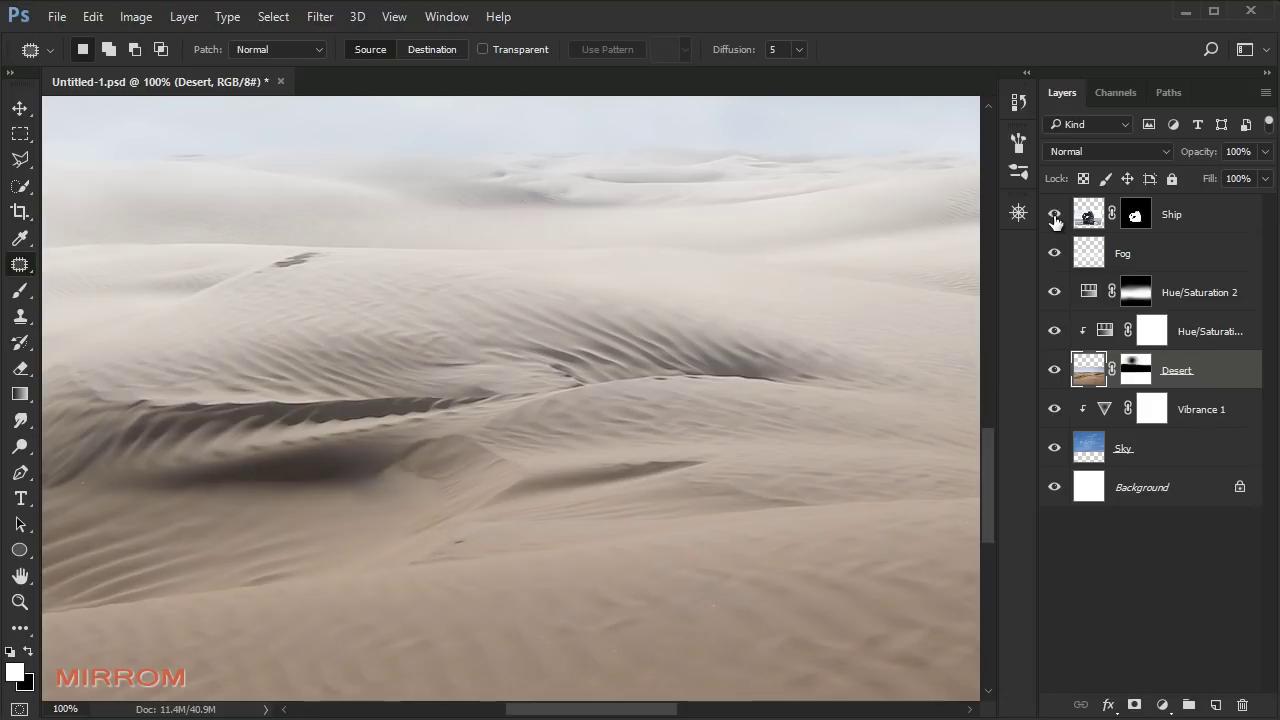
Step: Show the Ship layer again and zoom out to view the image
click(1054, 216)
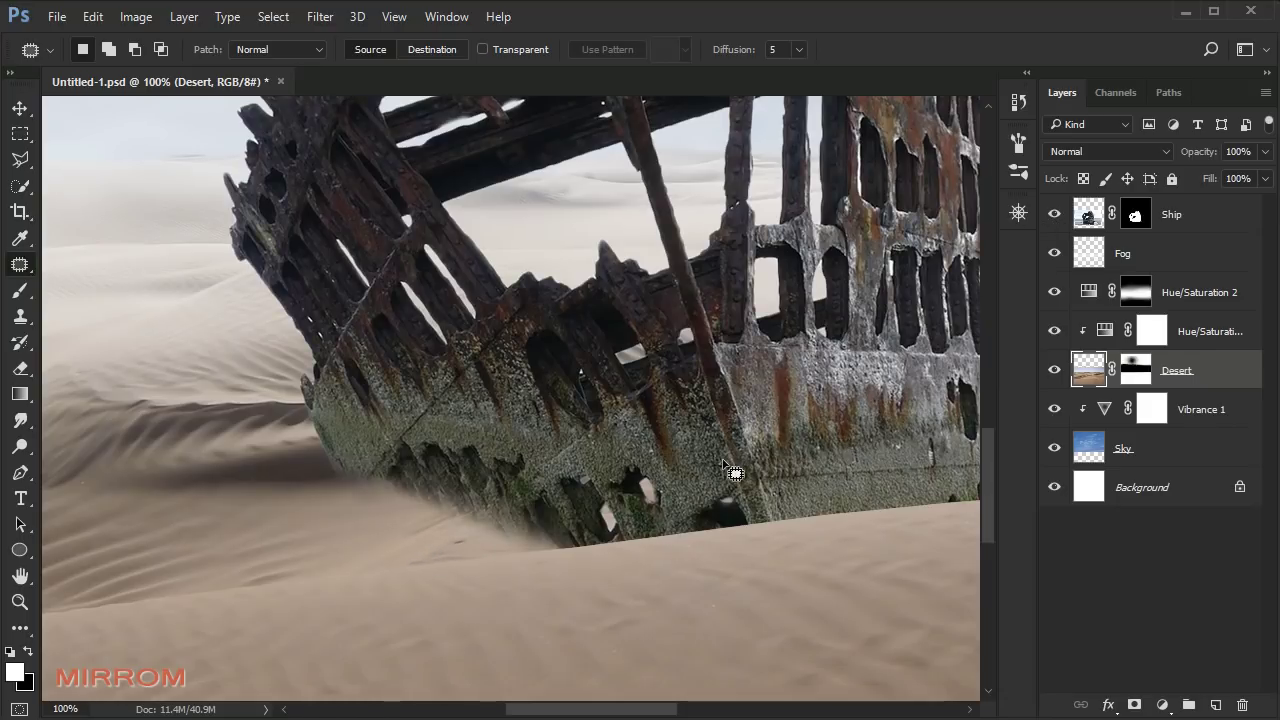
key(v)
key(ctrl+minus)
key(ctrl+minus)
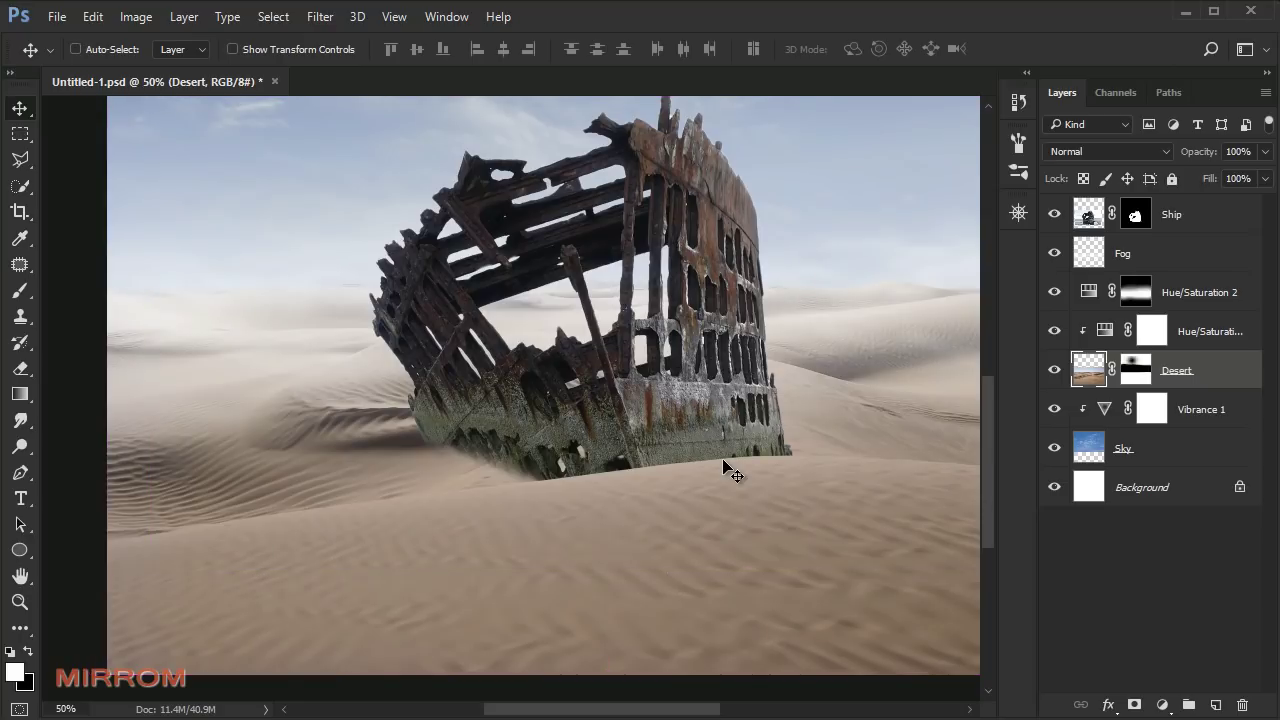
scroll(767, 425, up, 1)
scroll(786, 490, down, 2)
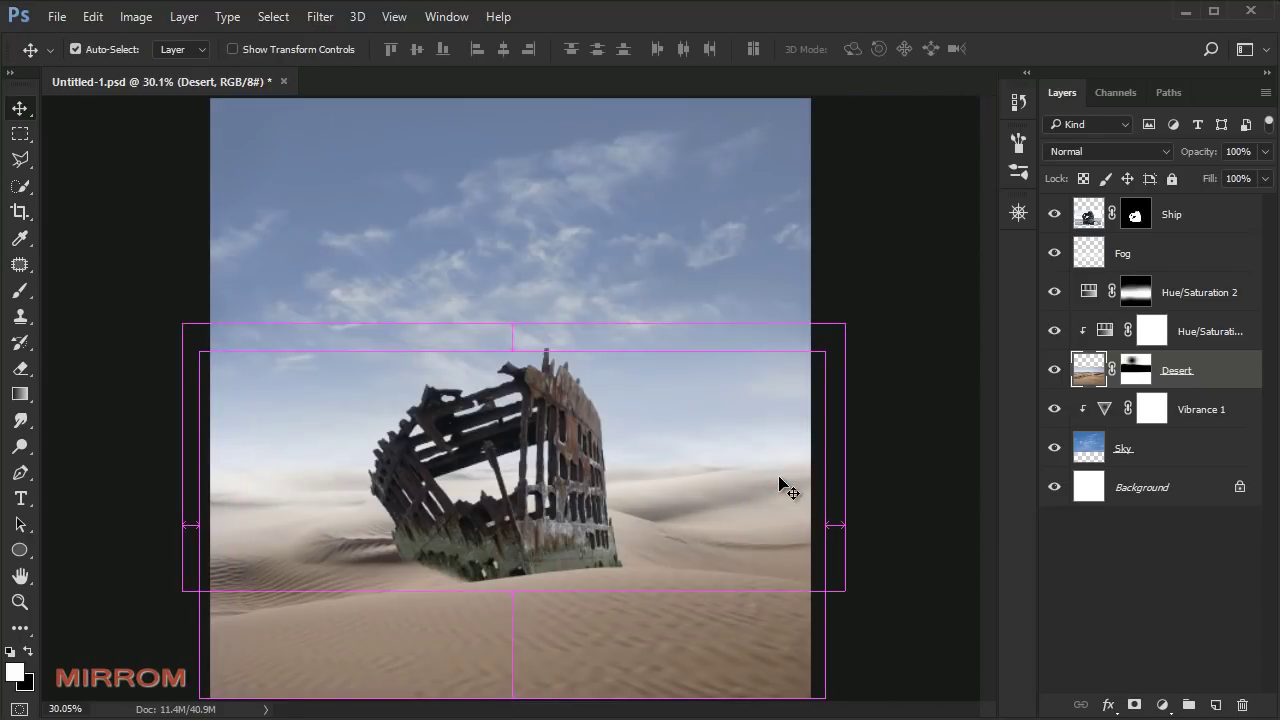
scroll(786, 490, down, 1)
Step: Add Layer 1 above Fog and paint a soft black blob with a 1200 px brush
click(1134, 226)
click(1140, 256)
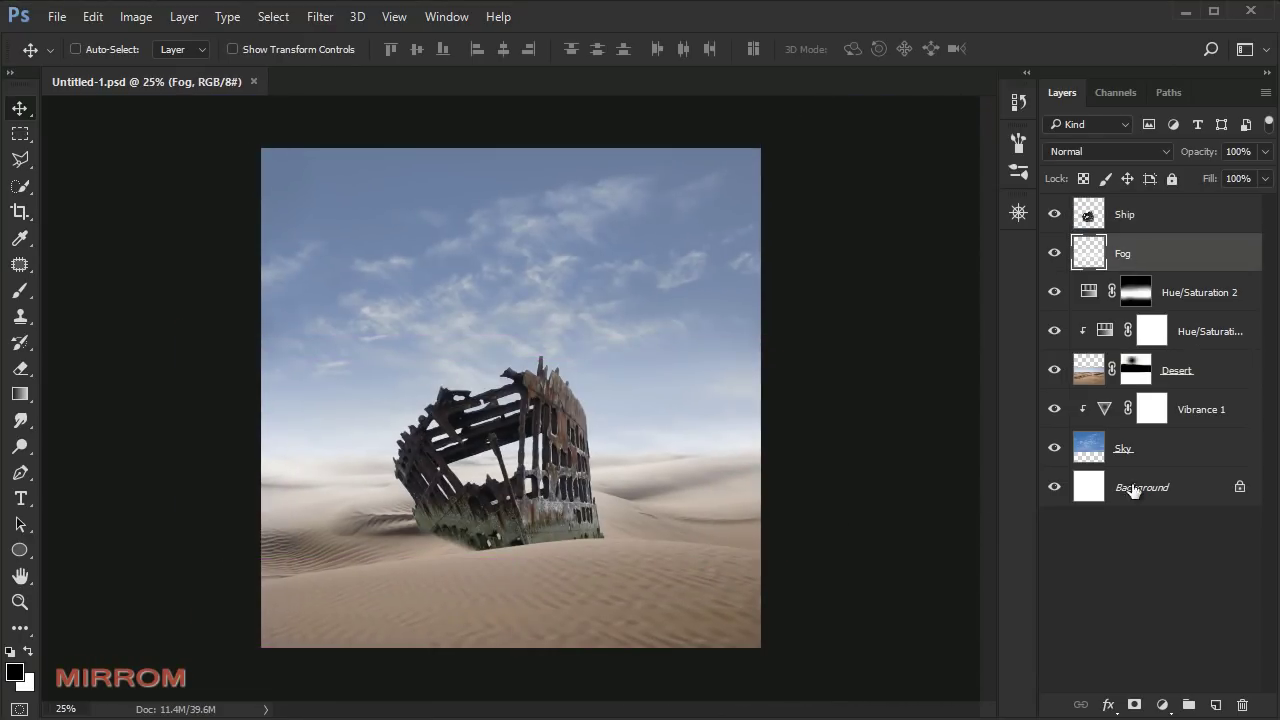
click(1213, 703)
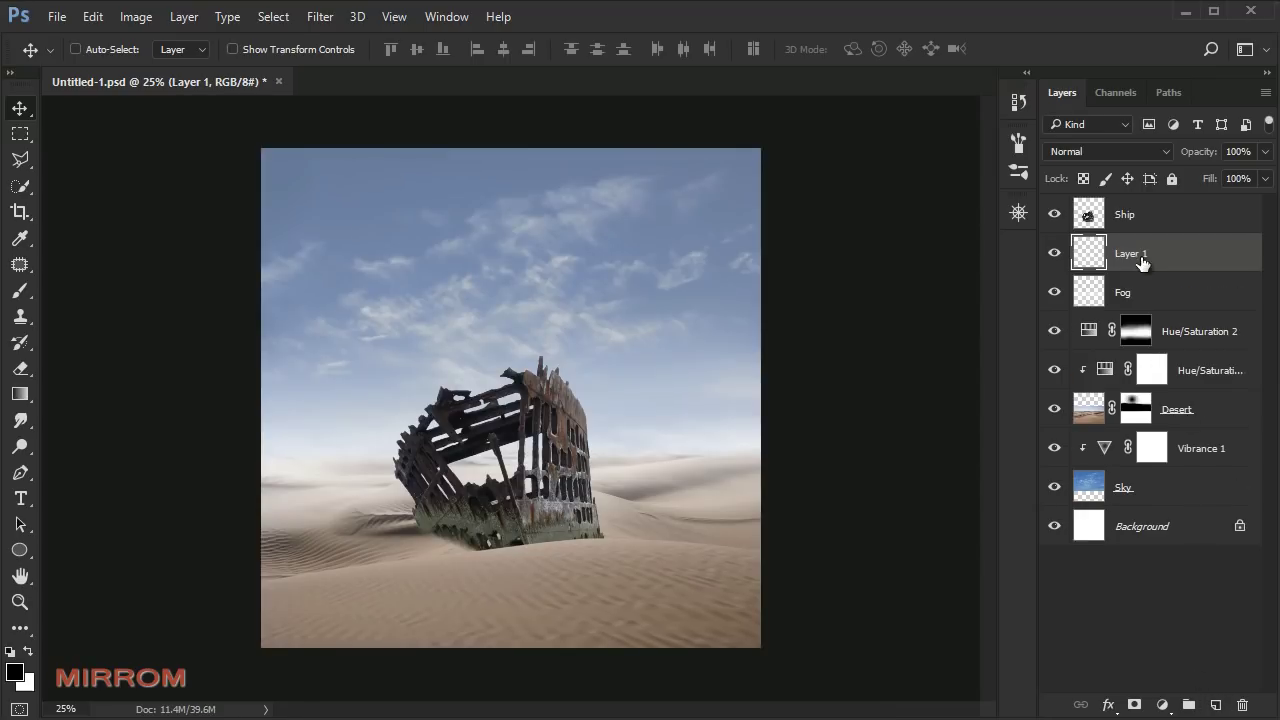
key(b)
key(bracketright)
key(bracketright)
key(bracketright)
right_click(512, 346)
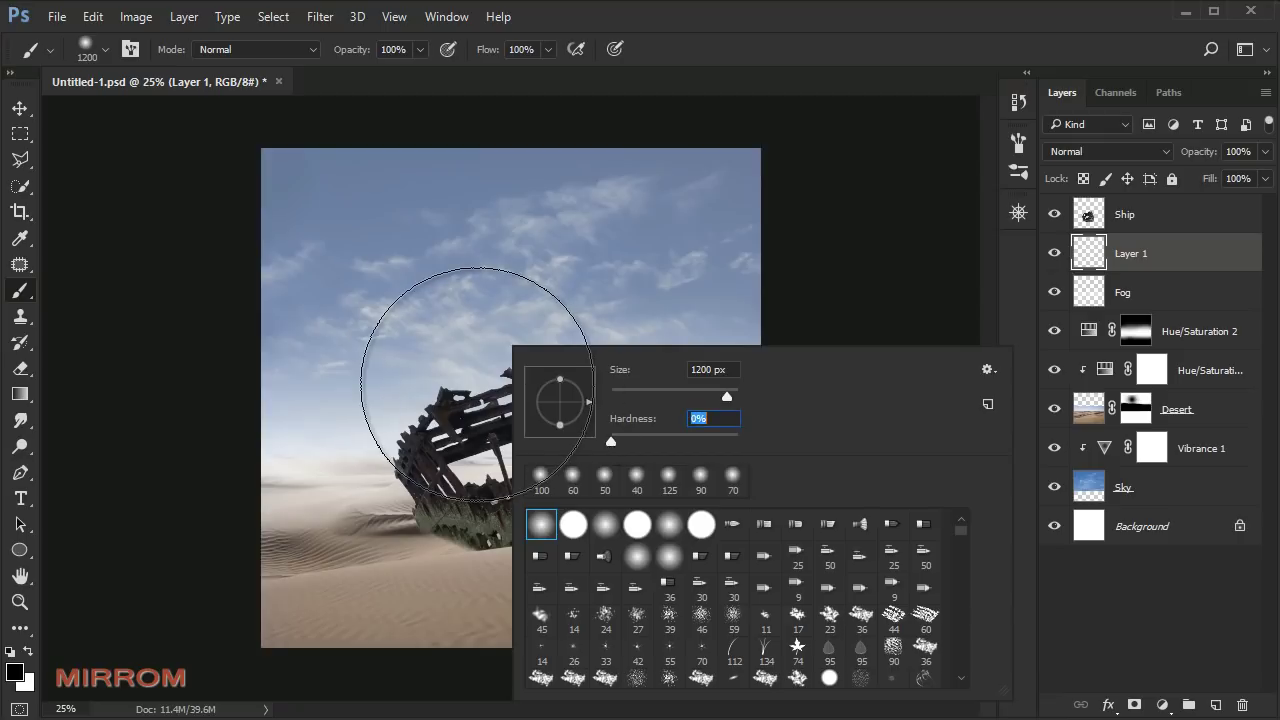
click(465, 305)
Step: Move the dark blob under the ship and squash it vertically with Free Transform
key(v)
drag(462, 290, 460, 528)
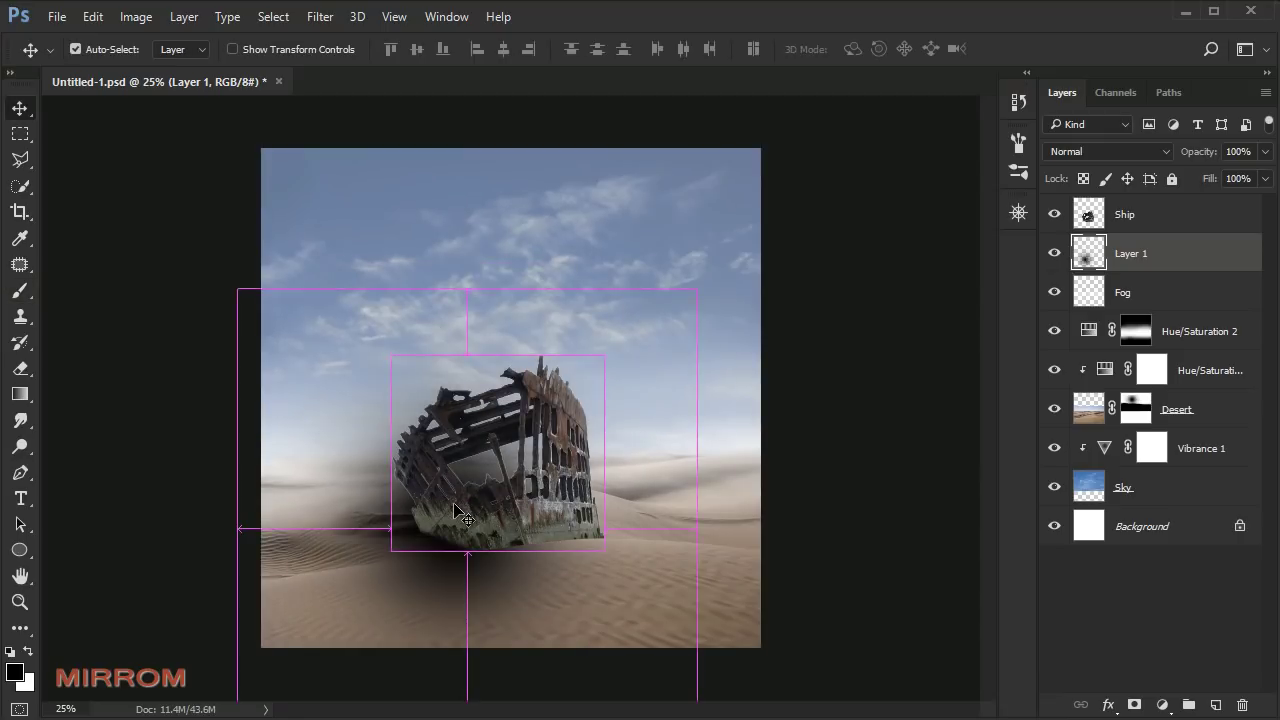
key(ctrl+t)
drag(468, 286, 468, 486)
drag(470, 530, 499, 480)
Step: Stretch the shadow wide on both sides and flatten it slightly
drag(252, 537, 99, 537)
drag(726, 537, 806, 539)
drag(452, 638, 452, 630)
drag(99, 539, 72, 540)
drag(806, 539, 828, 540)
drag(452, 447, 452, 462)
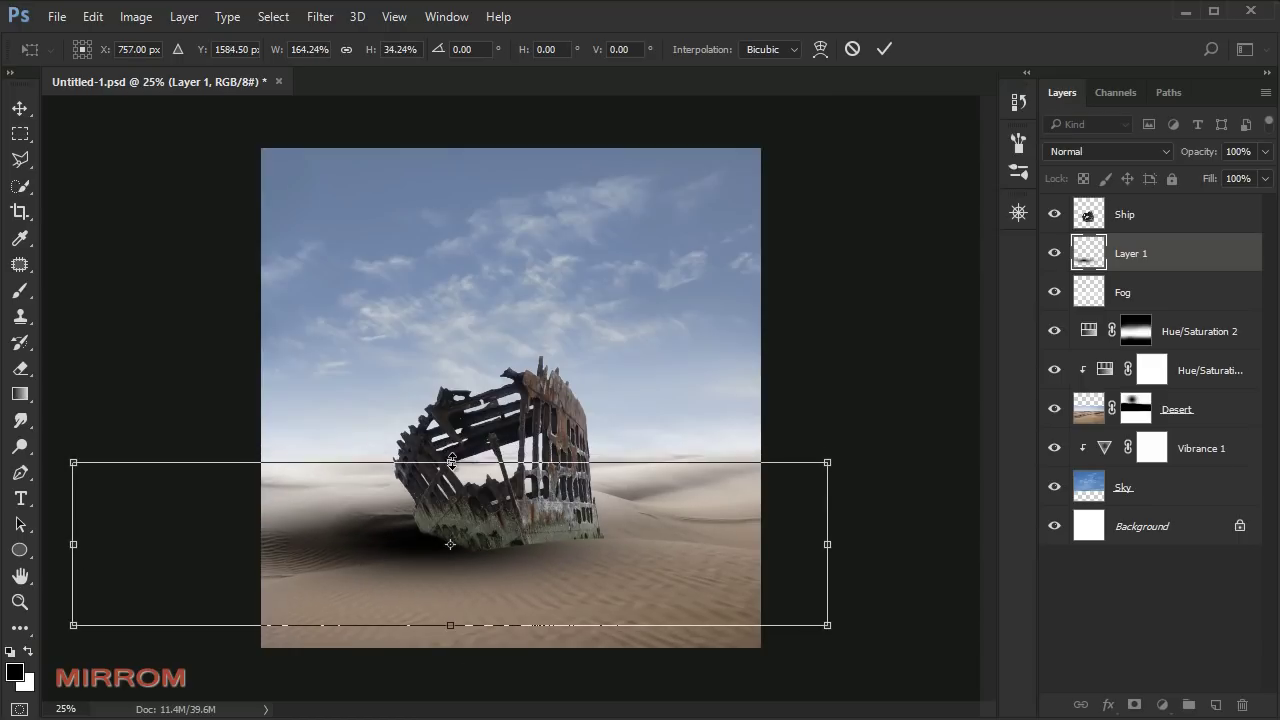
Step: Perspective-skew the shadow's bottom edge to the left and commit the transform
right_click(590, 517)
click(650, 331)
drag(450, 625, 437, 627)
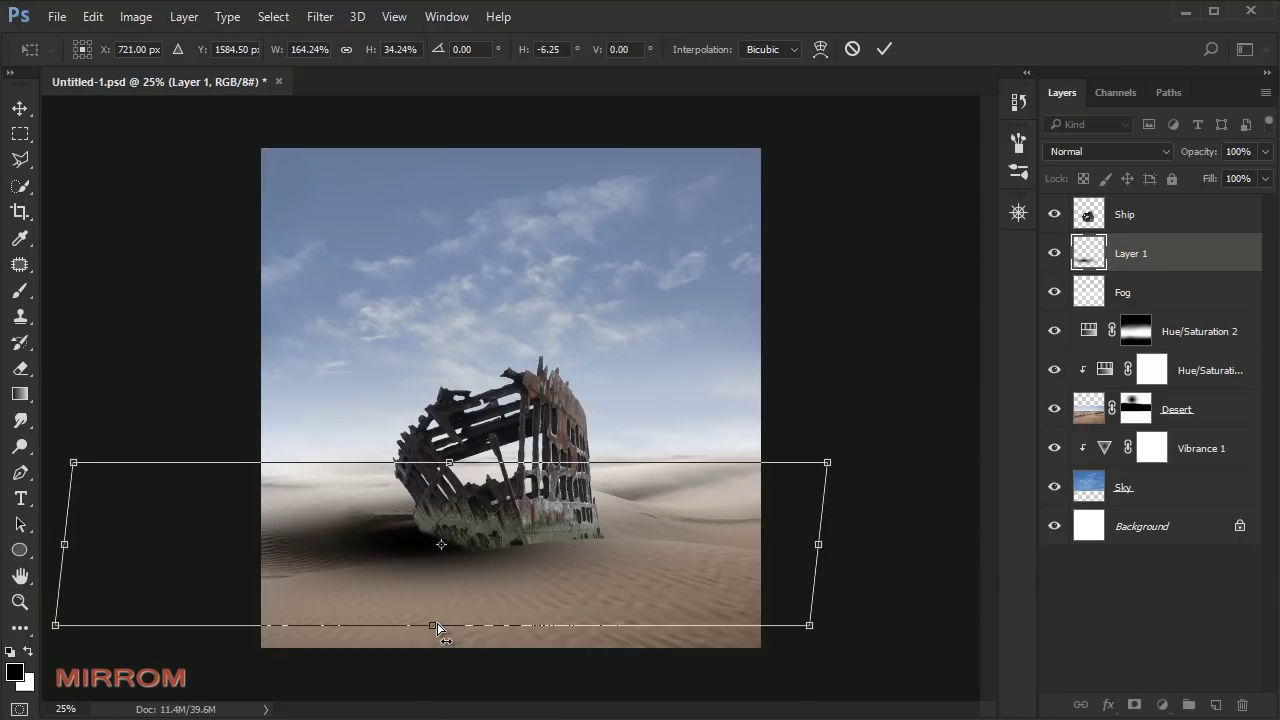
click(884, 49)
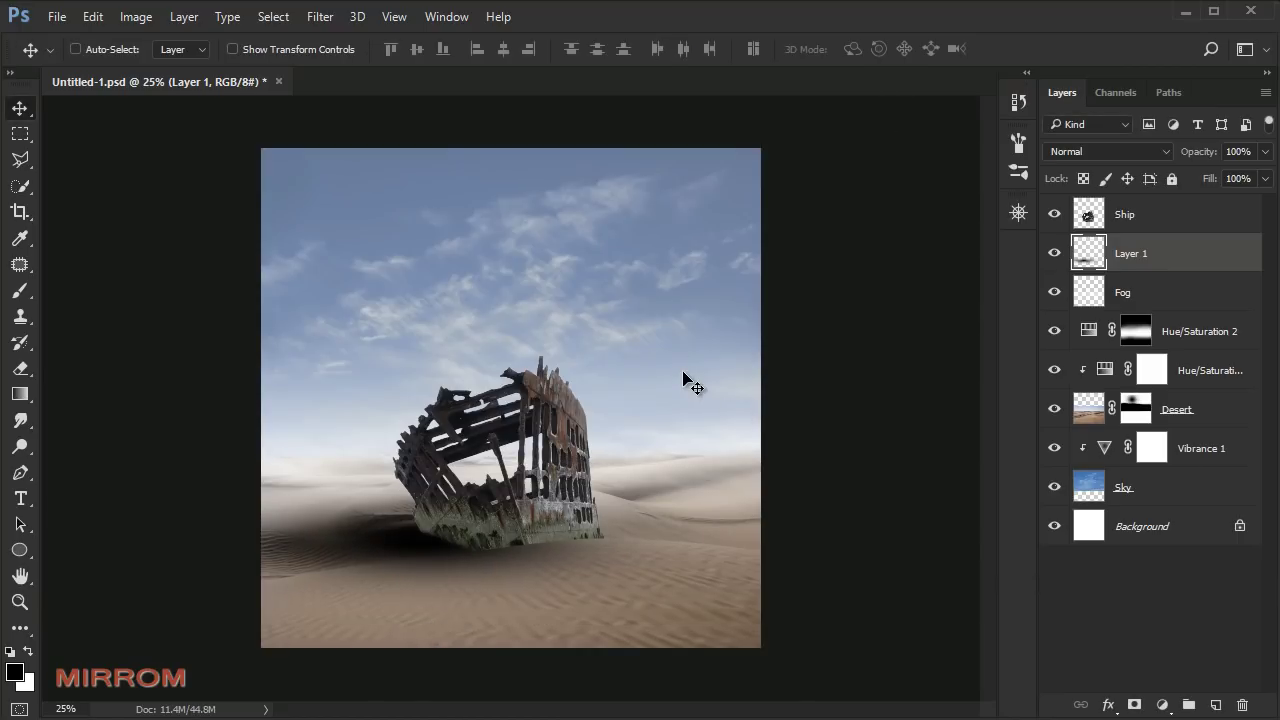
Step: Set Layer 1's opacity to 83%
click(1265, 151)
drag(1262, 176, 1257, 176)
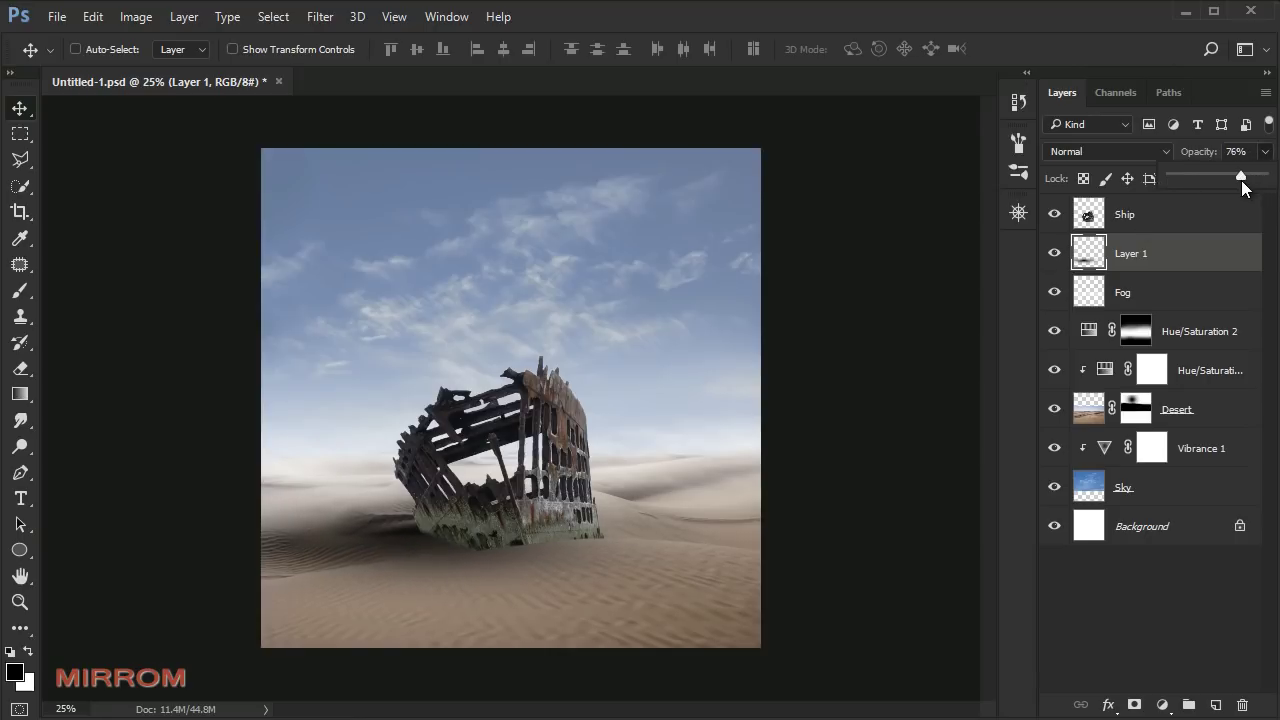
drag(1242, 181, 1244, 181)
click(1184, 257)
Step: Add a layer mask to Layer 1 and paint black over the lower-right sand with a 400 px brush
drag(598, 660, 371, 623)
scroll(371, 623, up, 1)
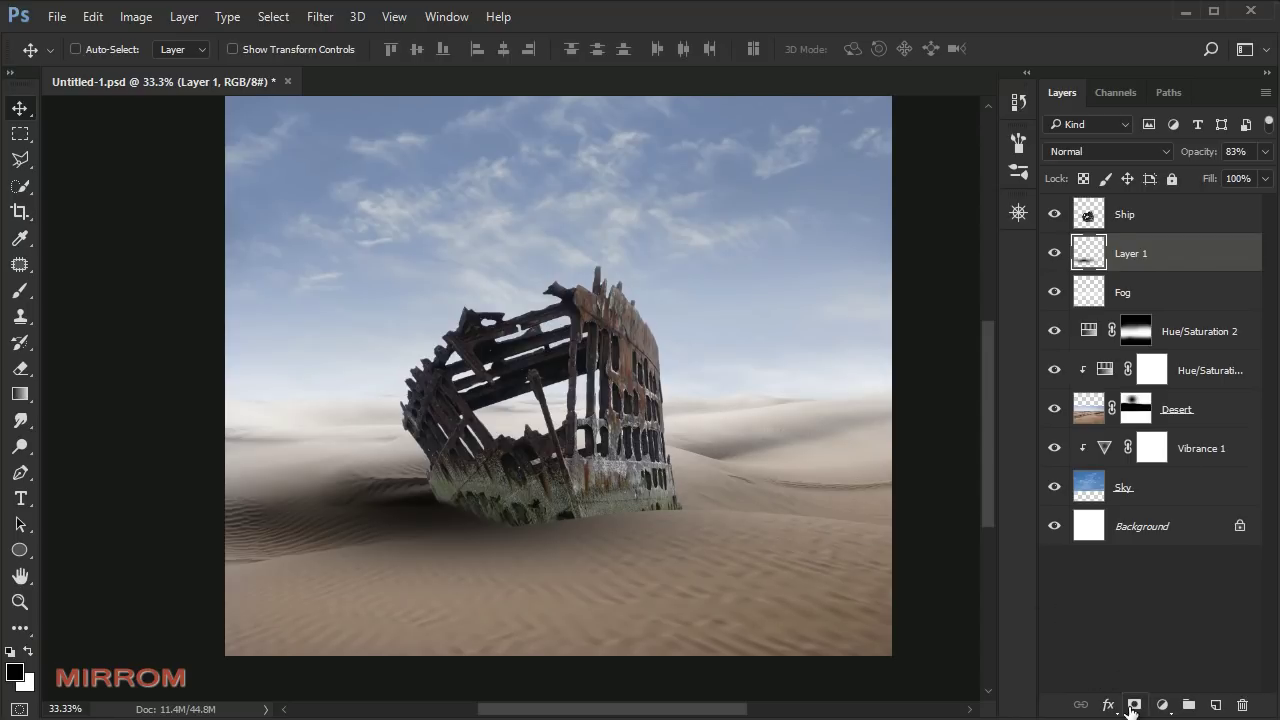
click(1134, 705)
key(b)
key(bracketleft)
key(bracketleft)
key(bracketleft)
drag(694, 531, 833, 576)
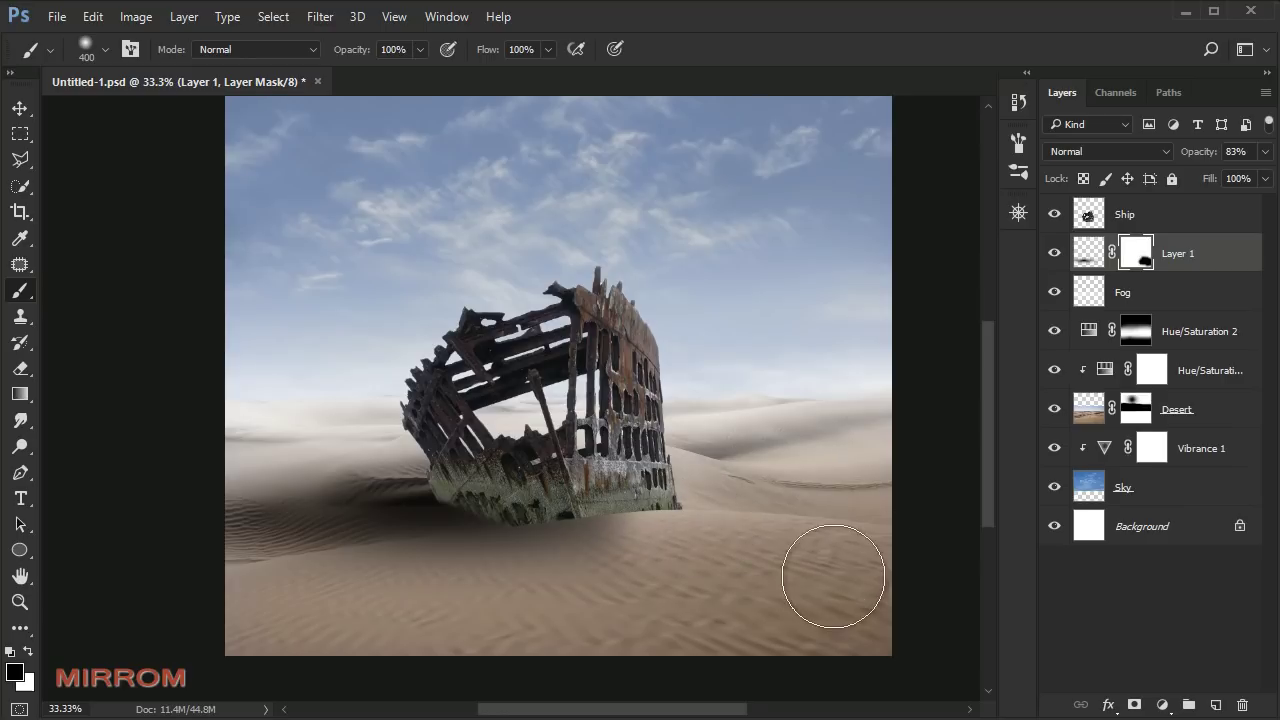
key(bracketright)
key(bracketleft)
drag(674, 514, 626, 573)
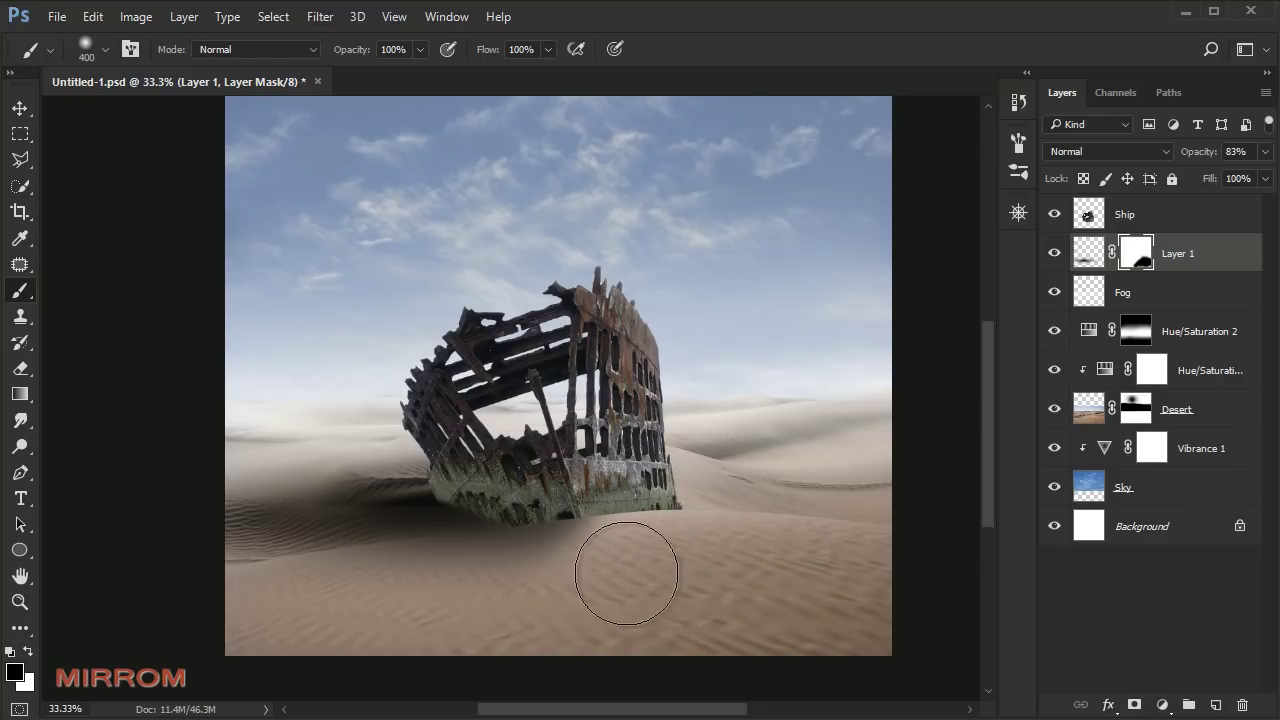
Step: Mask the shadow out of the bottom sand with 250–400 px brush strokes
key(bracketleft)
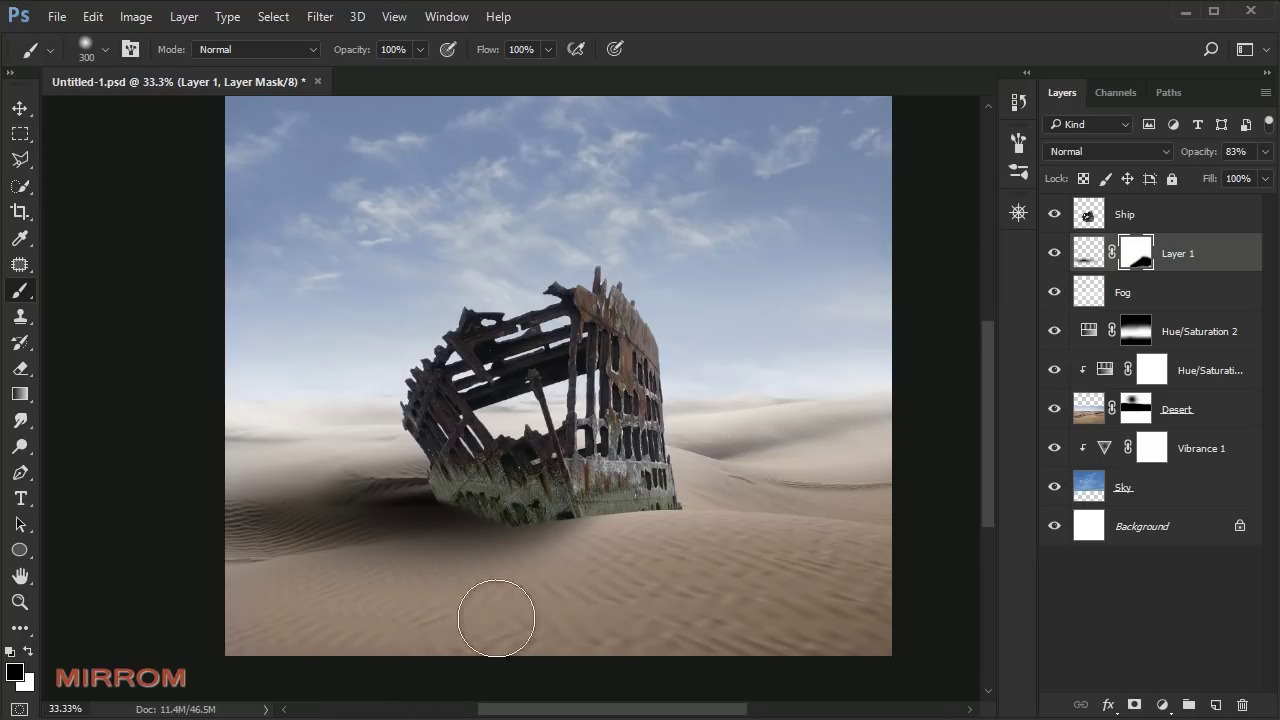
key(bracketright)
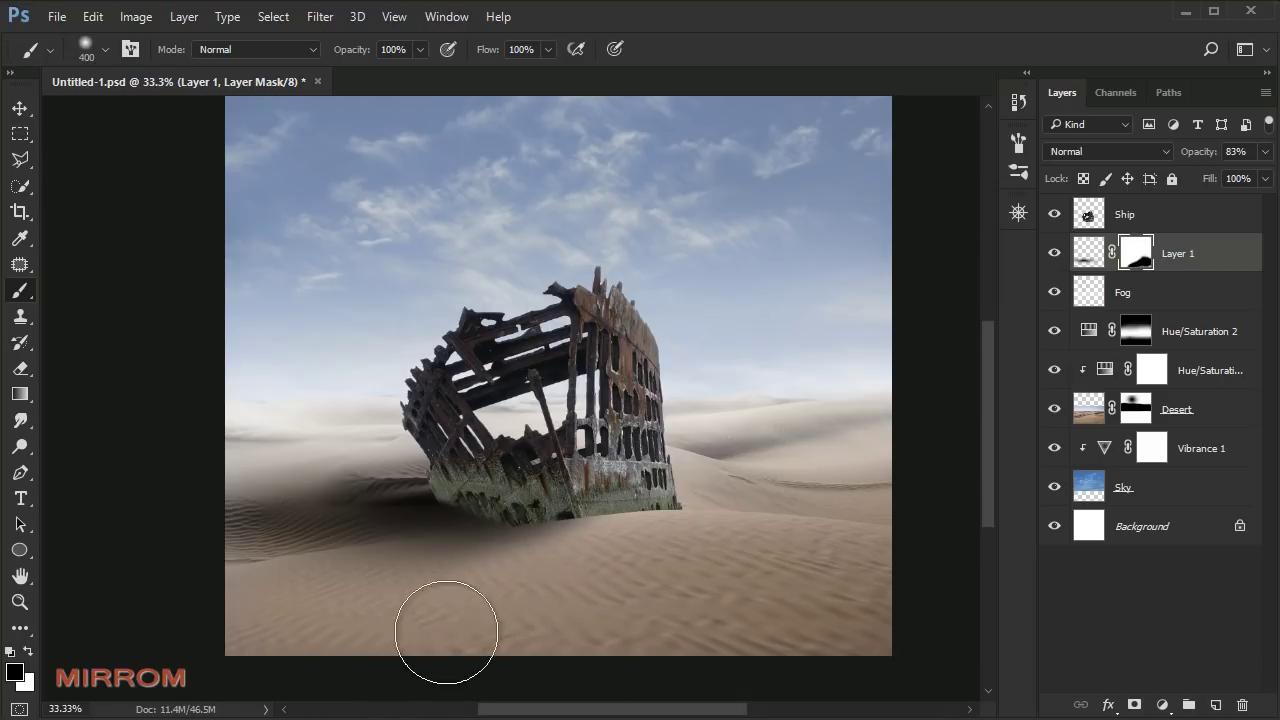
drag(531, 606, 620, 586)
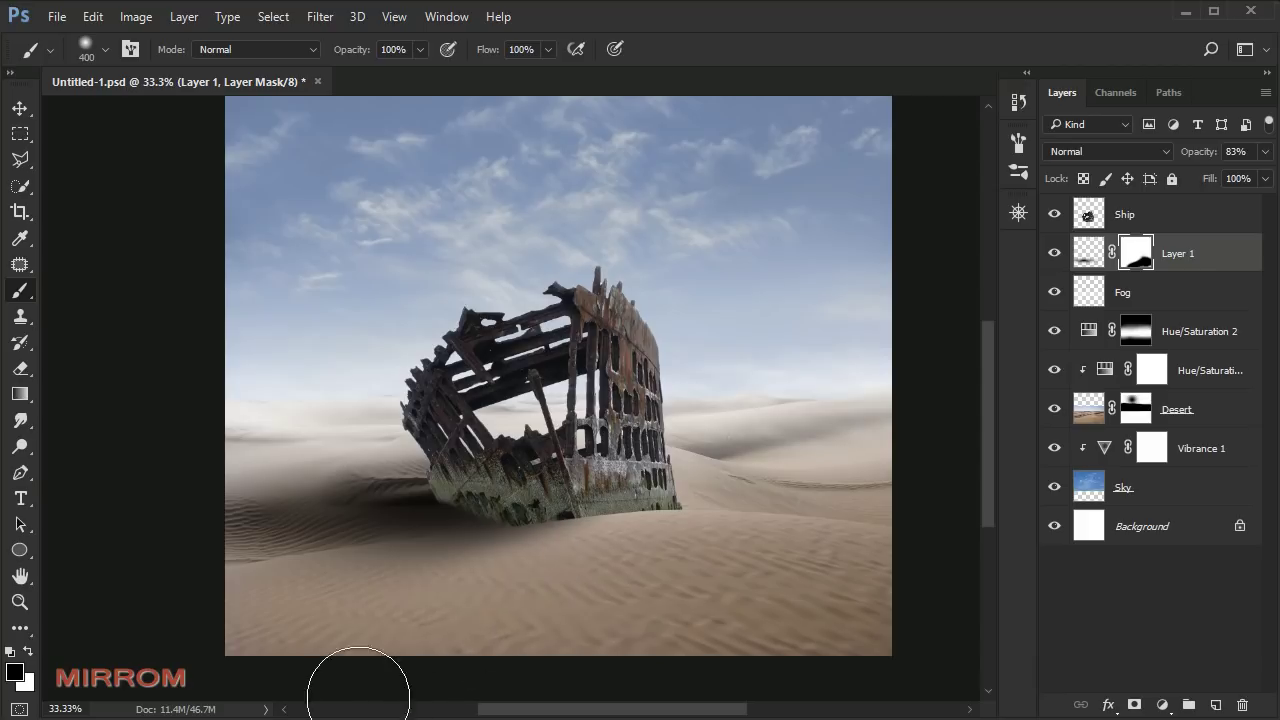
key(bracketleft)
key(bracketleft)
mouse_move(443, 428)
mouse_down()
mouse_move(229, 434)
mouse_move(307, 450)
mouse_move(359, 429)
mouse_up()
key(bracketright)
key(bracketright)
key(bracketright)
key(bracketright)
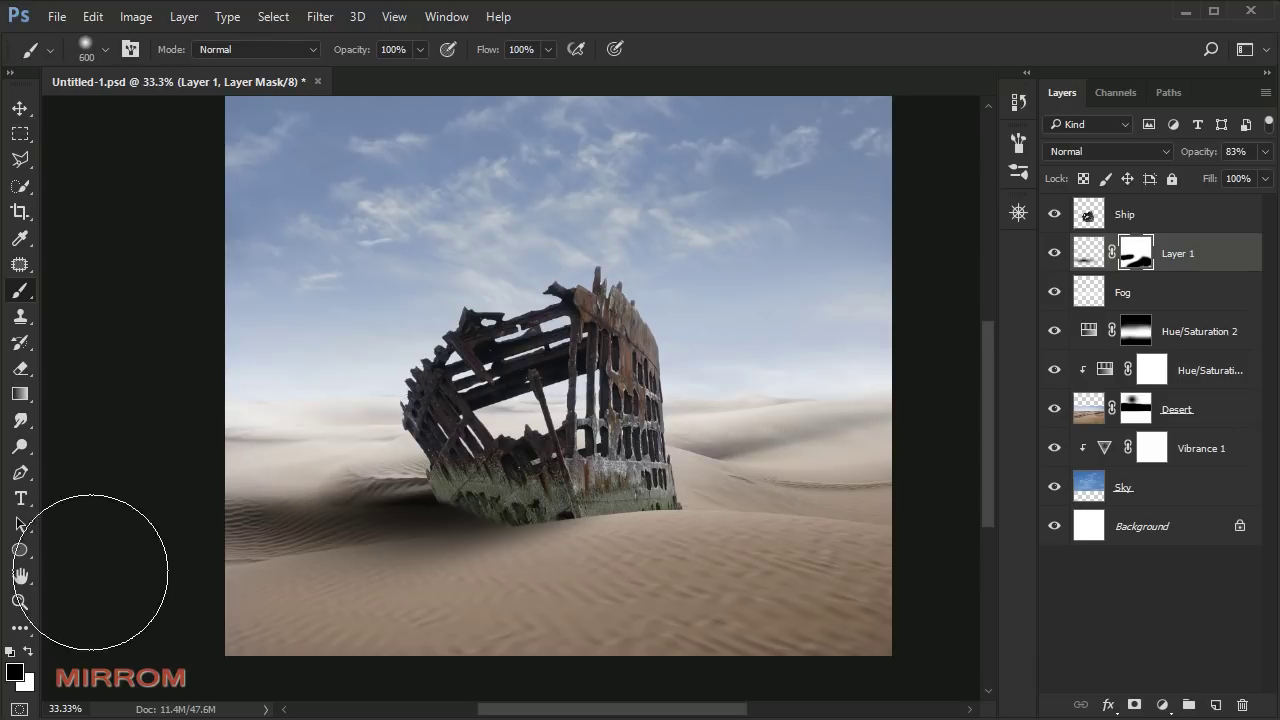
key(bracketleft)
key(bracketleft)
key(bracketleft)
drag(300, 651, 451, 629)
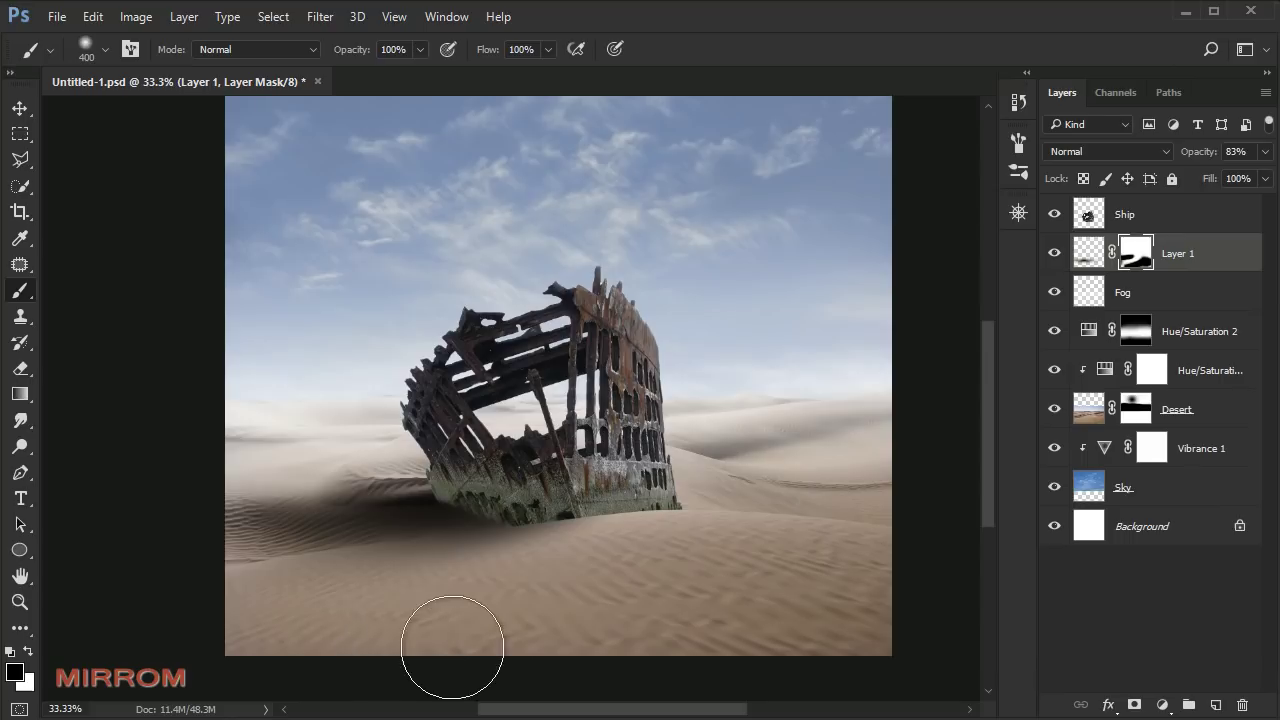
Step: Switch the painting colour to white with a 58 px brush, then nudge Layer 1 with the Move tool
key(x)
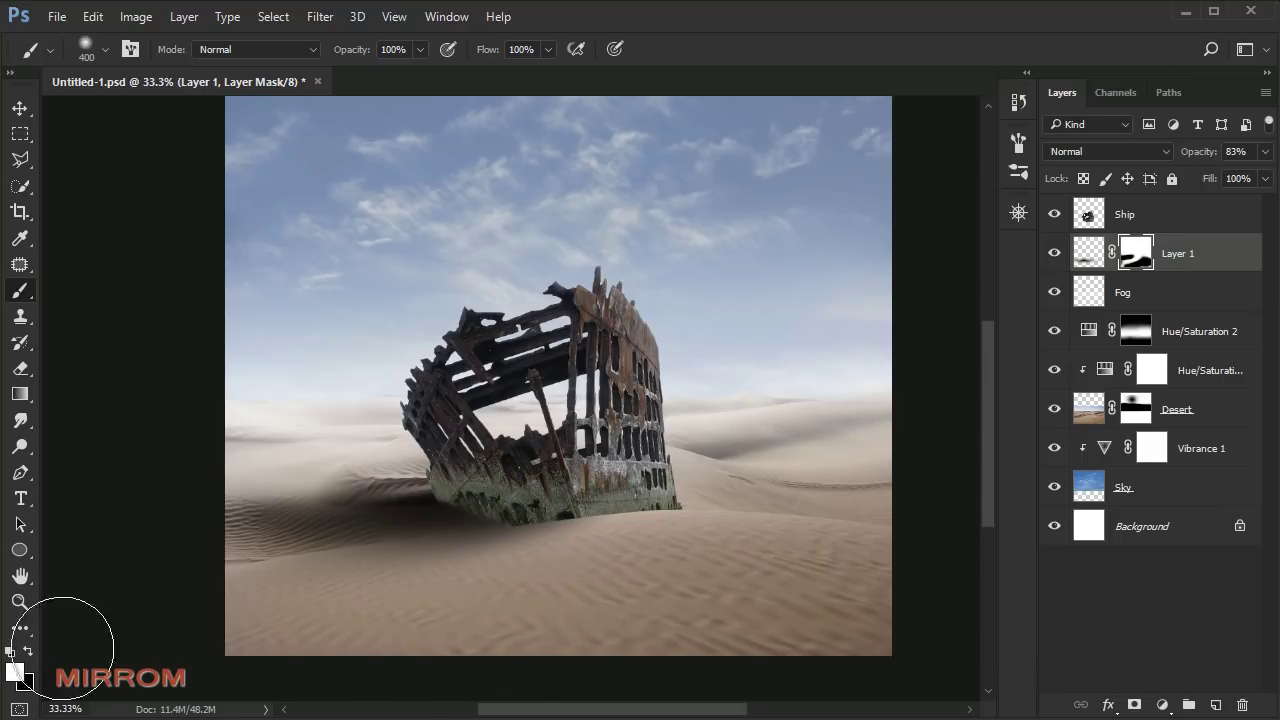
right_click(530, 427)
drag(676, 439, 674, 439)
click(465, 507)
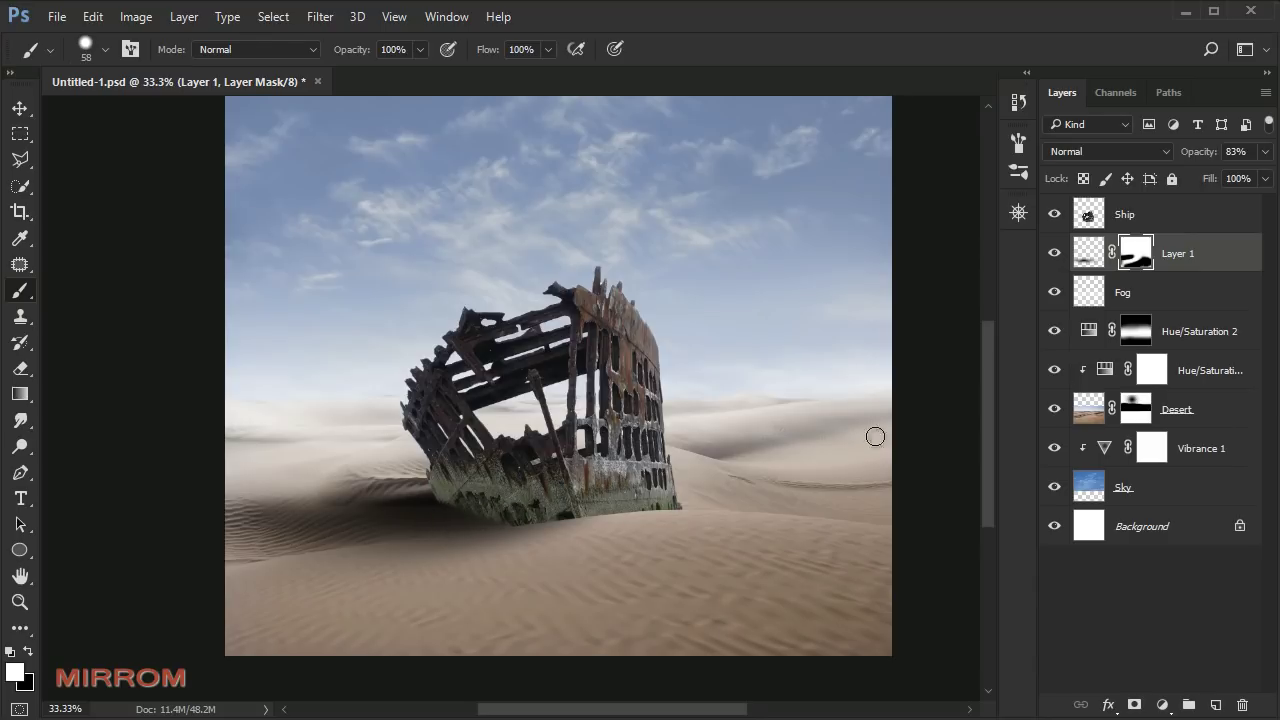
key(v)
drag(722, 452, 757, 442)
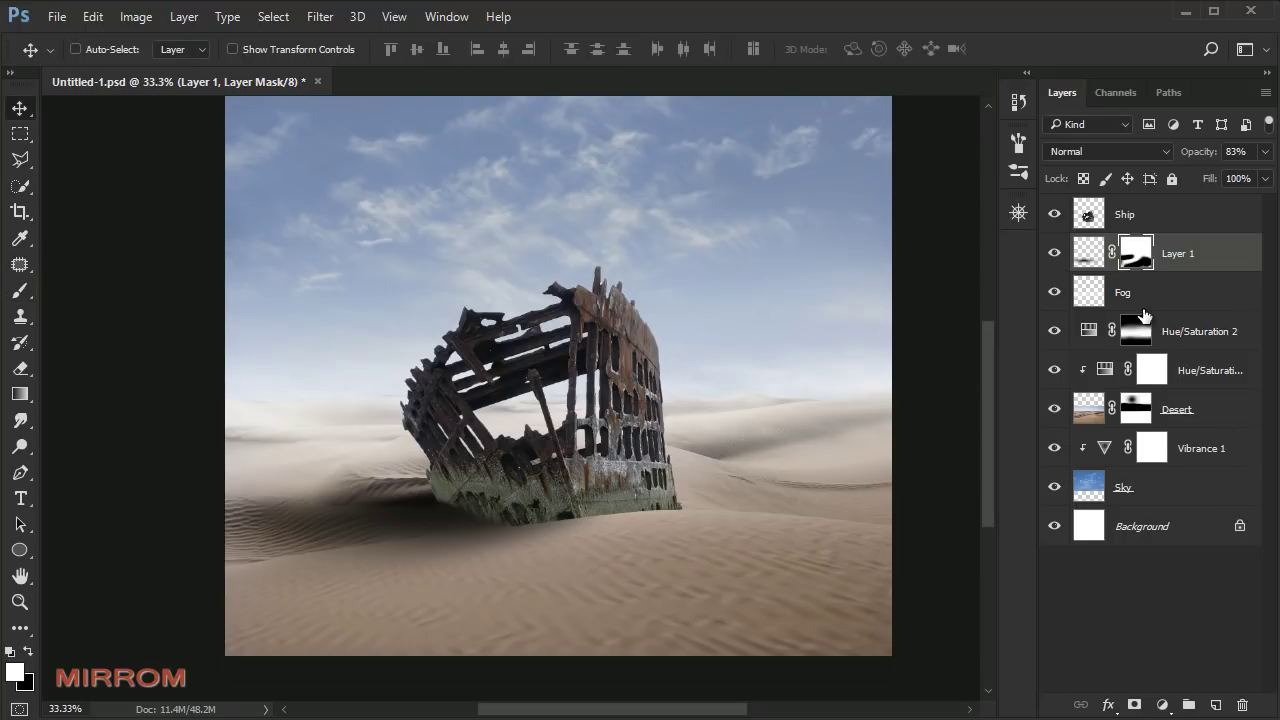
Step: Add a new Layer 2 above Ship and clip it to the Ship layer
click(1166, 219)
scroll(849, 334, up, 1)
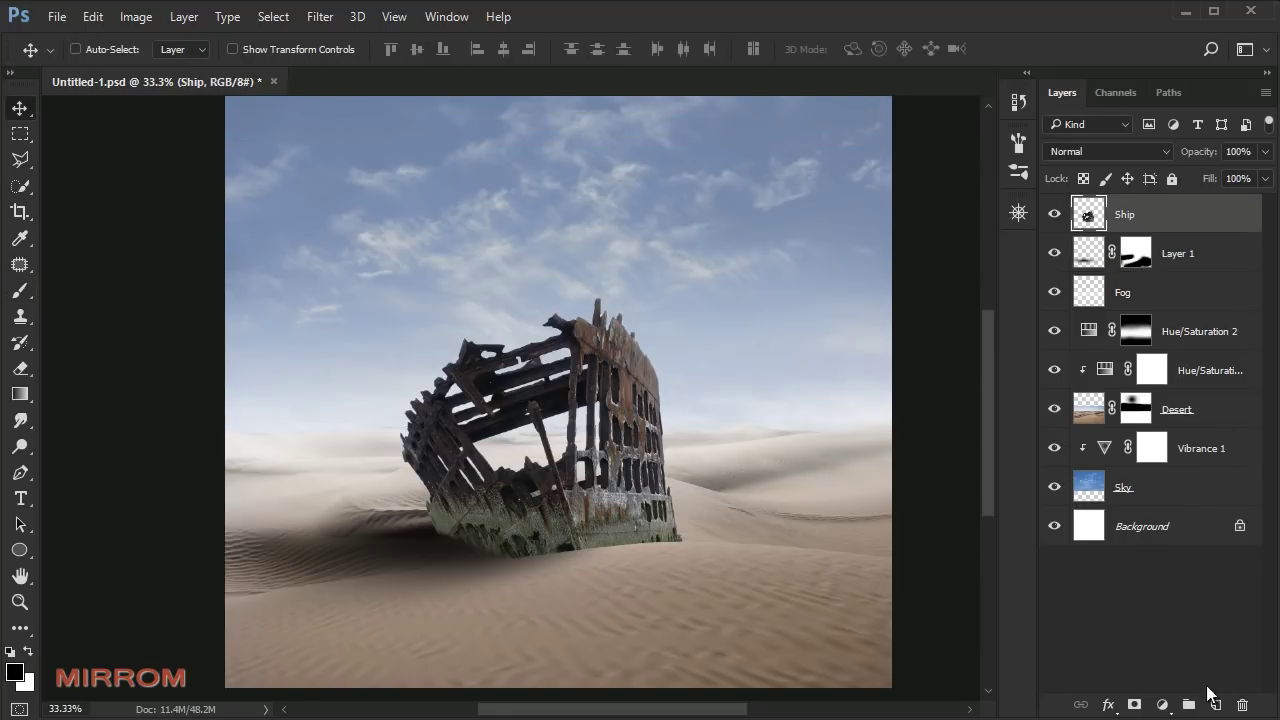
click(1215, 704)
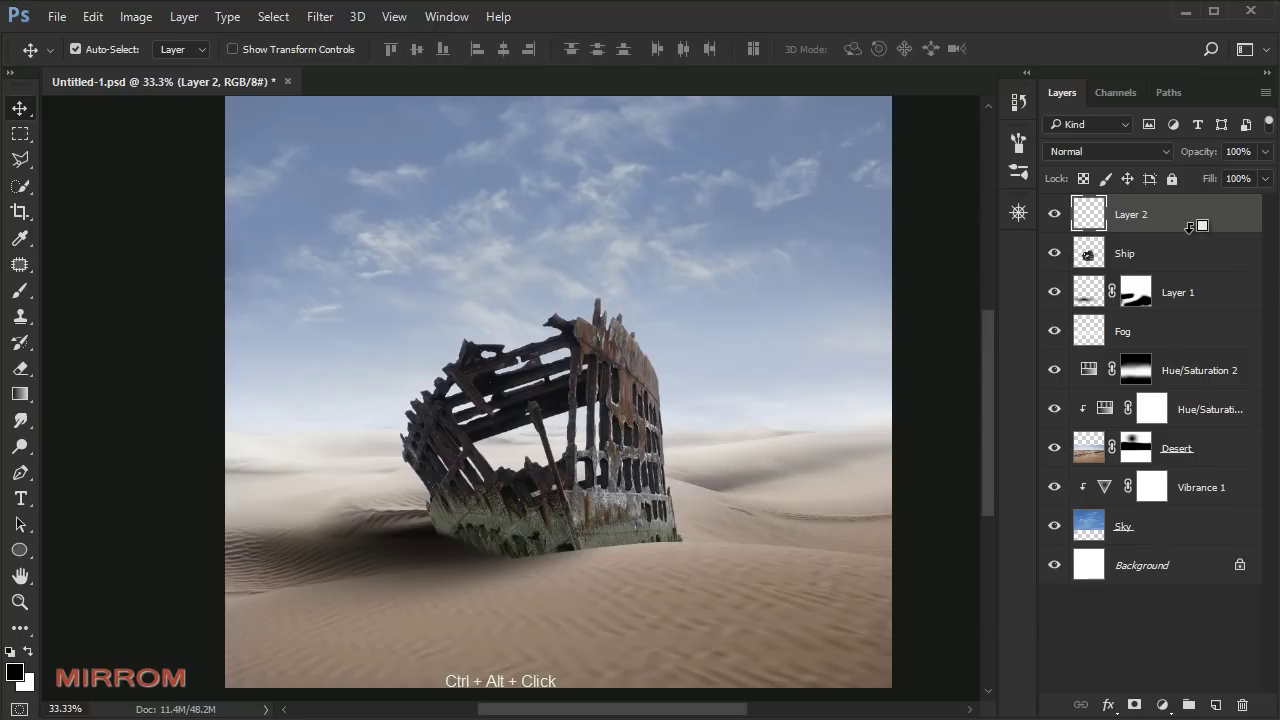
alt+click(1189, 227)
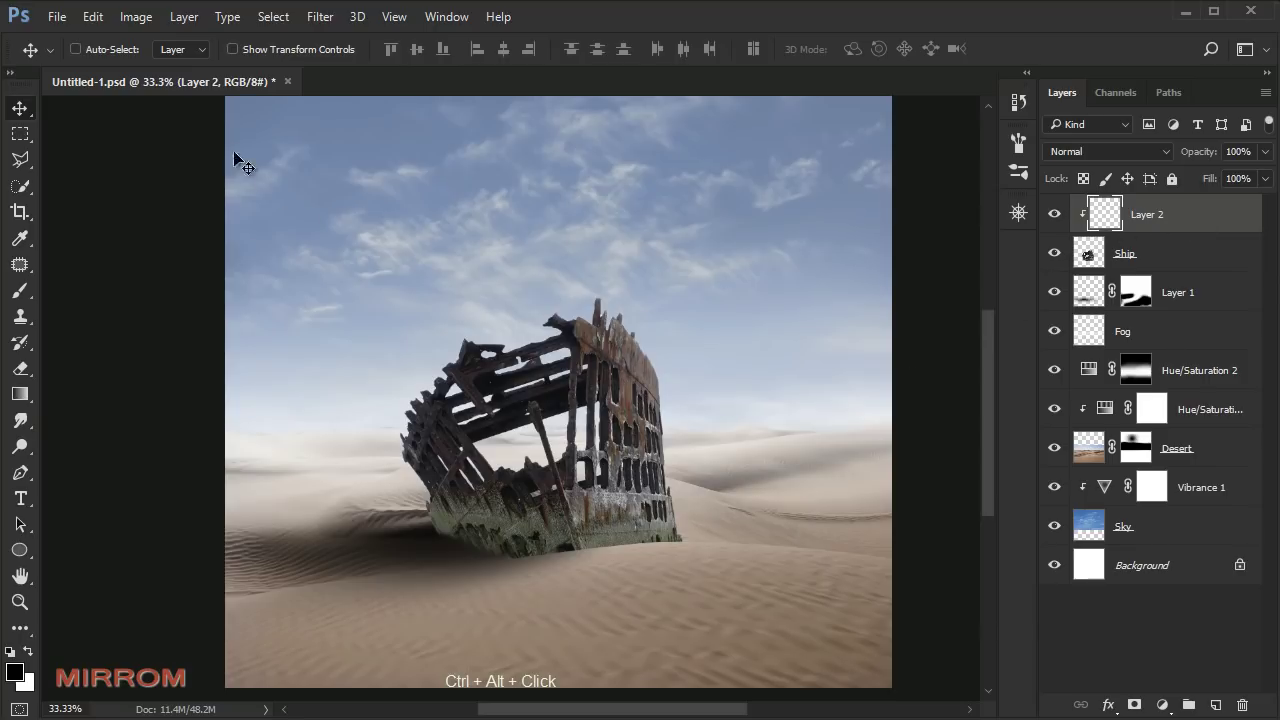
Step: Fill Layer 2 with 50% Gray using Overlay fill blending
click(92, 16)
click(207, 318)
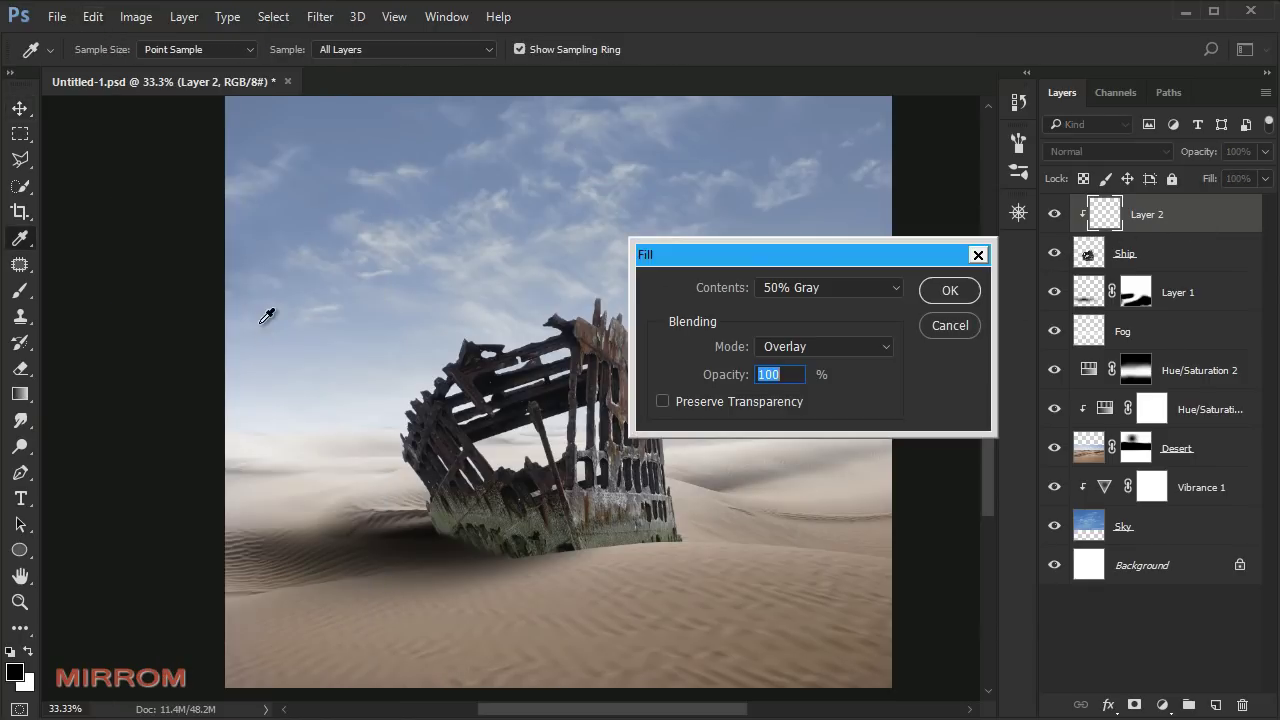
click(805, 293)
click(808, 431)
click(806, 350)
click(800, 248)
click(950, 293)
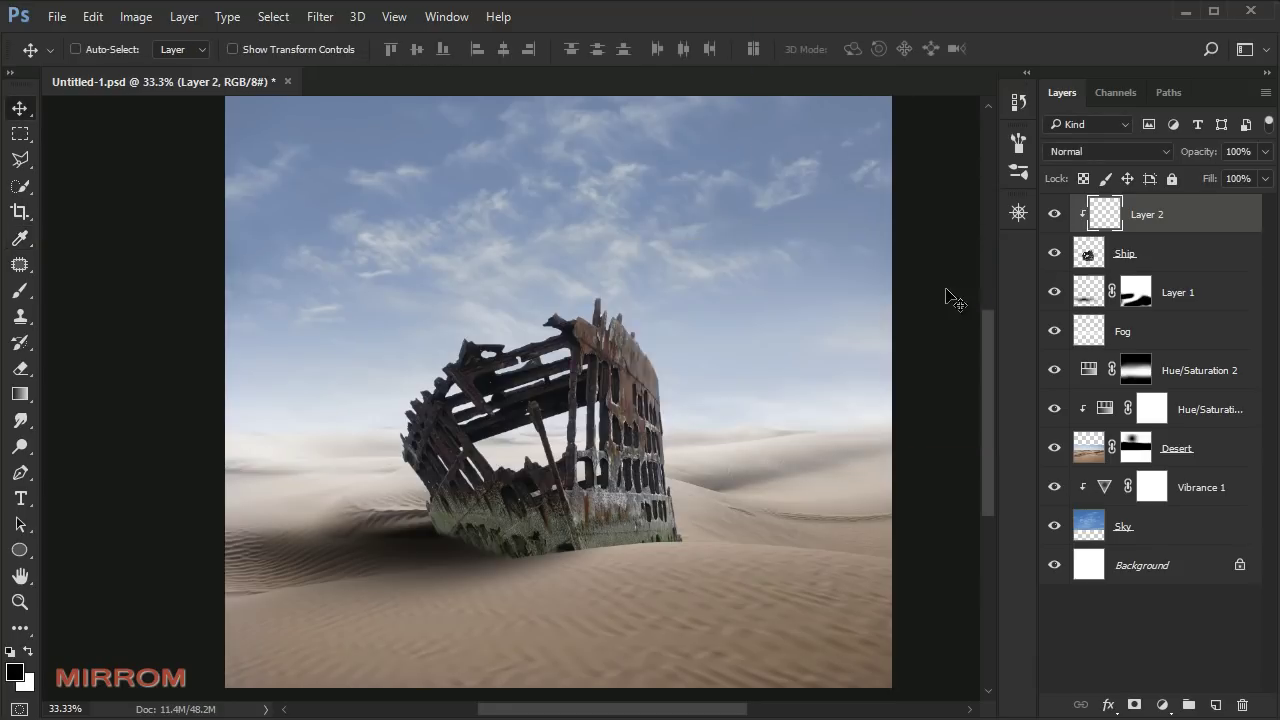
Step: Set Layer 2's blend mode to Overlay and pick the Burn tool
click(1069, 154)
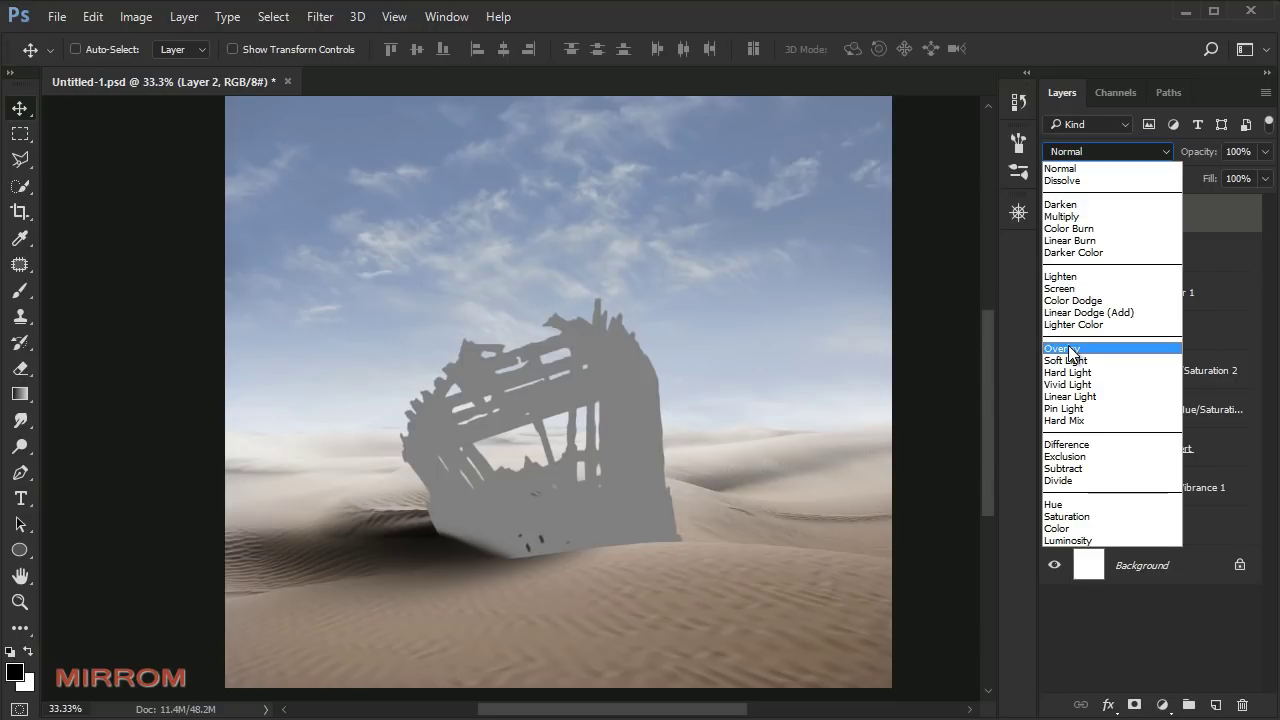
click(1069, 348)
click(32, 444)
right_click(32, 448)
click(80, 464)
Step: Burn the ship's base at 30% exposure with a 300 px brush
drag(393, 52, 374, 74)
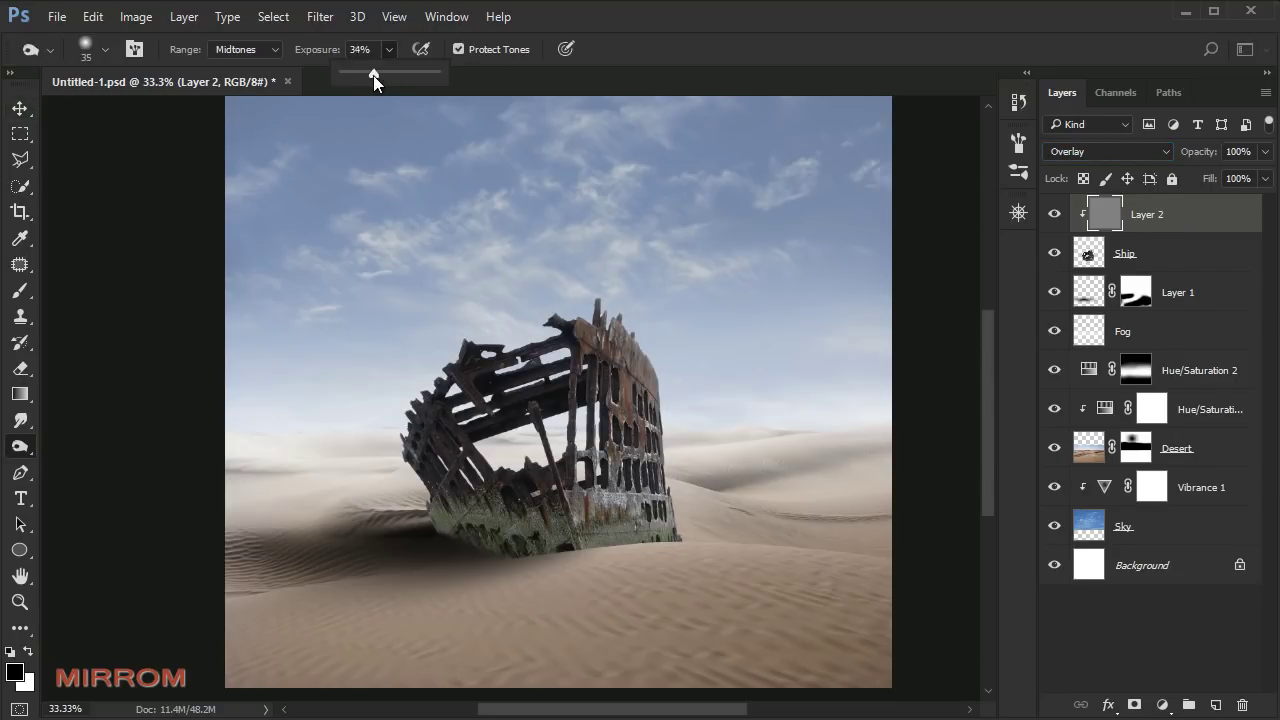
click(347, 228)
key(bracketright)
key(bracketright)
key(bracketright)
key(bracketright)
key(bracketright)
key(bracketright)
key(bracketright)
key(bracketright)
key(bracketleft)
mouse_move(534, 557)
mouse_down()
mouse_move(466, 492)
mouse_move(366, 514)
mouse_move(486, 543)
mouse_move(323, 509)
mouse_move(532, 518)
mouse_up()
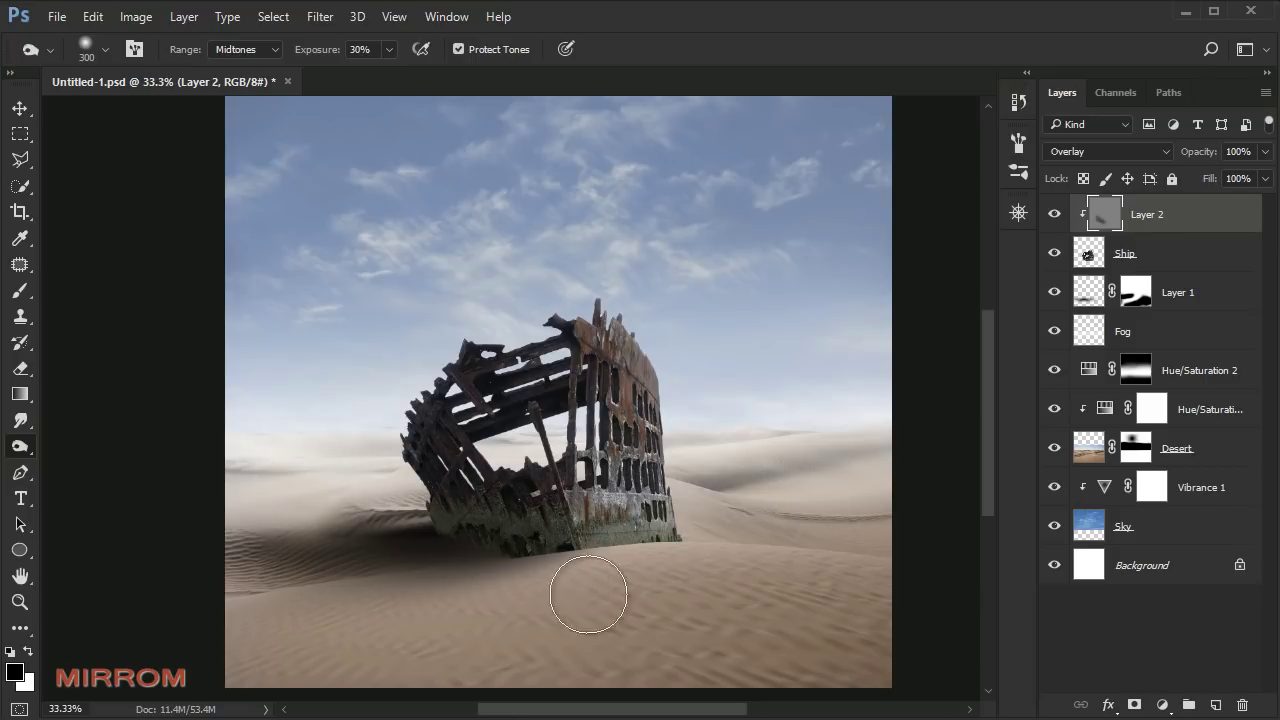
key(bracketleft)
key(bracketleft)
key(bracketleft)
click(605, 470)
key(bracketright)
key(bracketright)
key(bracketleft)
key(bracketleft)
key(bracketleft)
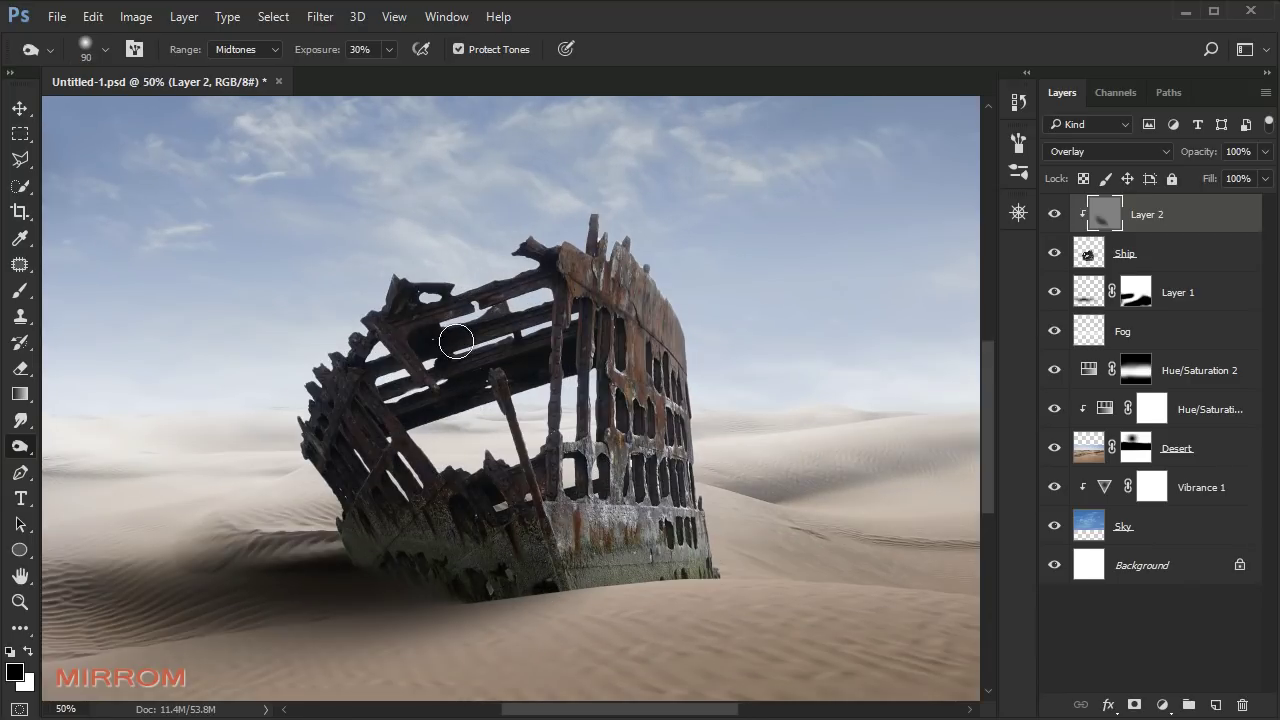
Step: Dodge the right side of the hull at 42% exposure, then zoom out
right_click(30, 452)
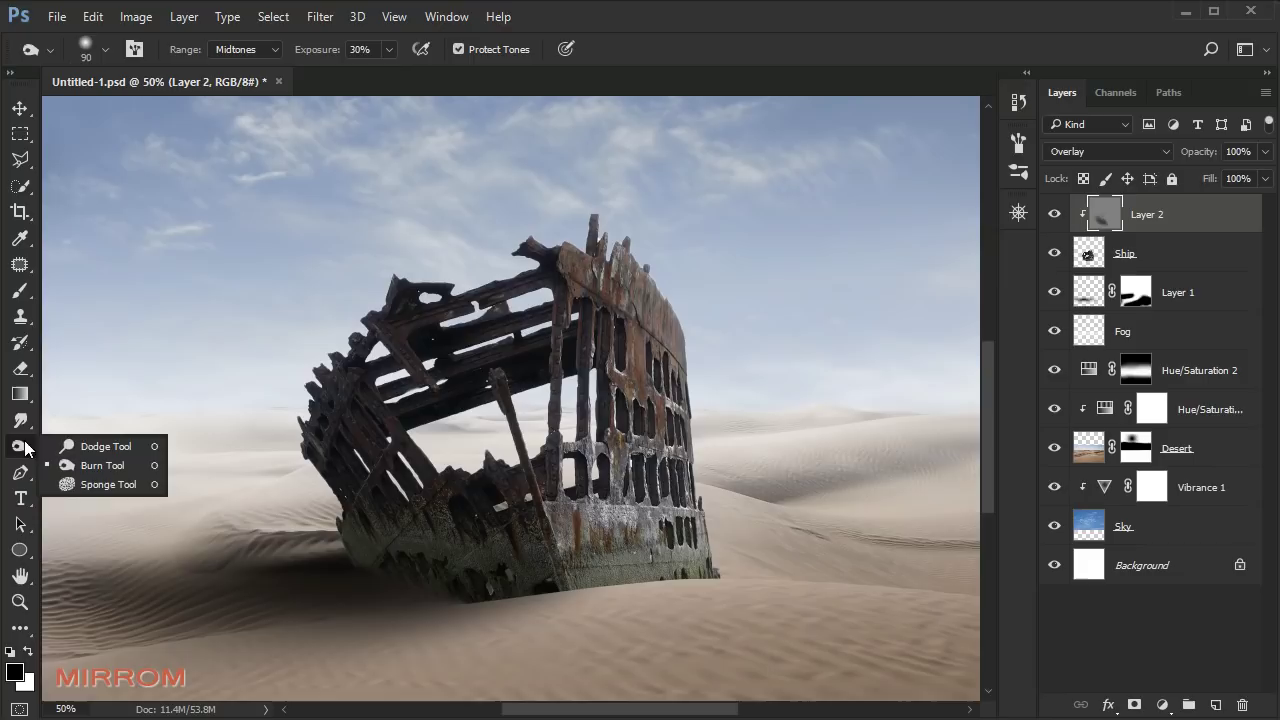
click(83, 452)
key(bracketright)
key(bracketright)
key(bracketright)
key(bracketright)
key(bracketright)
key(bracketright)
key(bracketright)
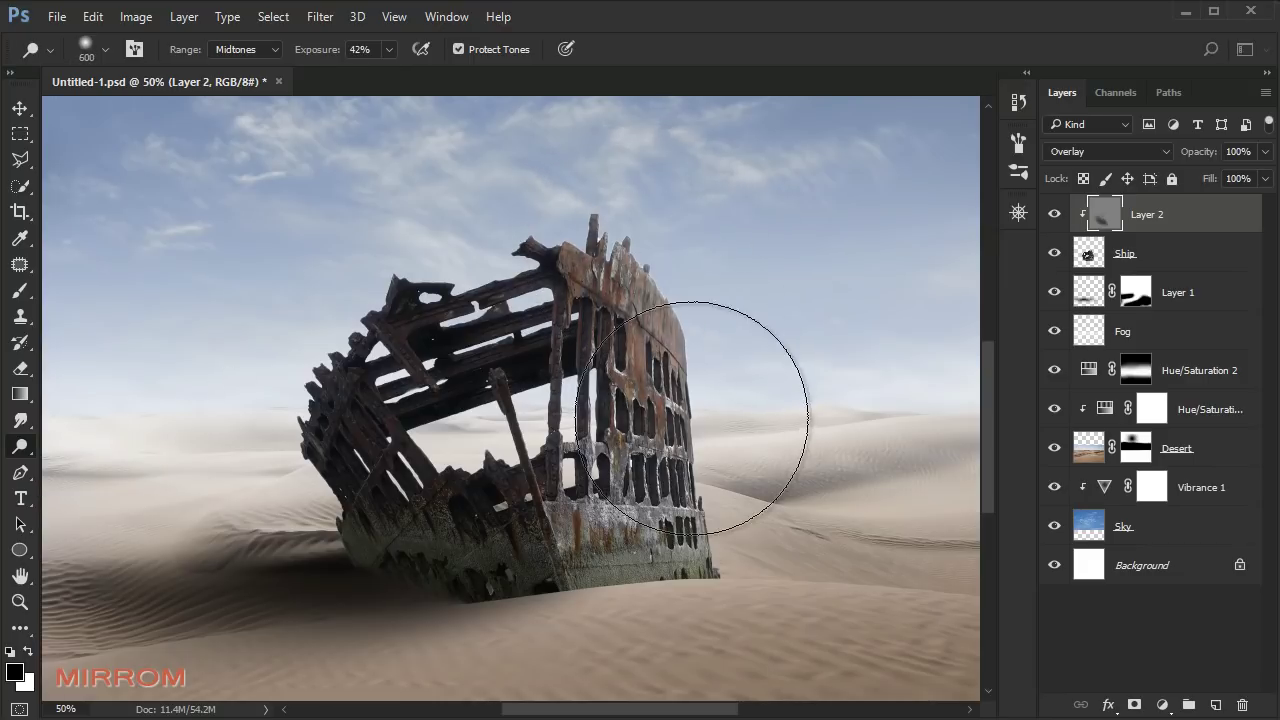
key(bracketleft)
key(bracketleft)
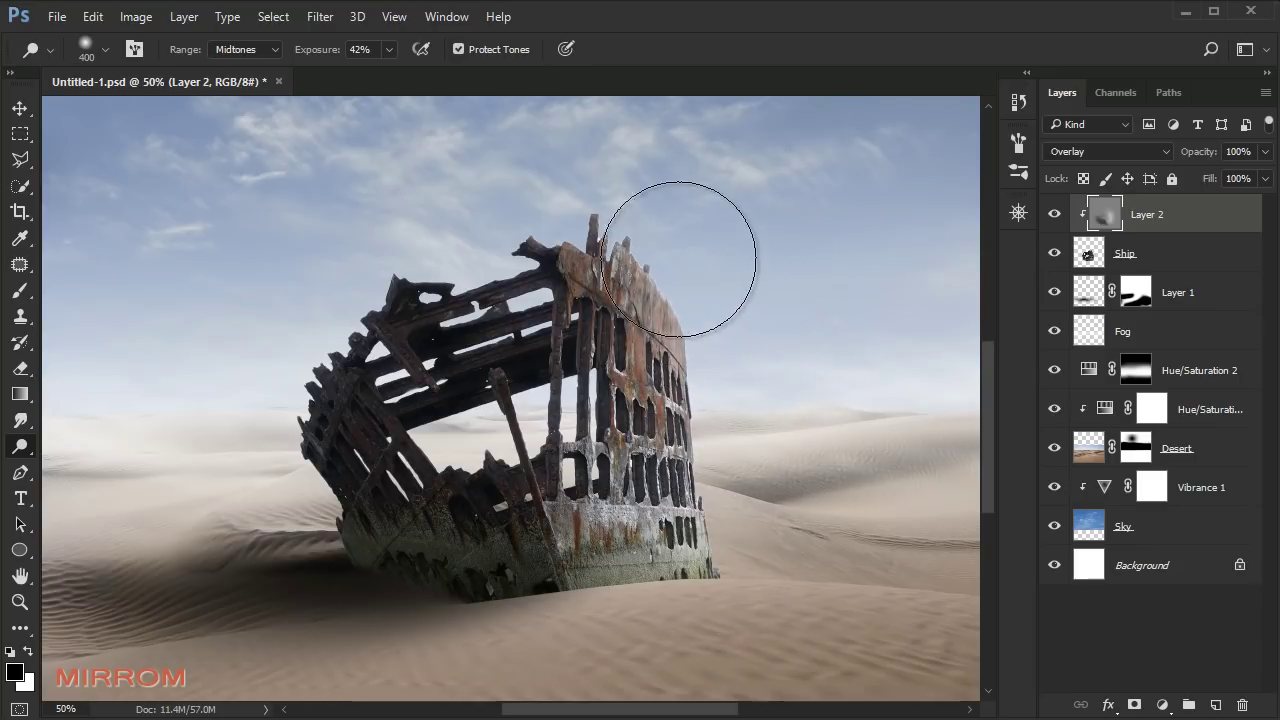
key(bracketright)
key(bracketright)
key(bracketleft)
key(bracketleft)
key(bracketleft)
drag(700, 520, 690, 585)
key(bracketright)
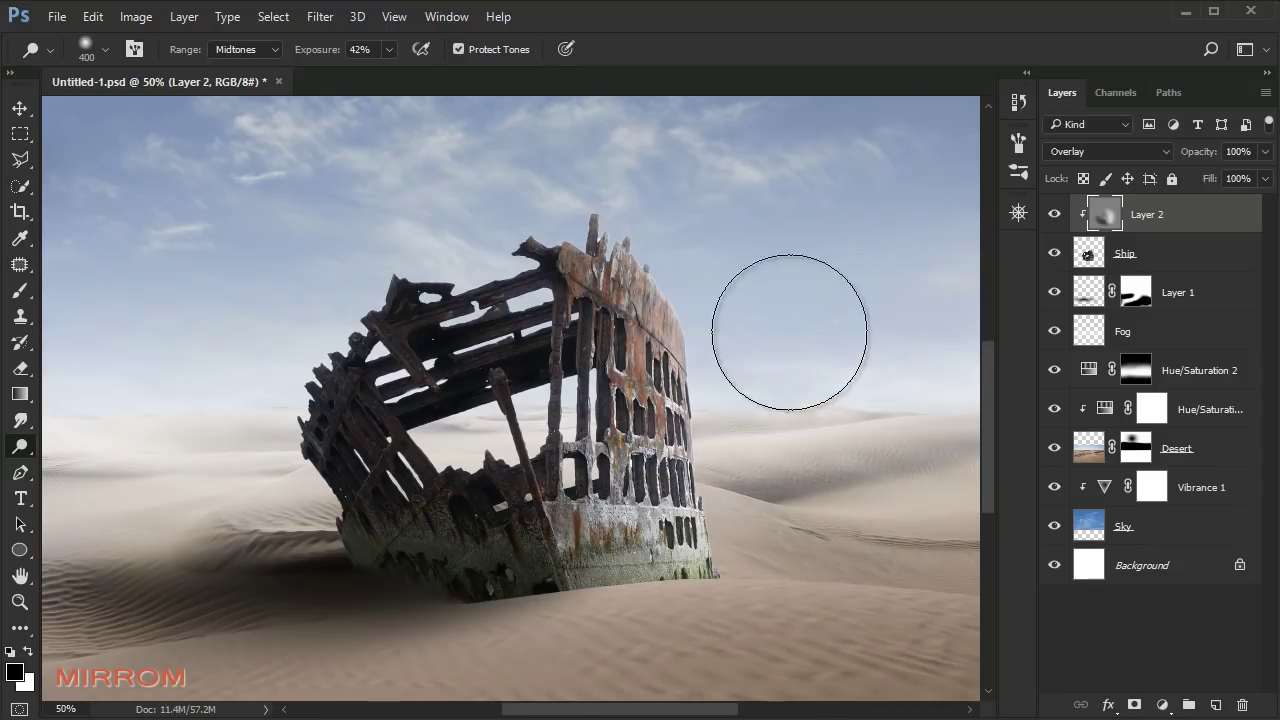
key(bracketleft)
key(bracketleft)
key(bracketleft)
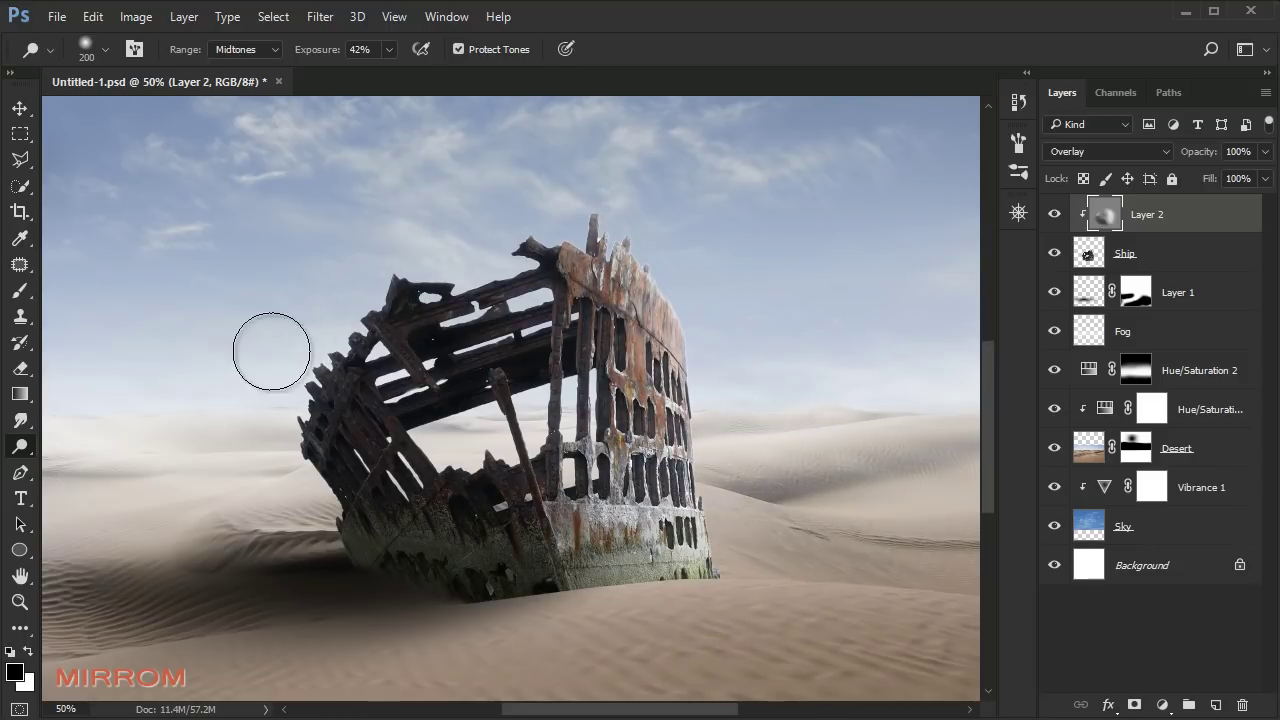
key(bracketleft)
key(bracketleft)
key(bracketleft)
key(bracketleft)
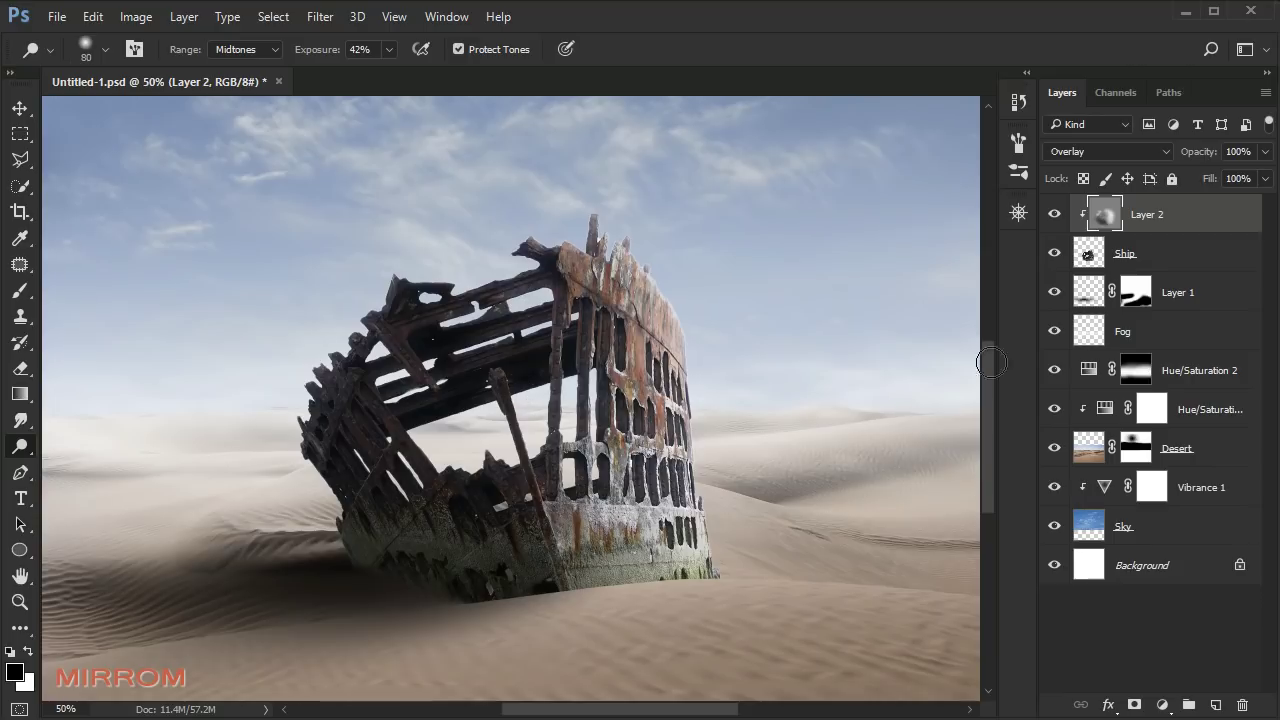
key(ctrl+minus)
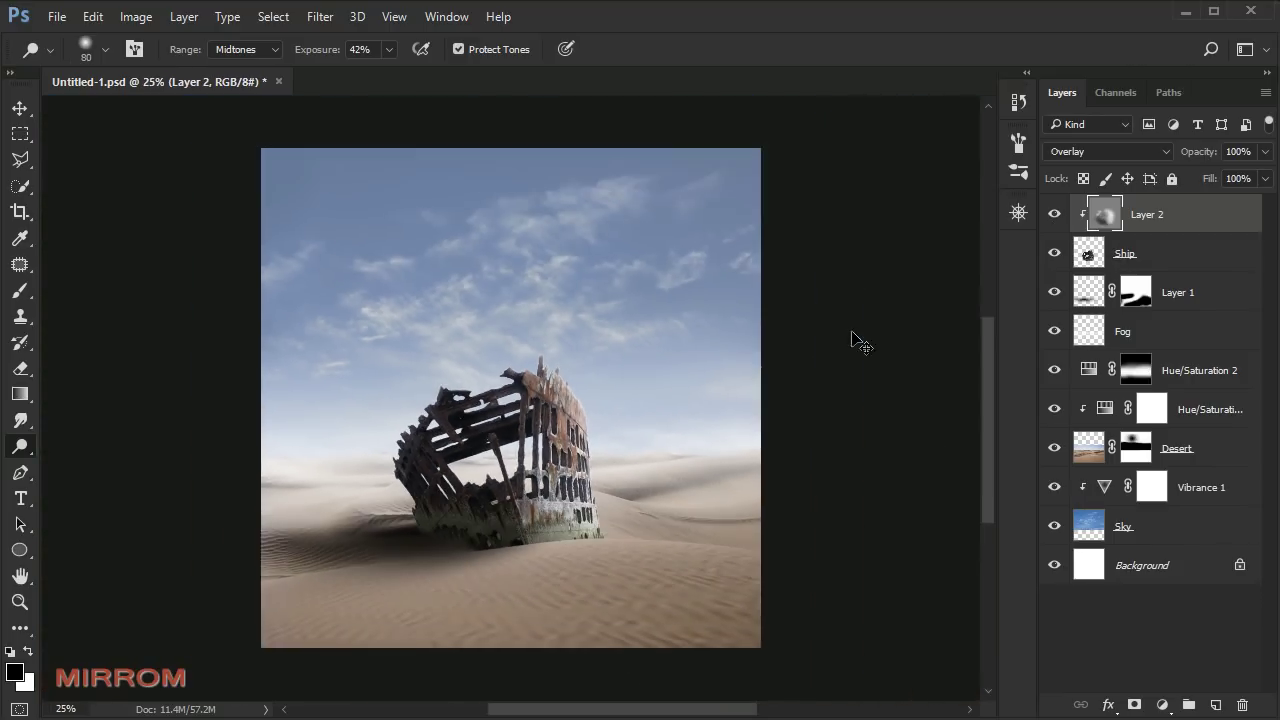
Step: Add a clipped Hue/Saturation adjustment that desaturates the Greens to -100
key(v)
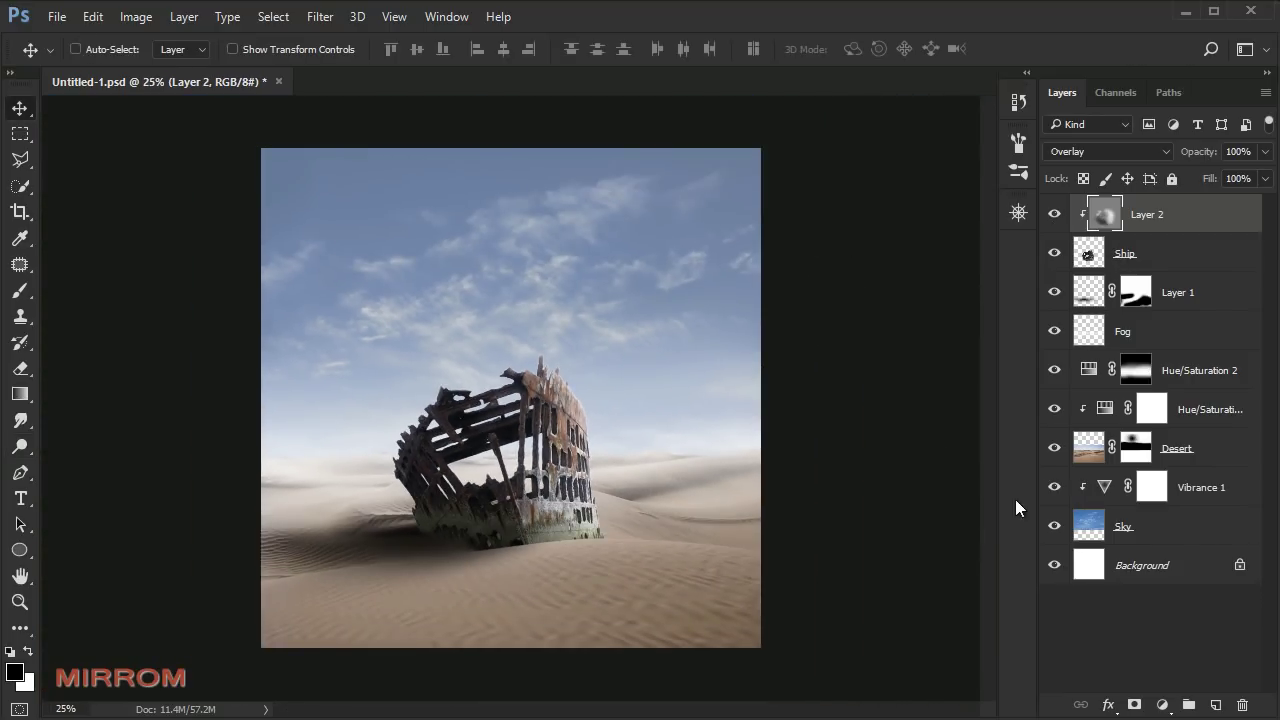
click(1162, 705)
click(1145, 489)
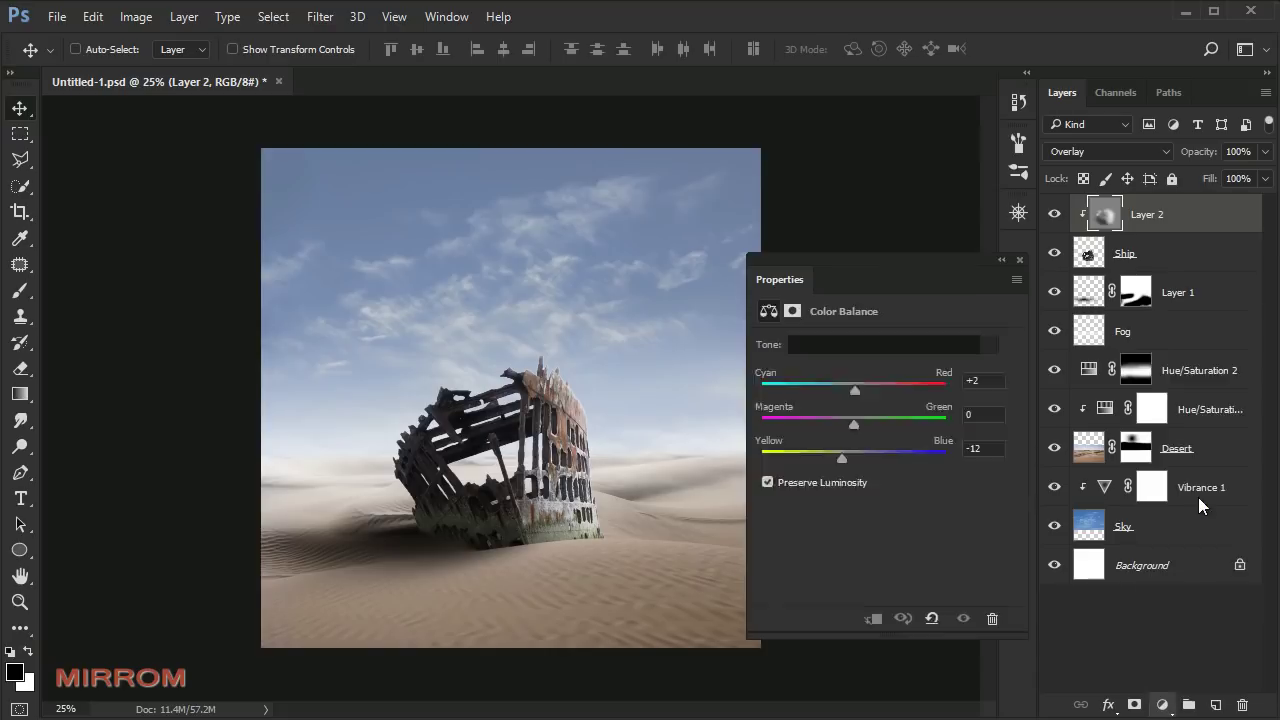
click(874, 612)
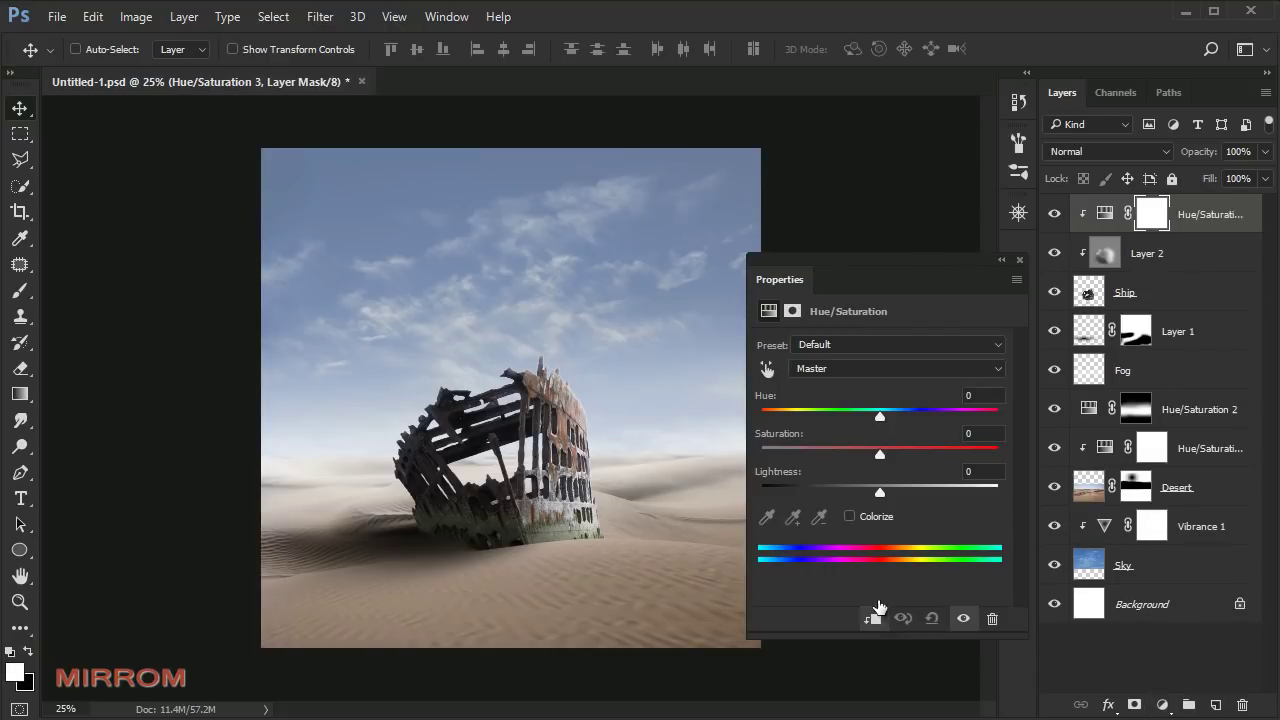
click(861, 370)
click(857, 421)
drag(879, 449, 761, 455)
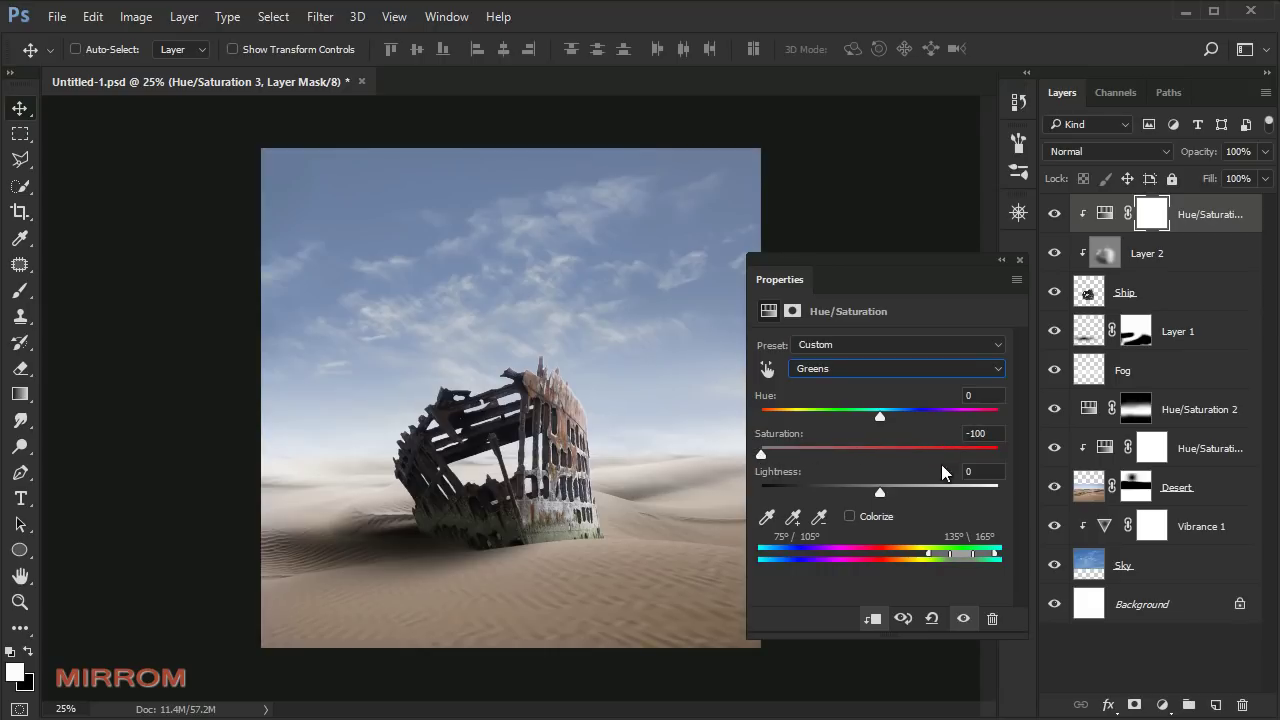
click(1020, 260)
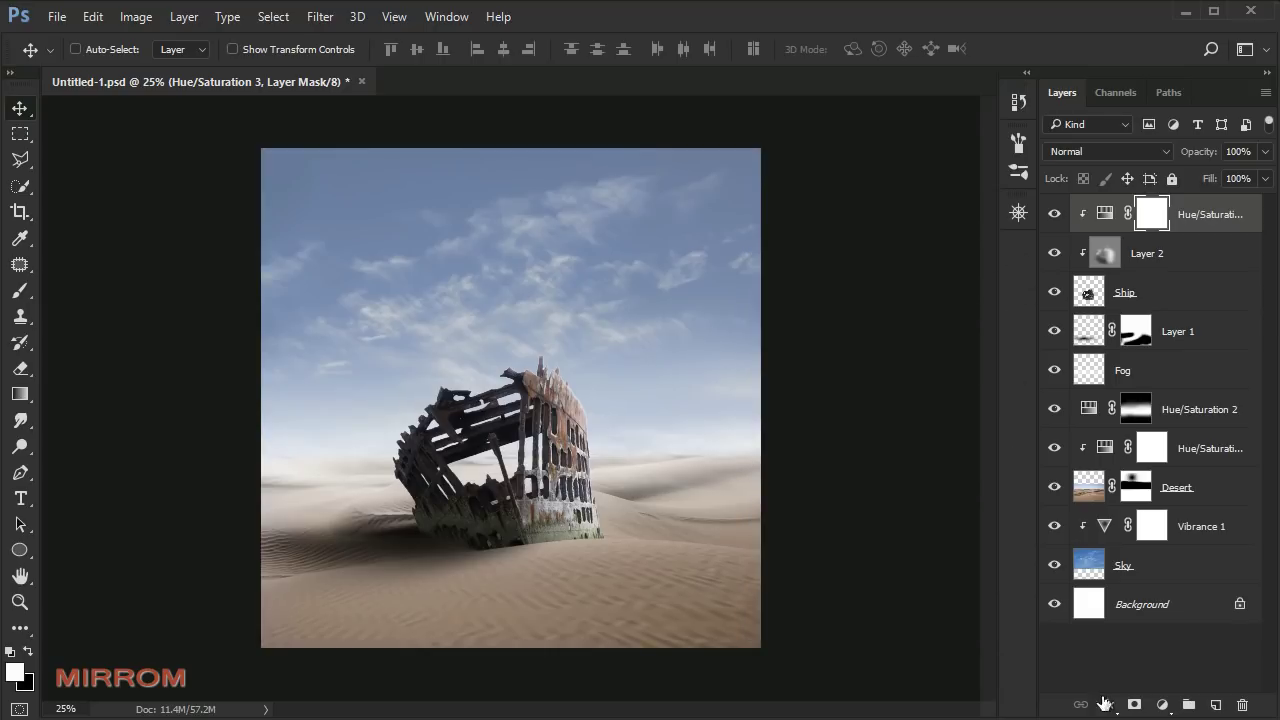
Step: Add a clipped Vibrance adjustment at -39 vibrance, then zoom in
click(1163, 706)
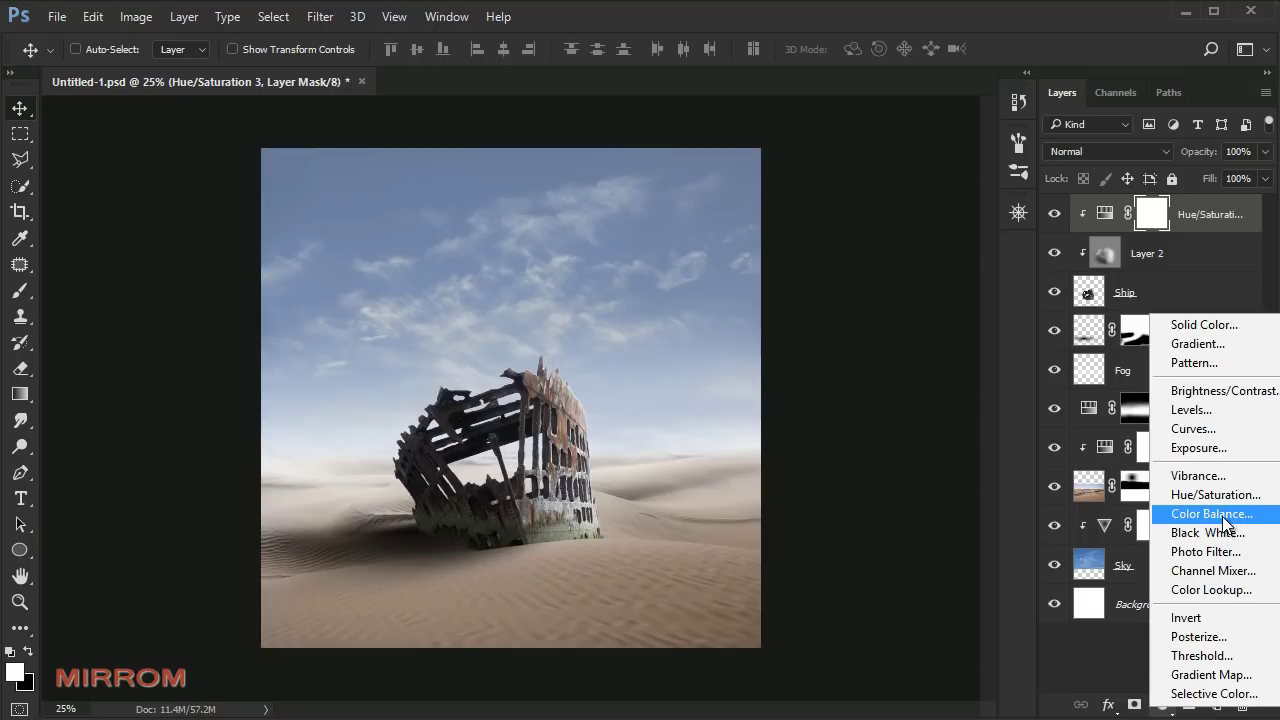
click(1222, 477)
click(873, 618)
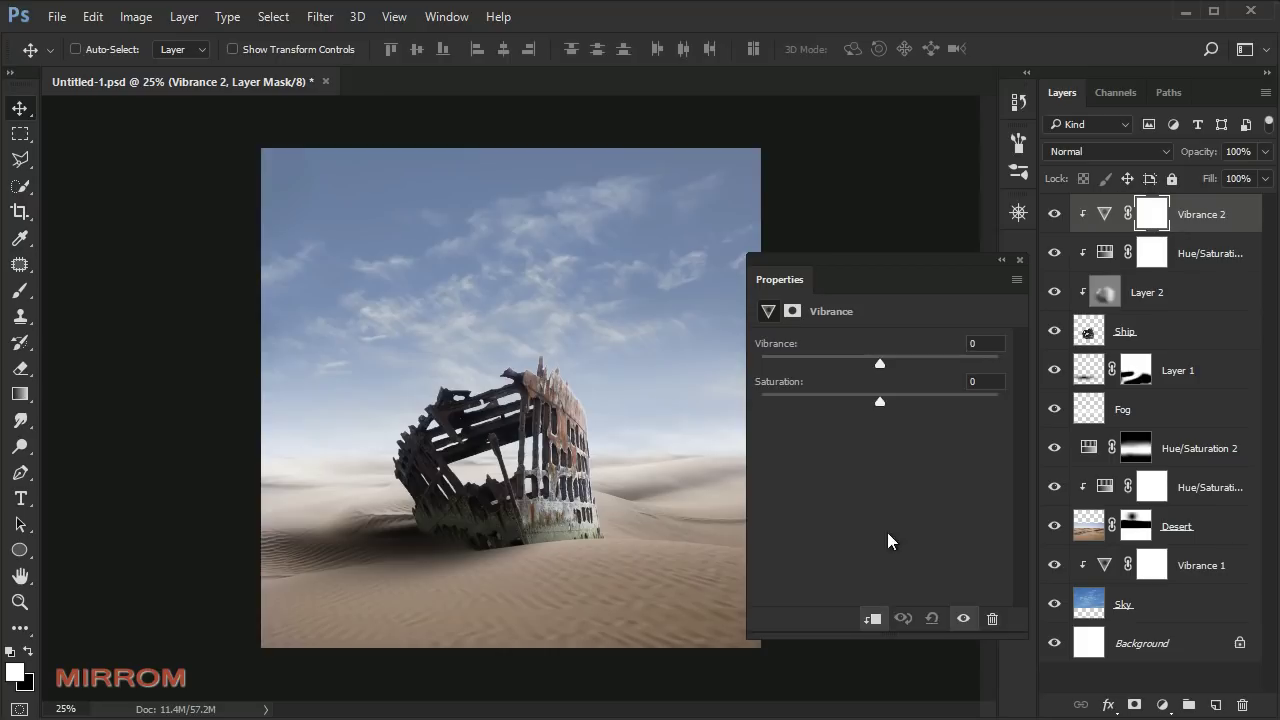
drag(881, 366, 834, 366)
click(1019, 261)
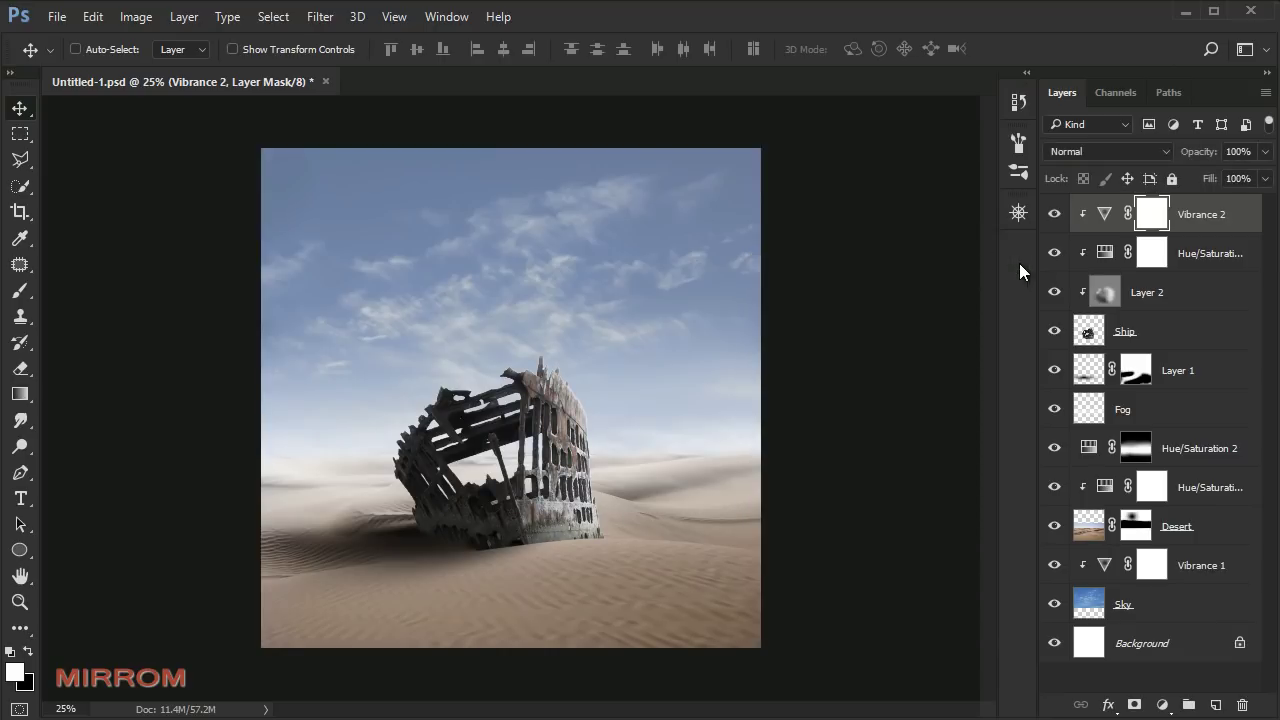
key(ctrl+plus)
scroll(724, 345, down, 1)
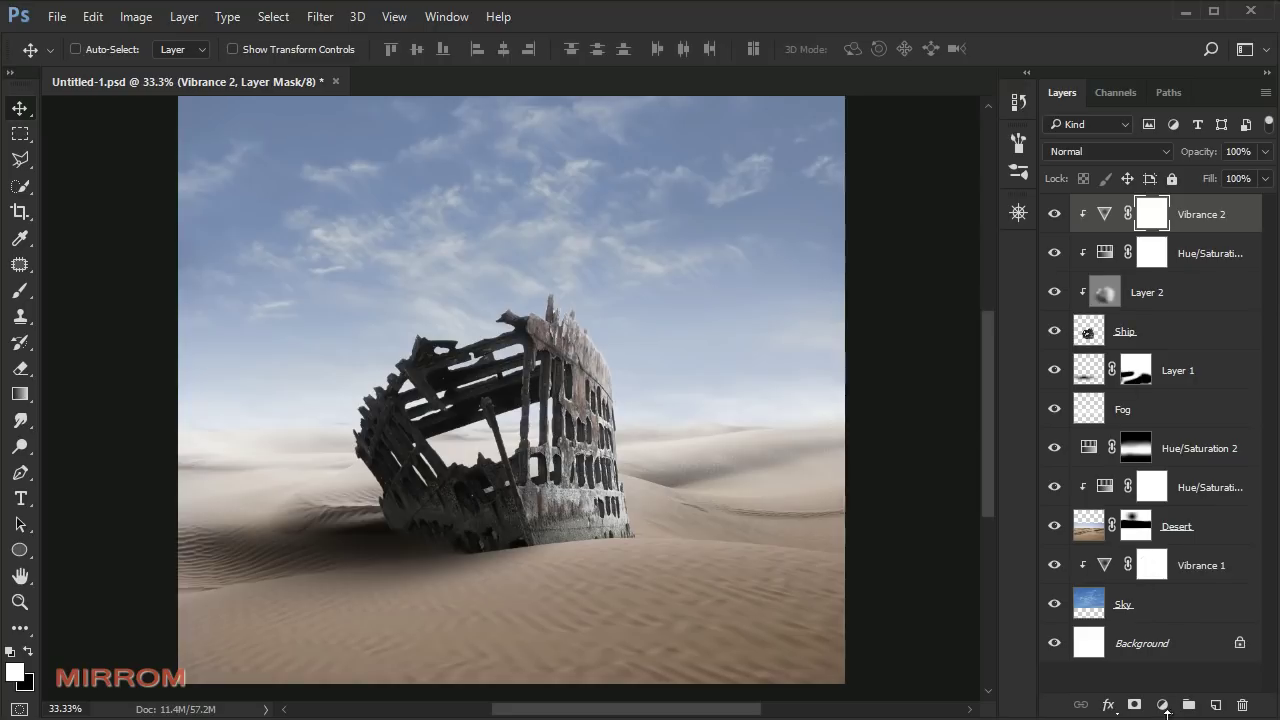
Step: Add a clipped Color Balance layer with Cyan-Red +14 and Yellow-Blue -9
click(1162, 705)
click(1185, 516)
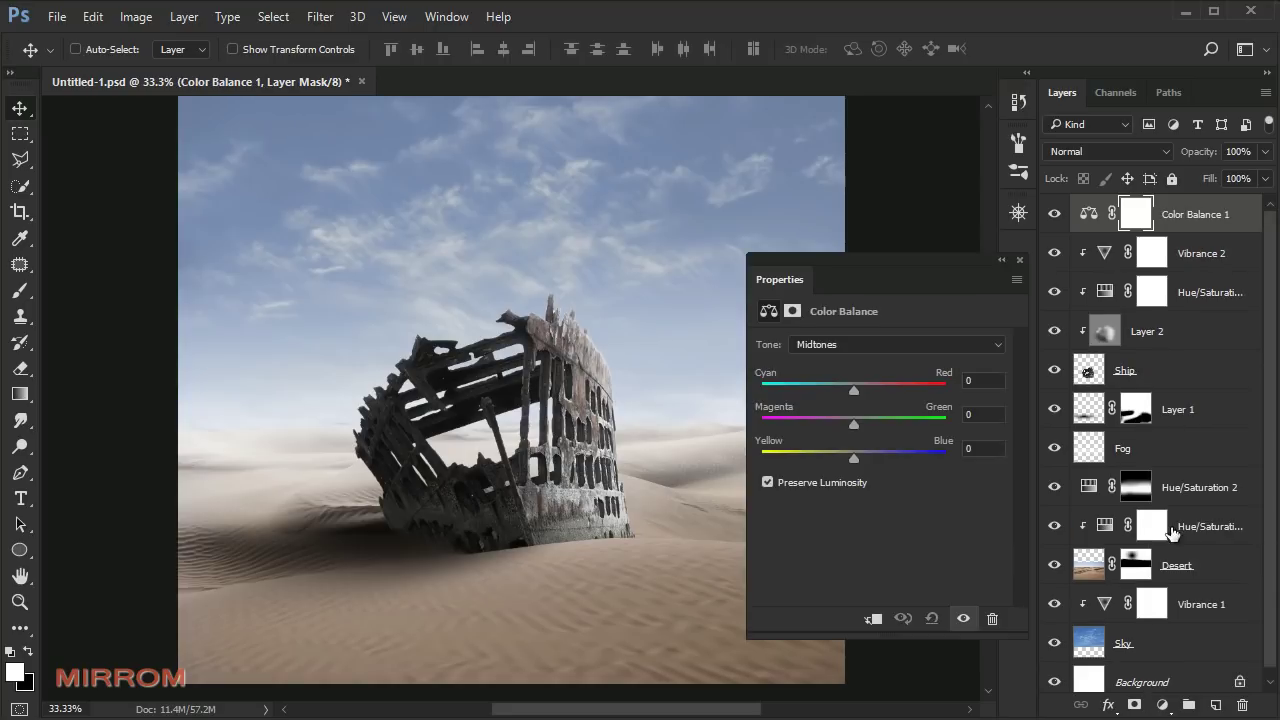
click(876, 618)
drag(856, 391, 866, 392)
drag(855, 465, 848, 466)
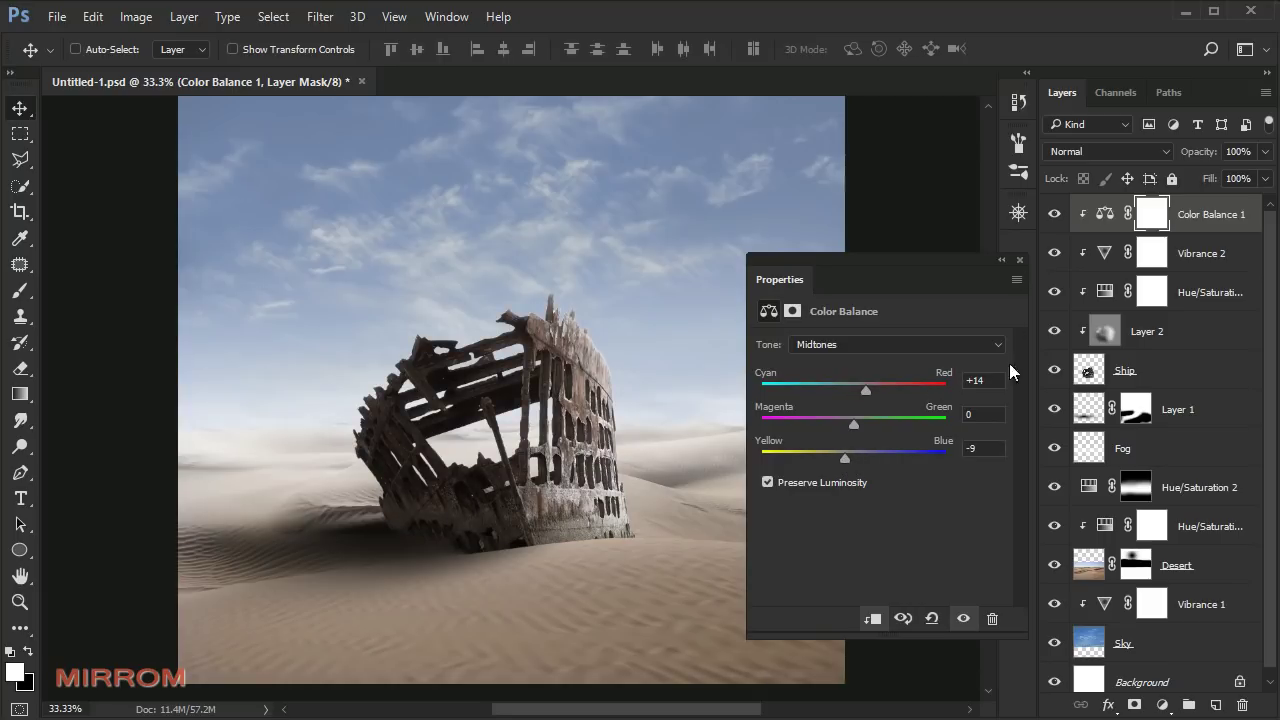
click(1019, 260)
Step: Add a clipped Brightness/Contrast layer at brightness 32, then zoom out
click(1161, 706)
click(1210, 300)
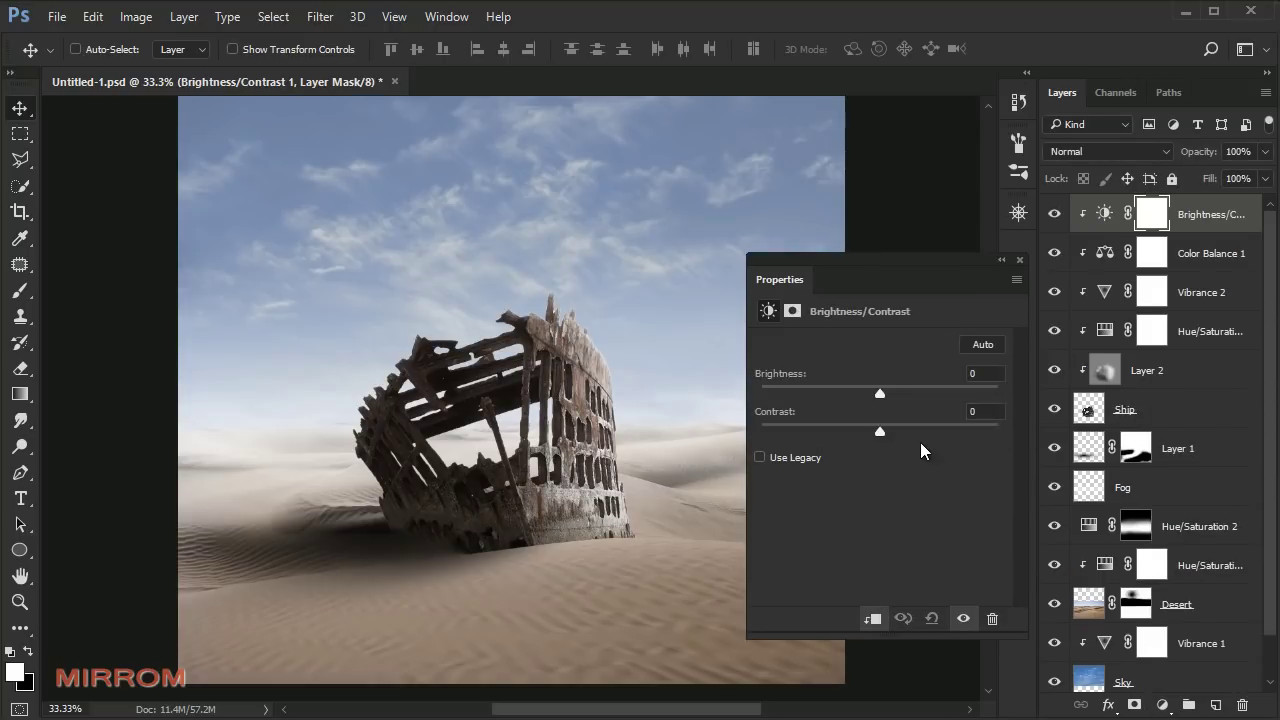
drag(888, 391, 895, 391)
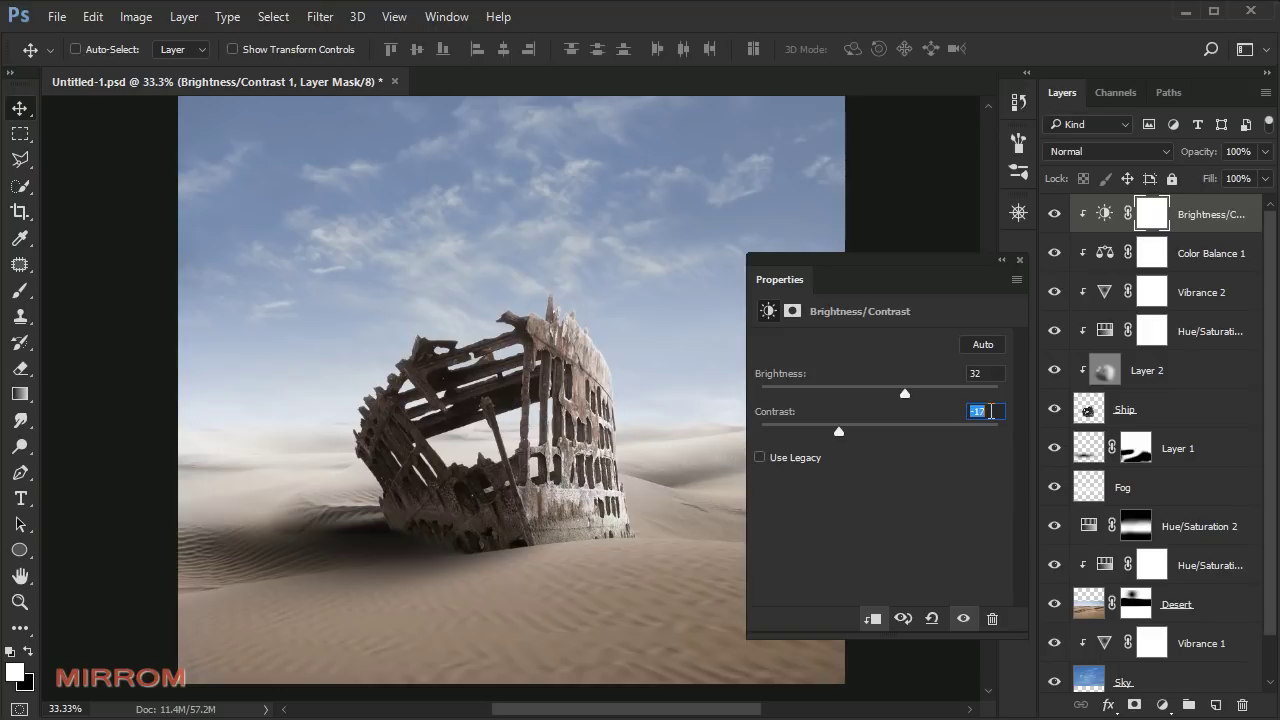
click(1020, 259)
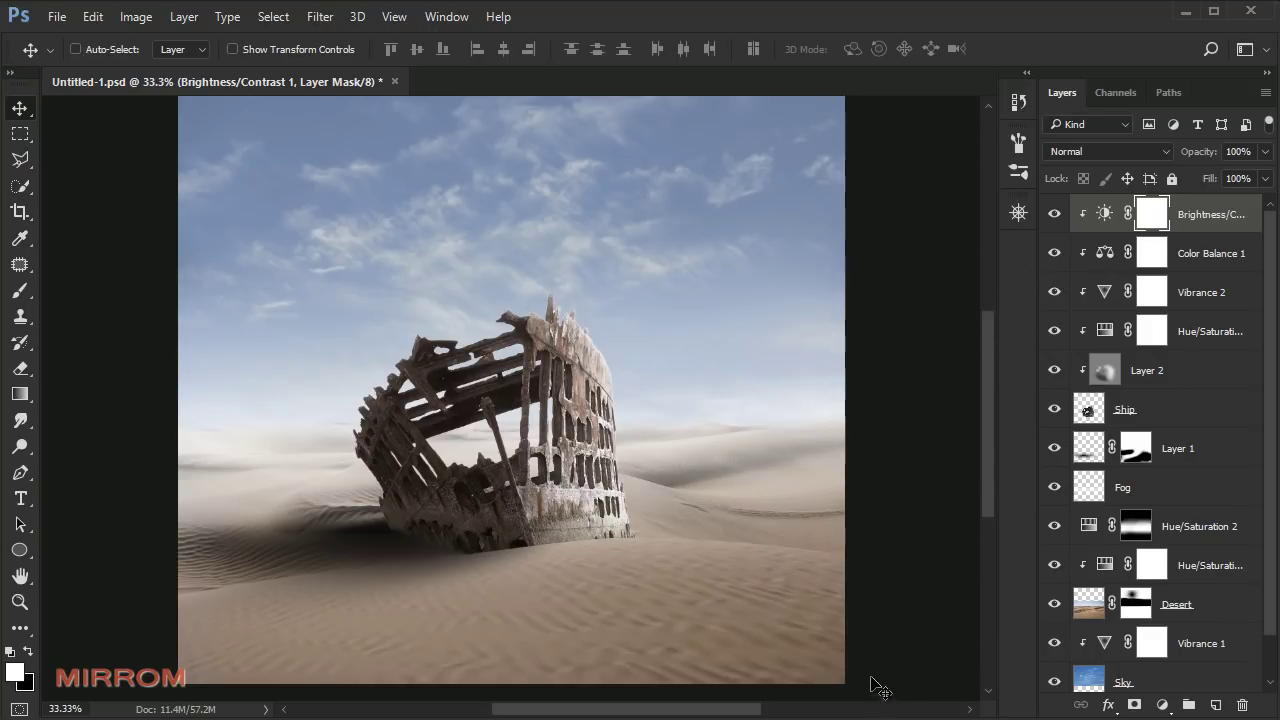
scroll(840, 527, up, 2)
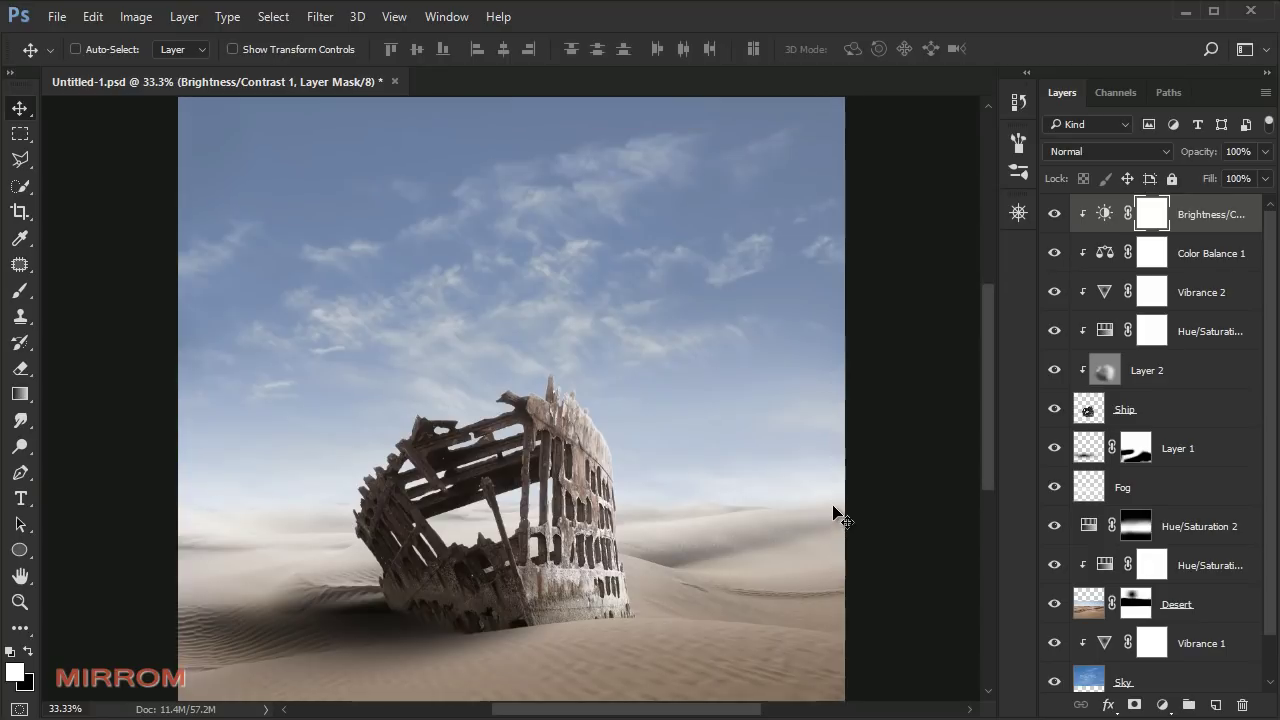
key(ctrl+minus)
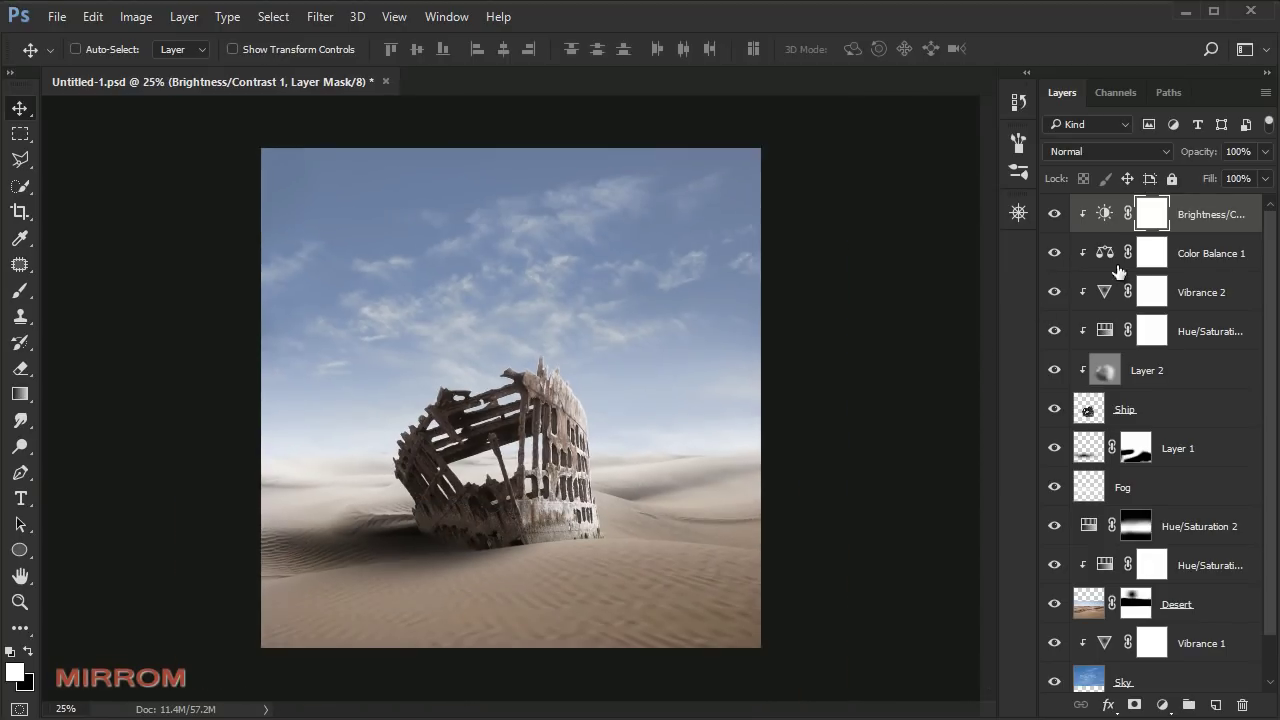
Step: Add a top Brightness/Contrast layer with brightness -94 and contrast -50
click(1162, 705)
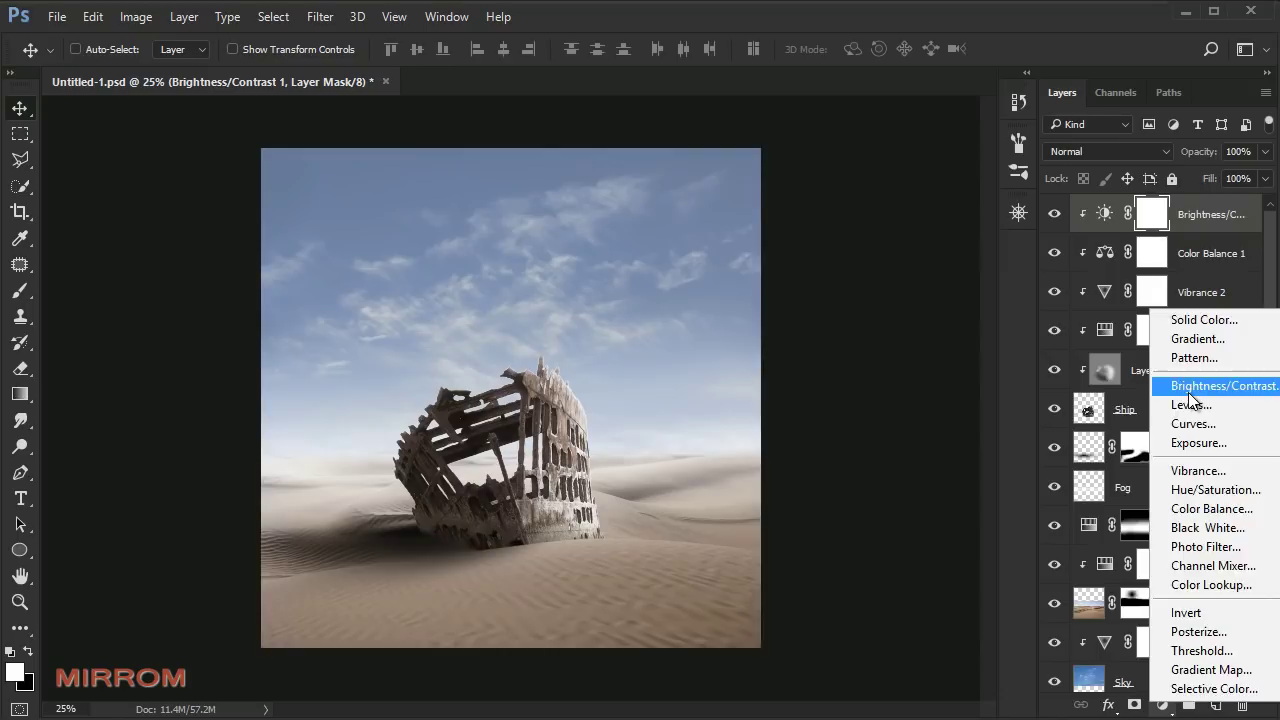
click(1190, 381)
drag(876, 392, 804, 404)
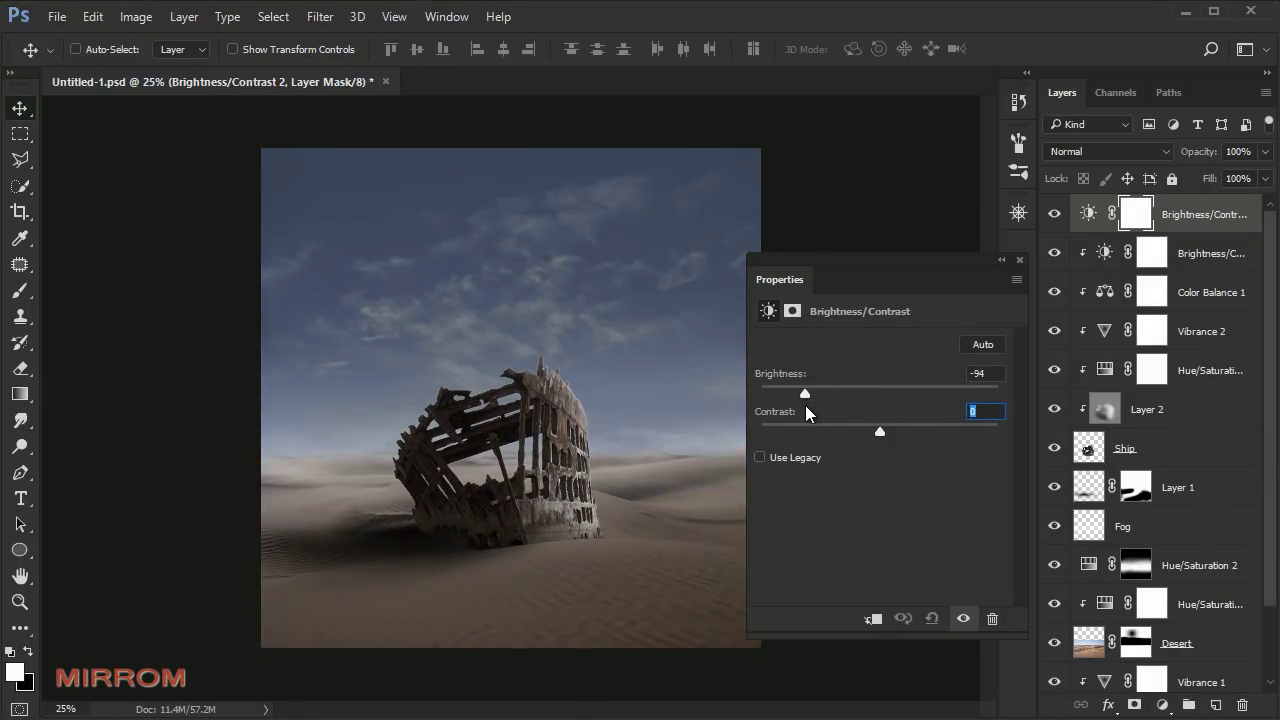
drag(879, 431, 821, 432)
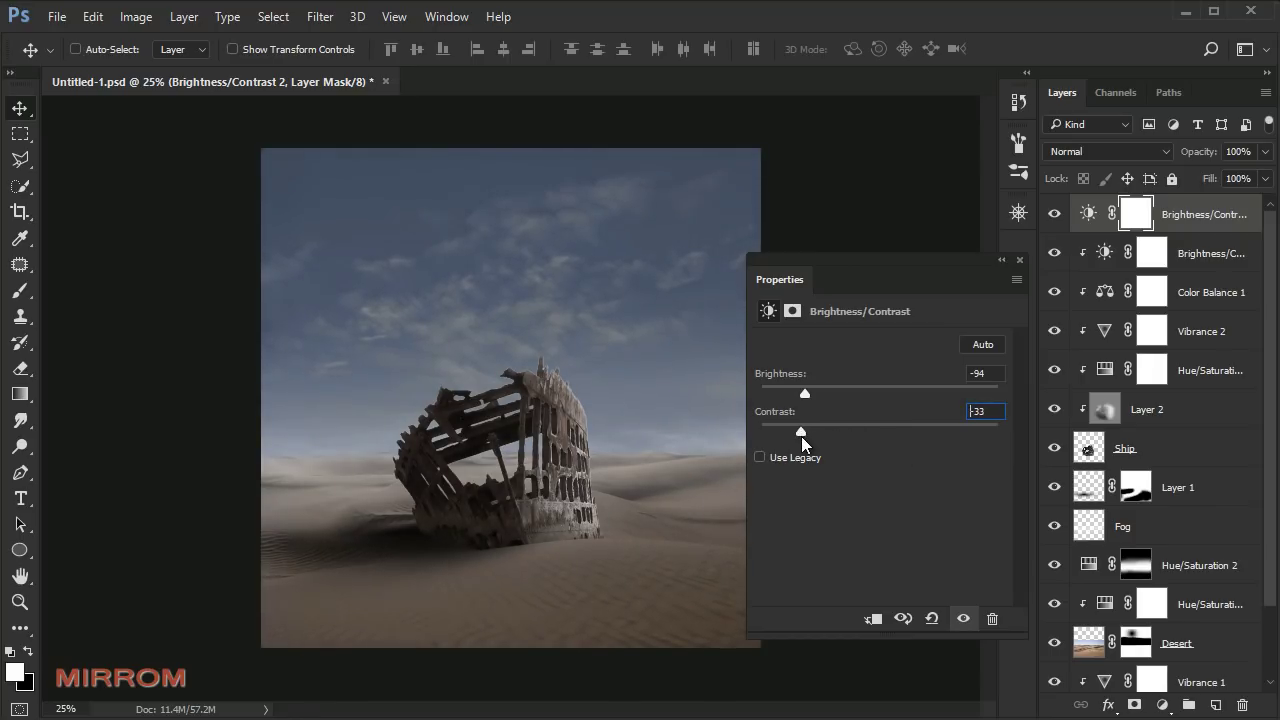
drag(801, 437, 782, 448)
click(1054, 213)
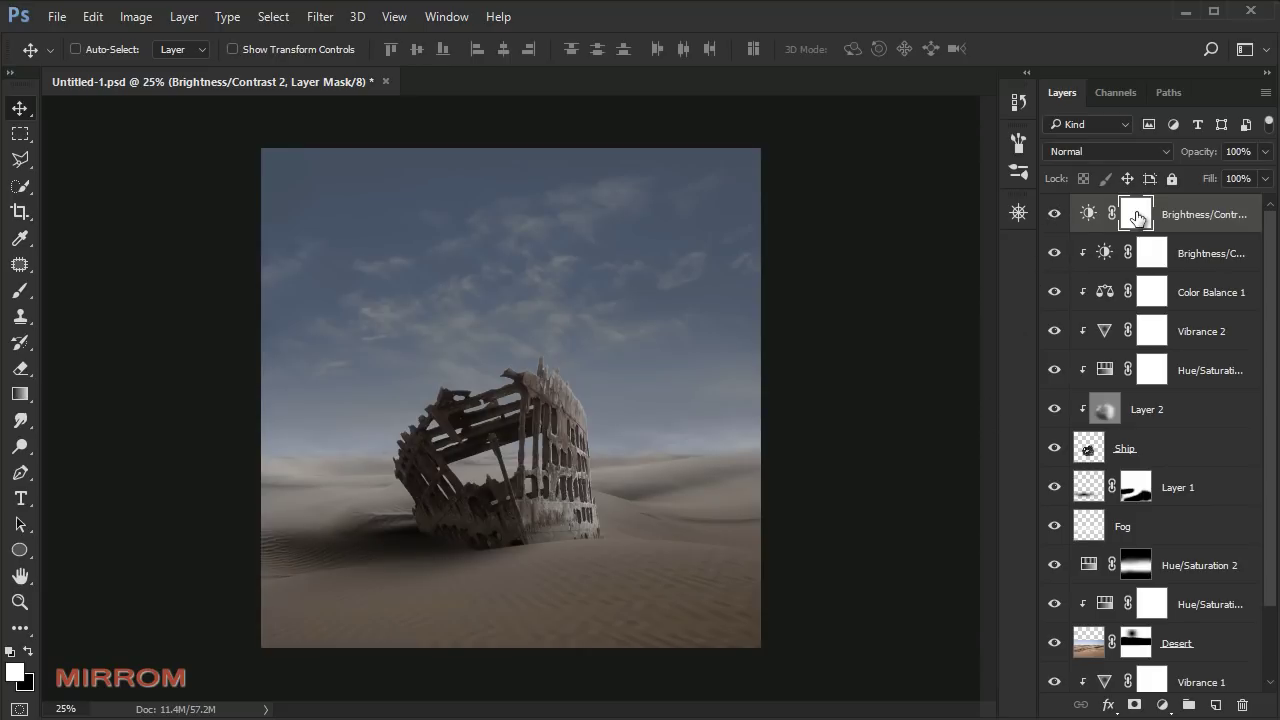
Step: Draw a black gradient from the top-right corner across the Brightness/Contrast 2 mask
click(20, 393)
click(27, 652)
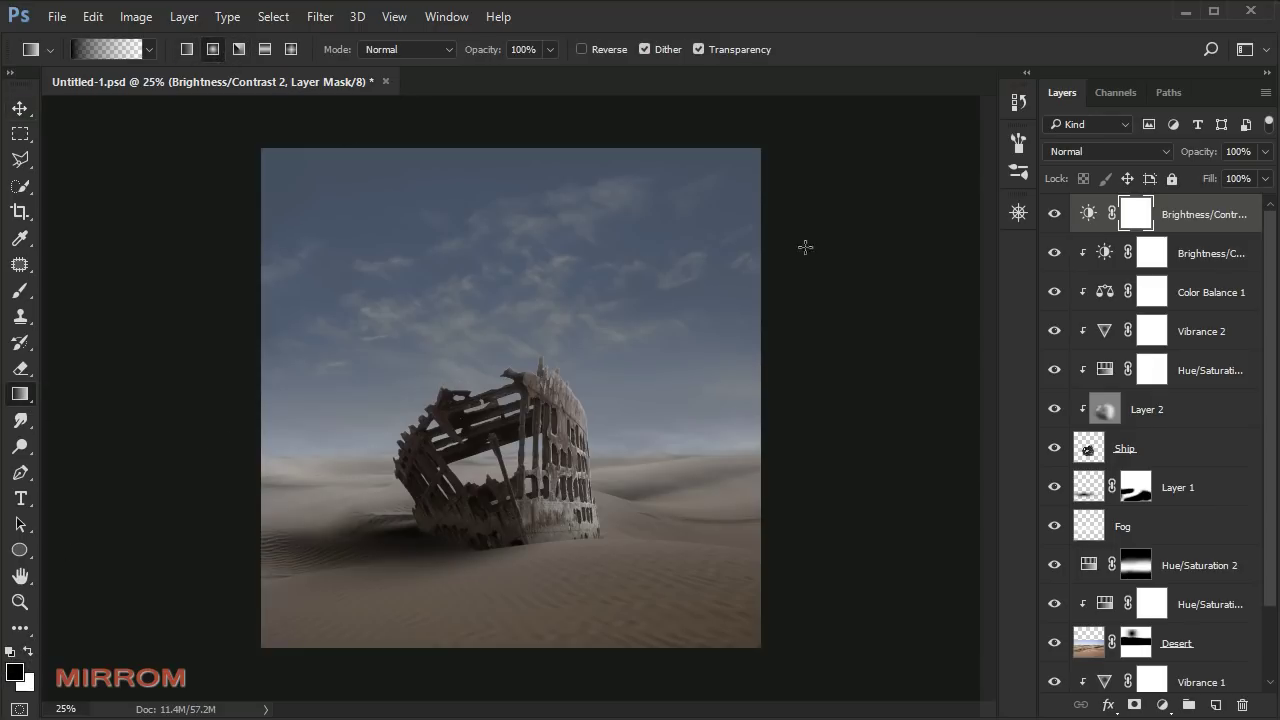
drag(850, 140, 614, 264)
key(ctrl+z)
drag(811, 191, 417, 421)
key(ctrl+z)
drag(767, 148, 242, 465)
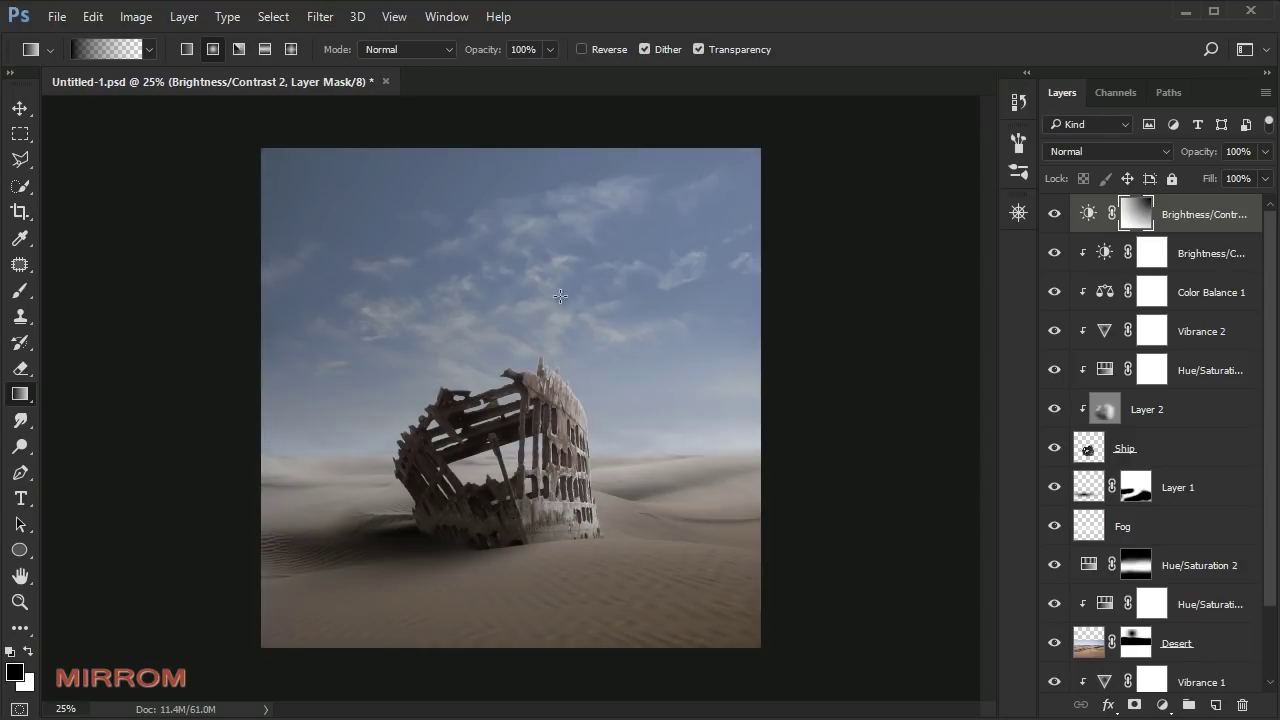
Step: Set up a fully soft brush at 52% opacity for painting the mask
click(20, 290)
click(179, 283)
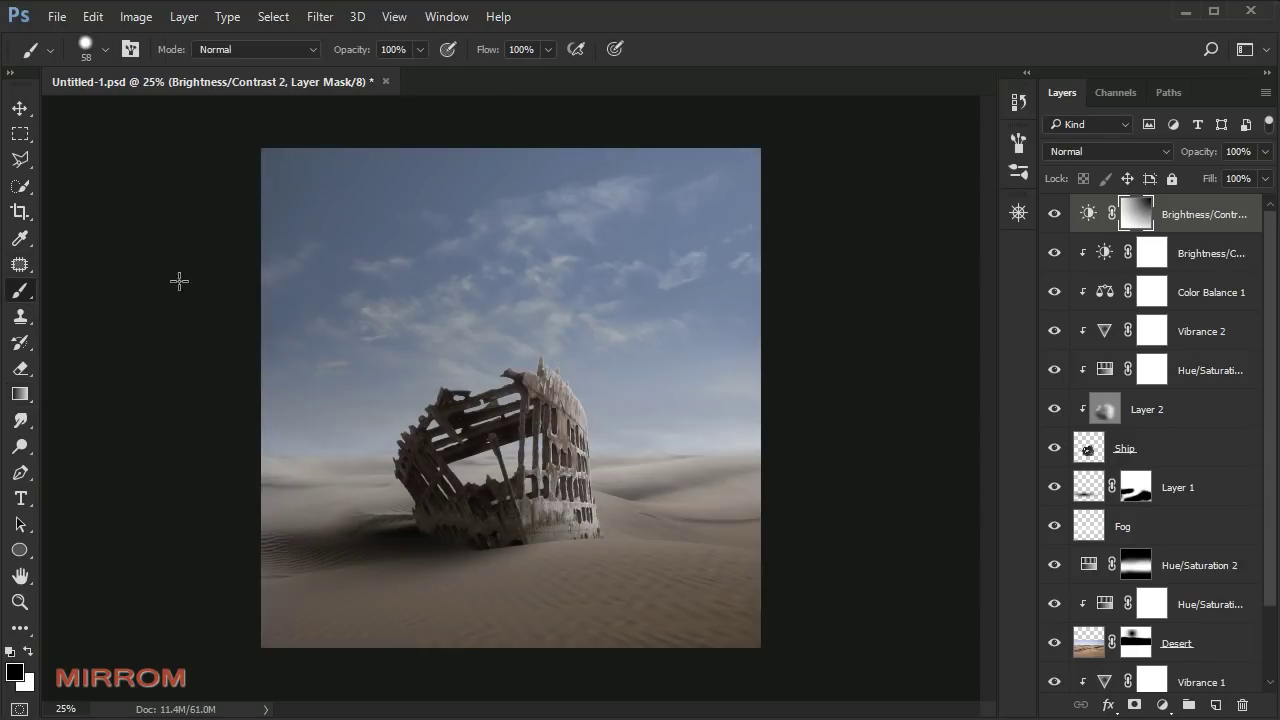
click(420, 49)
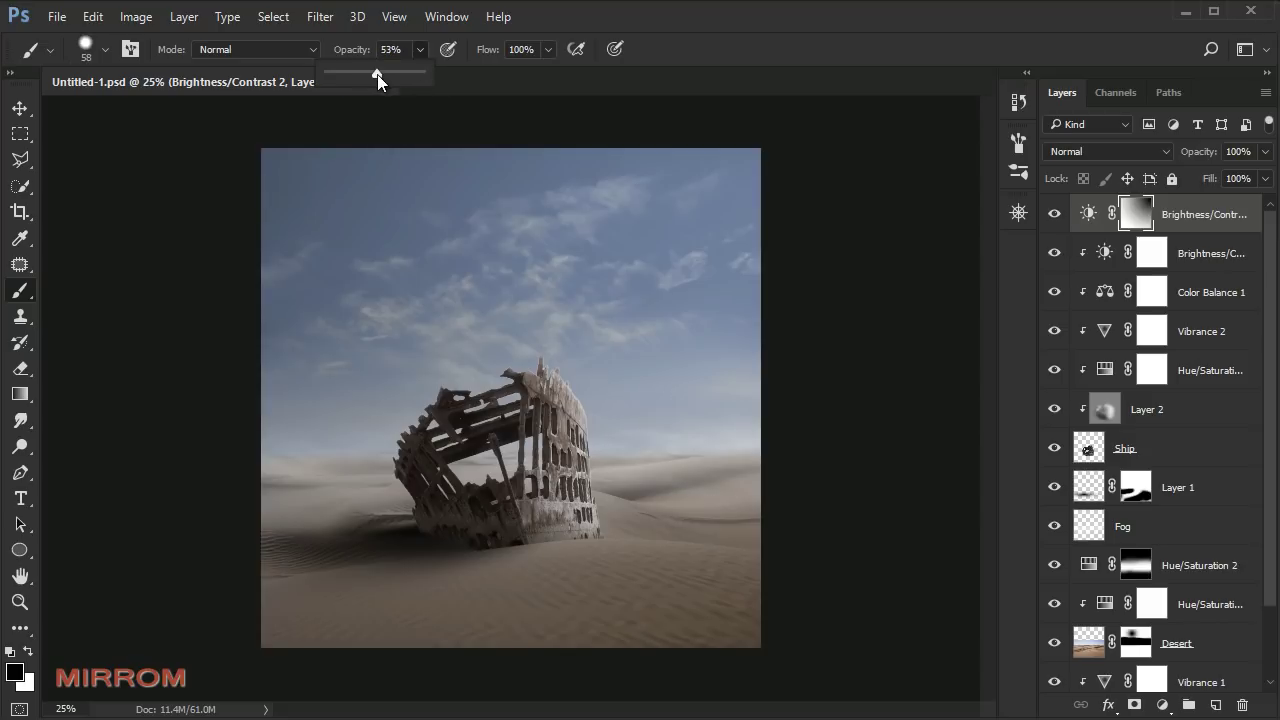
click(206, 260)
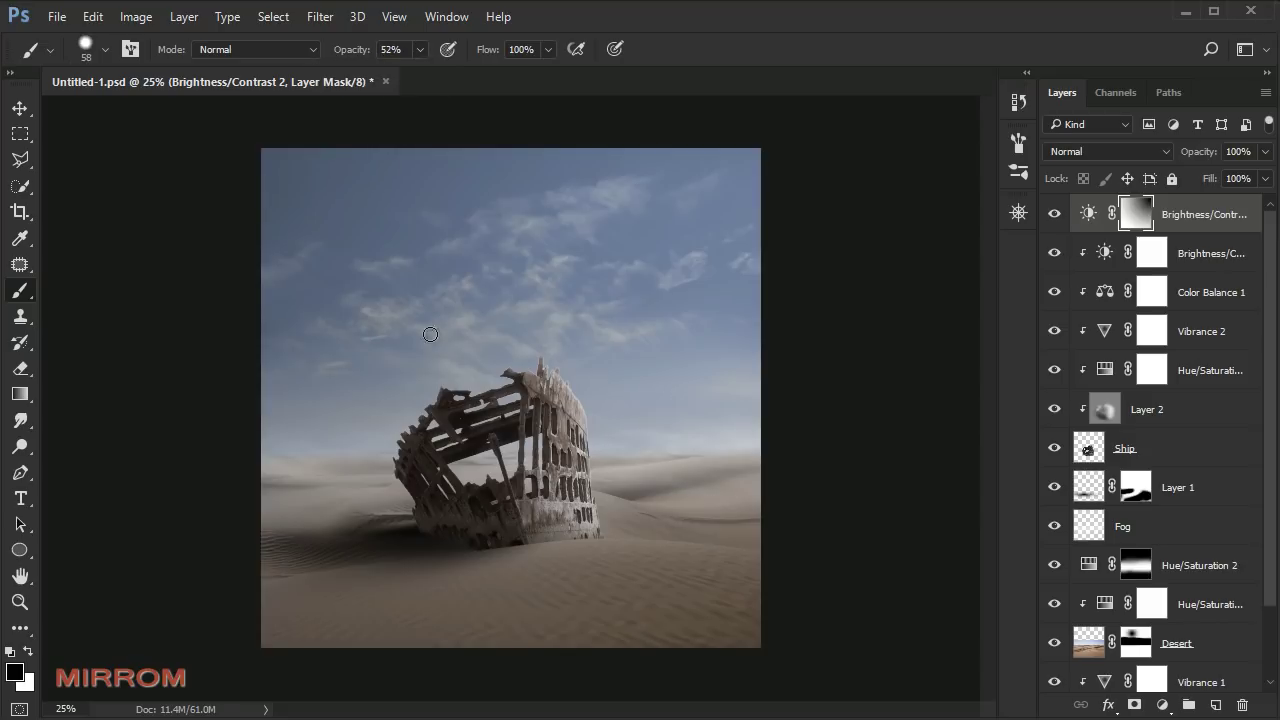
key(bracketright)
key(bracketright)
key(bracketright)
right_click(565, 330)
click(765, 400)
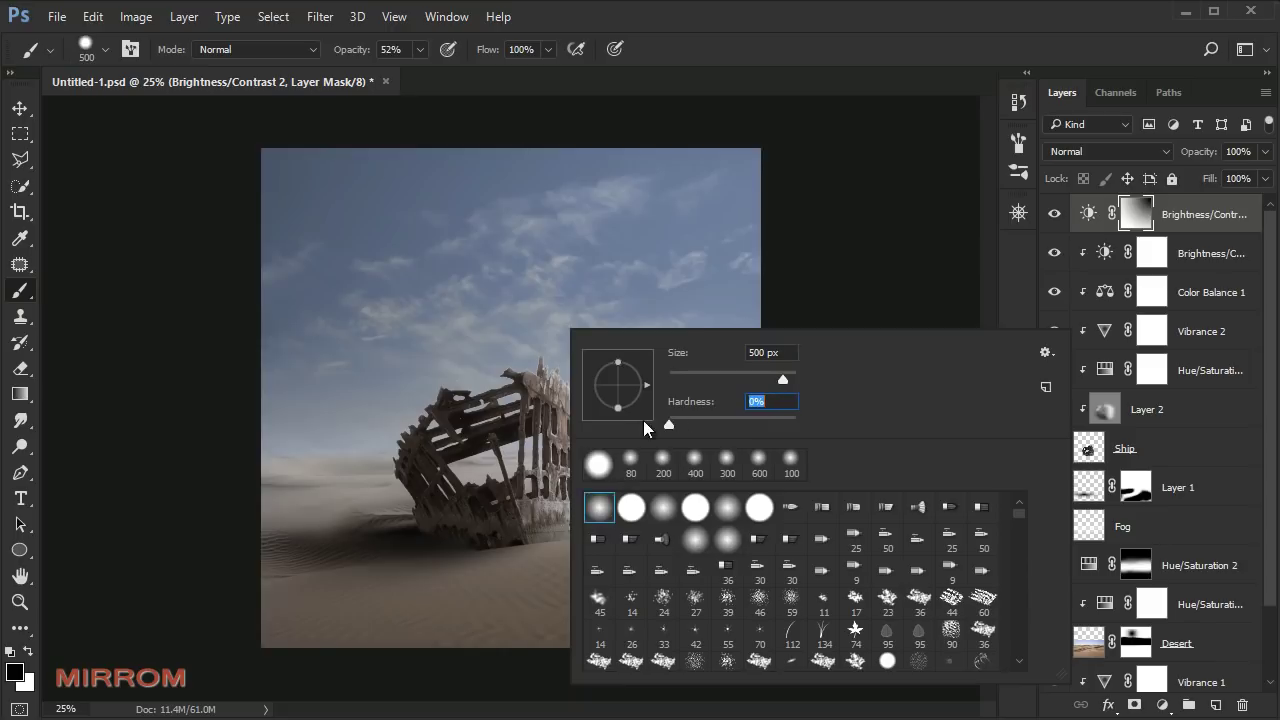
key(Return)
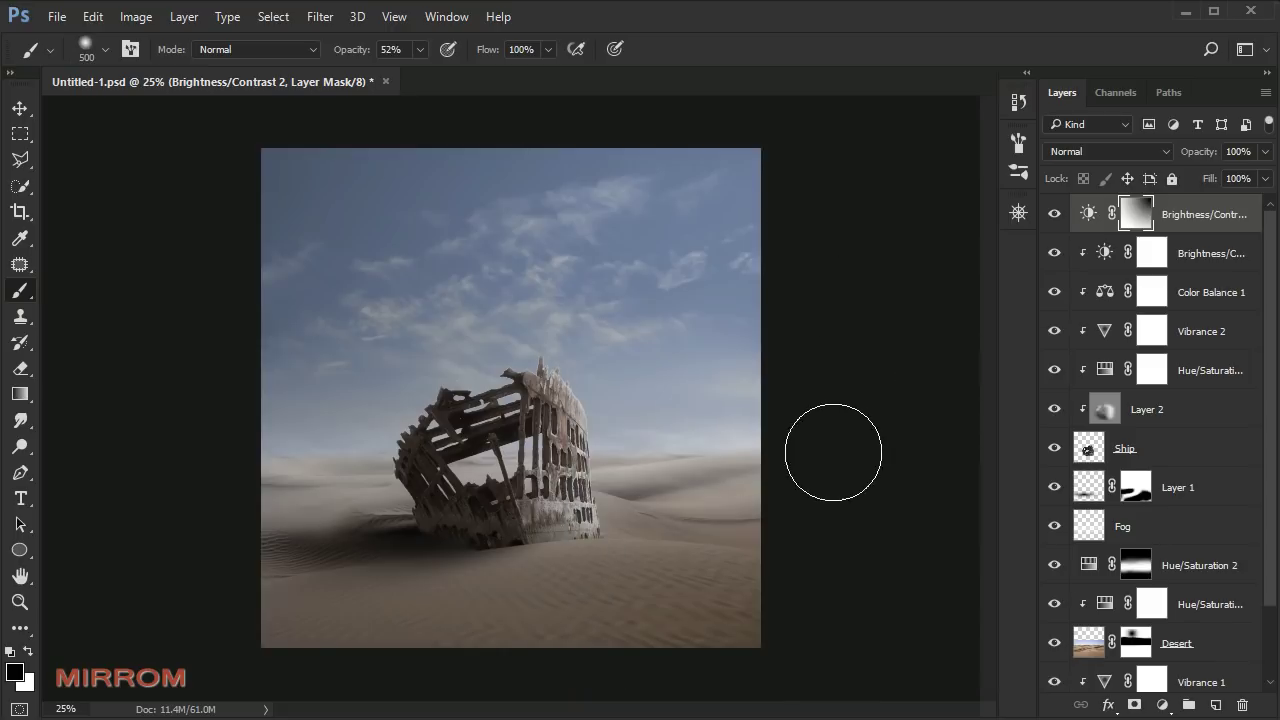
Step: Paint the mask over the right-side sand and horizon with a 500 px brush at 35%
key(bracketright)
key(bracketright)
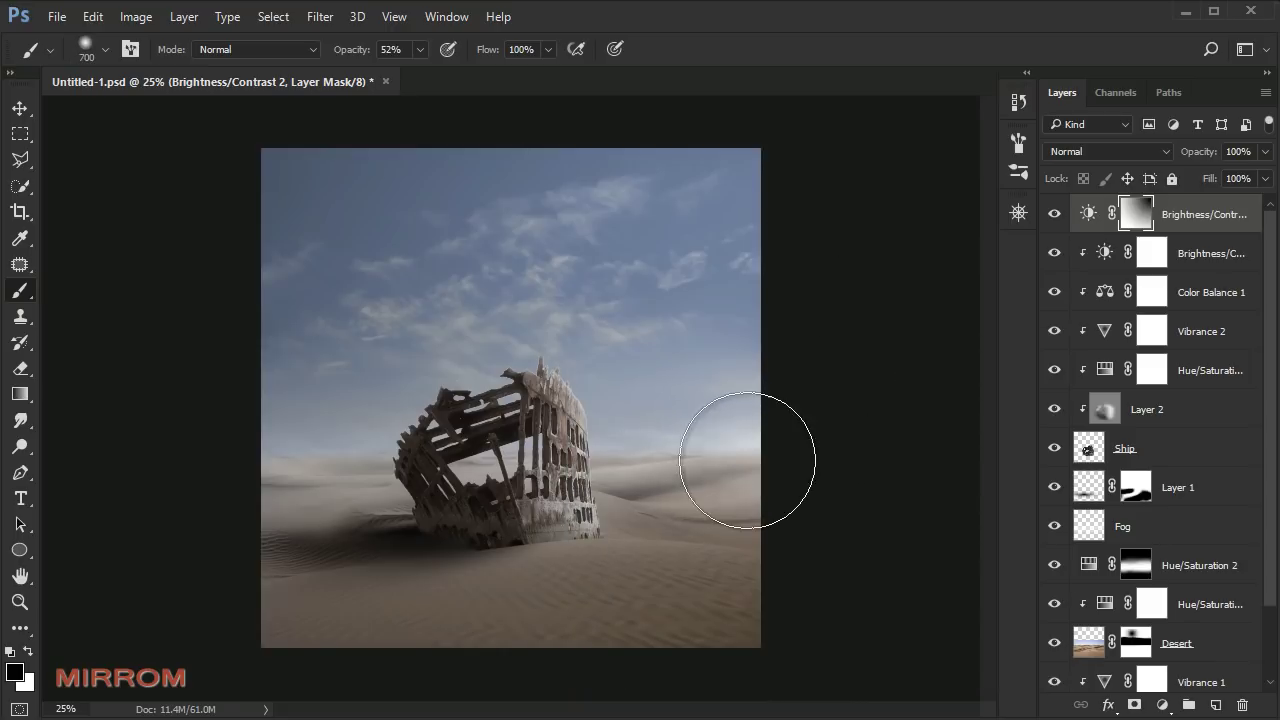
key(bracketleft)
key(bracketleft)
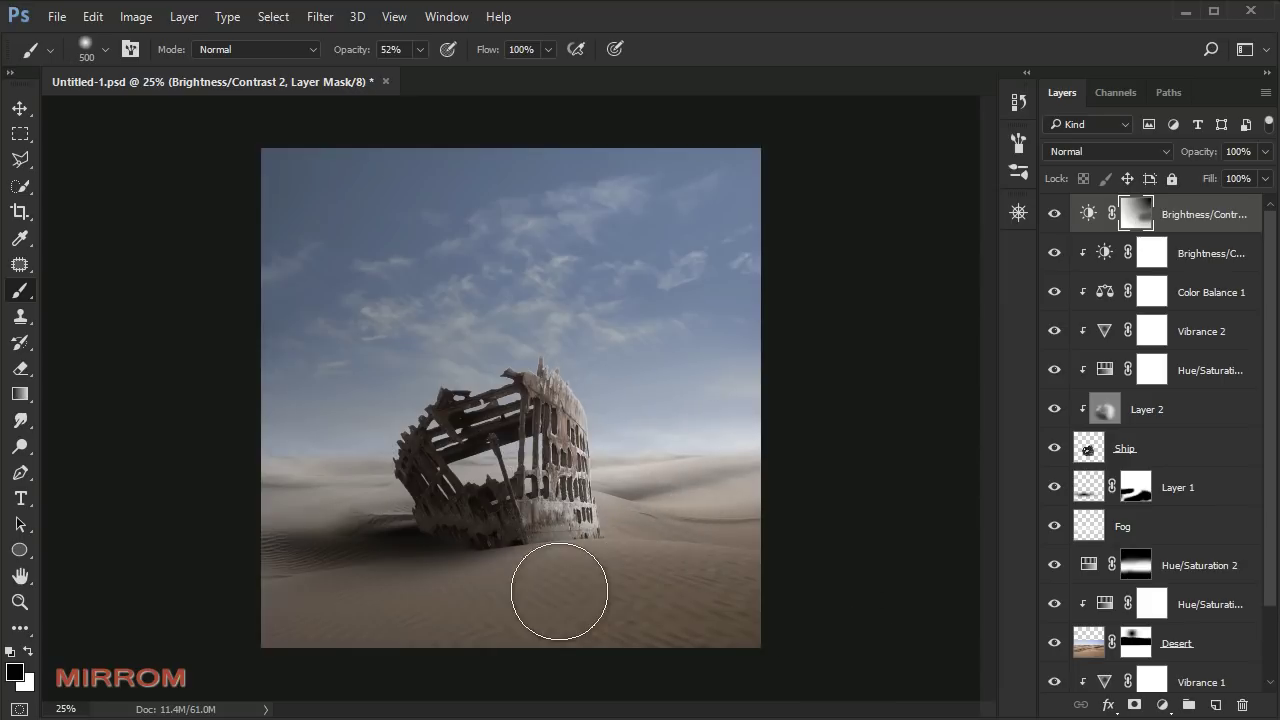
click(420, 49)
drag(420, 72, 404, 73)
key(bracketright)
key(bracketleft)
key(bracketleft)
key(bracketleft)
key(bracketleft)
key(bracketleft)
key(bracketright)
key(bracketright)
key(bracketleft)
key(bracketleft)
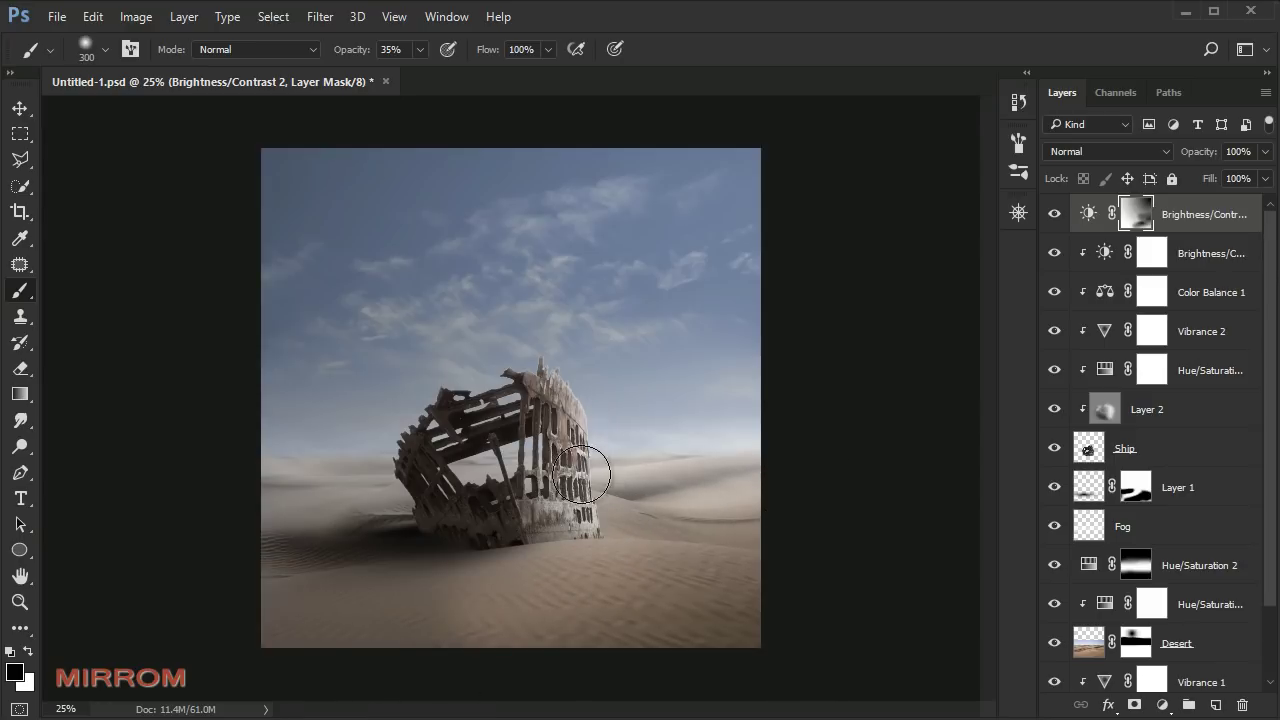
key(bracketright)
key(bracketright)
key(bracketright)
drag(785, 446, 620, 440)
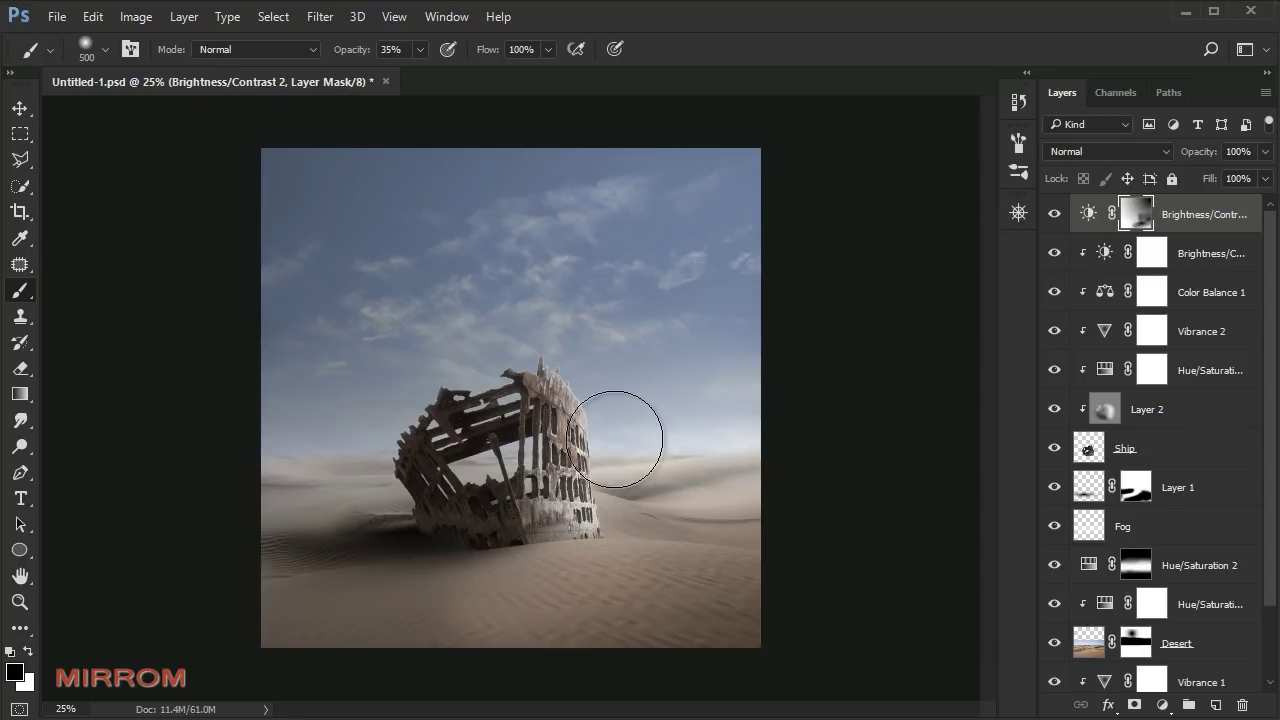
alt+click(1077, 240)
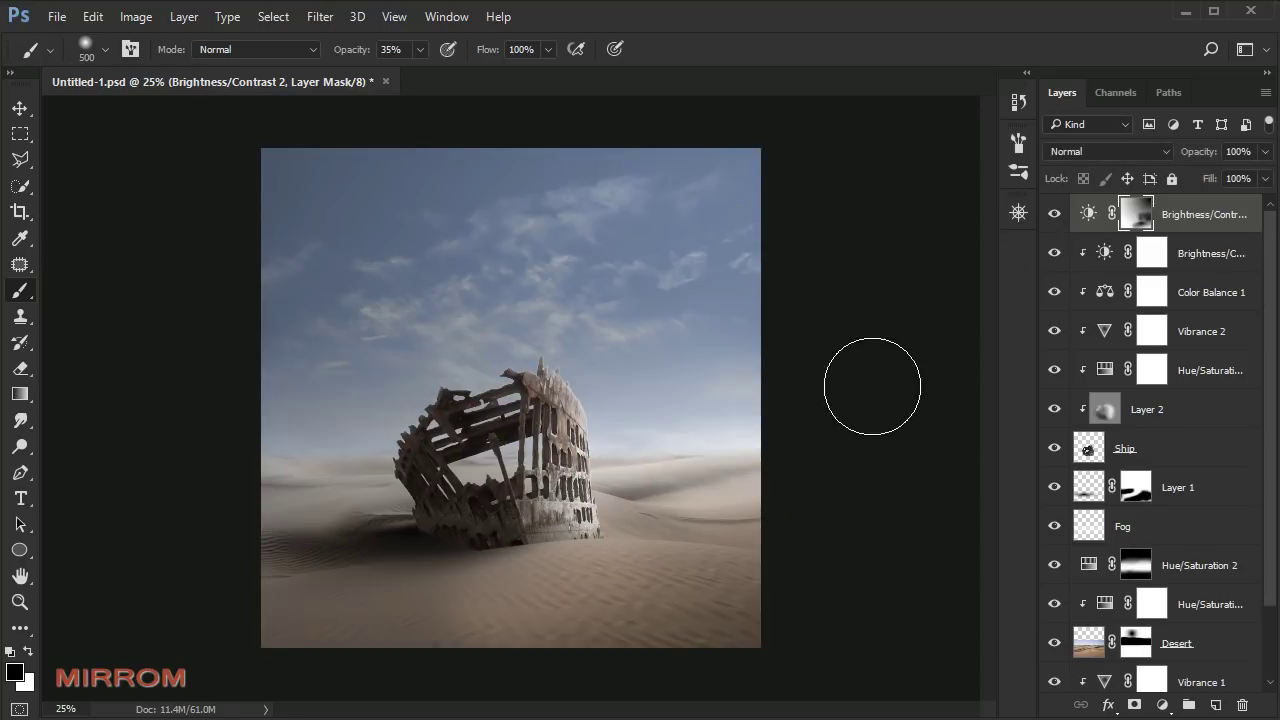
key(v)
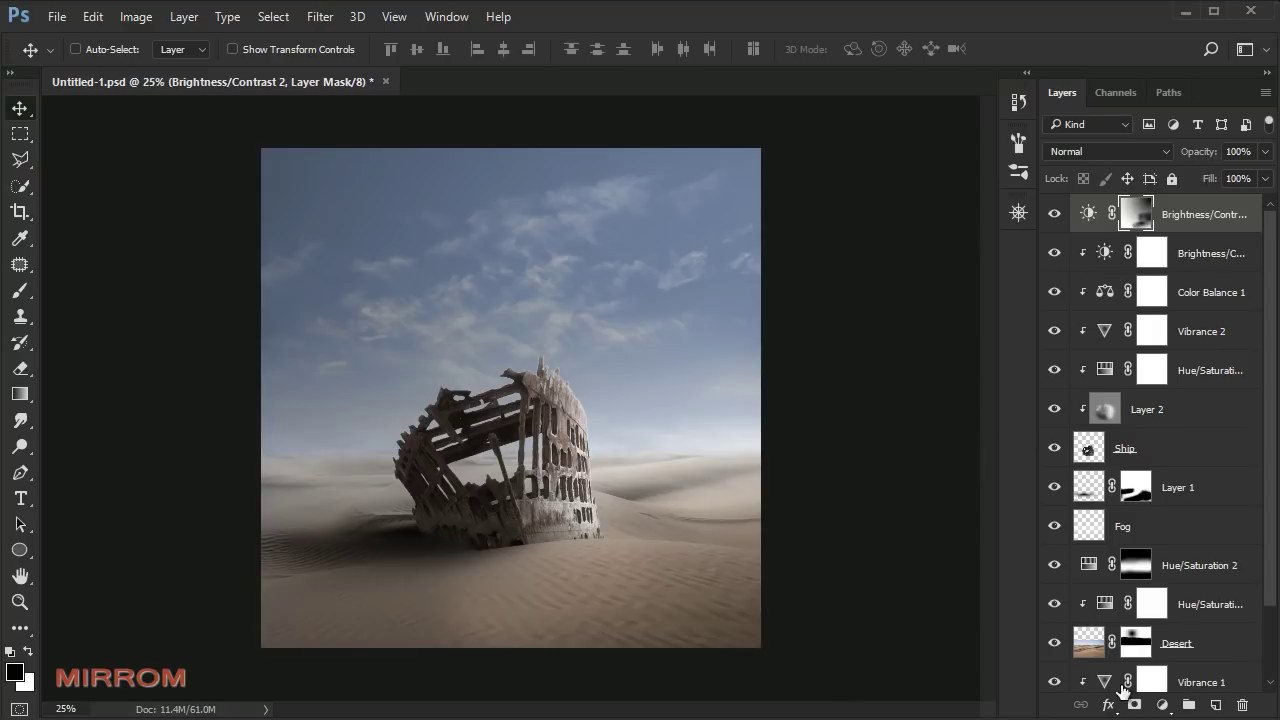
Step: Add a Gradient Map layer and set its left stop to brown #8d7769
click(1159, 705)
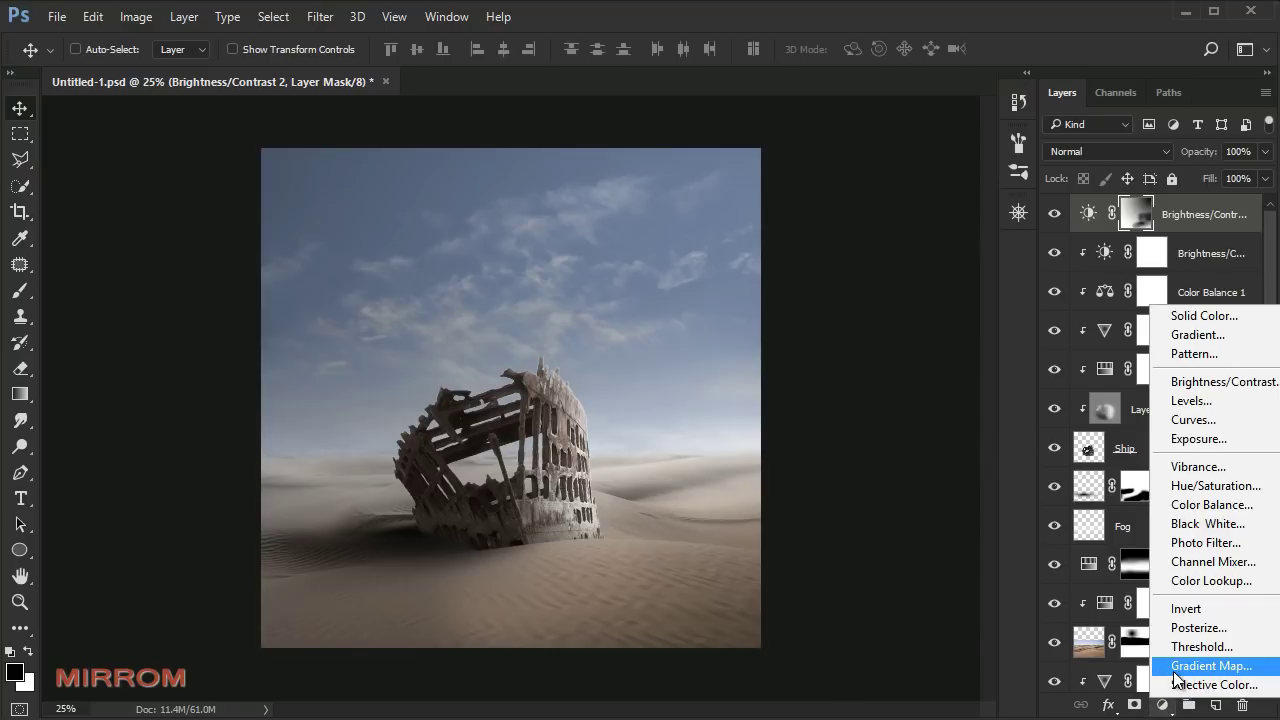
click(1210, 666)
click(850, 360)
click(815, 425)
click(872, 500)
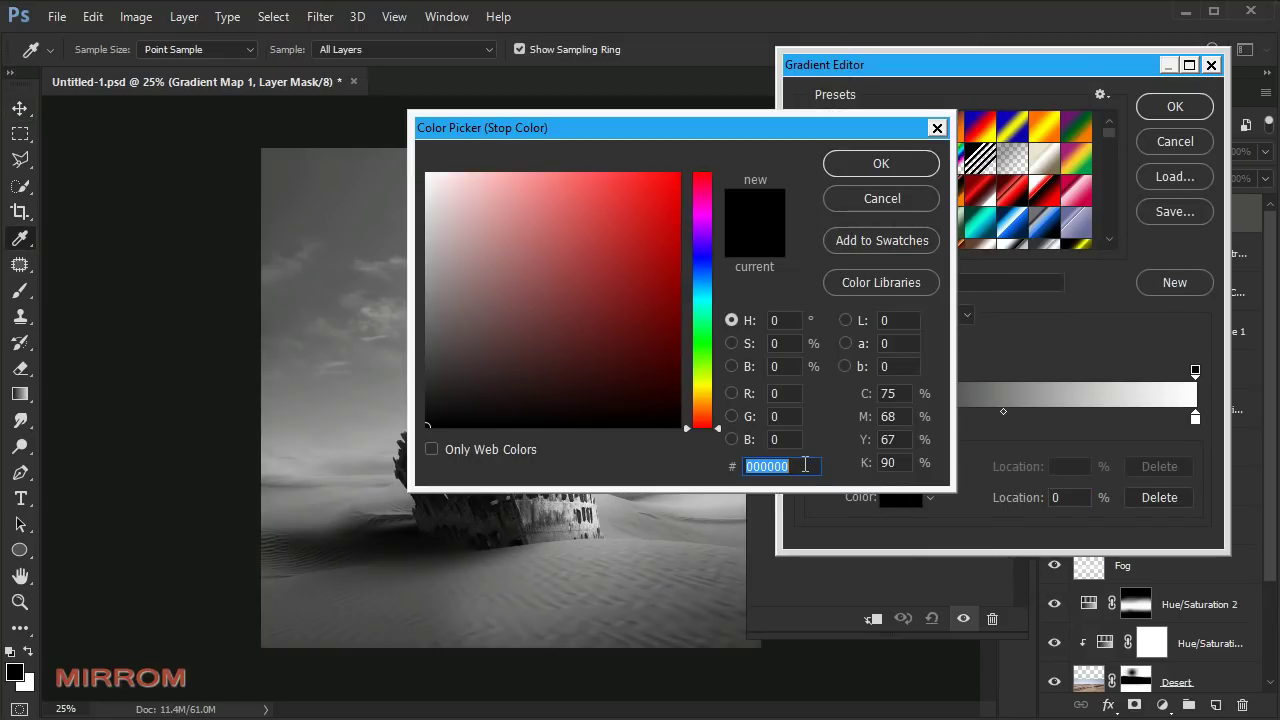
text(8d)
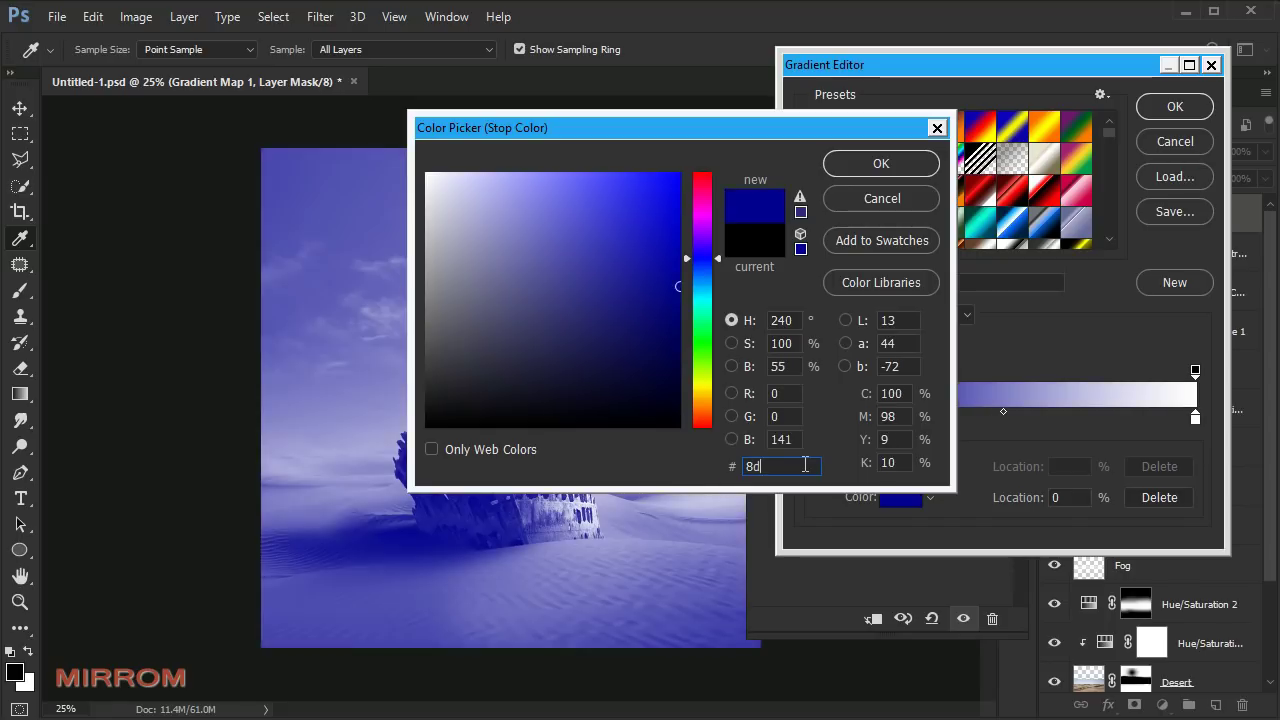
text(7769)
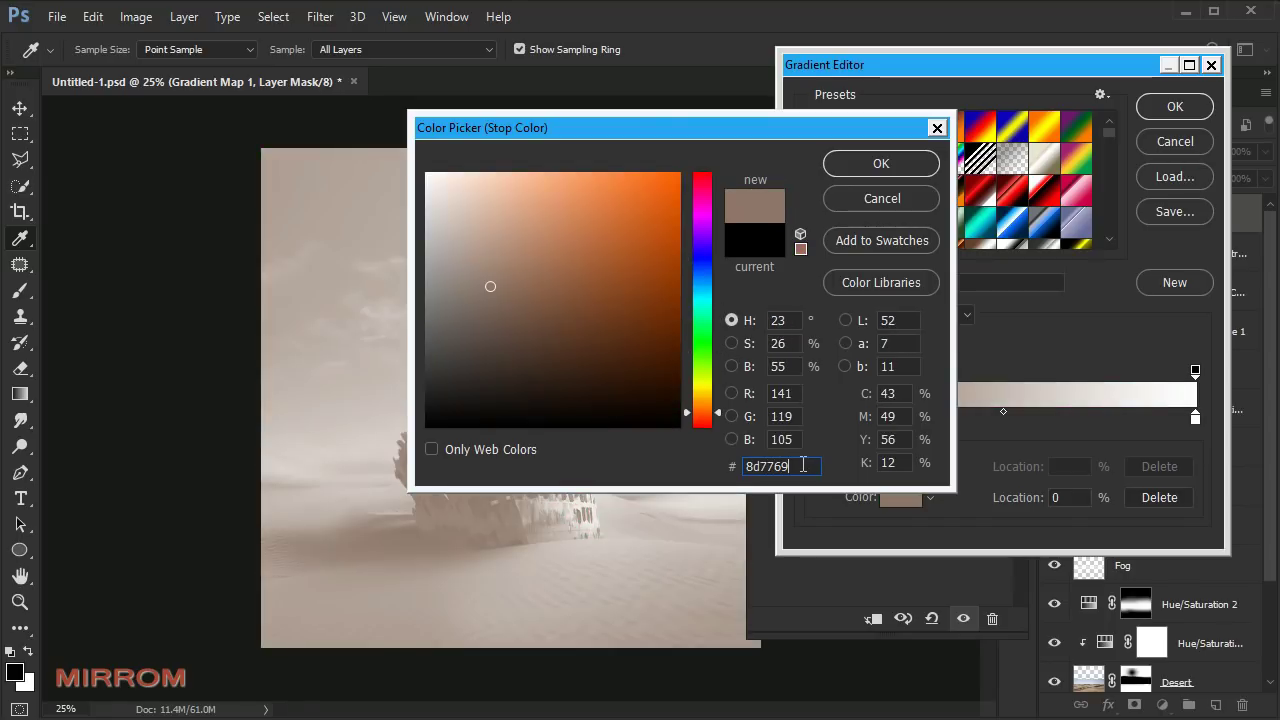
double_click(802, 464)
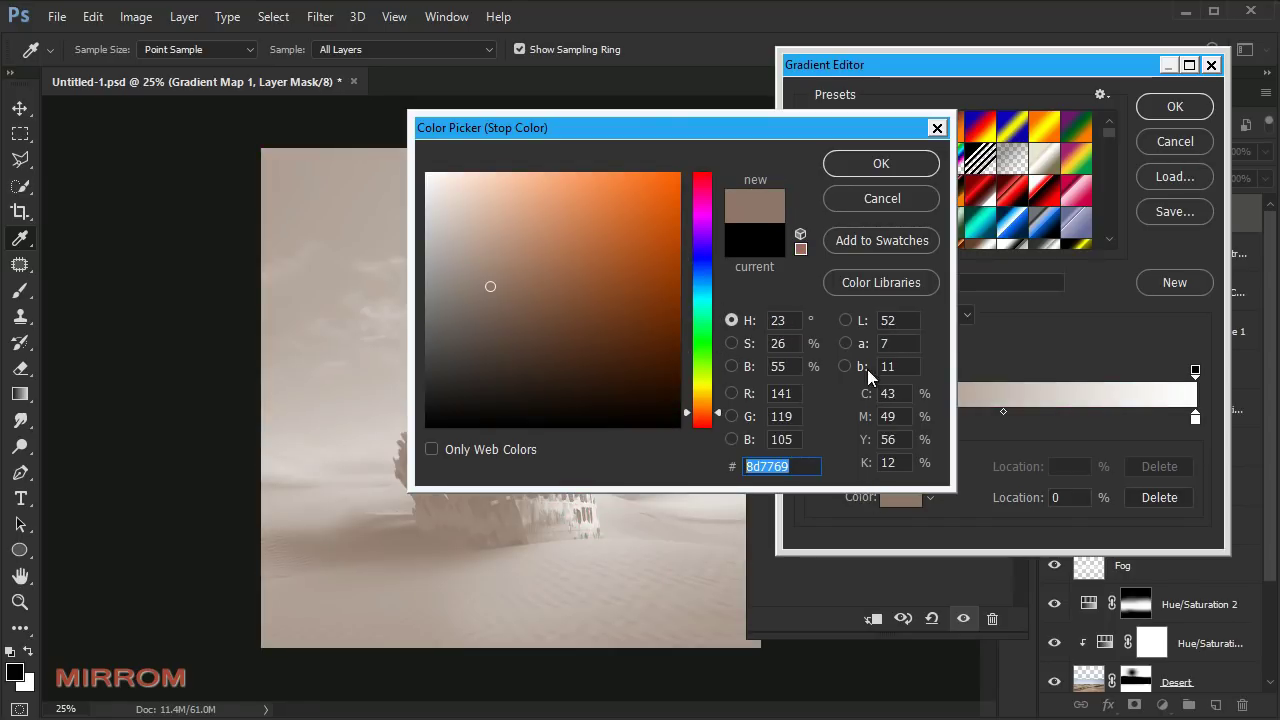
click(860, 163)
Step: Add a beige #efdfcf stop at 50% and make the right stop cream #fffcea
click(1004, 414)
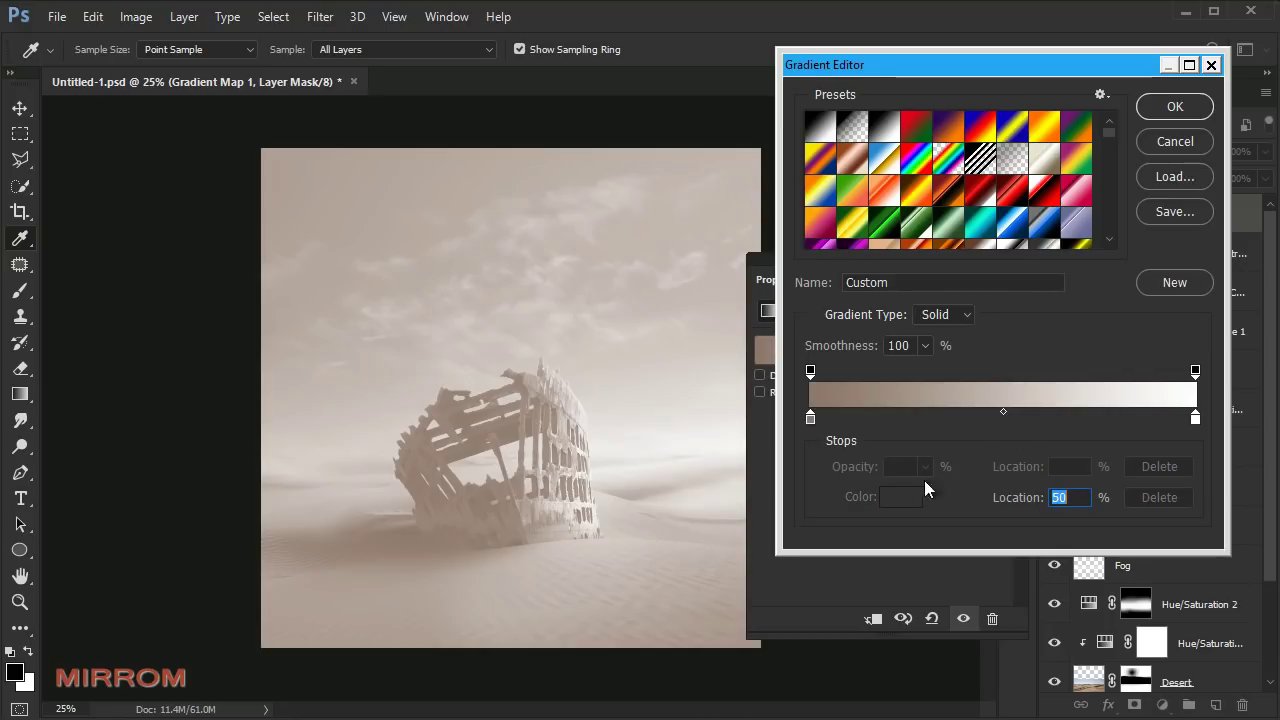
click(1003, 428)
click(906, 499)
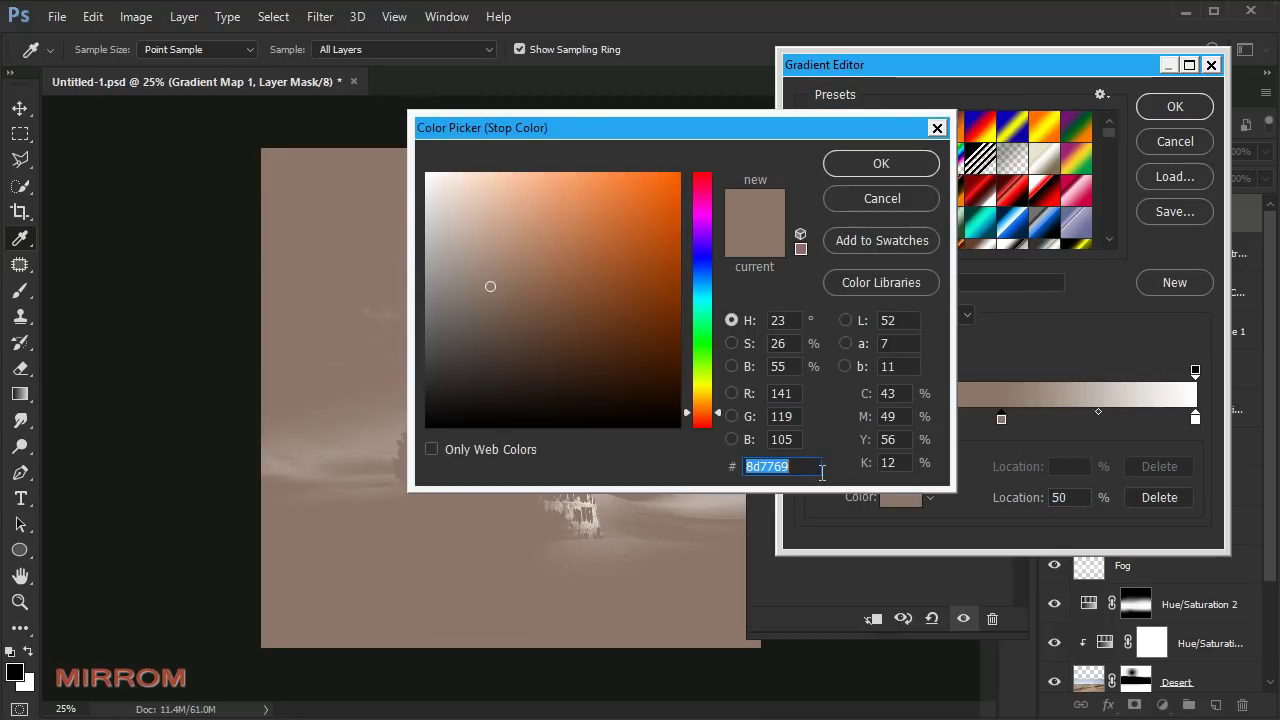
text(efd)
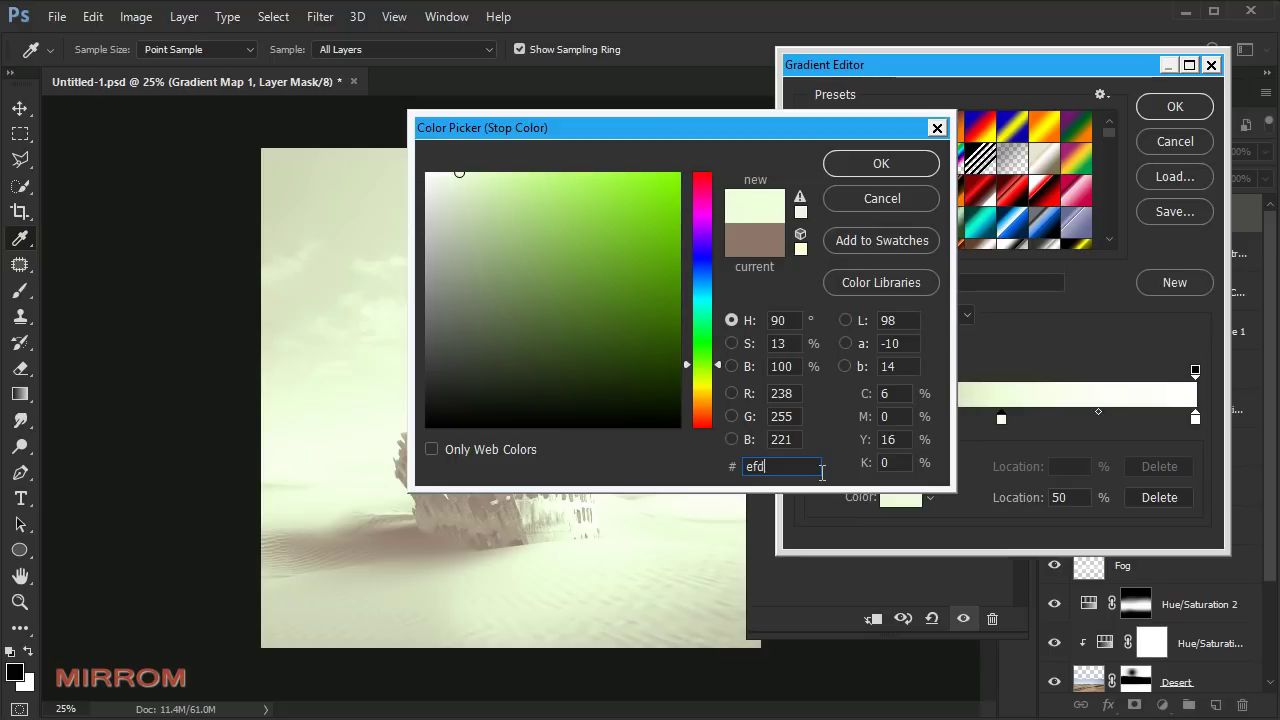
text(fcf)
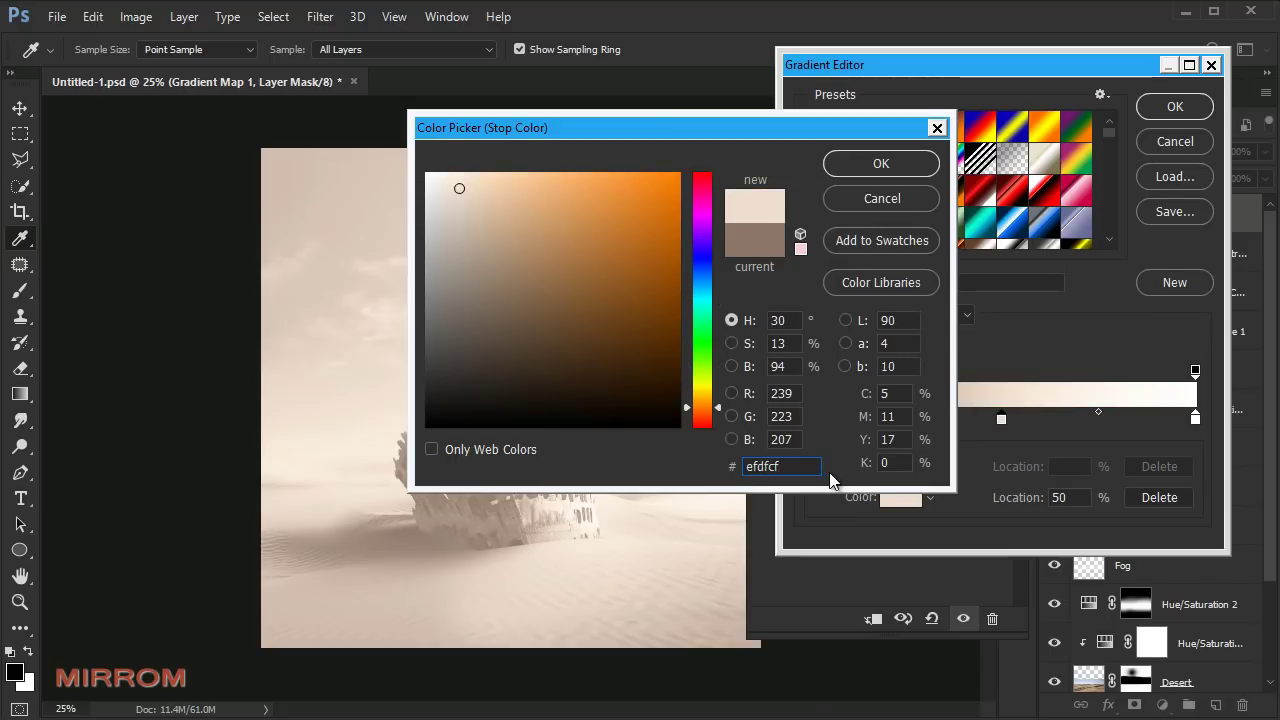
click(880, 163)
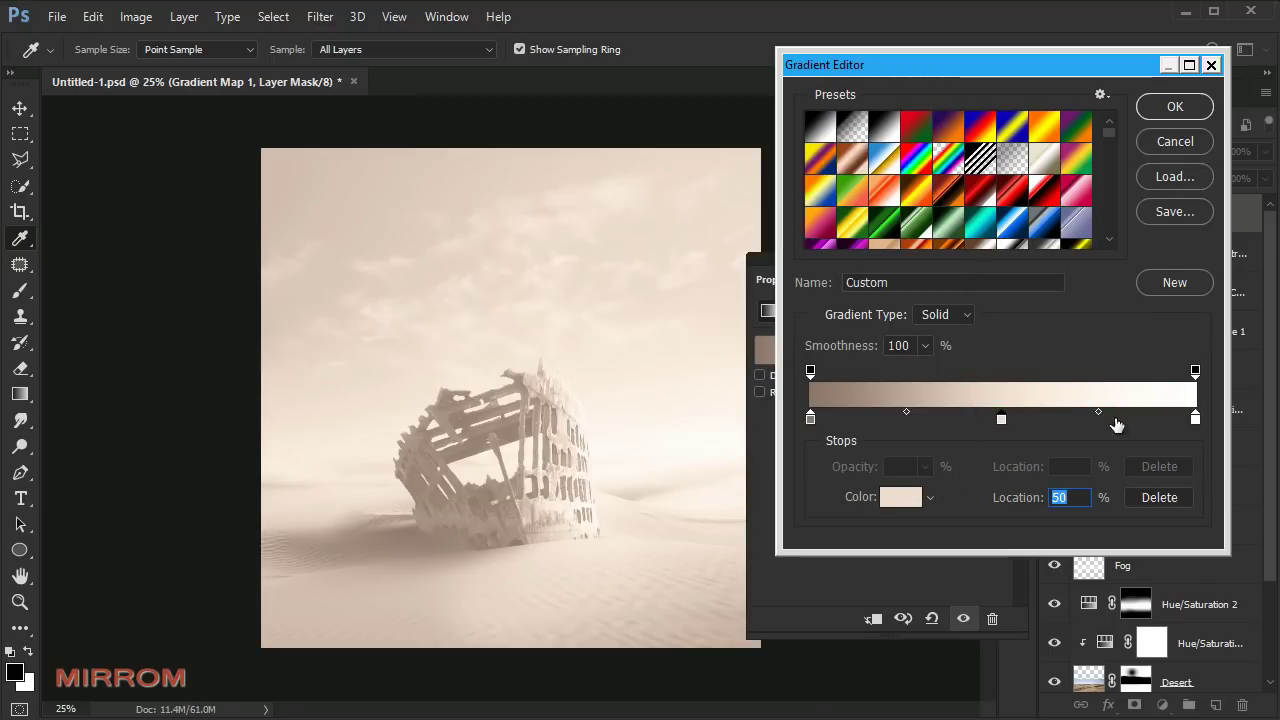
click(1196, 420)
click(902, 500)
text(fff)
text(ea)
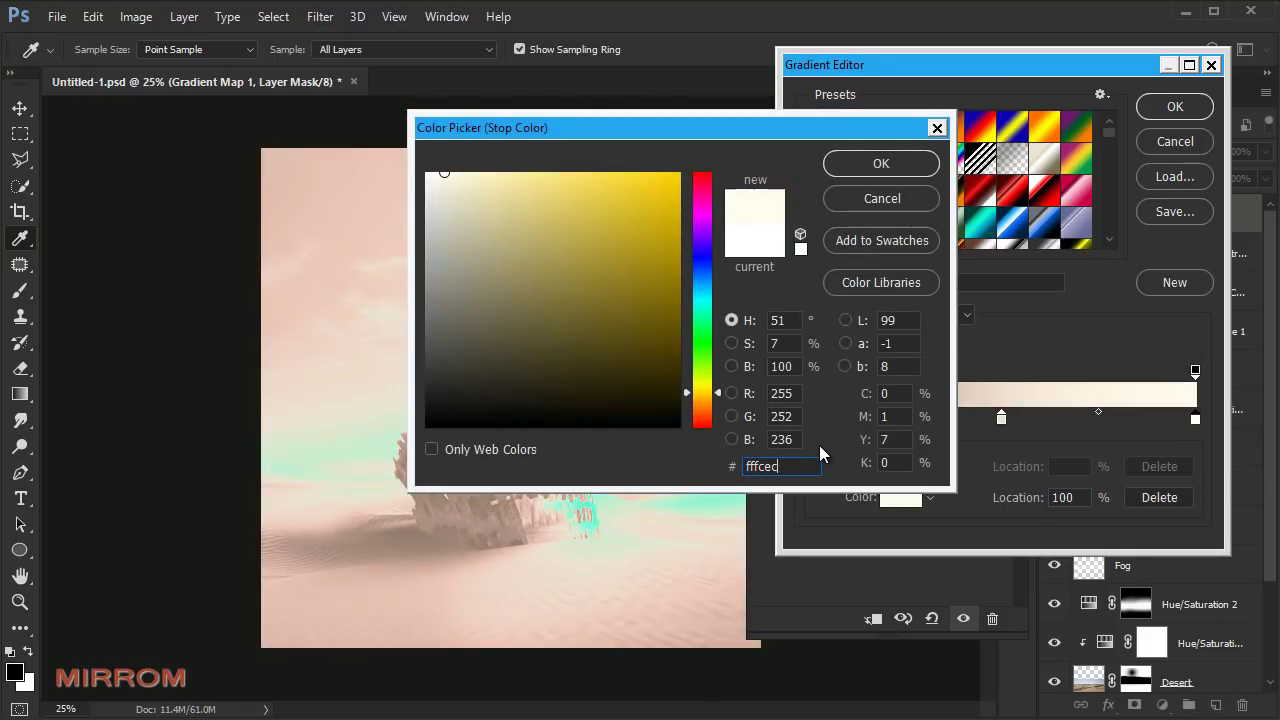
click(881, 163)
key(Return)
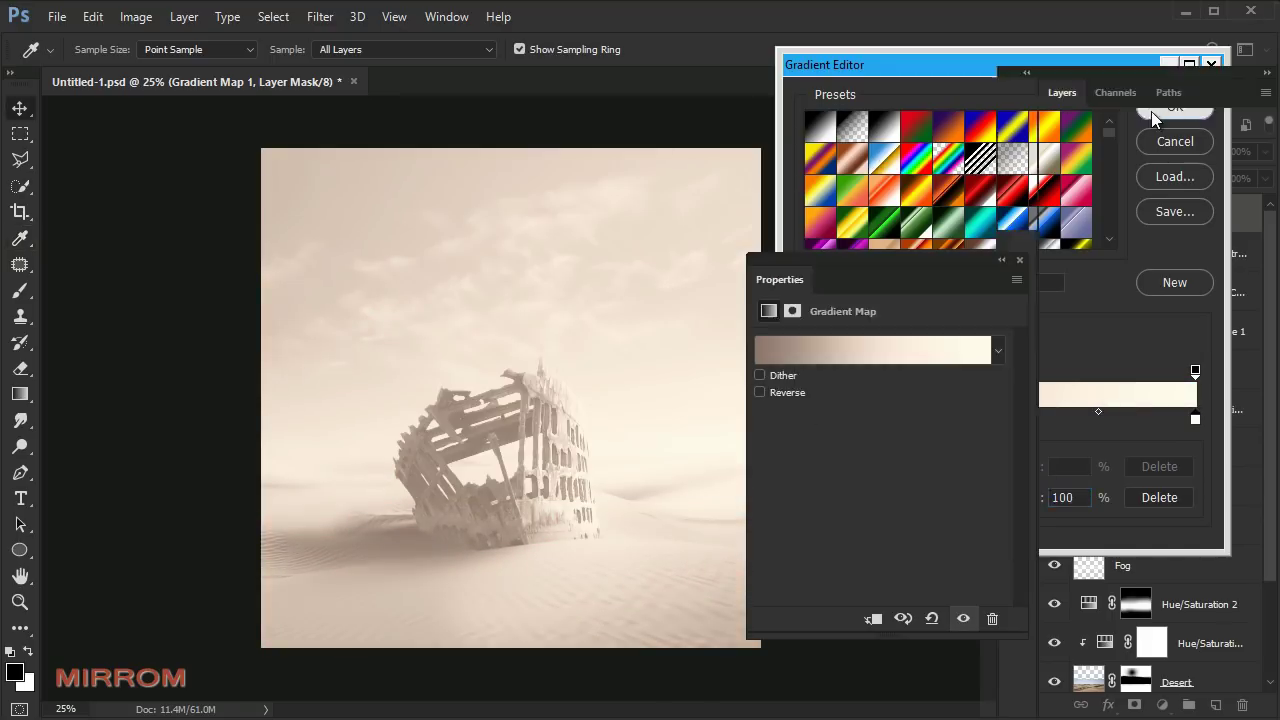
Step: Blend Gradient Map 1 in Soft Light mode
key(v)
click(1028, 272)
click(1090, 151)
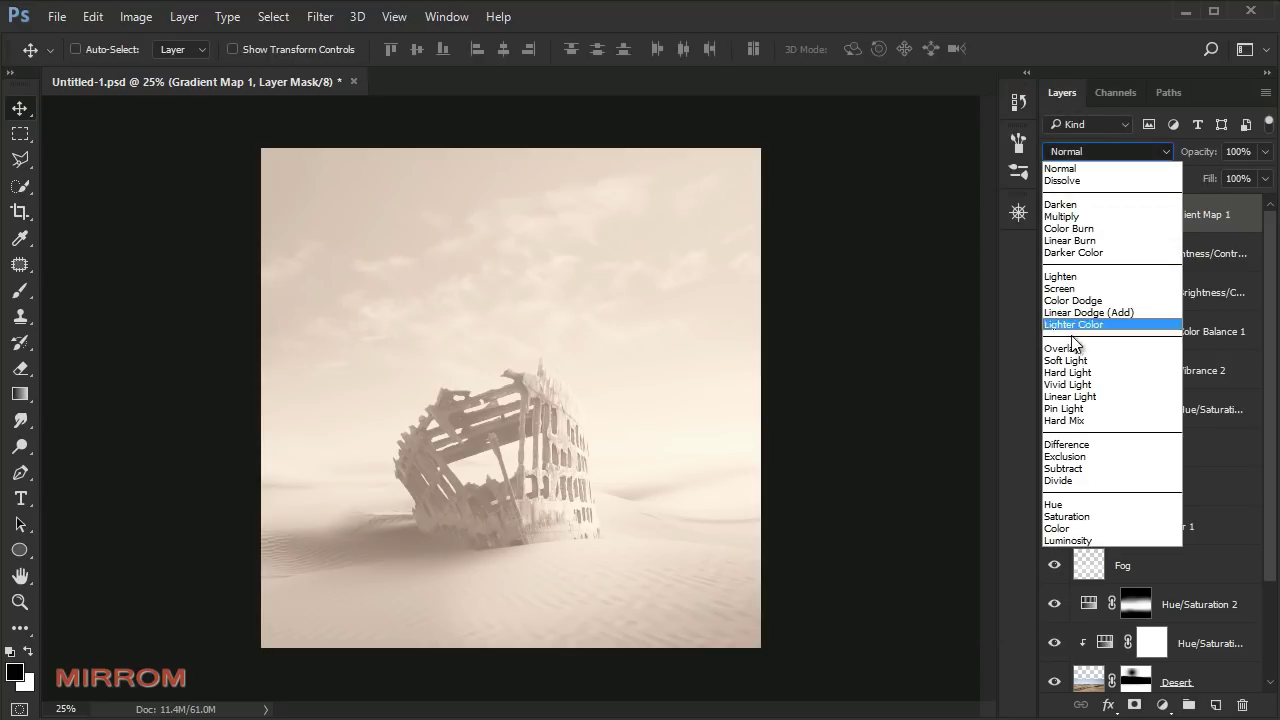
click(1088, 362)
click(1048, 222)
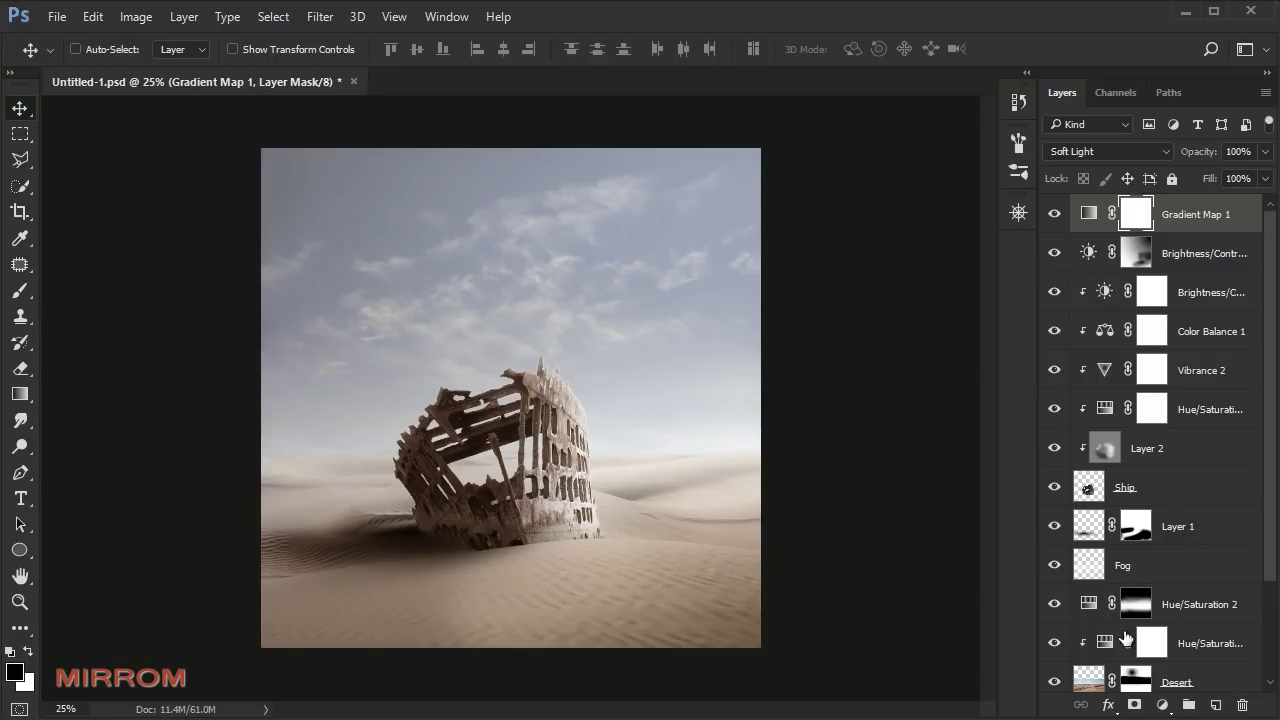
click(1162, 705)
Step: Add Gradient Map 2 with both colour stops set to warm grey #6f6b5f
click(1248, 667)
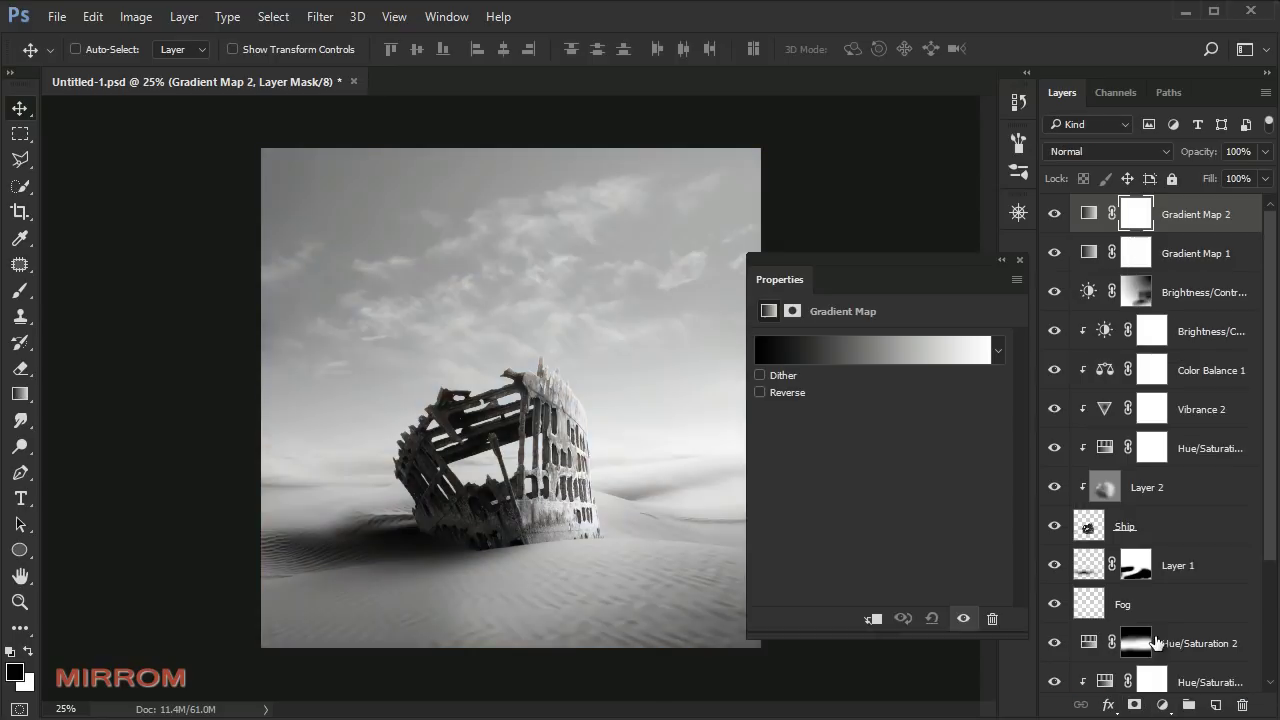
click(855, 352)
click(811, 416)
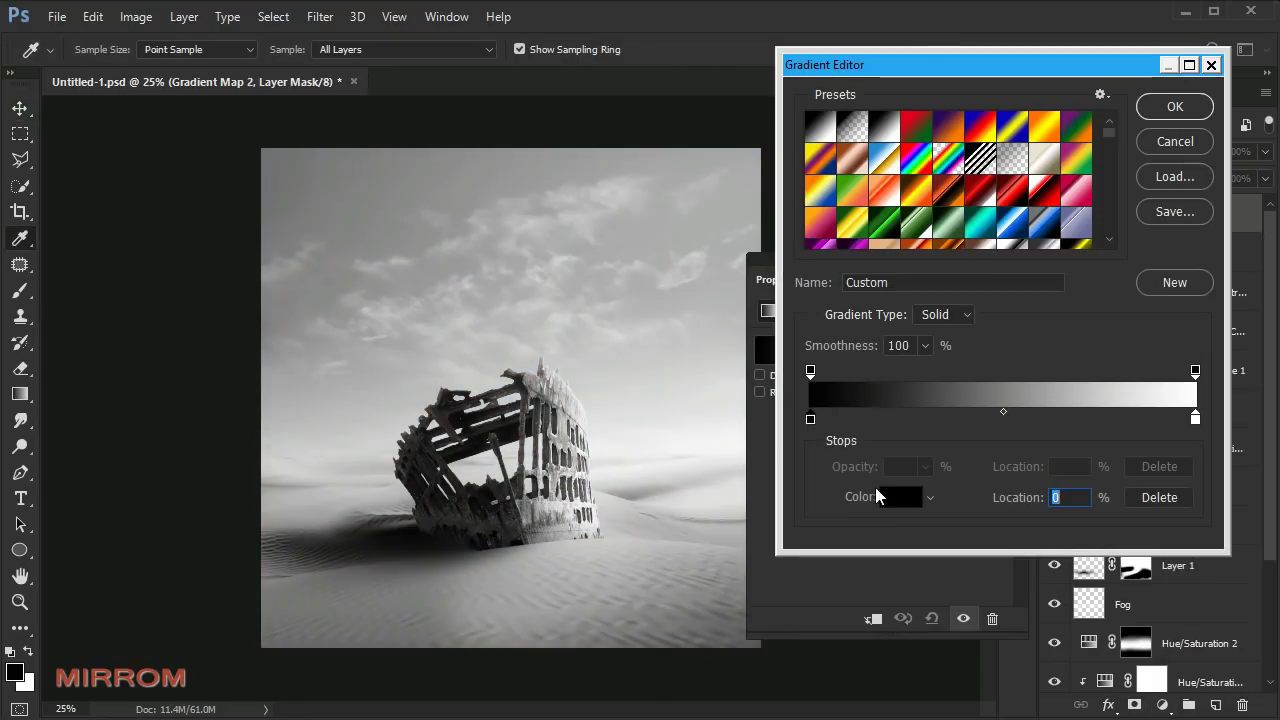
click(898, 497)
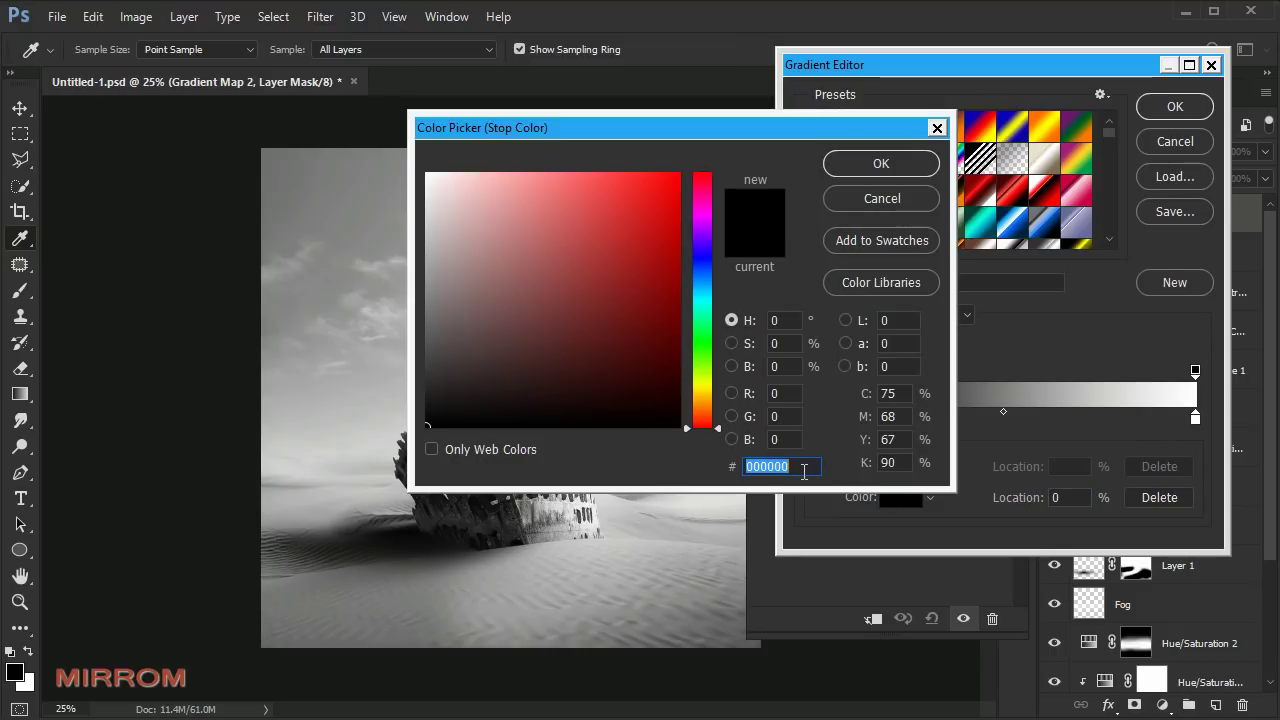
text(6f6)
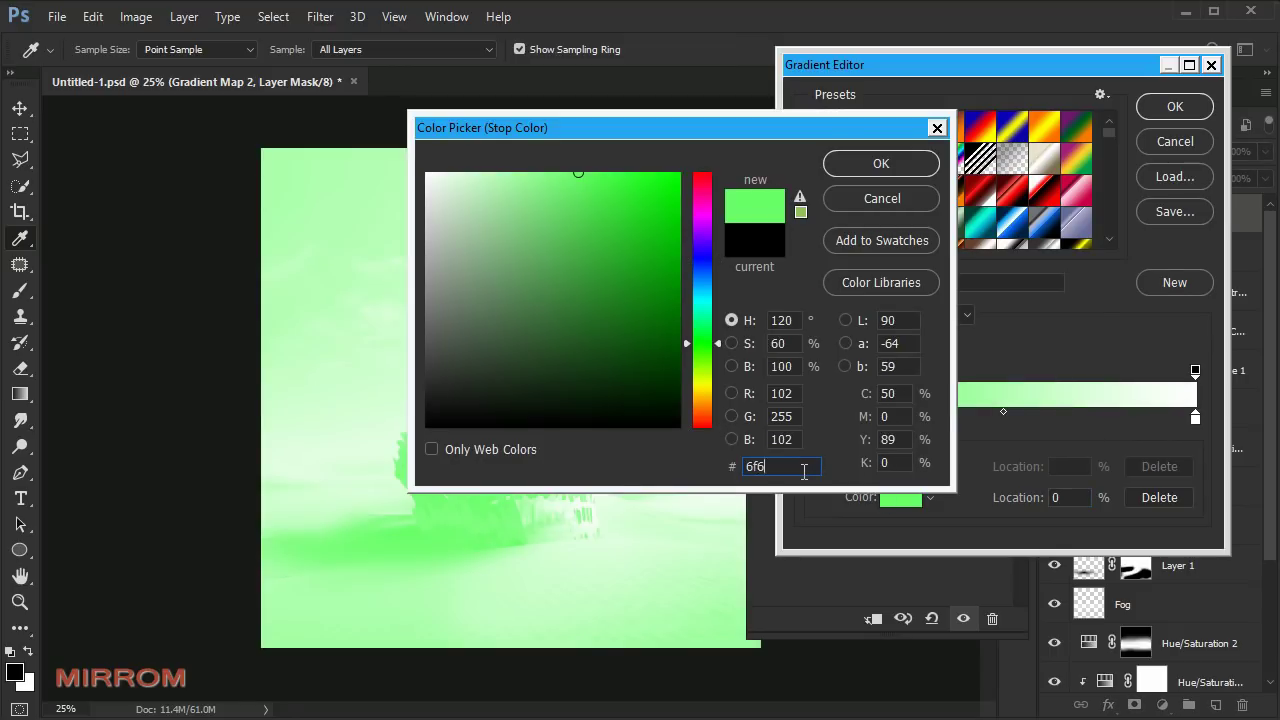
text(b5f)
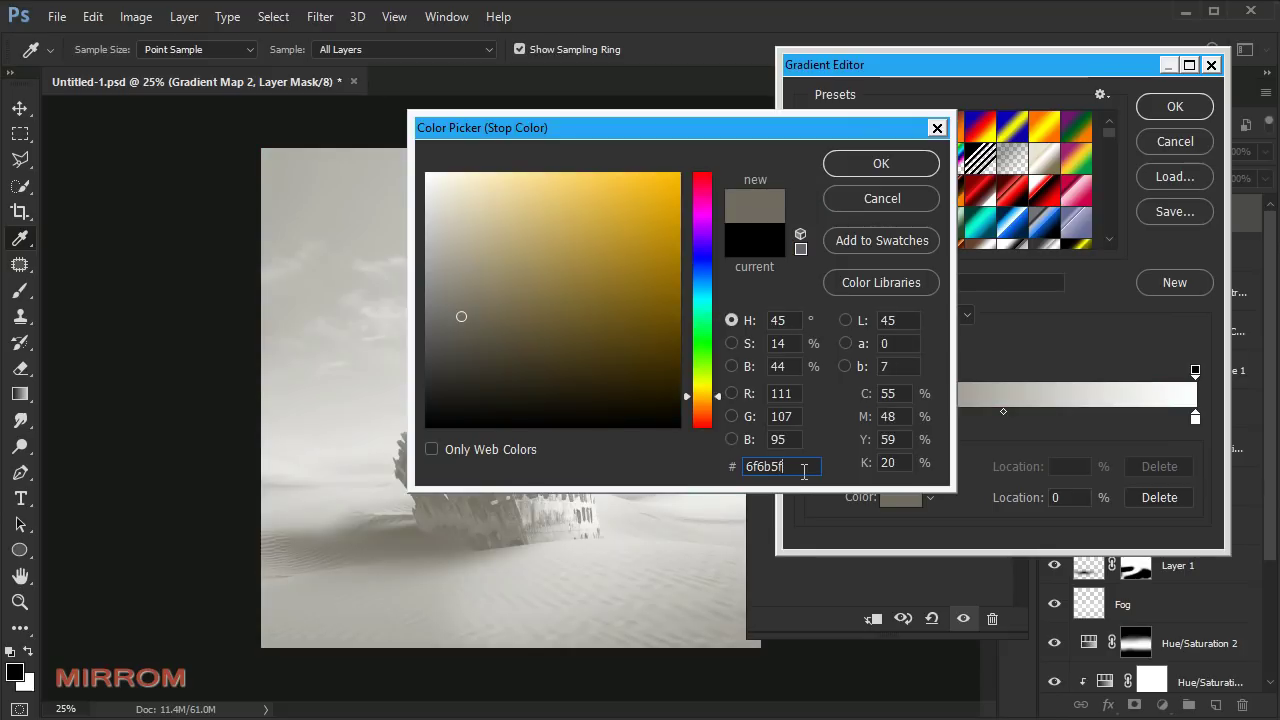
drag(804, 471, 750, 470)
key(ctrl+c)
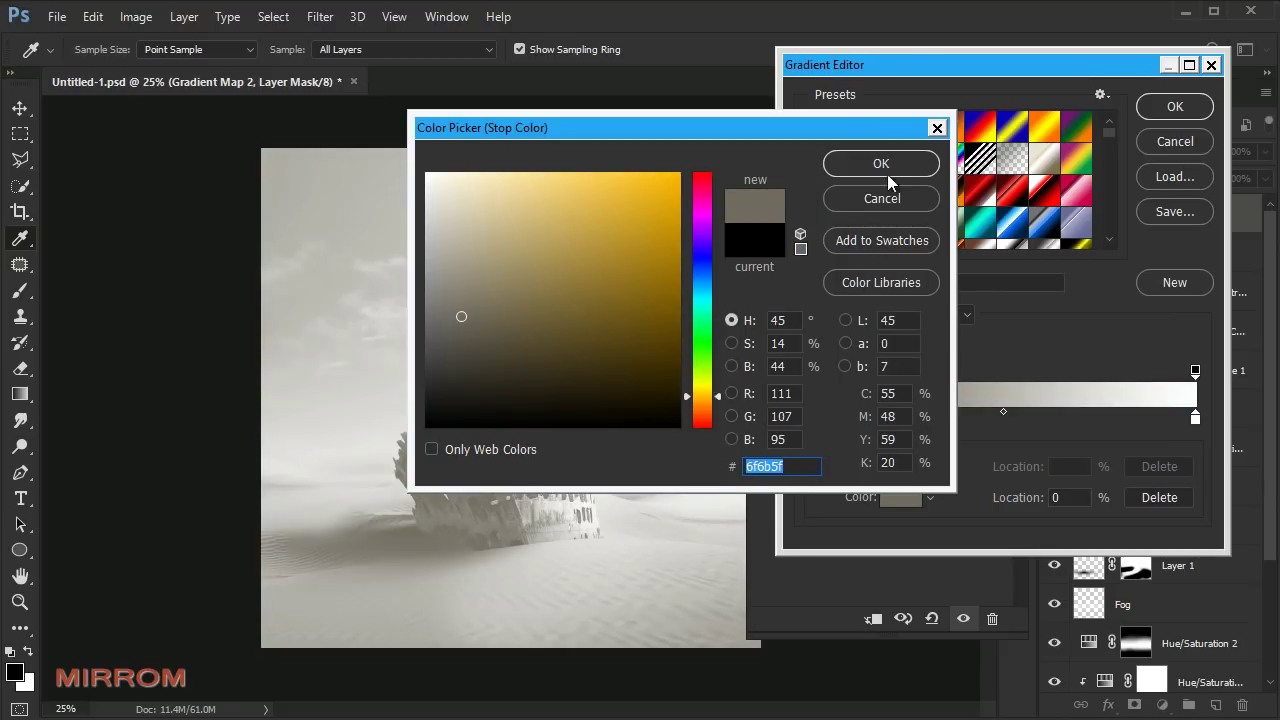
click(884, 168)
click(1195, 418)
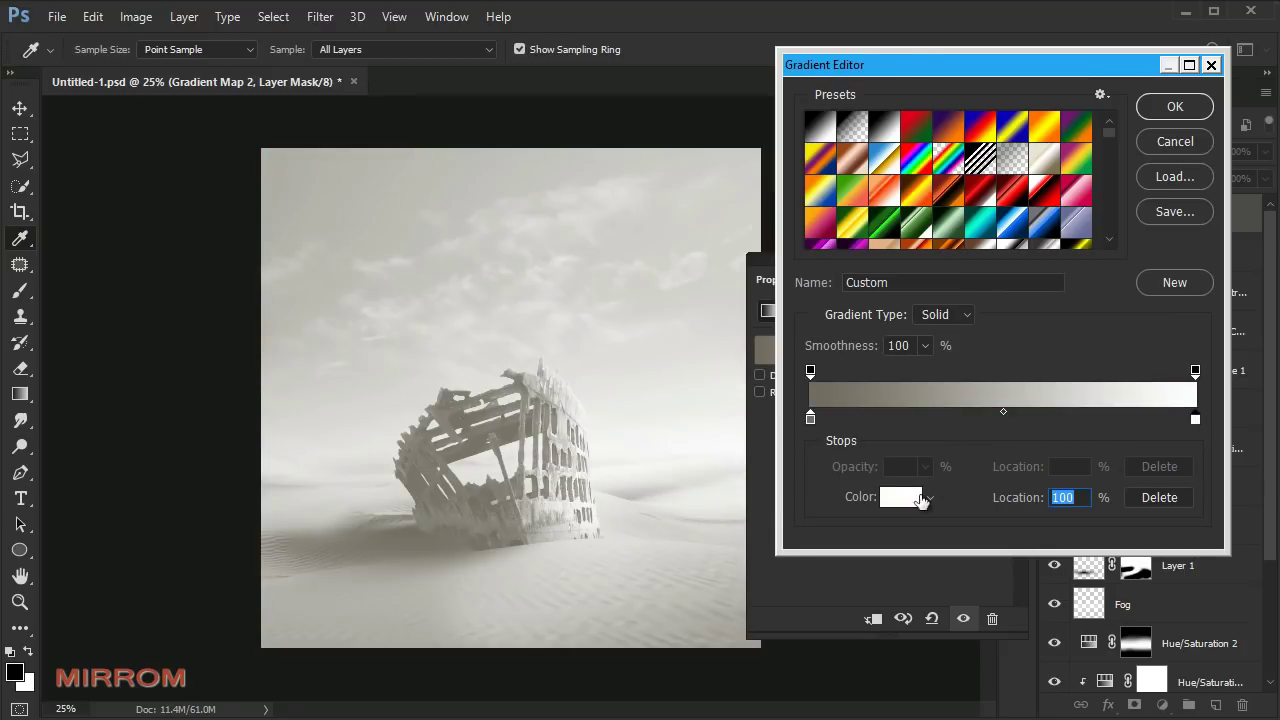
click(900, 497)
key(ctrl+v)
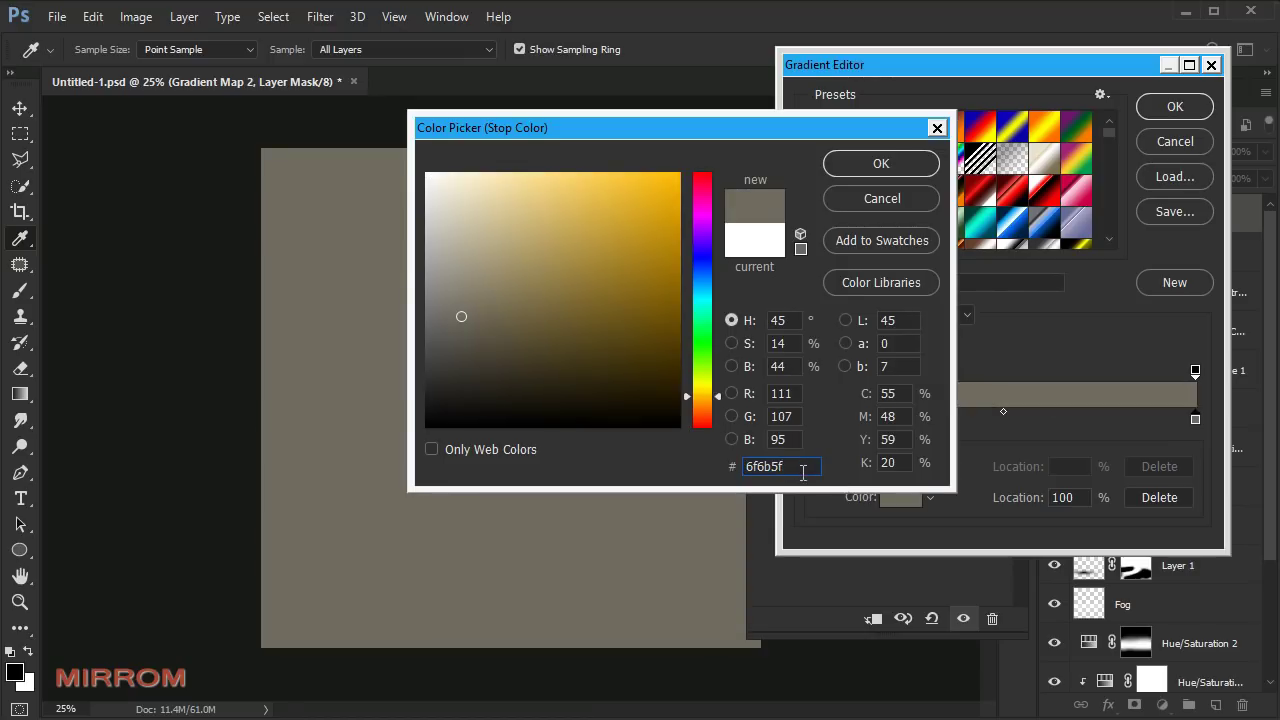
click(862, 170)
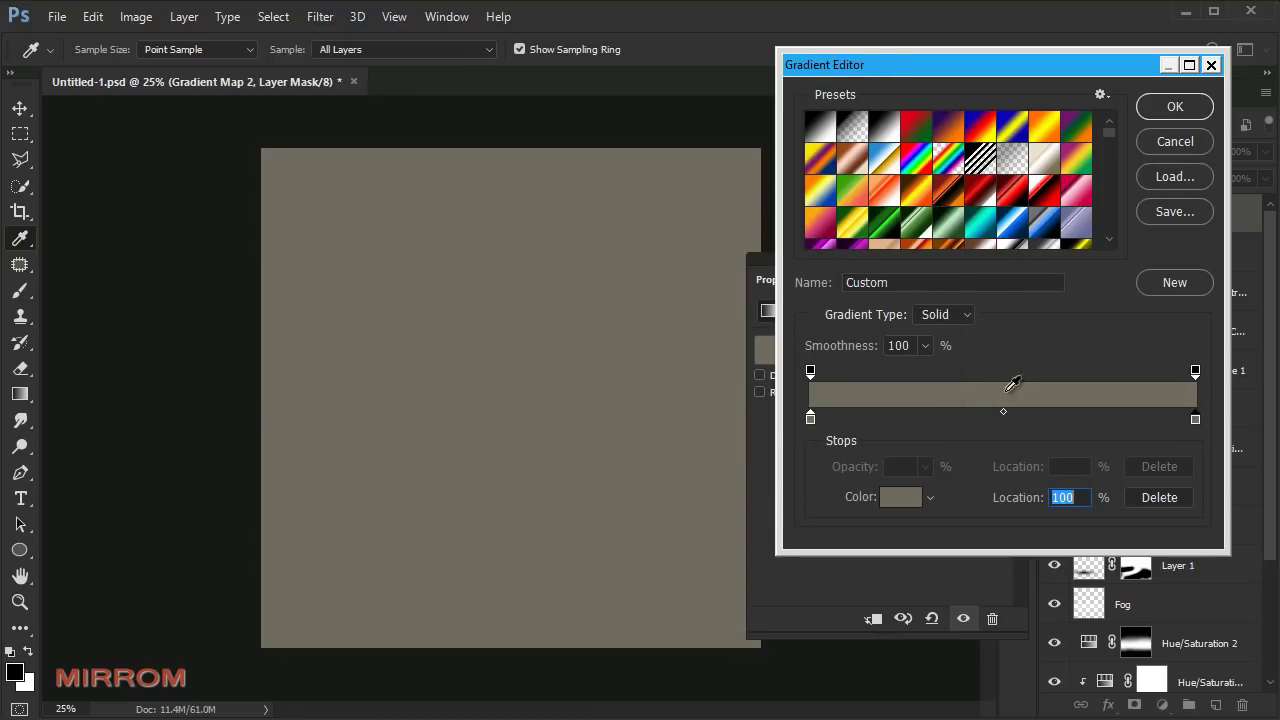
Step: Fade the right opacity stop to 20% and blend Gradient Map 2 in Soft Light
click(1195, 374)
click(925, 466)
drag(929, 491, 858, 497)
click(866, 476)
text(0)
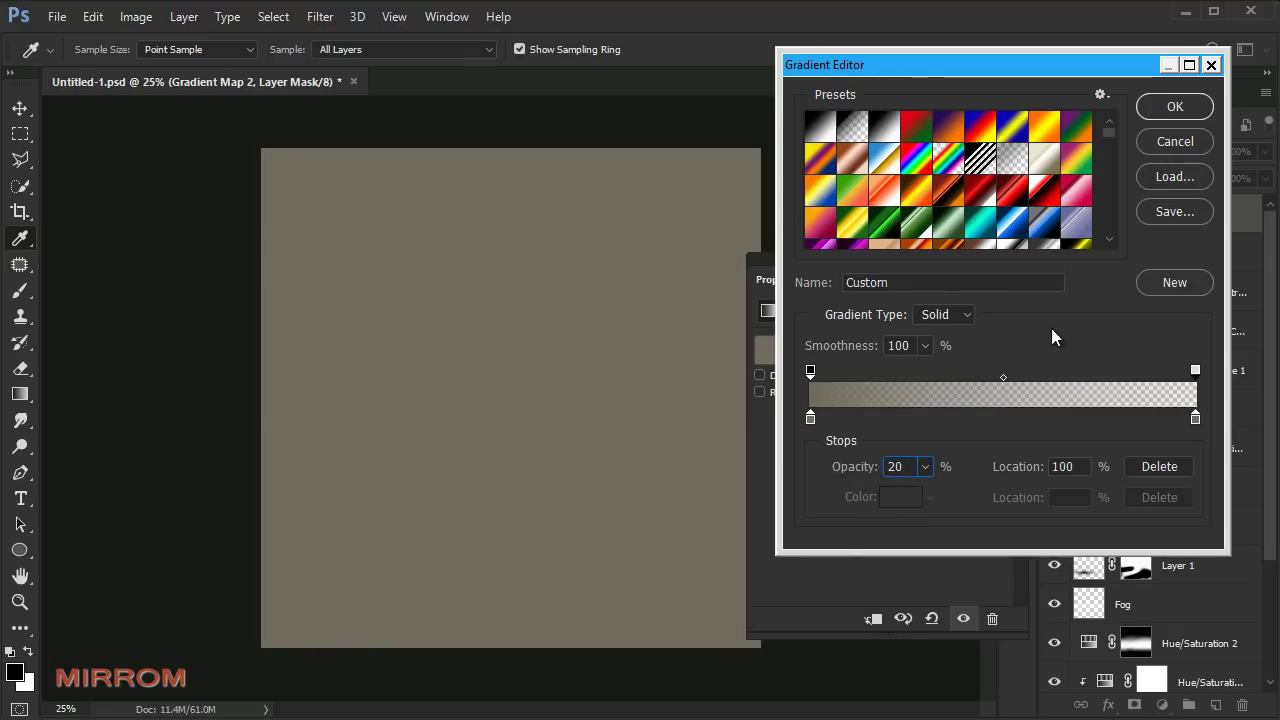
click(1170, 107)
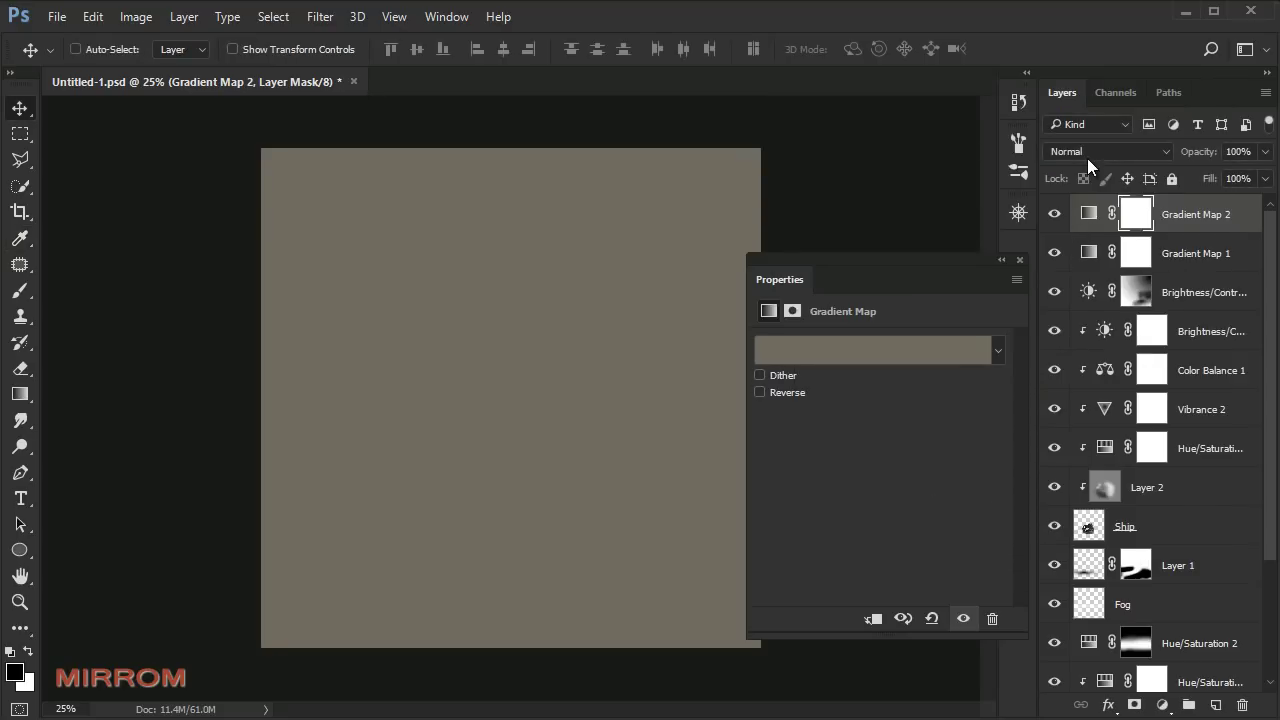
click(1088, 152)
click(1082, 360)
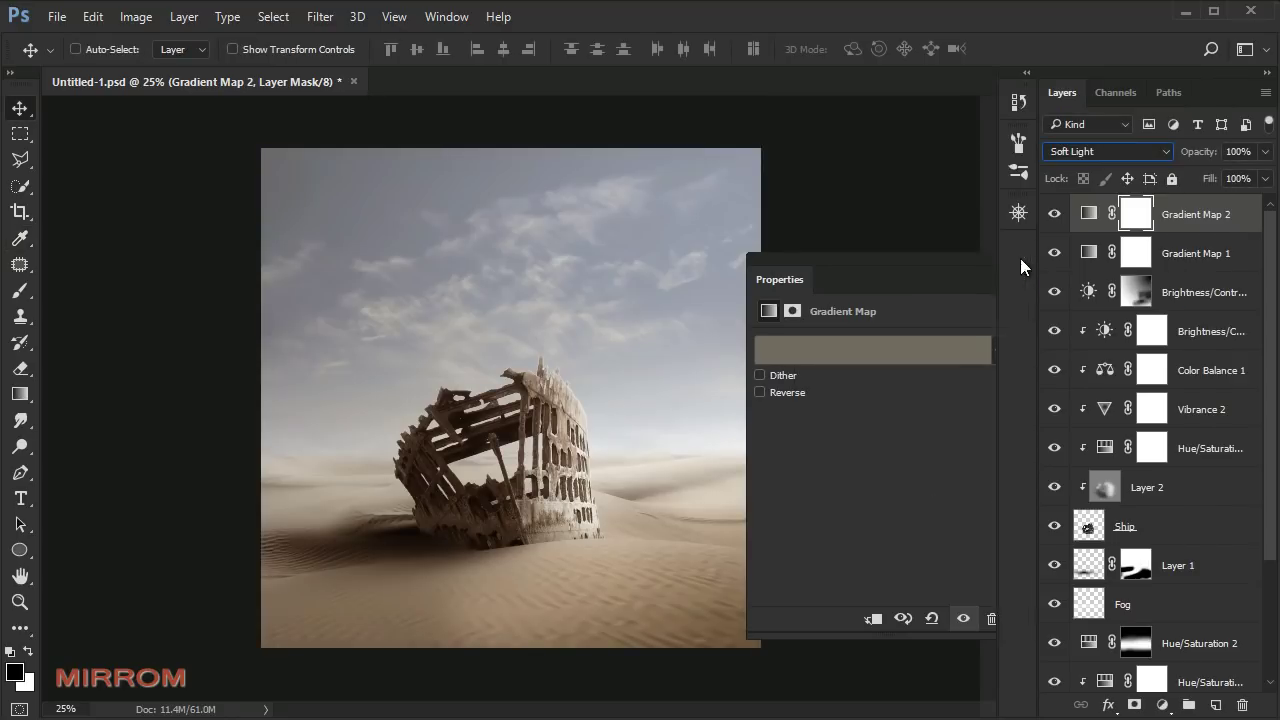
click(1054, 214)
click(1054, 214)
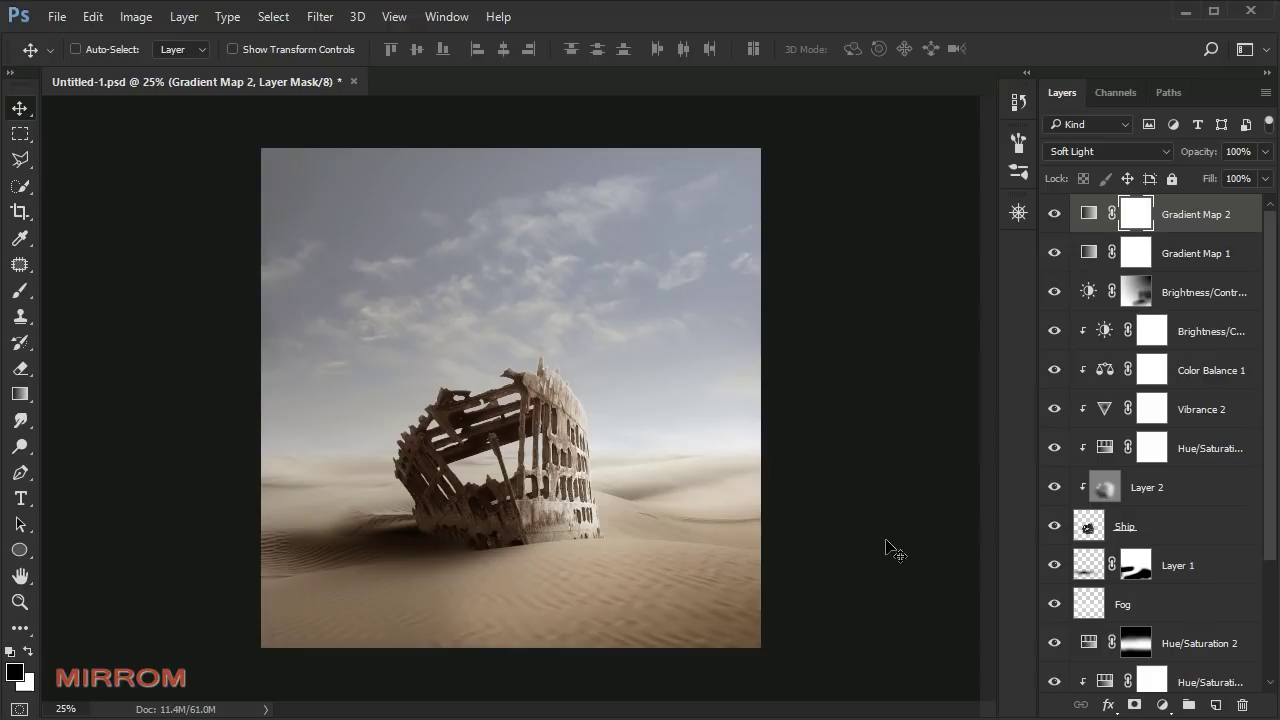
Step: Add Color Balance 2 with Cyan-Red +1, Yellow-Blue -12, and a shadows adjustment
click(1162, 705)
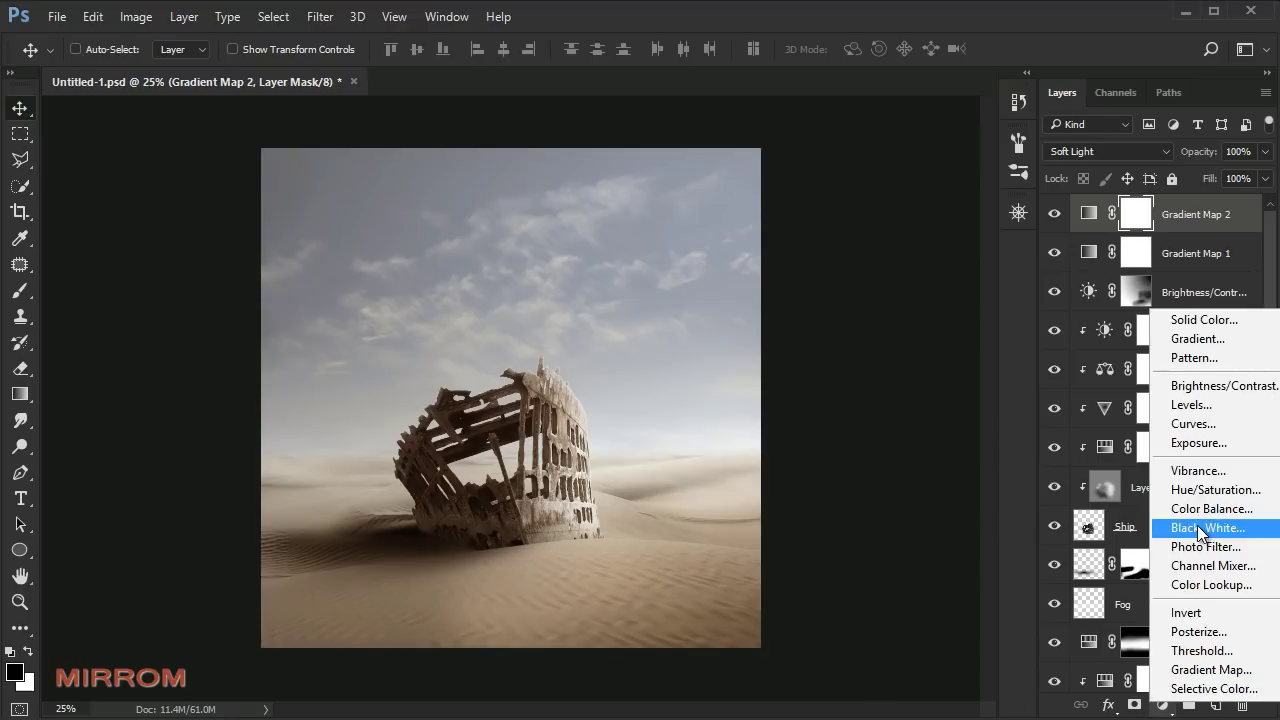
click(1207, 504)
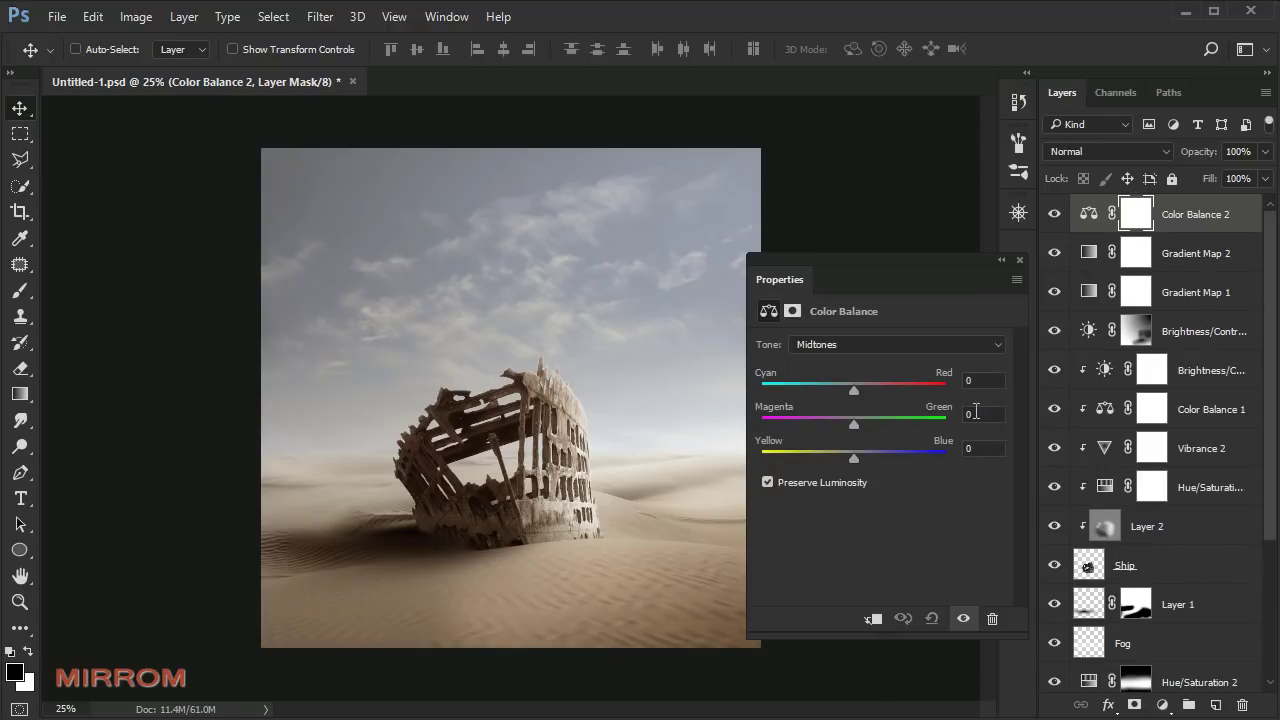
key(Up)
click(990, 449)
key(shift+Down)
key(Down)
key(Down)
click(913, 345)
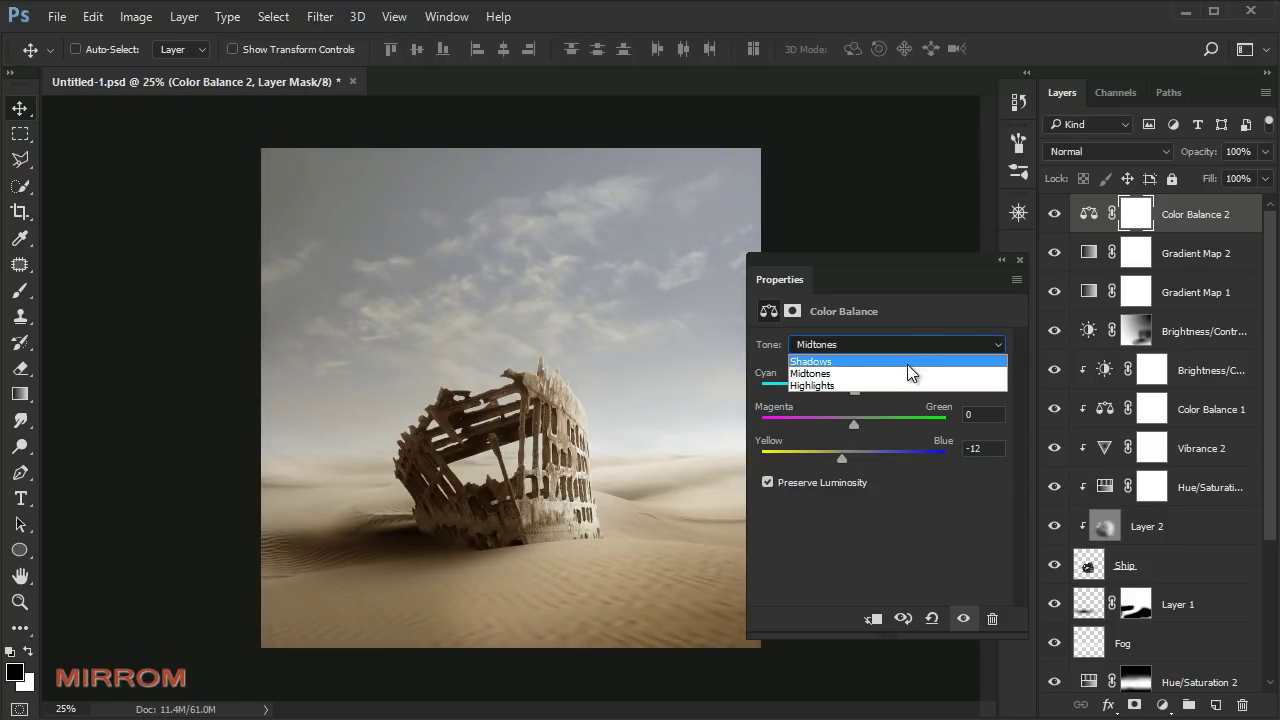
click(907, 364)
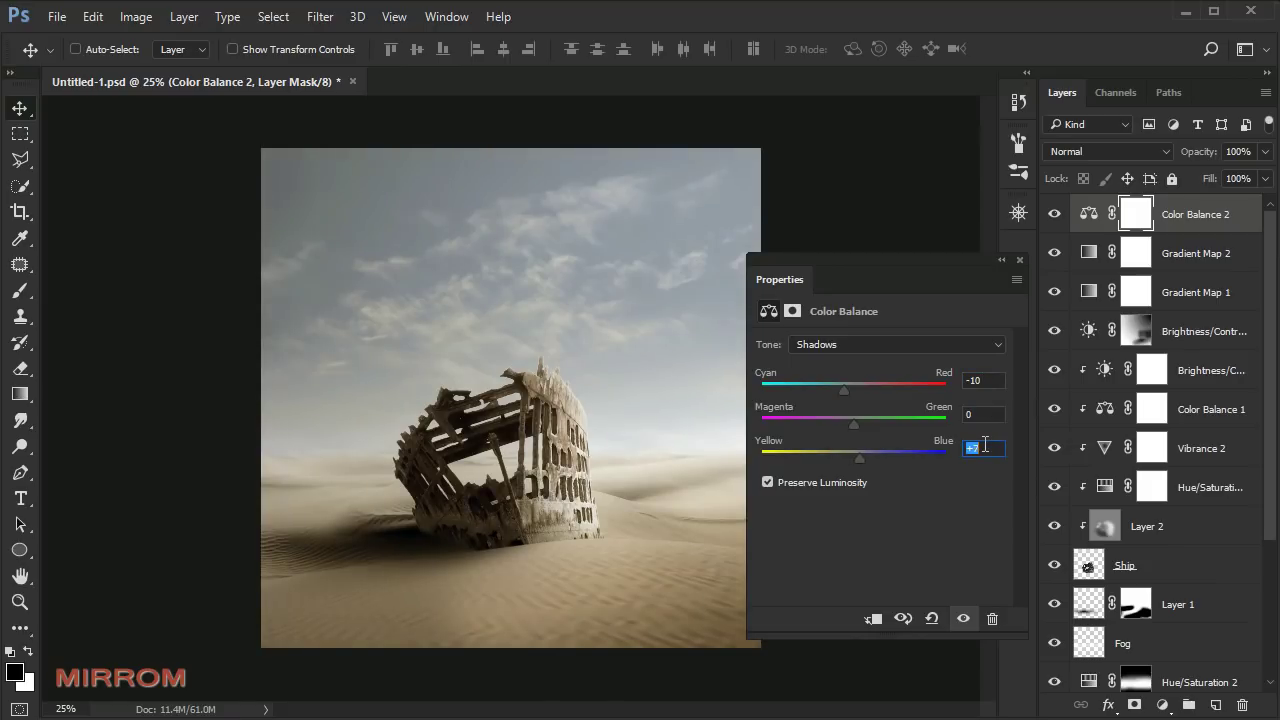
click(993, 412)
text(-7)
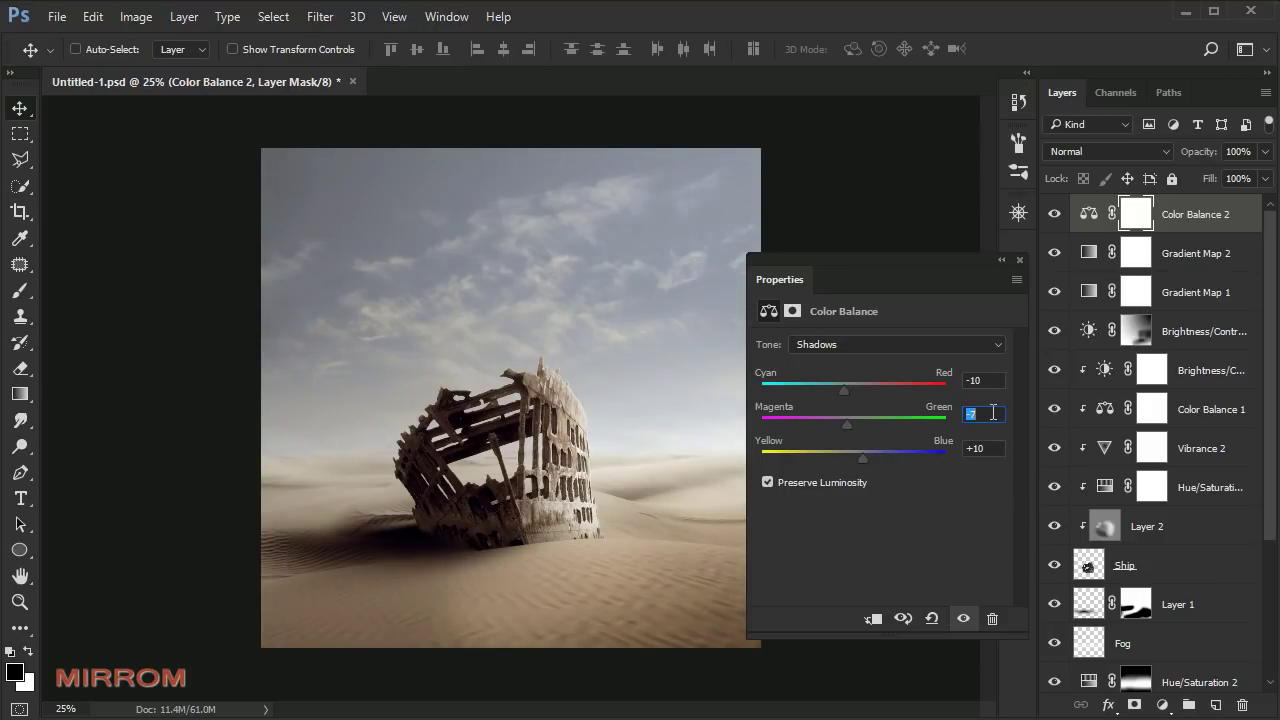
click(1021, 260)
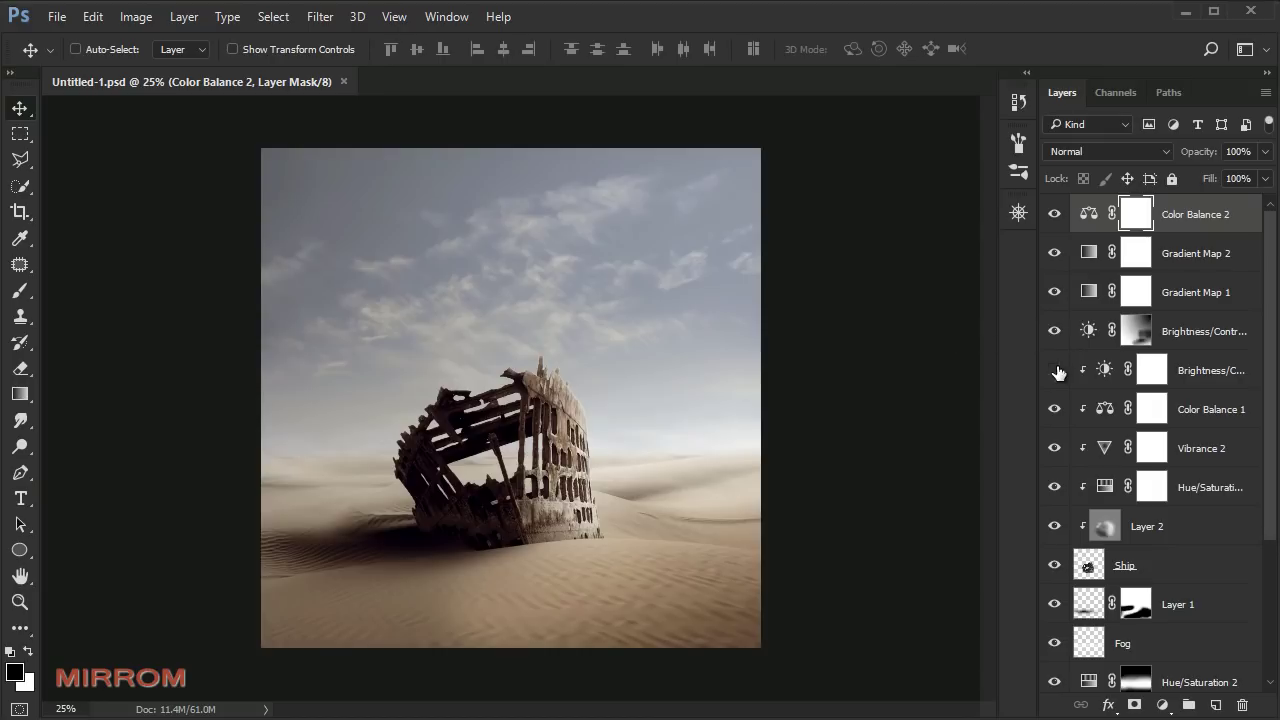
click(1088, 213)
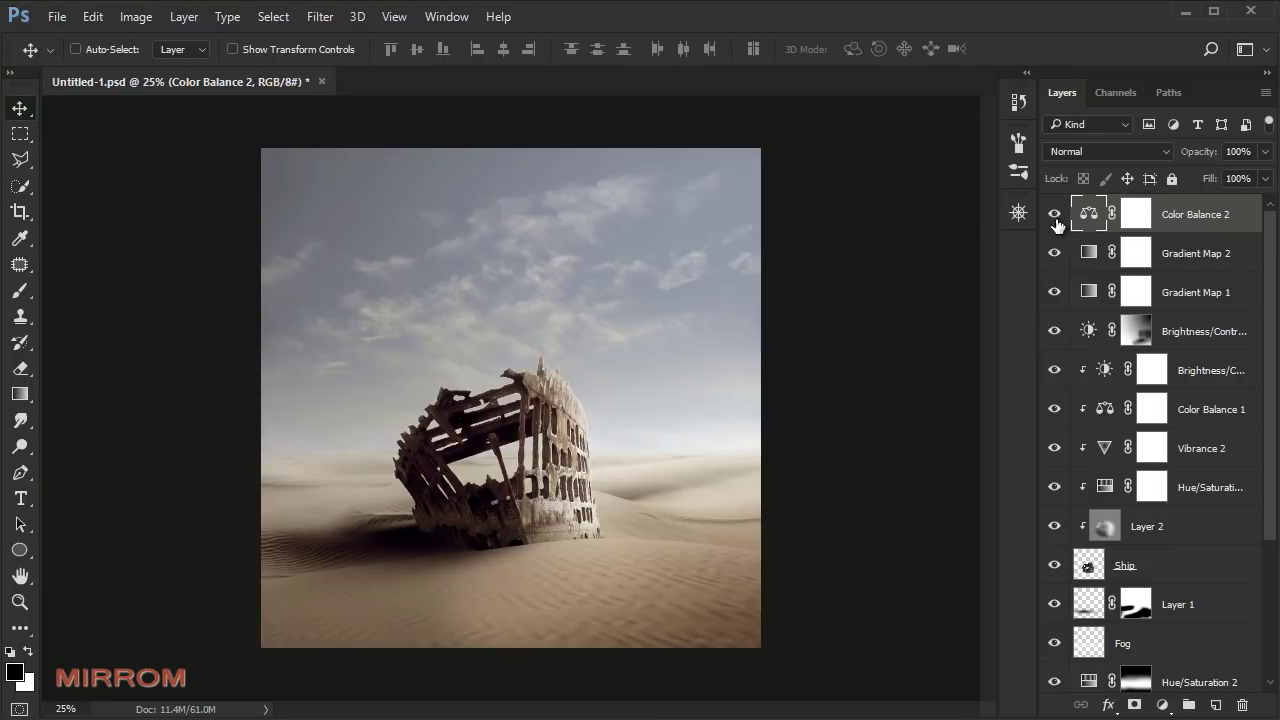
Step: Set Brightness/Contrast 1 brightness to 15, then stamp all visible layers into a new layer
click(1054, 369)
double_click(1104, 370)
click(994, 373)
key(Down)
key(Down)
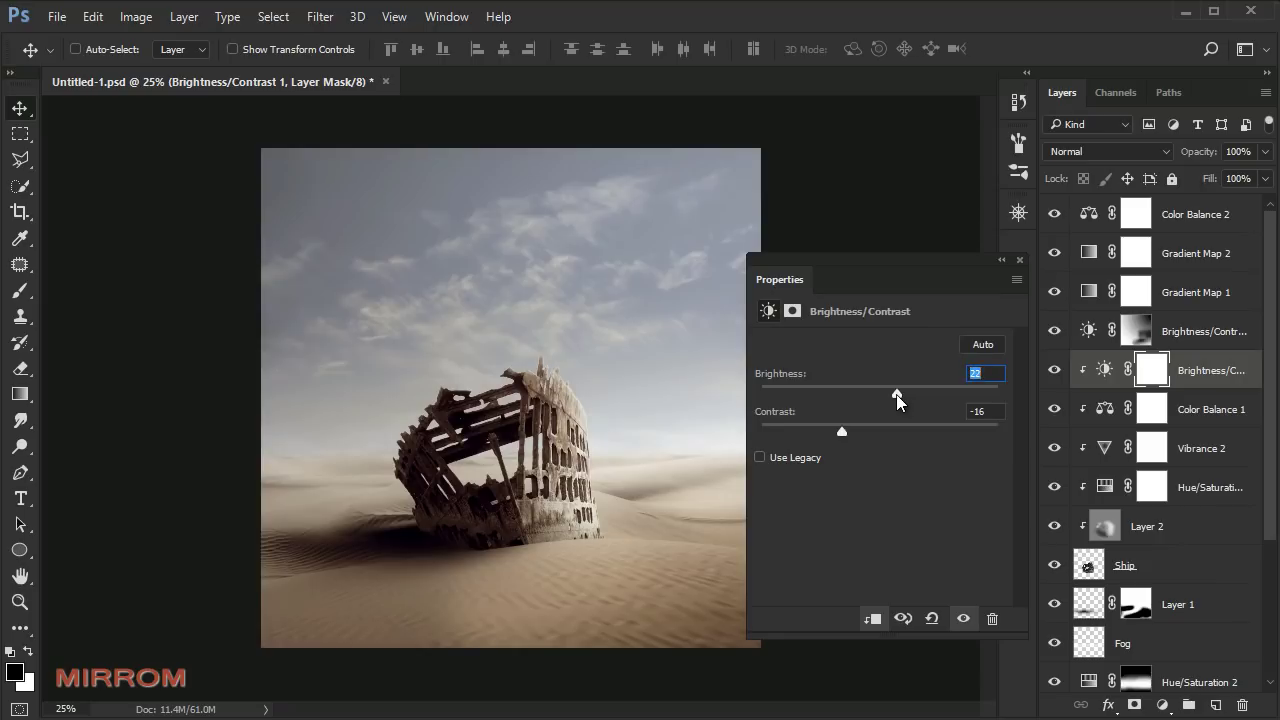
drag(904, 397, 899, 397)
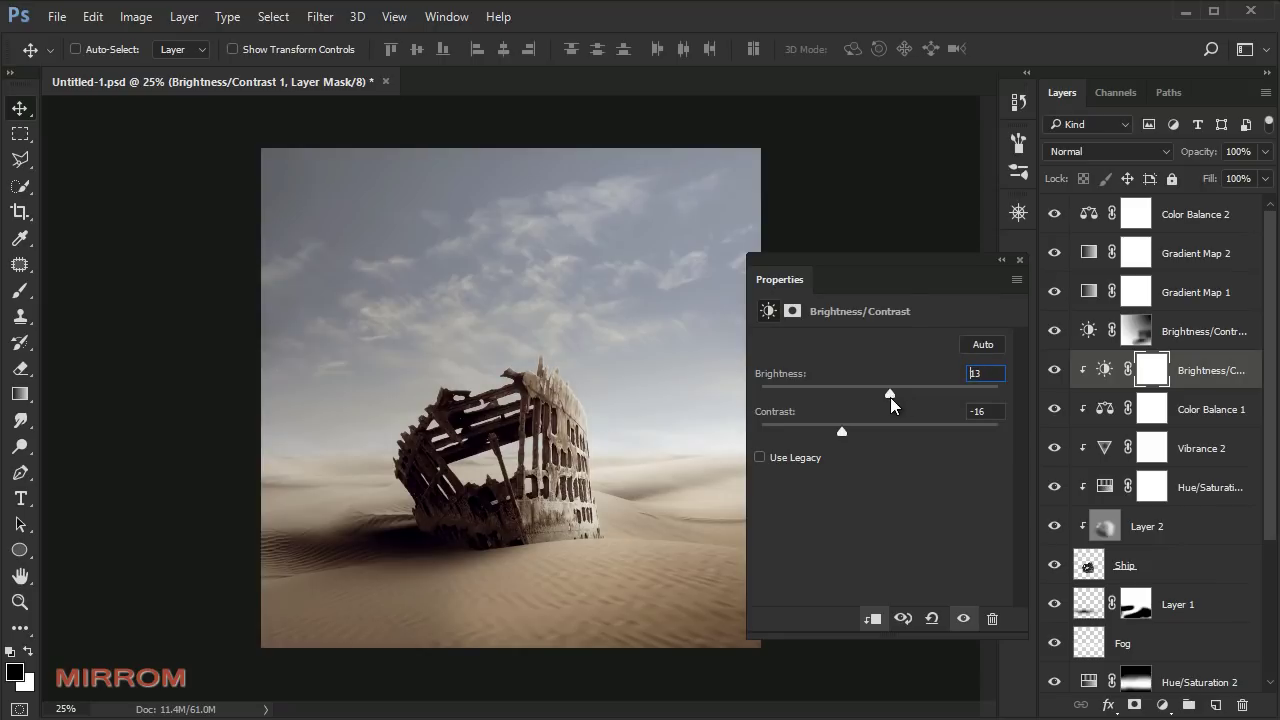
key(Up)
key(Up)
click(1018, 259)
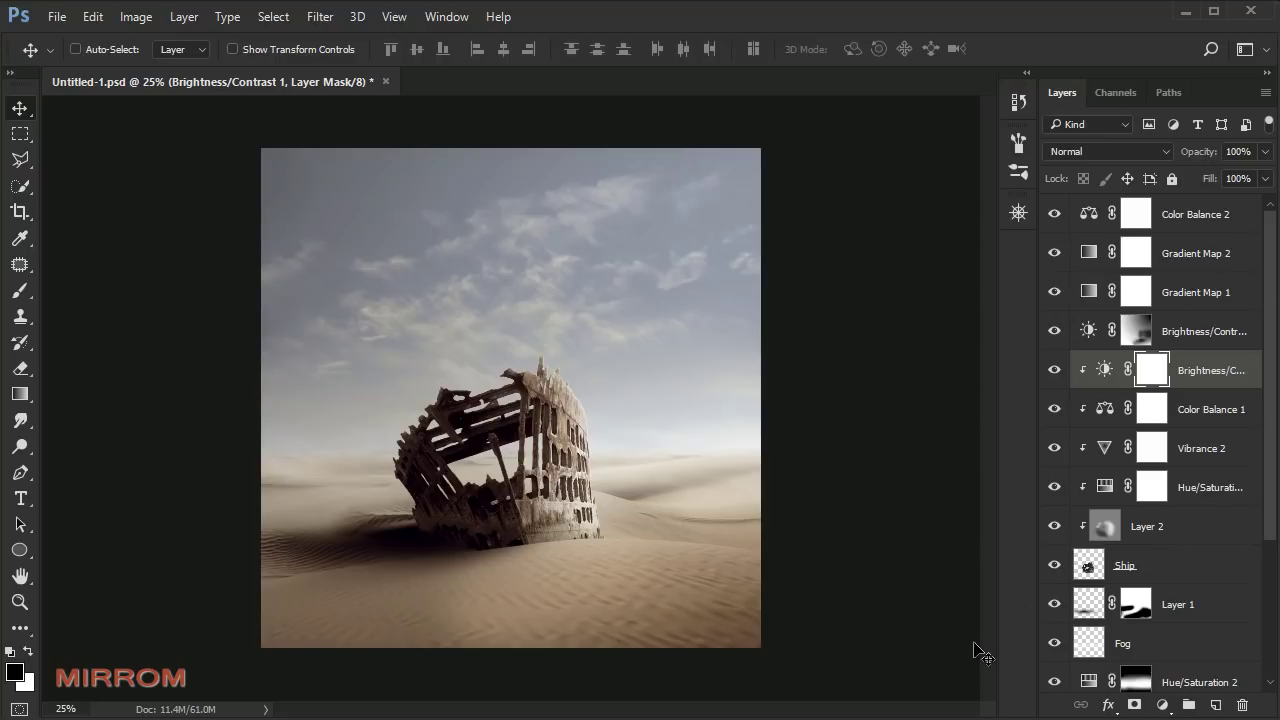
click(1234, 228)
key(shift+ctrl+alt+e)
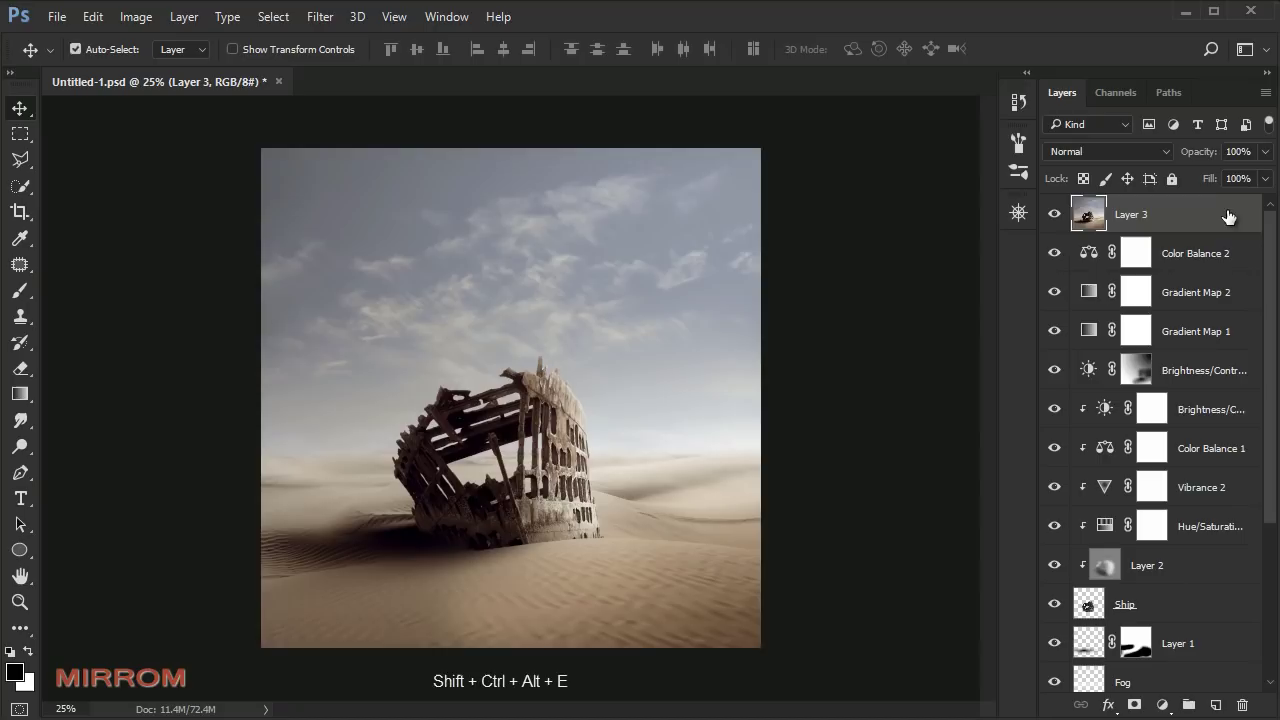
Step: Apply Cross Processing C04 at 67% strength and 21% shadows in Color Efex Pro 4
click(320, 16)
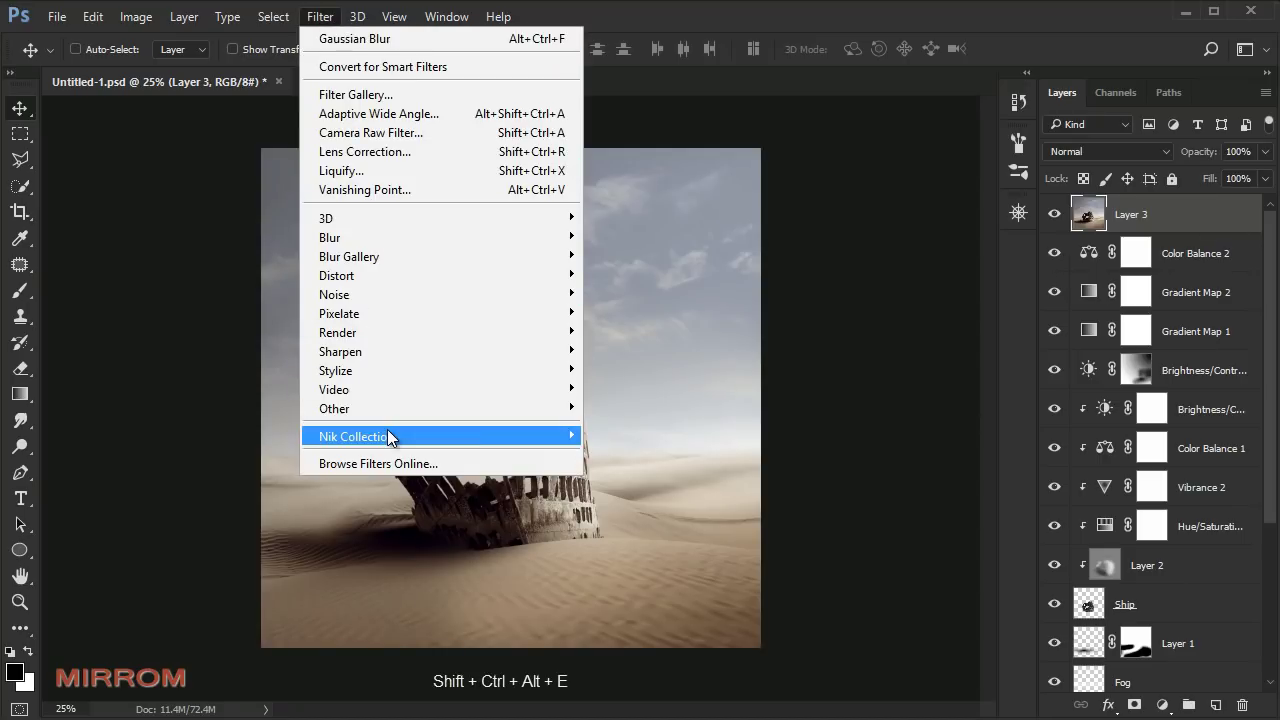
mouse_move(440, 436)
click(651, 458)
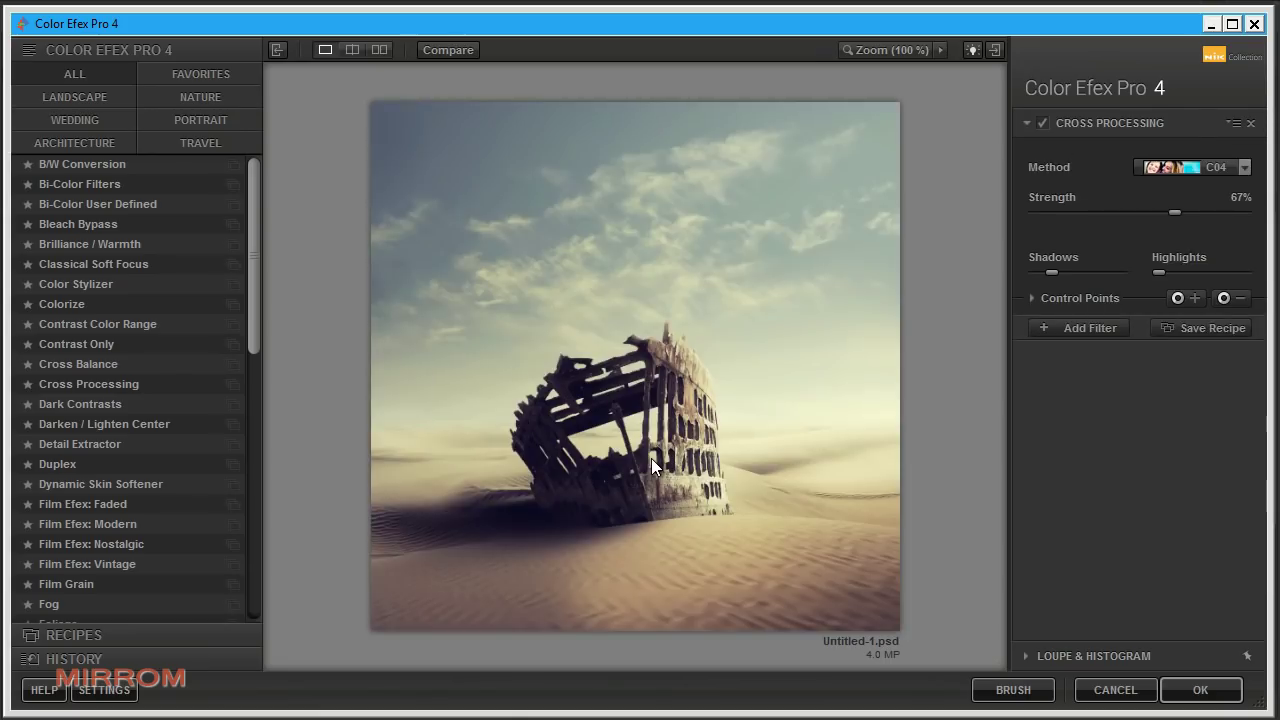
click(1250, 123)
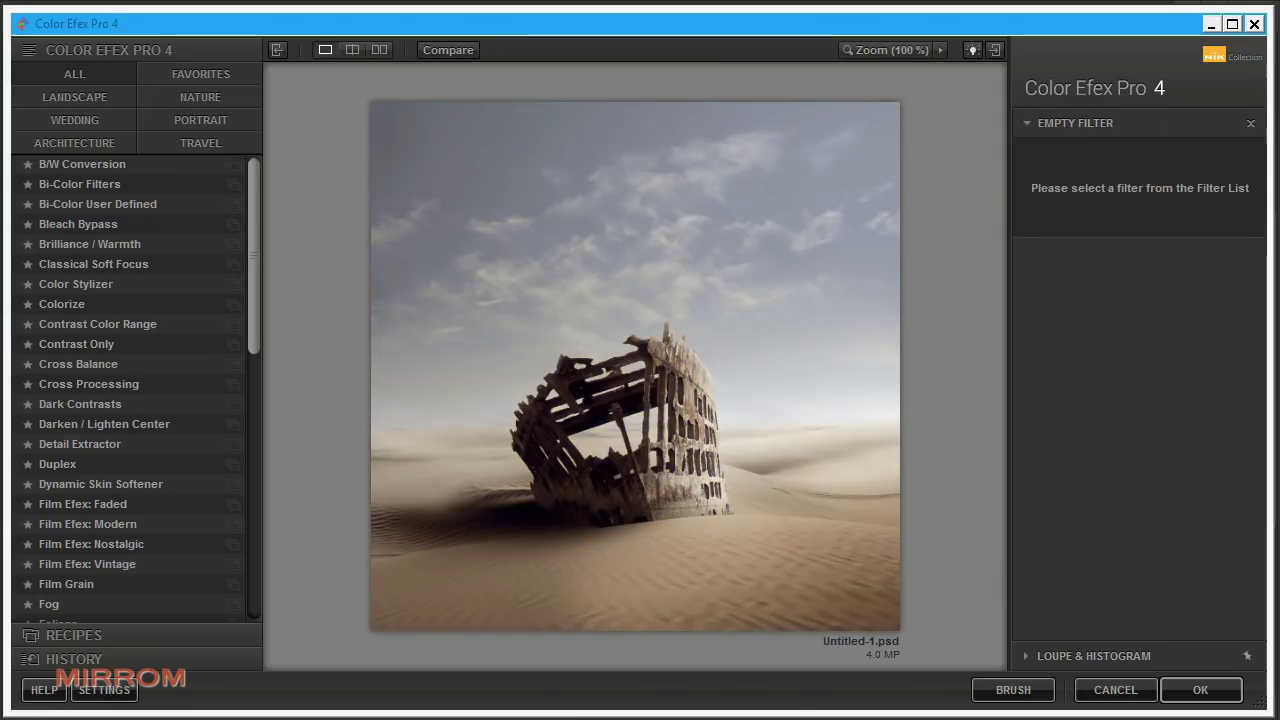
click(140, 383)
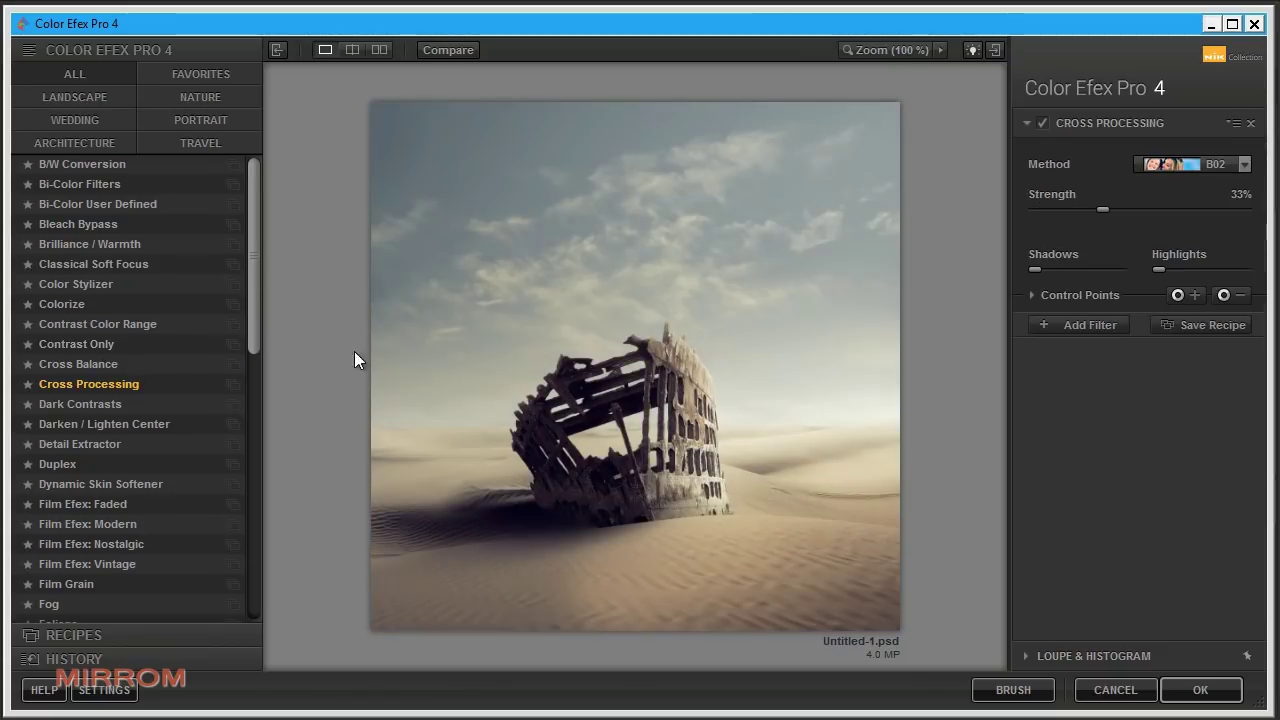
click(1195, 165)
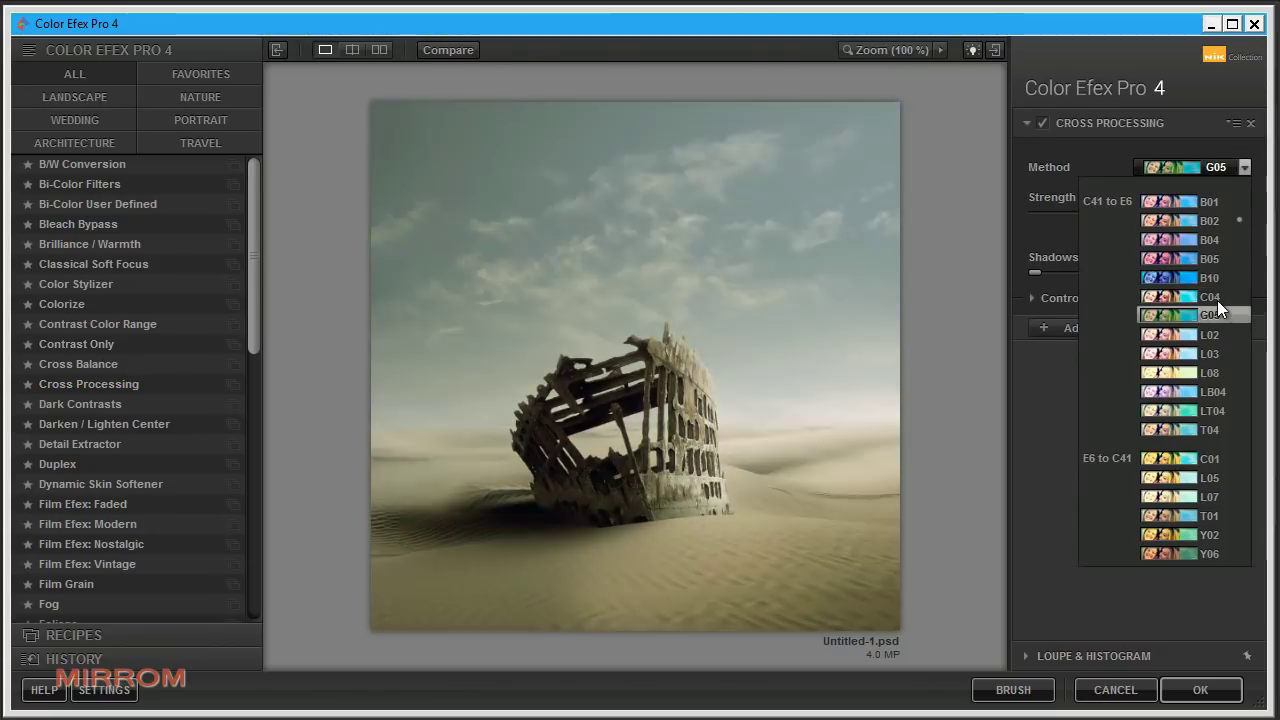
click(1217, 298)
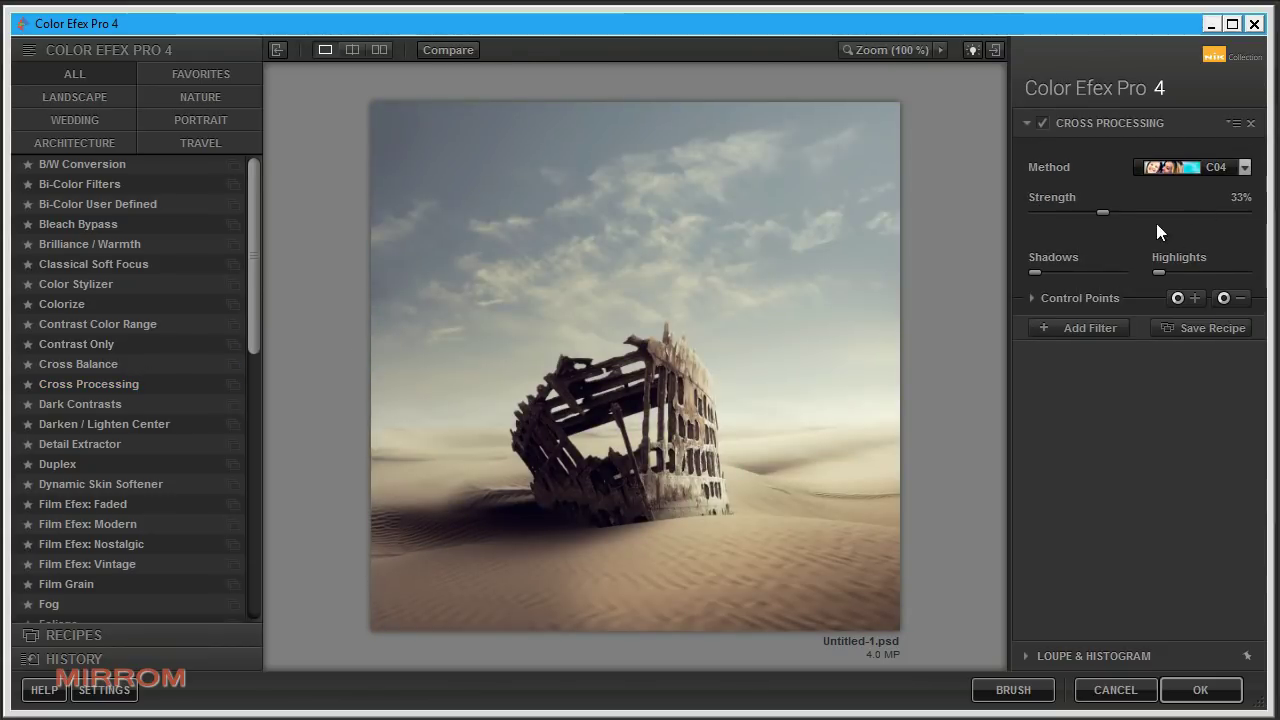
drag(1104, 212, 1178, 214)
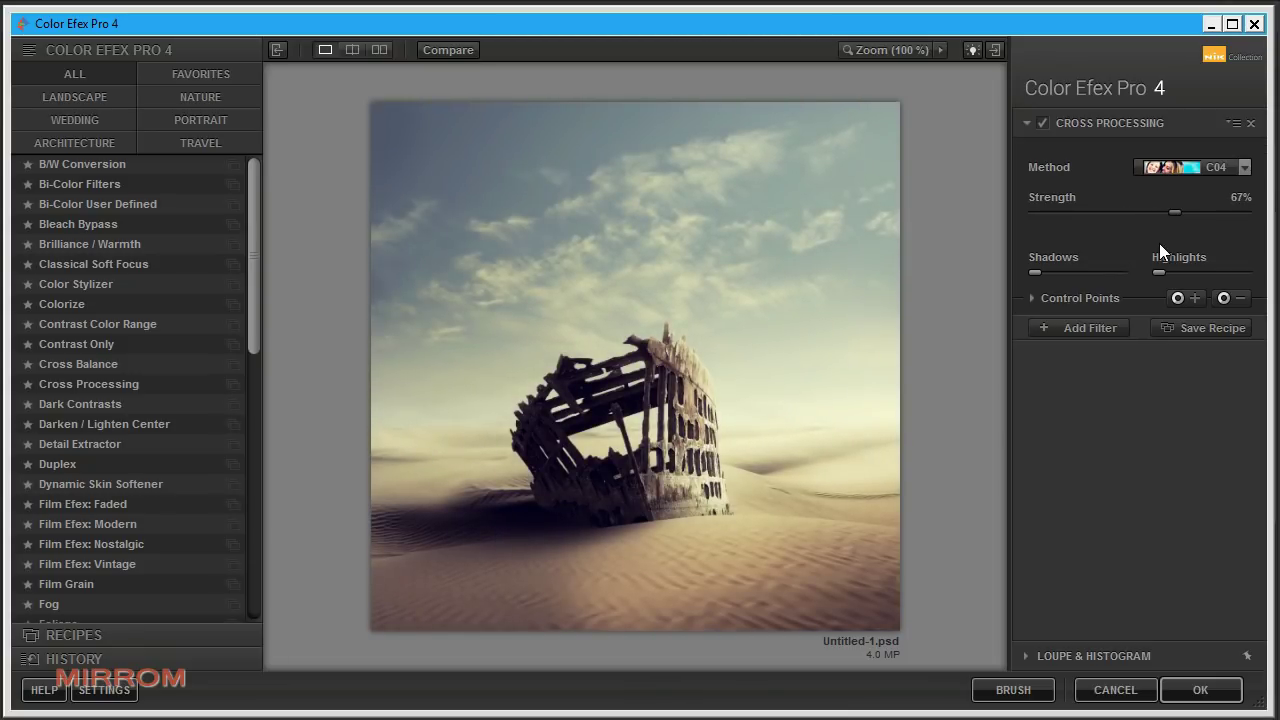
drag(1036, 272, 1055, 273)
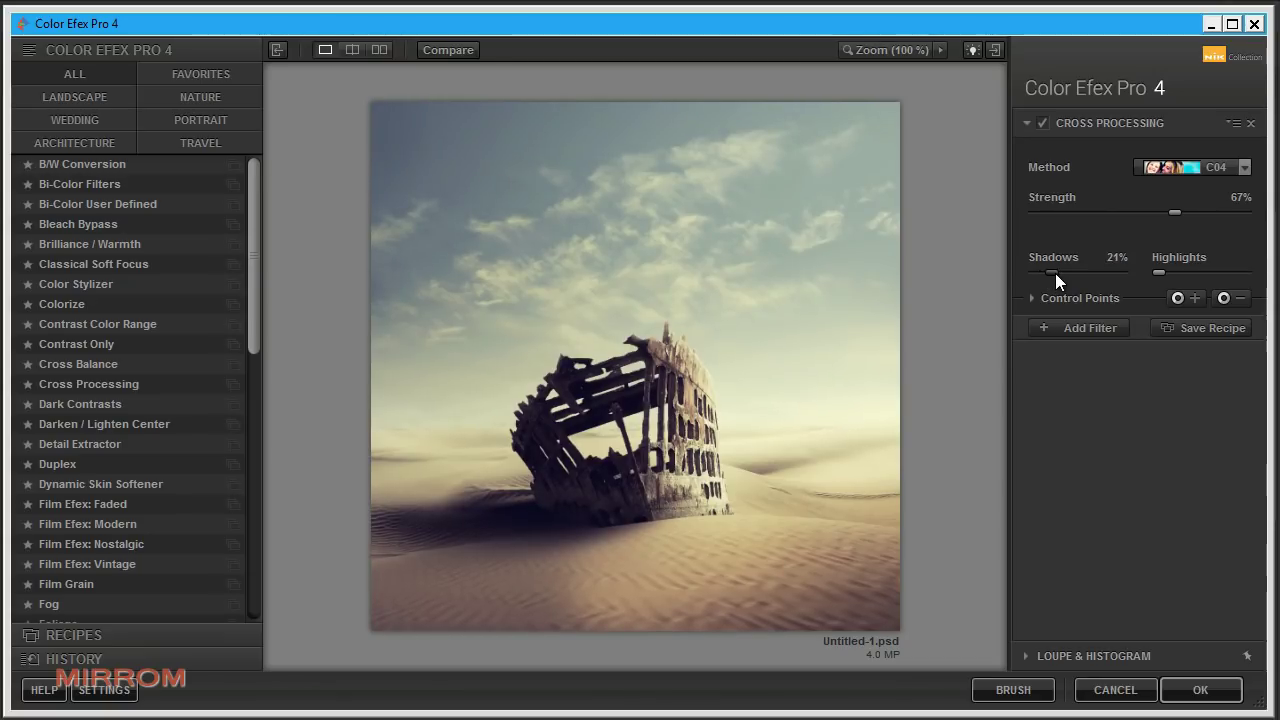
click(1092, 329)
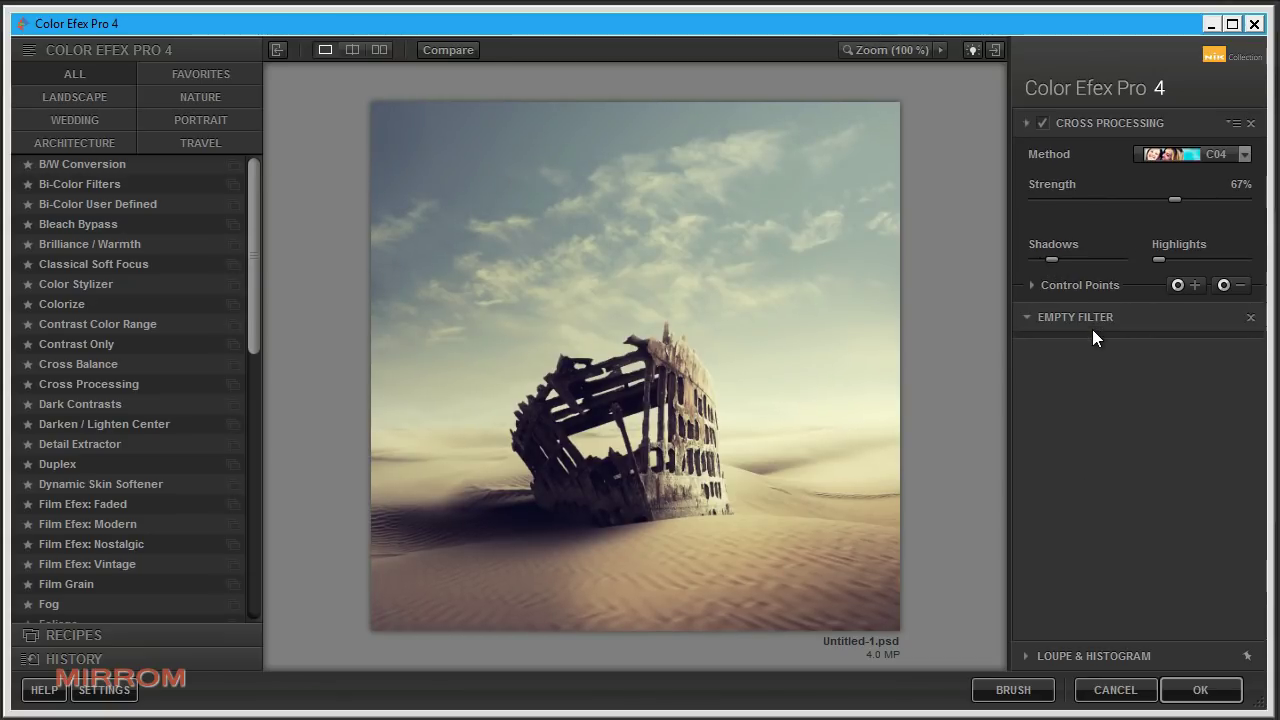
Step: Add a Brilliance/Warmth filter with higher saturation and warmth
click(119, 248)
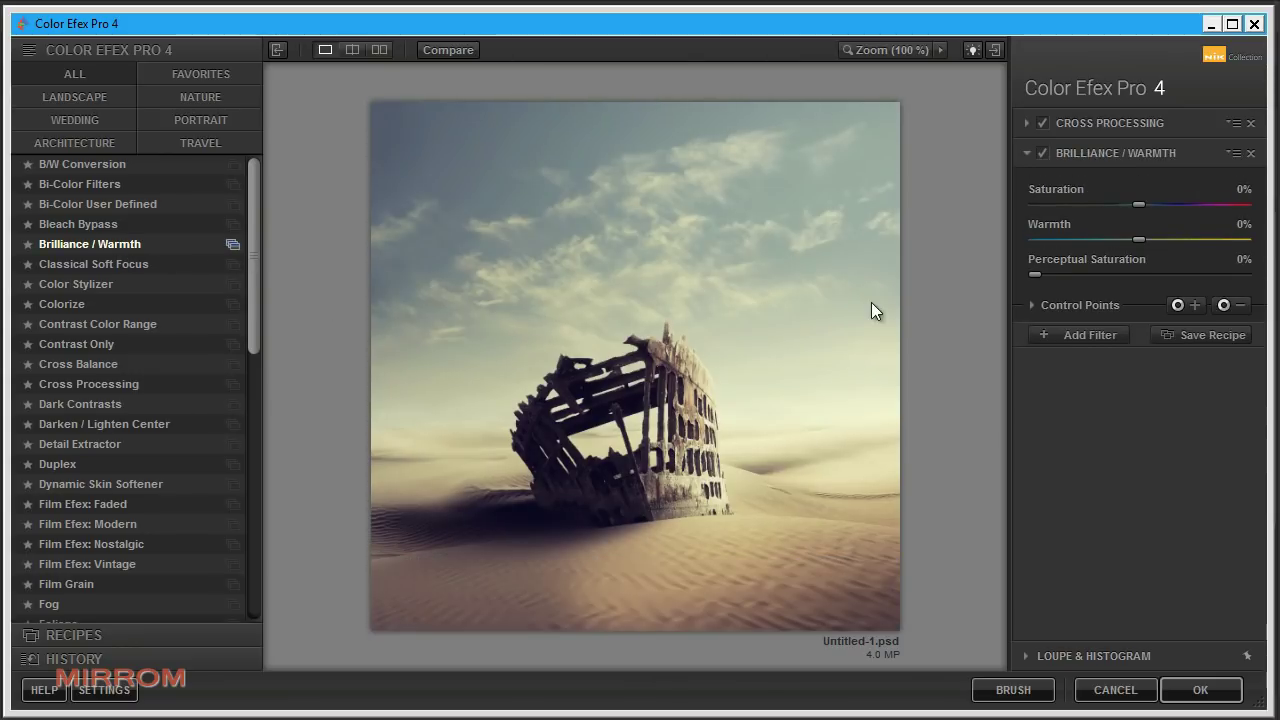
drag(1140, 204, 1169, 205)
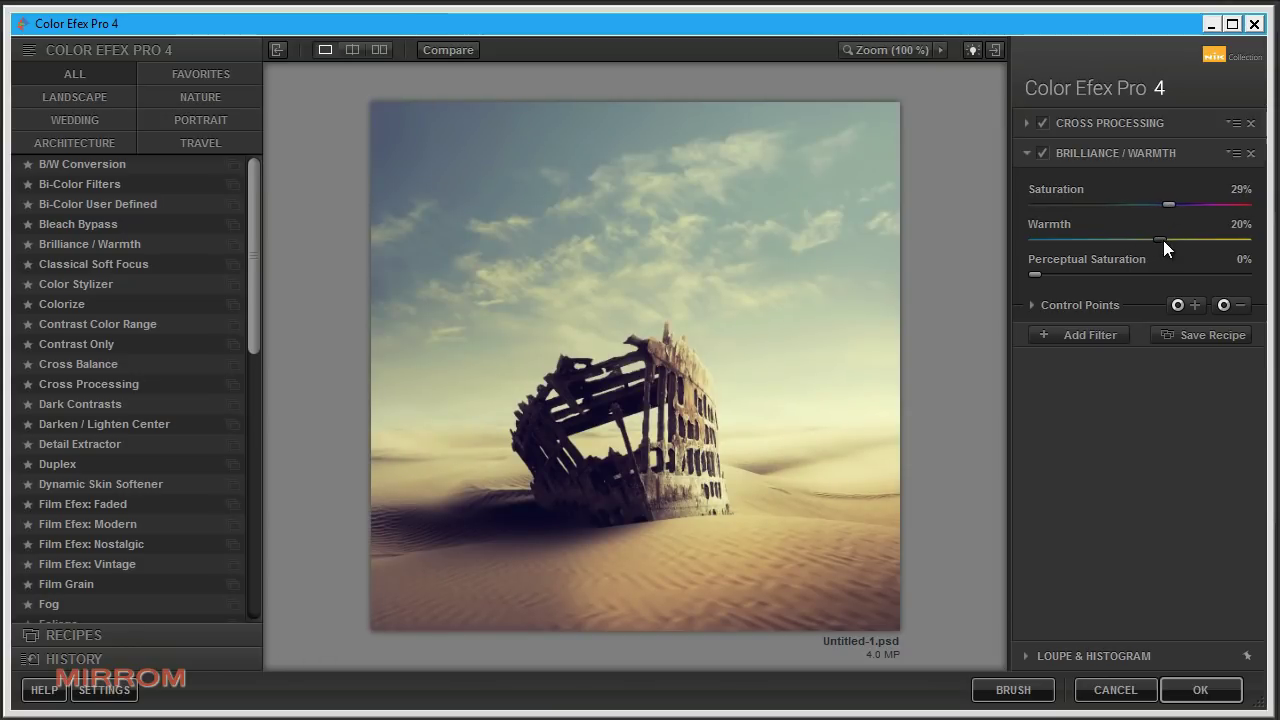
drag(1170, 242, 1176, 240)
Step: Add Gold Reflector Efex at about 40% light intensity and apply the filters
click(1102, 333)
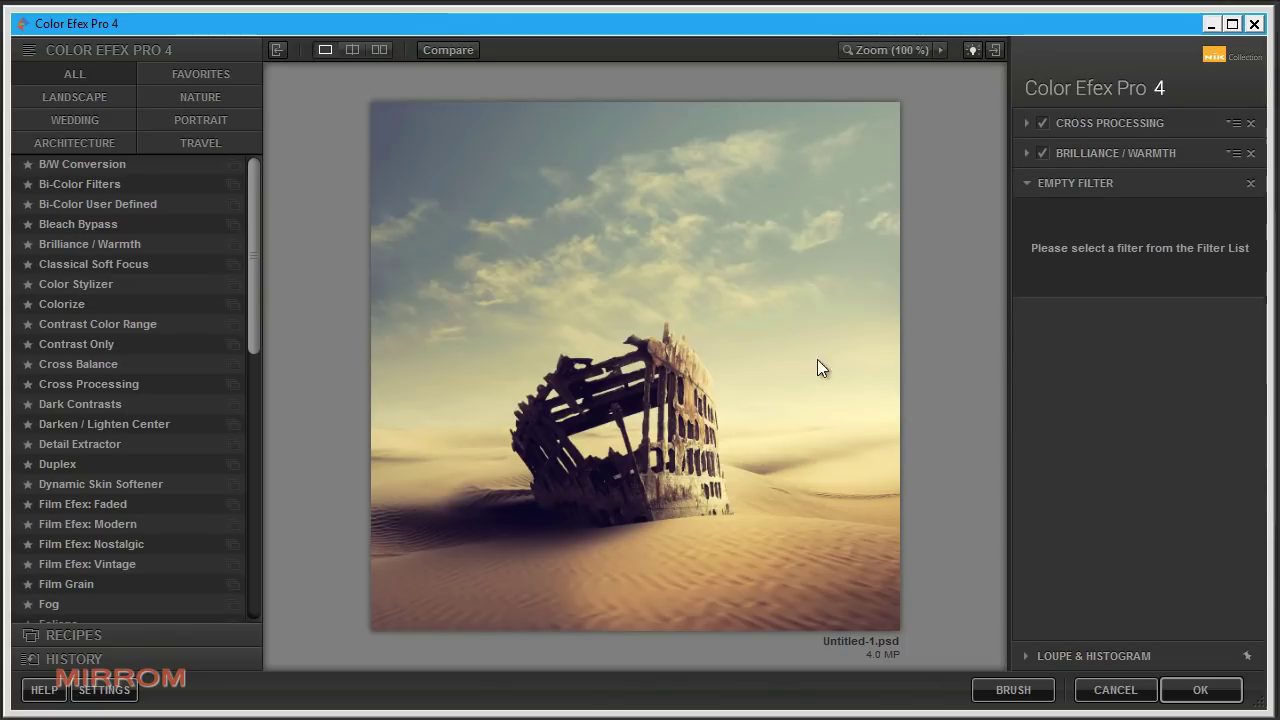
drag(253, 295, 246, 500)
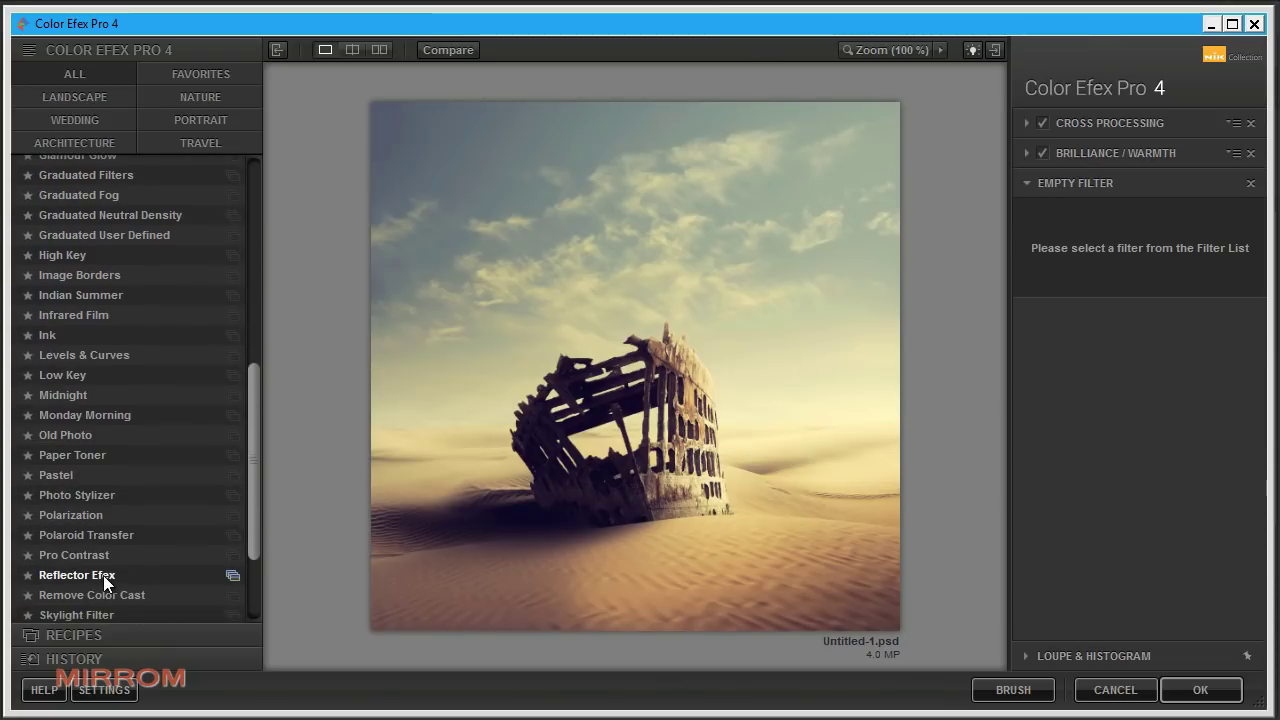
click(103, 575)
click(1204, 230)
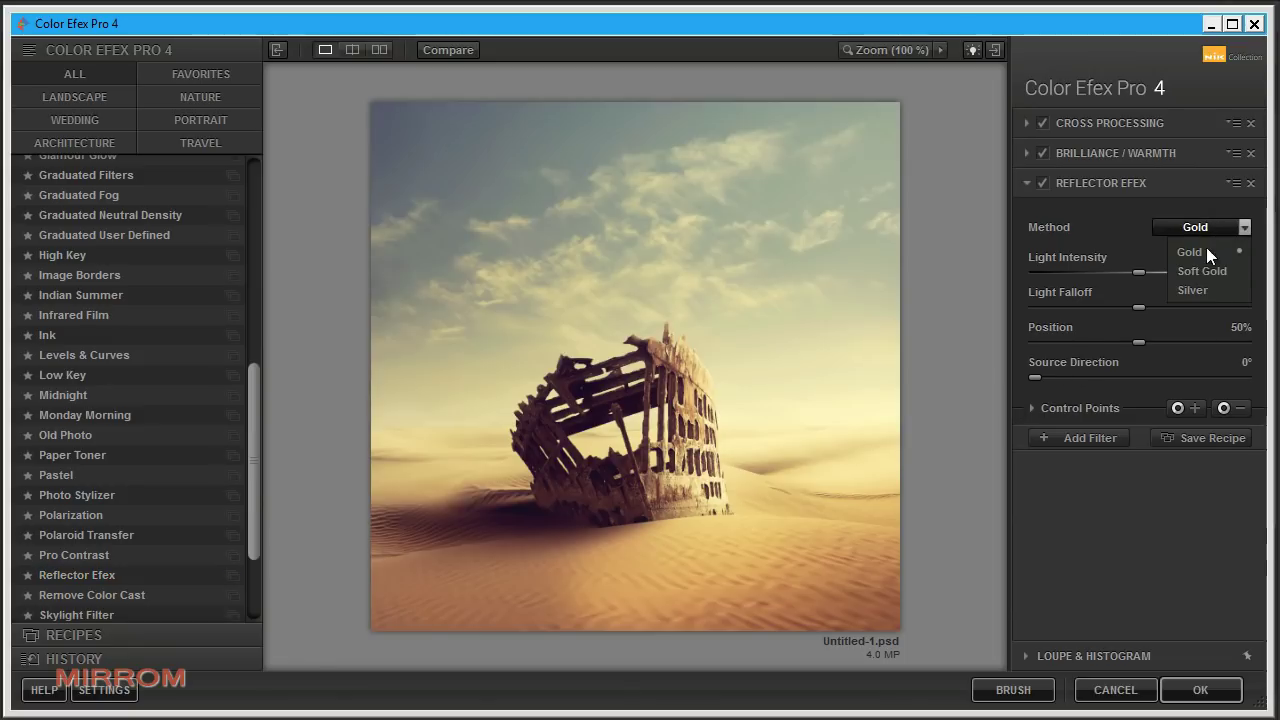
click(1205, 251)
drag(1138, 271, 1118, 271)
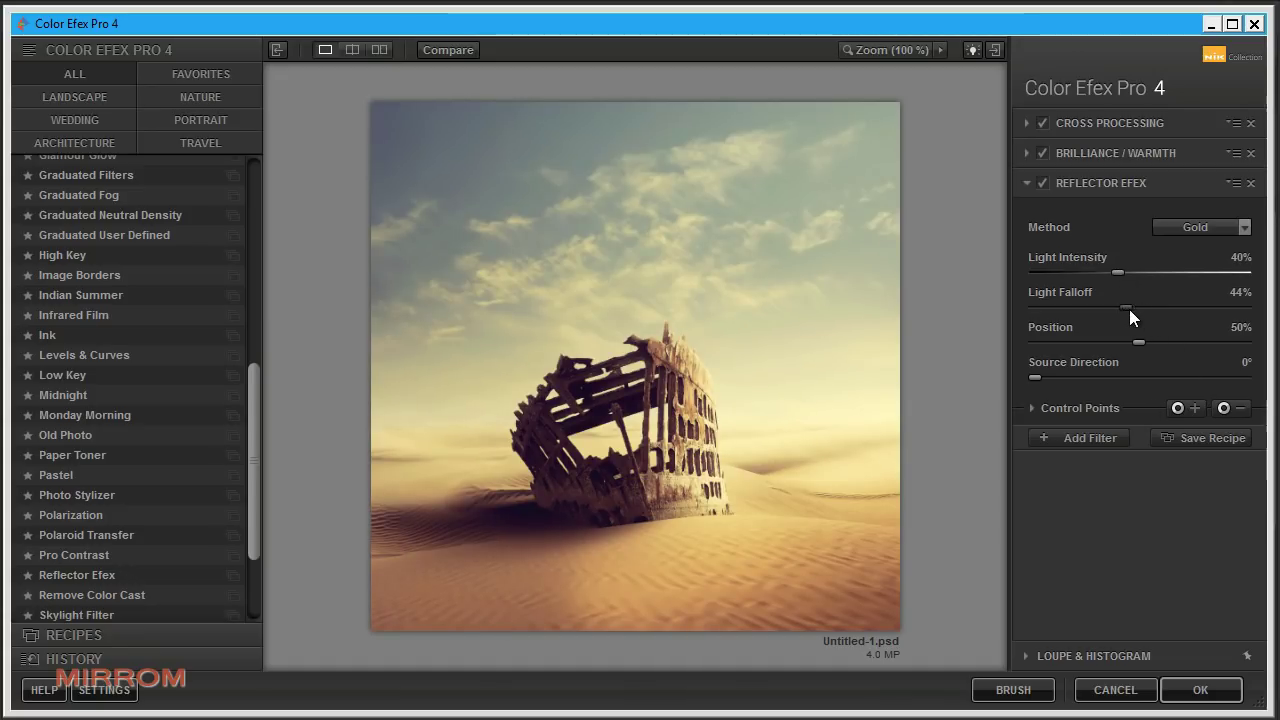
click(1040, 189)
click(1196, 688)
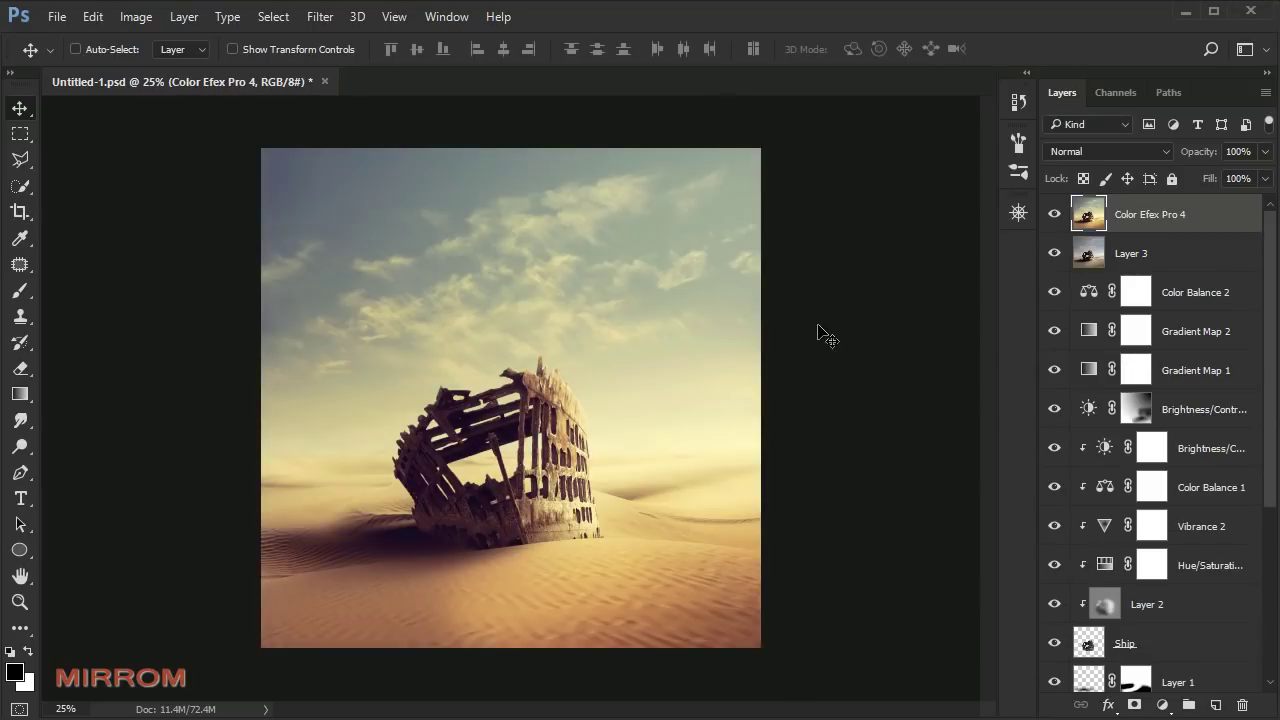
Step: Apply the Sharpen filter to the Color Efex Pro 4 layer
drag(519, 468, 593, 393)
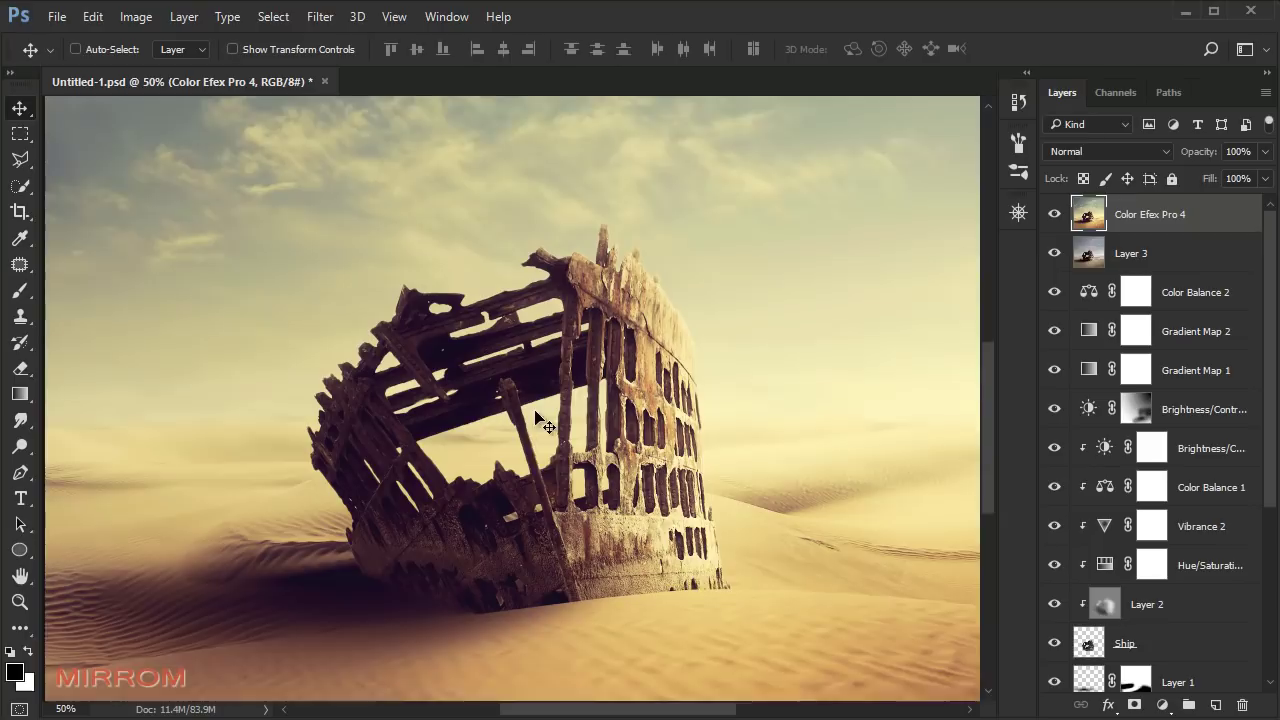
key(ctrl+minus)
key(ctrl+minus)
key(ctrl+minus)
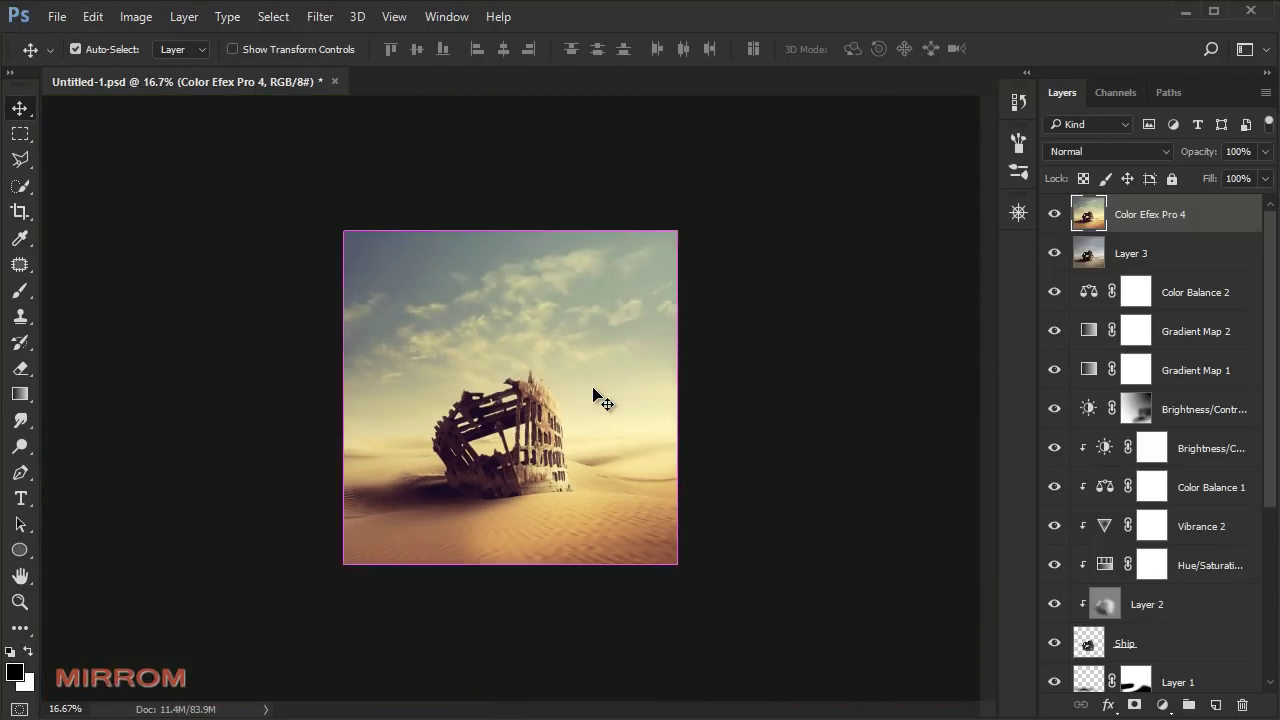
key(ctrl+plus)
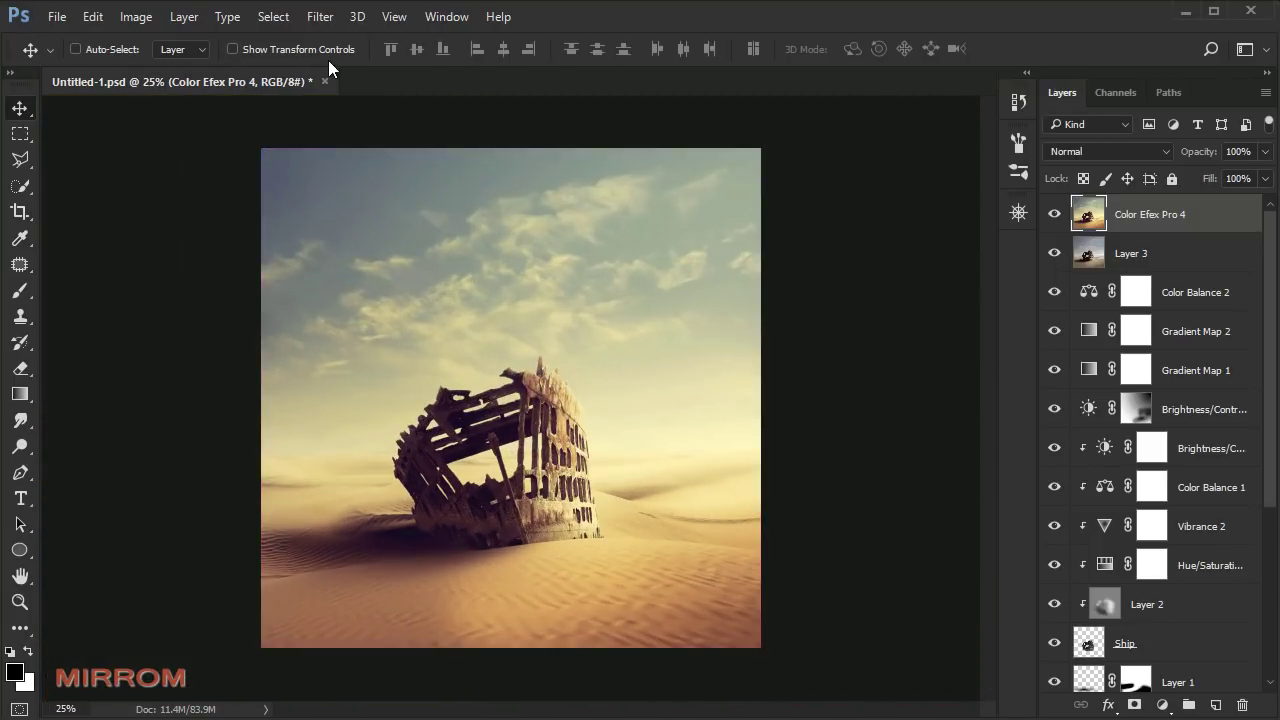
click(320, 16)
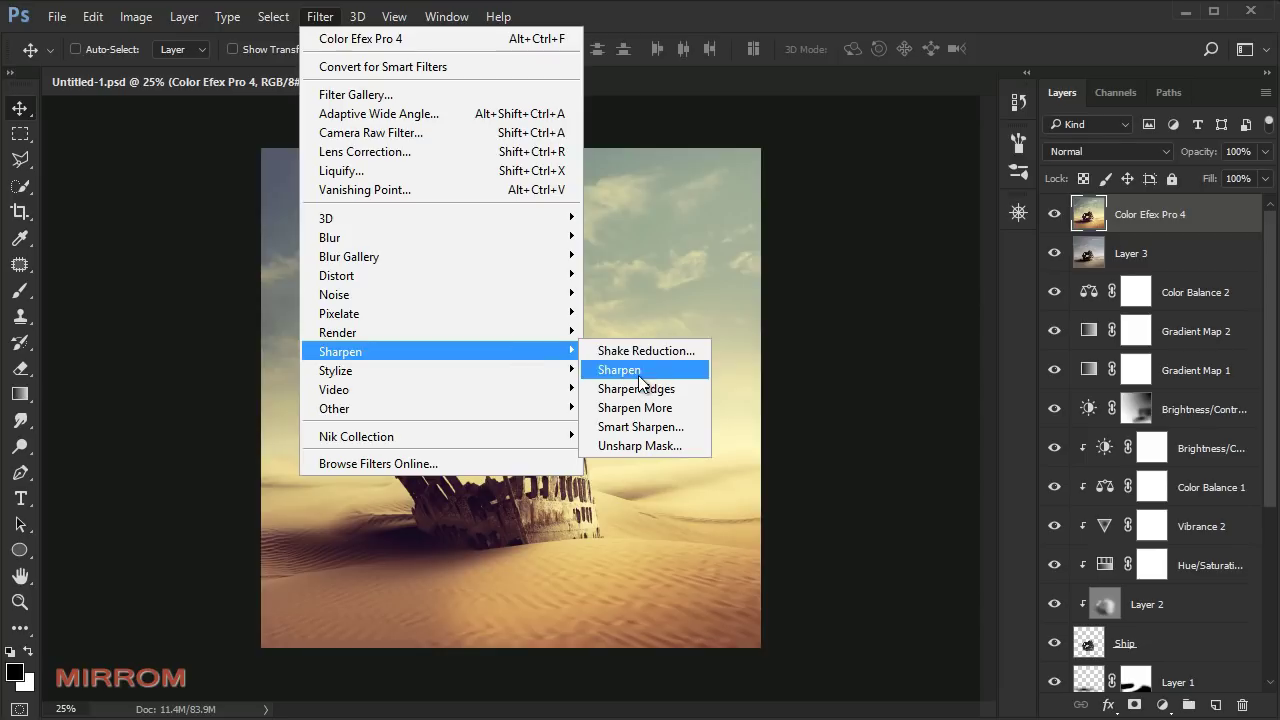
mouse_move(340, 351)
click(686, 368)
Step: Scale the layer up to about 105% and commit the transform
key(ctrl+t)
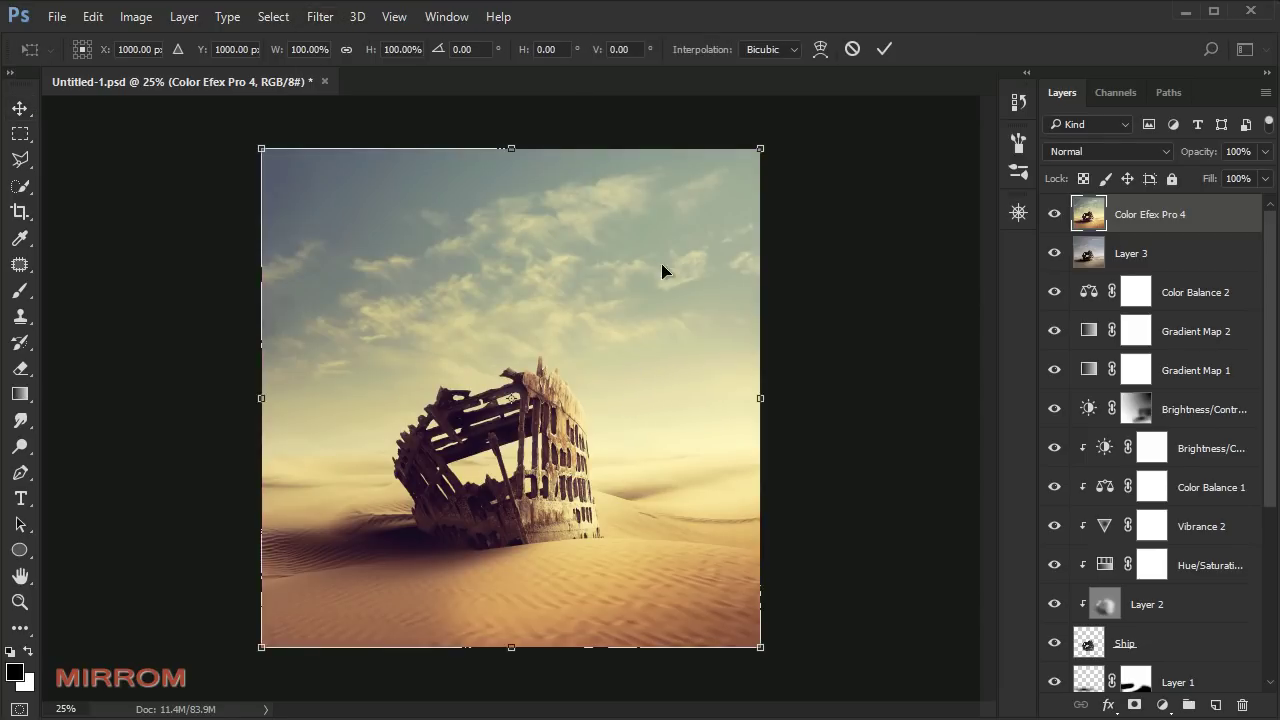
drag(761, 148, 796, 135)
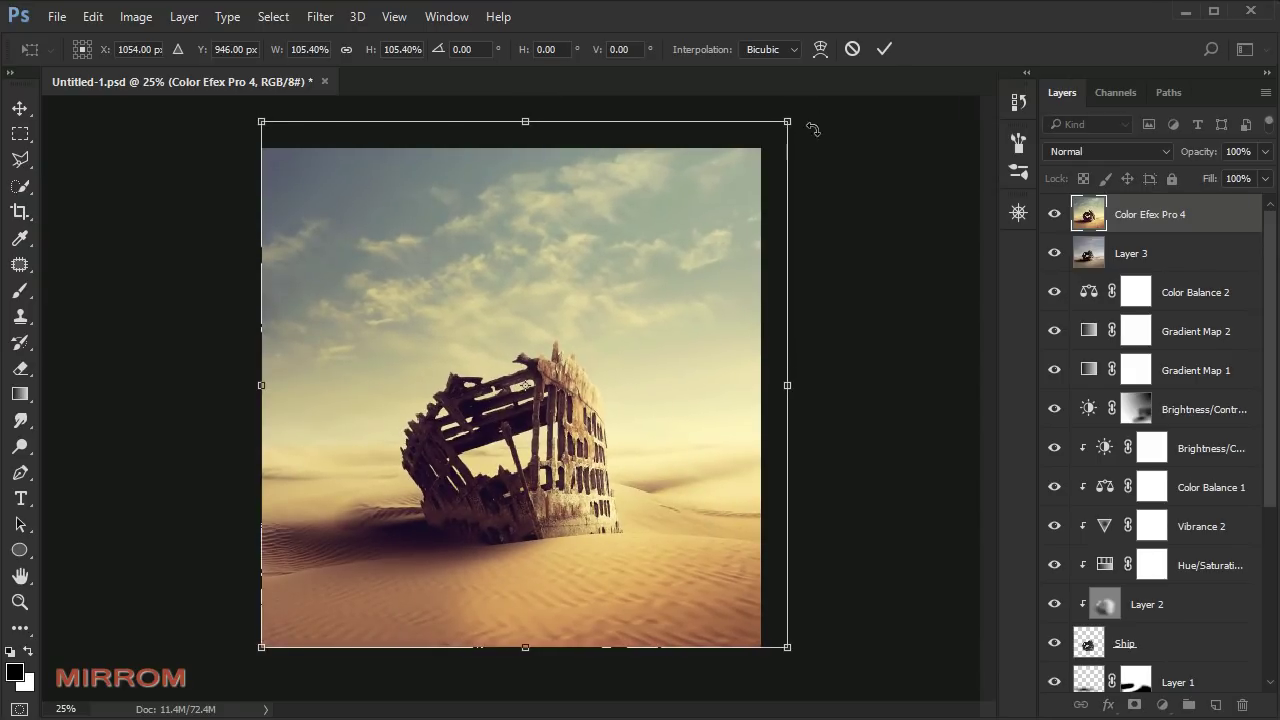
click(884, 49)
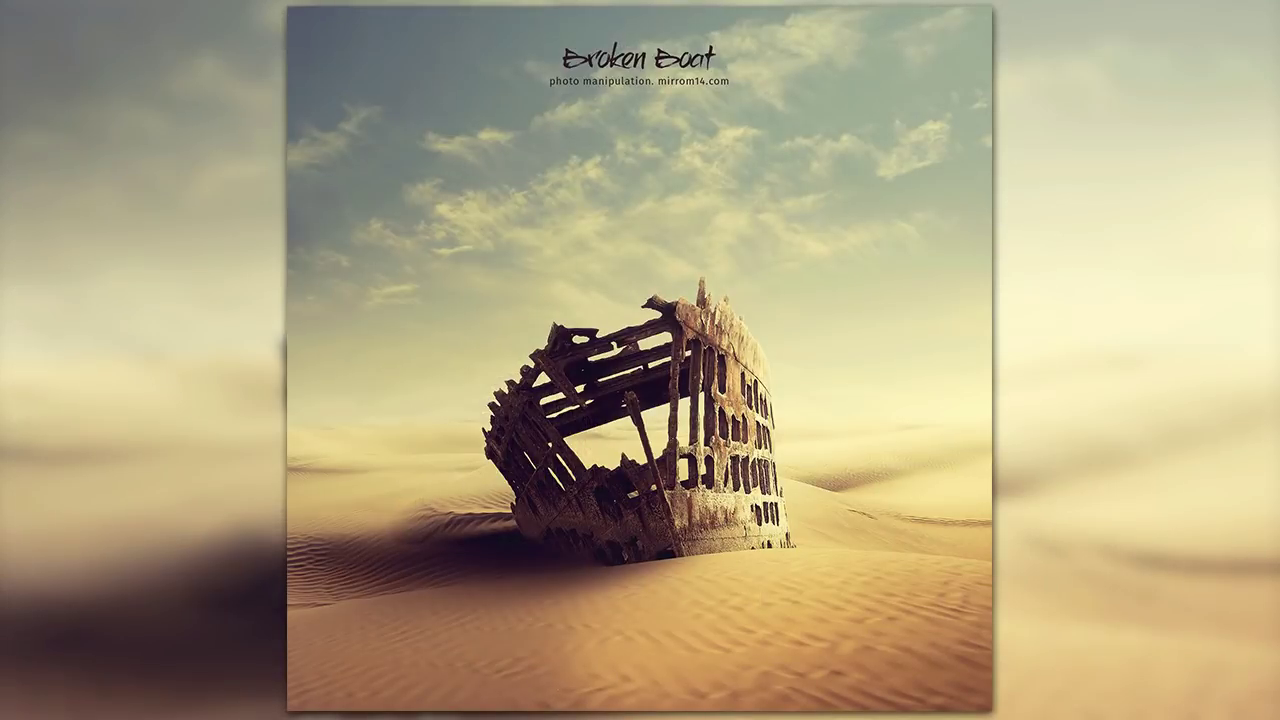